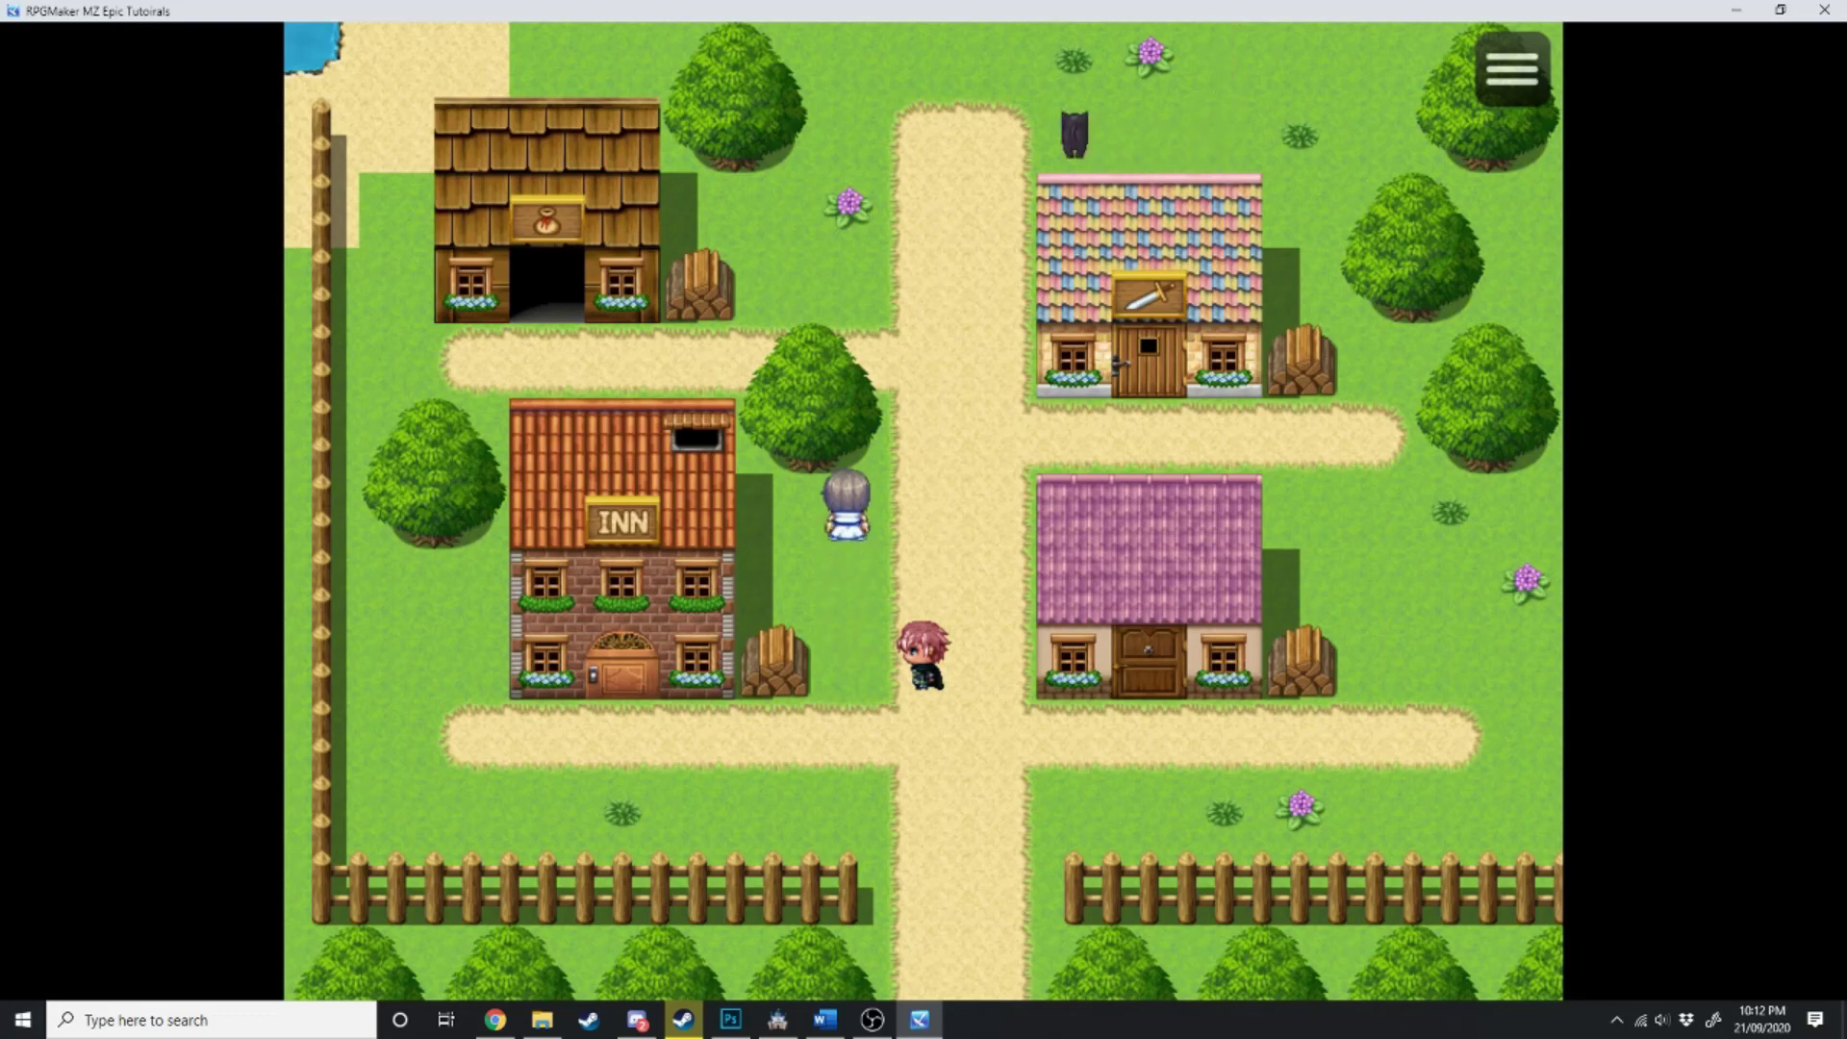
- Walk out of town and follow the world-map road south into the temple with the cross-shaped pool
{"action": "key", "text": "Down"}
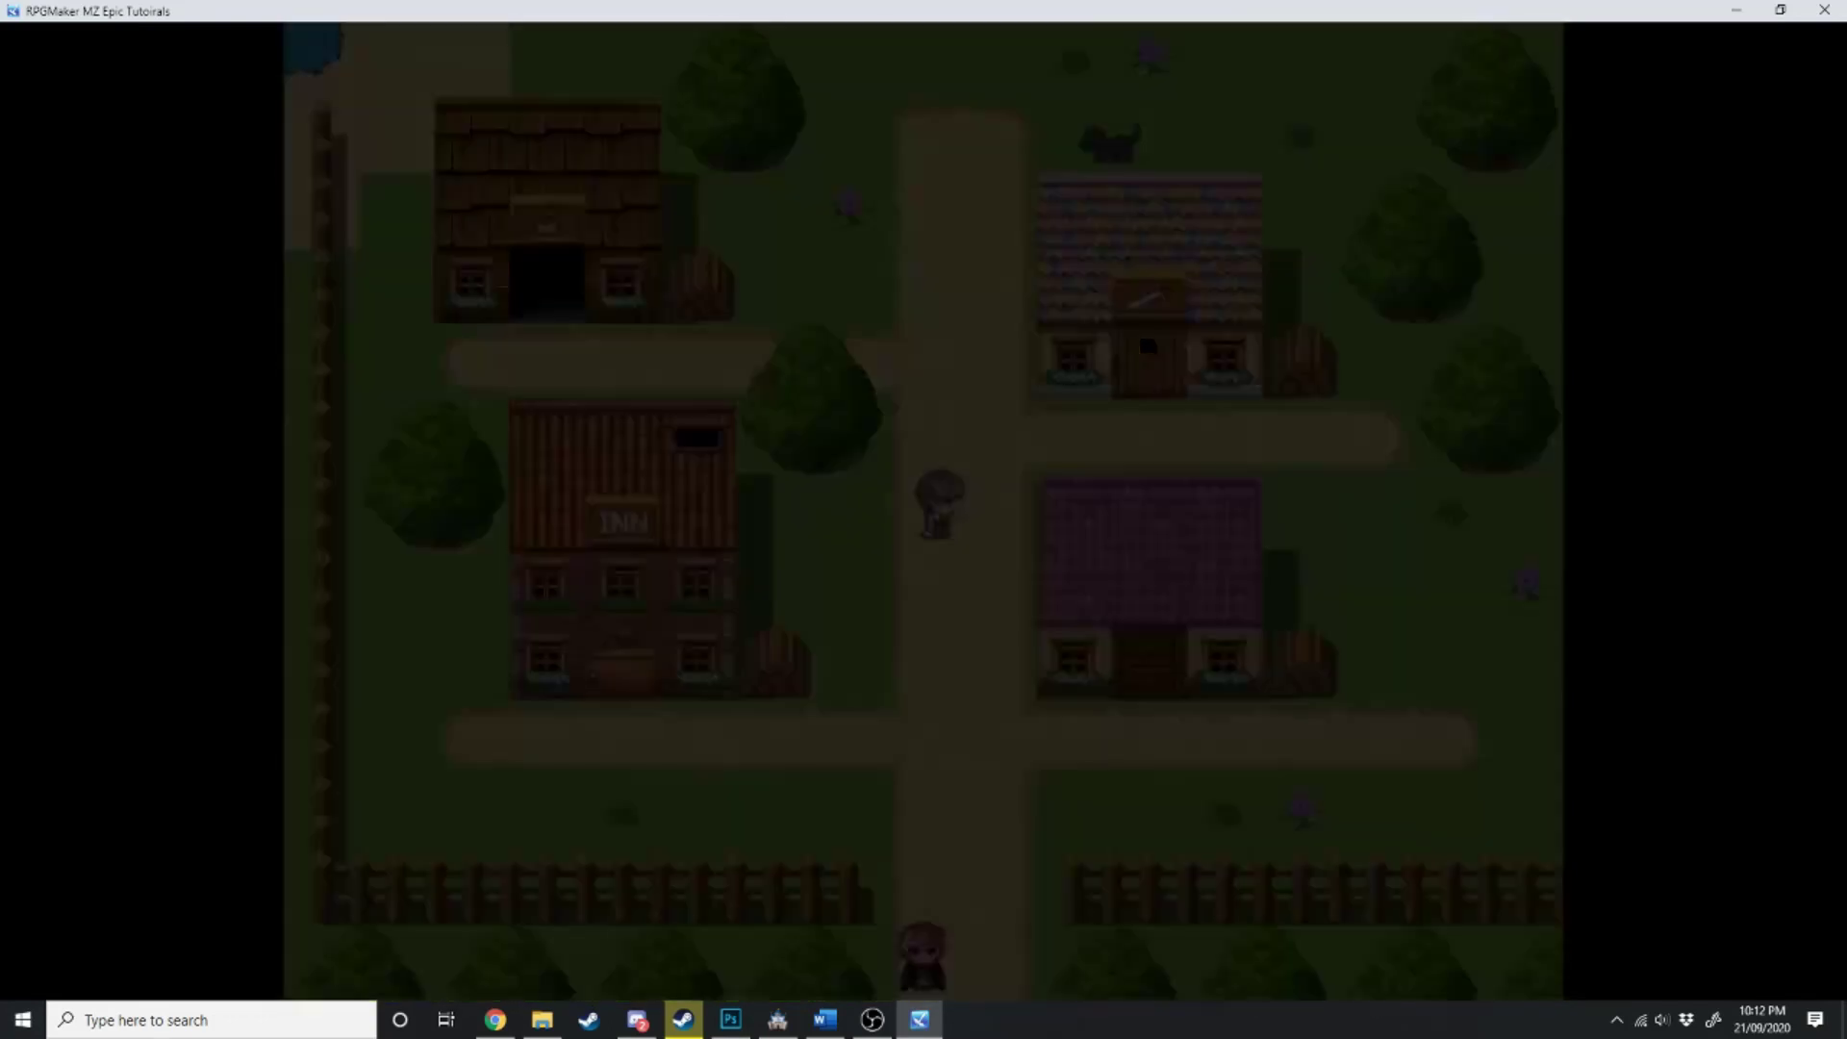
{"action": "key", "text": "Down"}
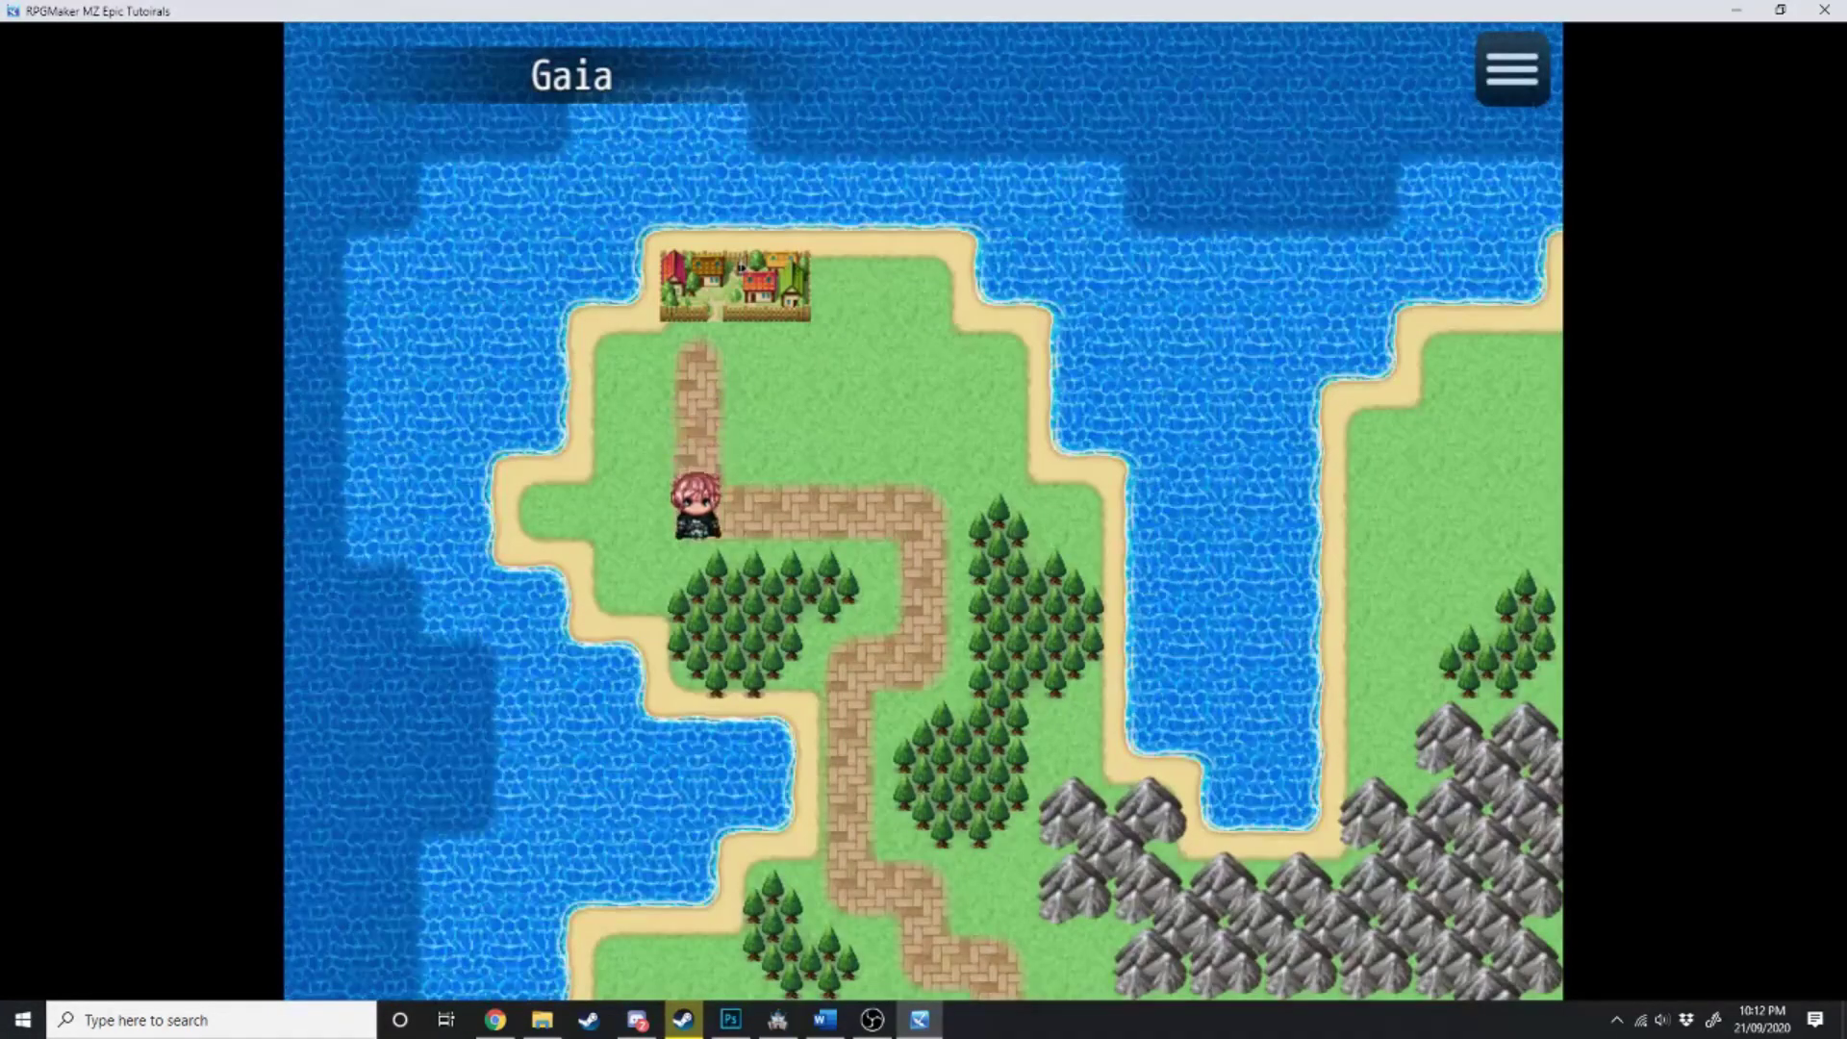
{"action": "key", "text": "Right"}
{"action": "key", "text": "Down"}
{"action": "key", "text": "Left"}
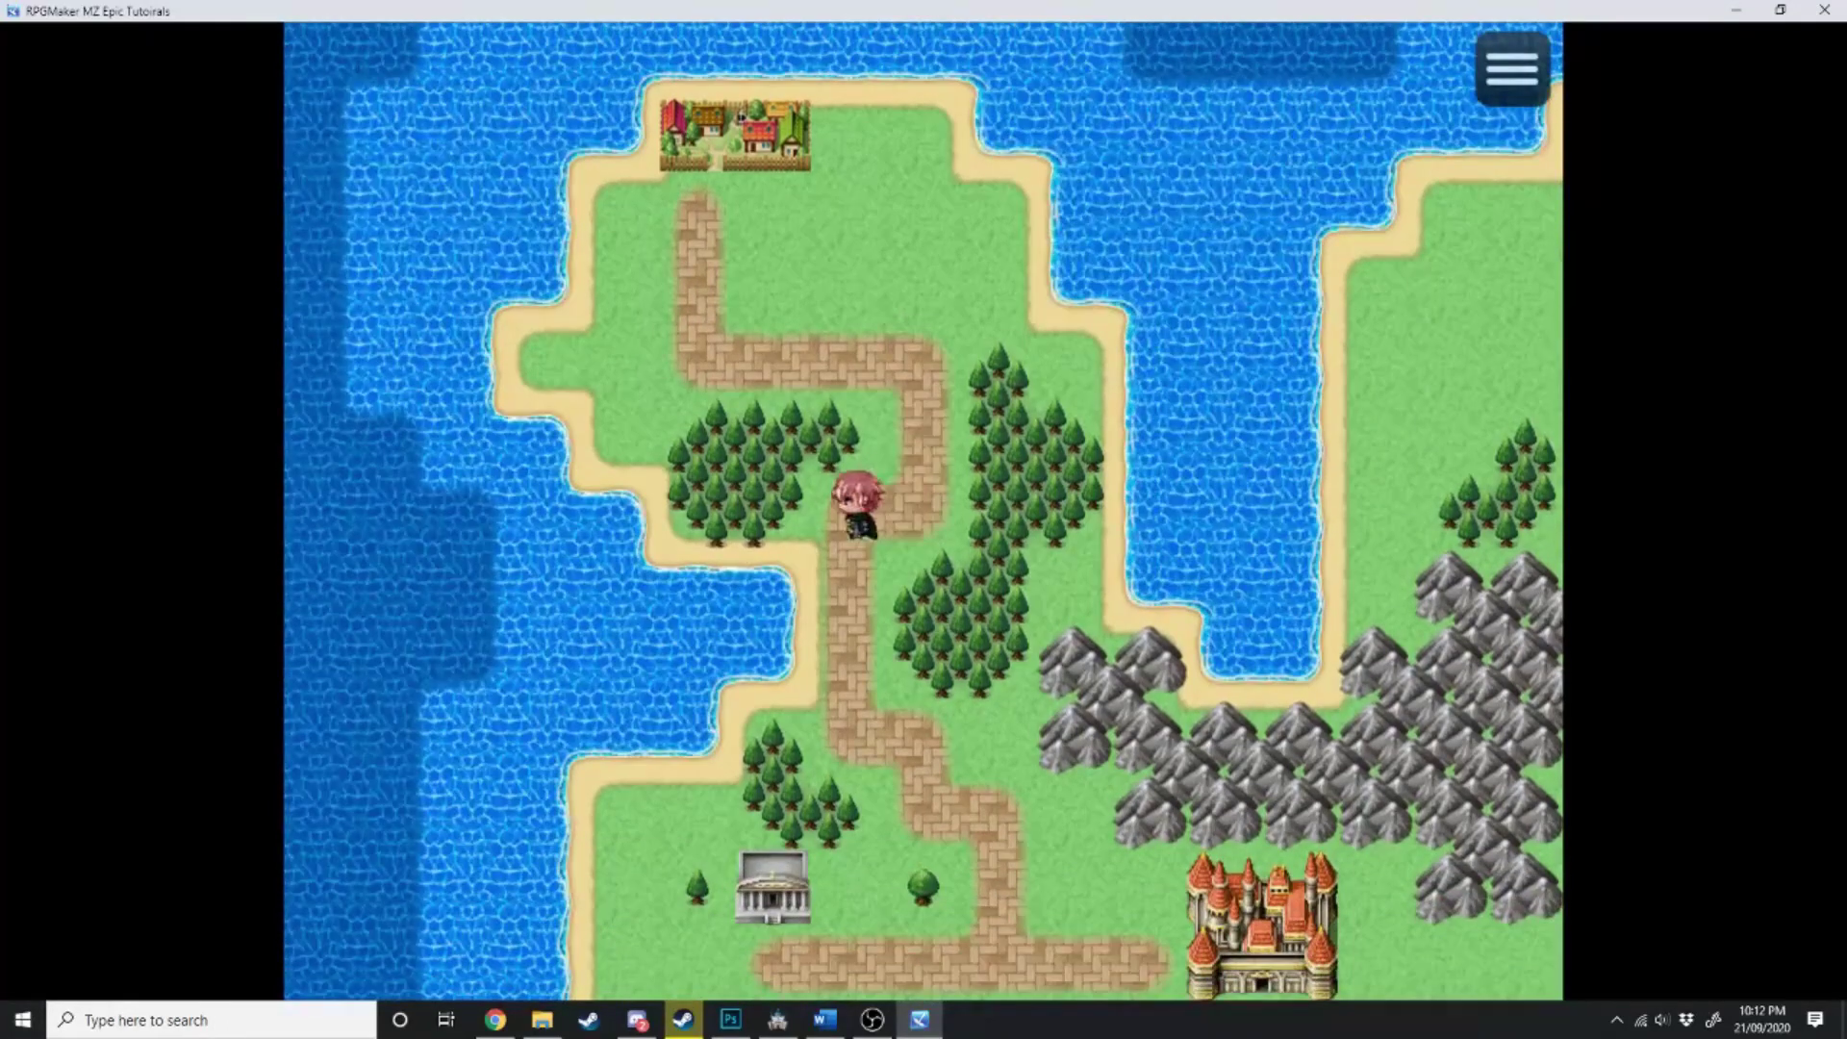
{"action": "key", "text": "Down"}
{"action": "key", "text": "Right"}
{"action": "key", "text": "Down"}
{"action": "key", "text": "Right"}
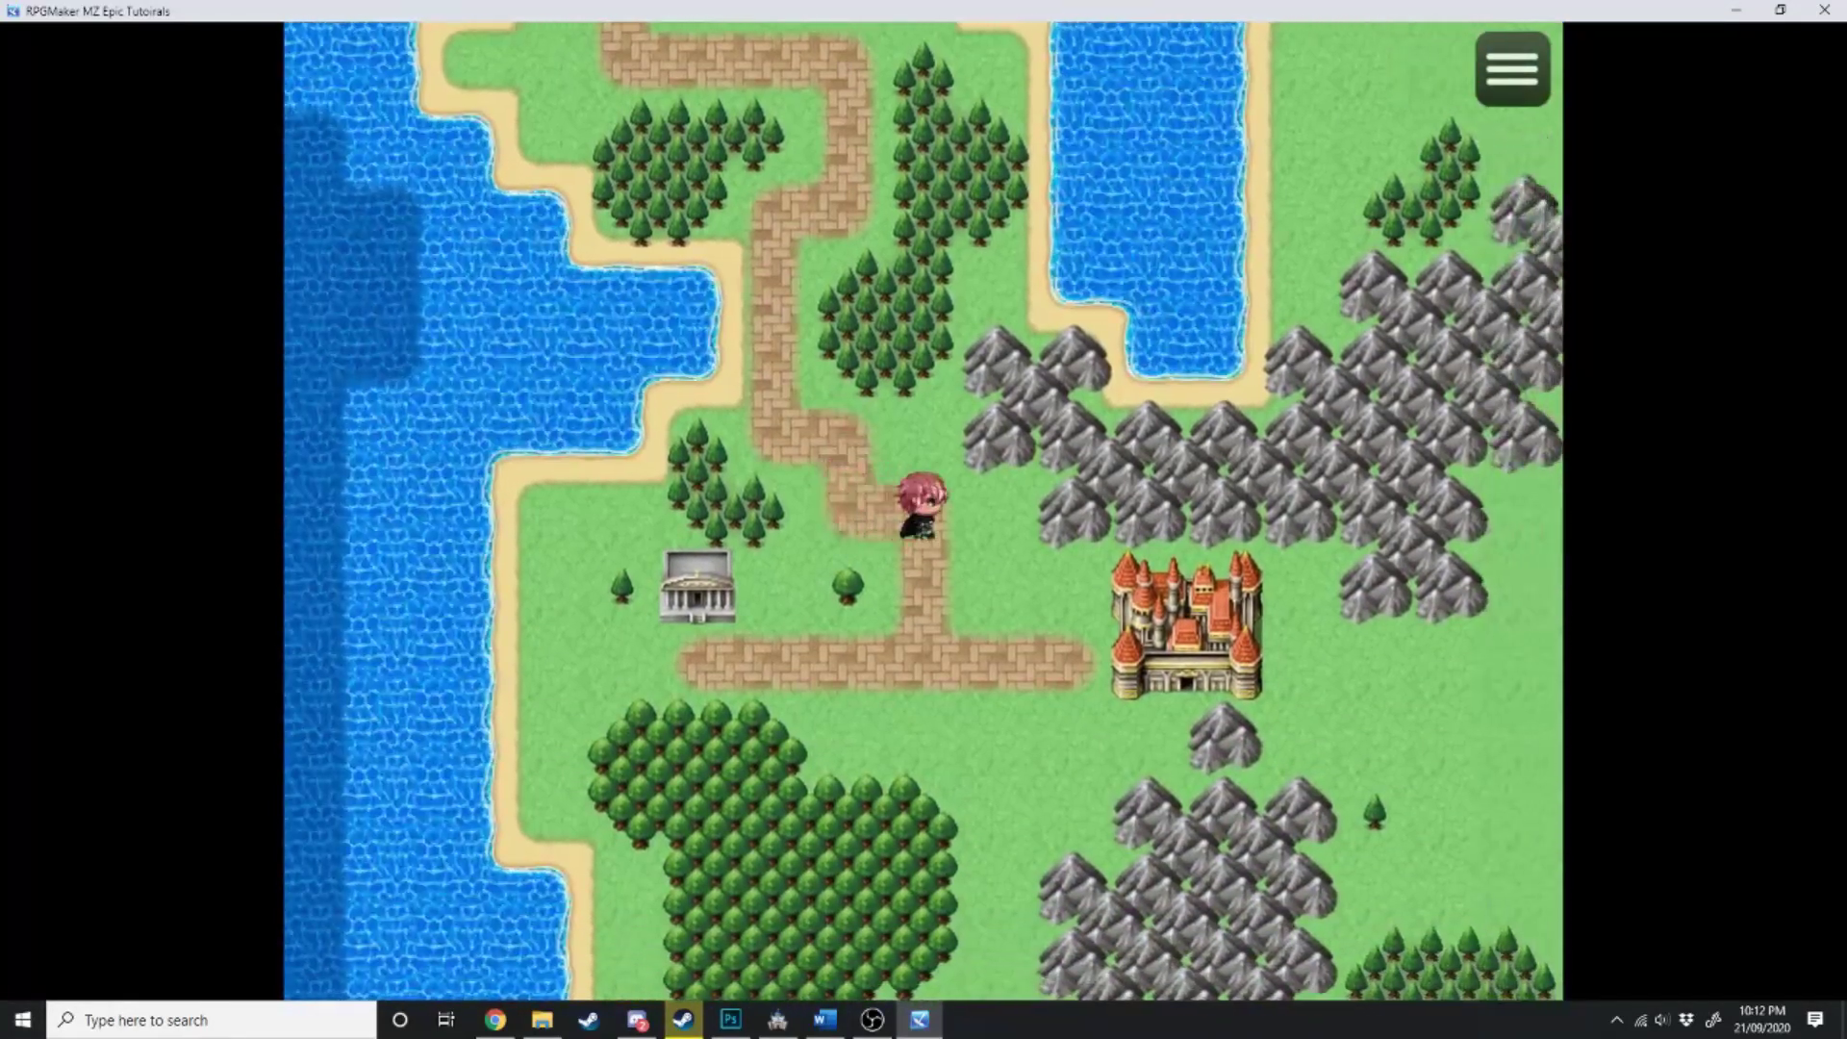
{"action": "key", "text": "Down"}
{"action": "key", "text": "Left"}
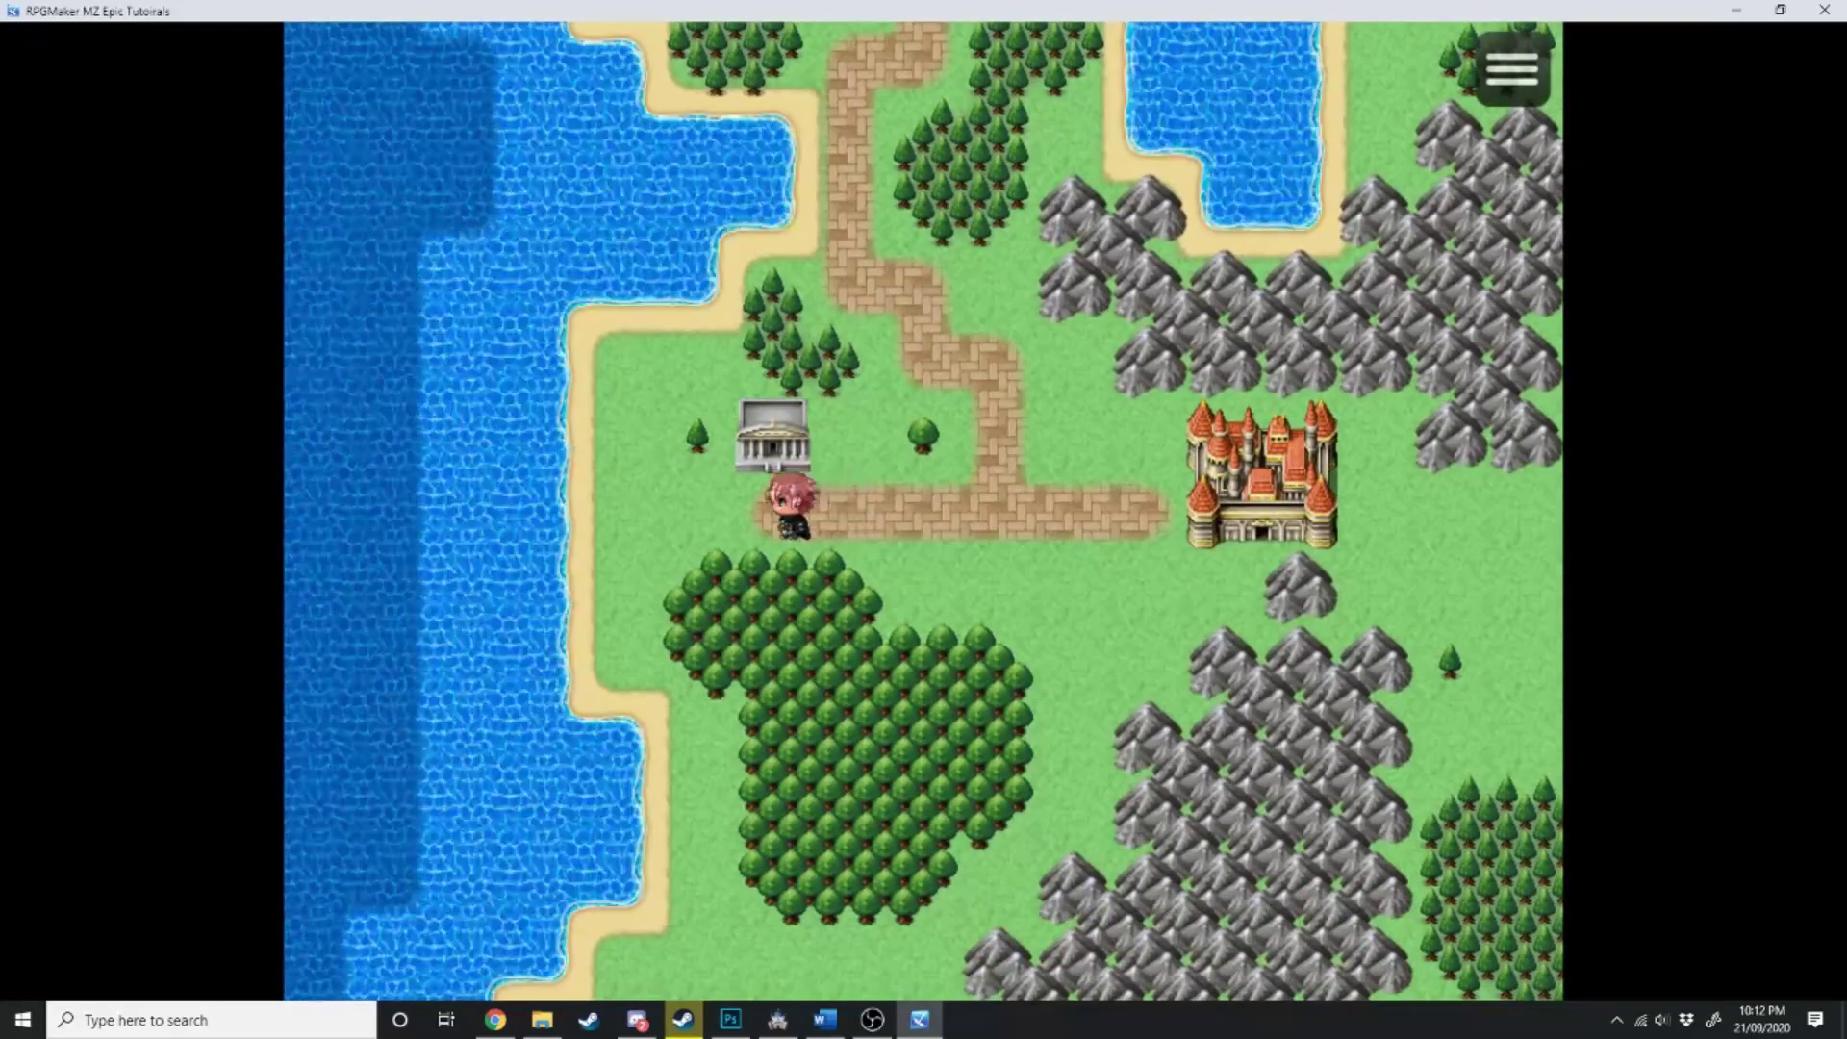
{"action": "key", "text": "Up"}
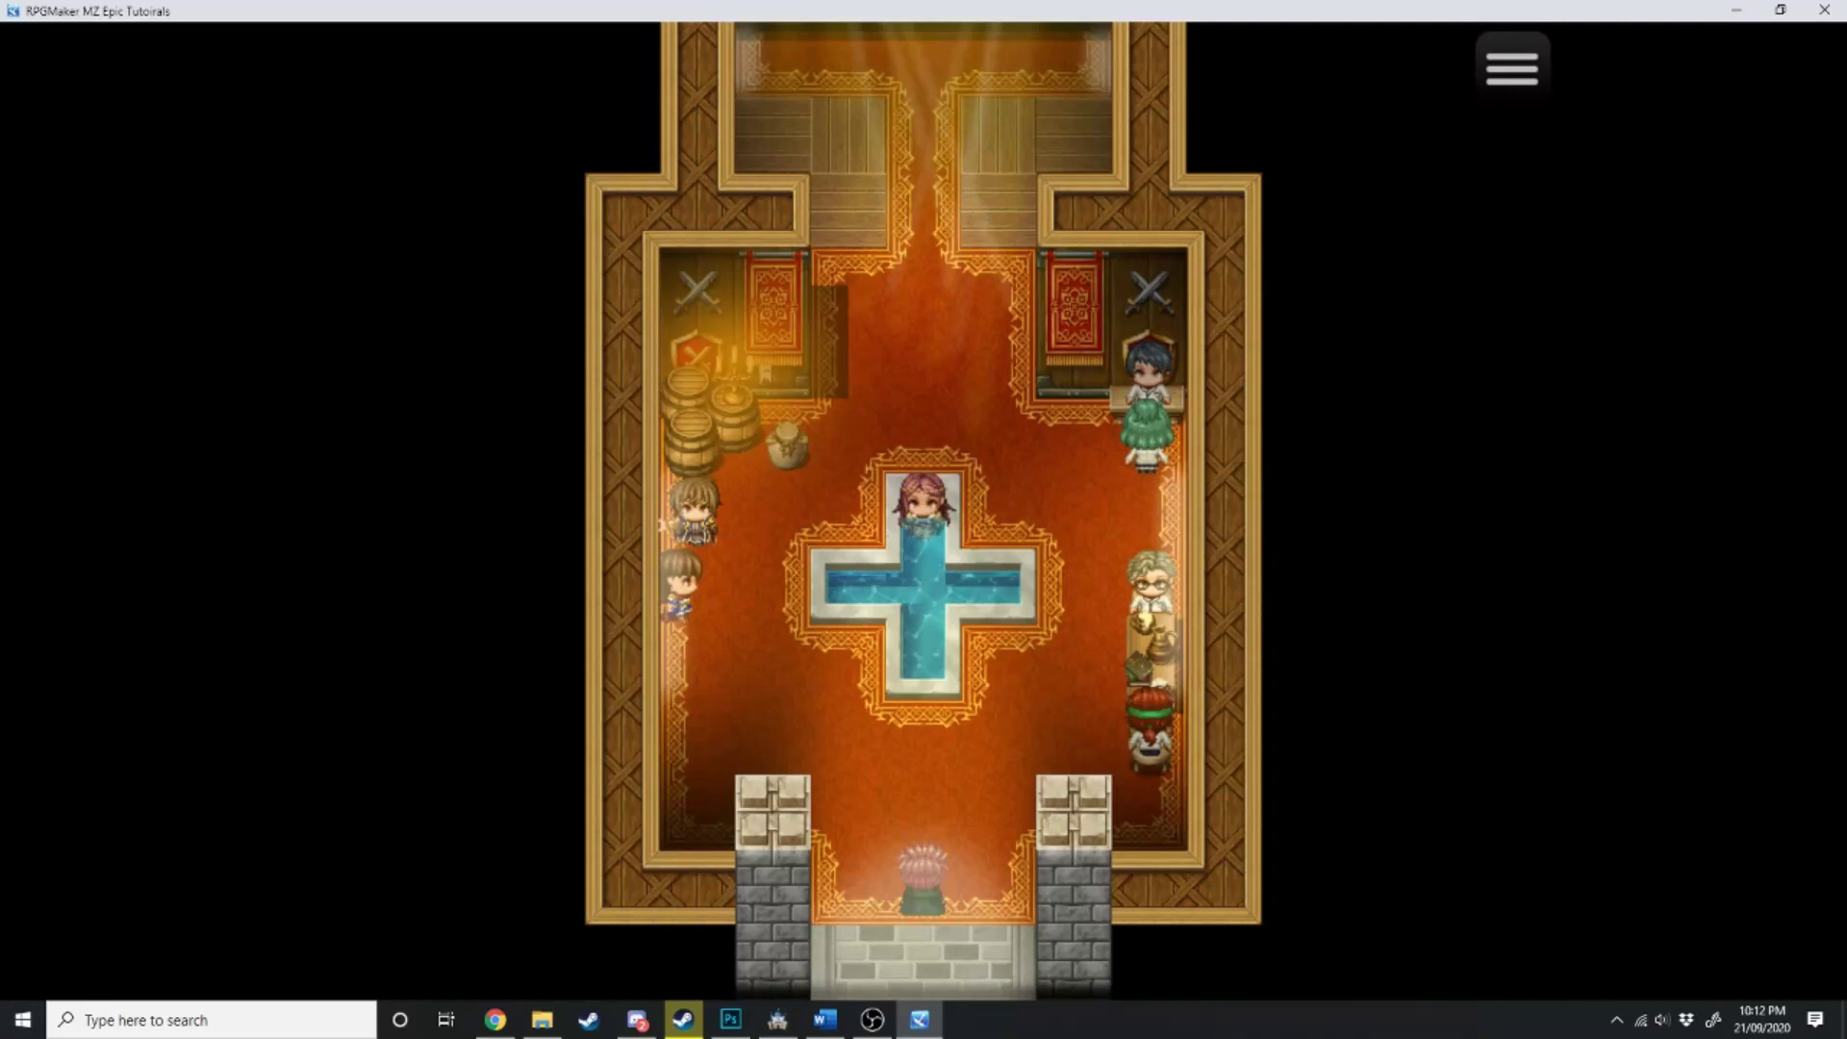
- Walk from the entrance past the fountain up into the hall's top corridor
{"action": "key", "text": "Up"}
{"action": "key", "text": "Left"}
{"action": "key", "text": "Up"}
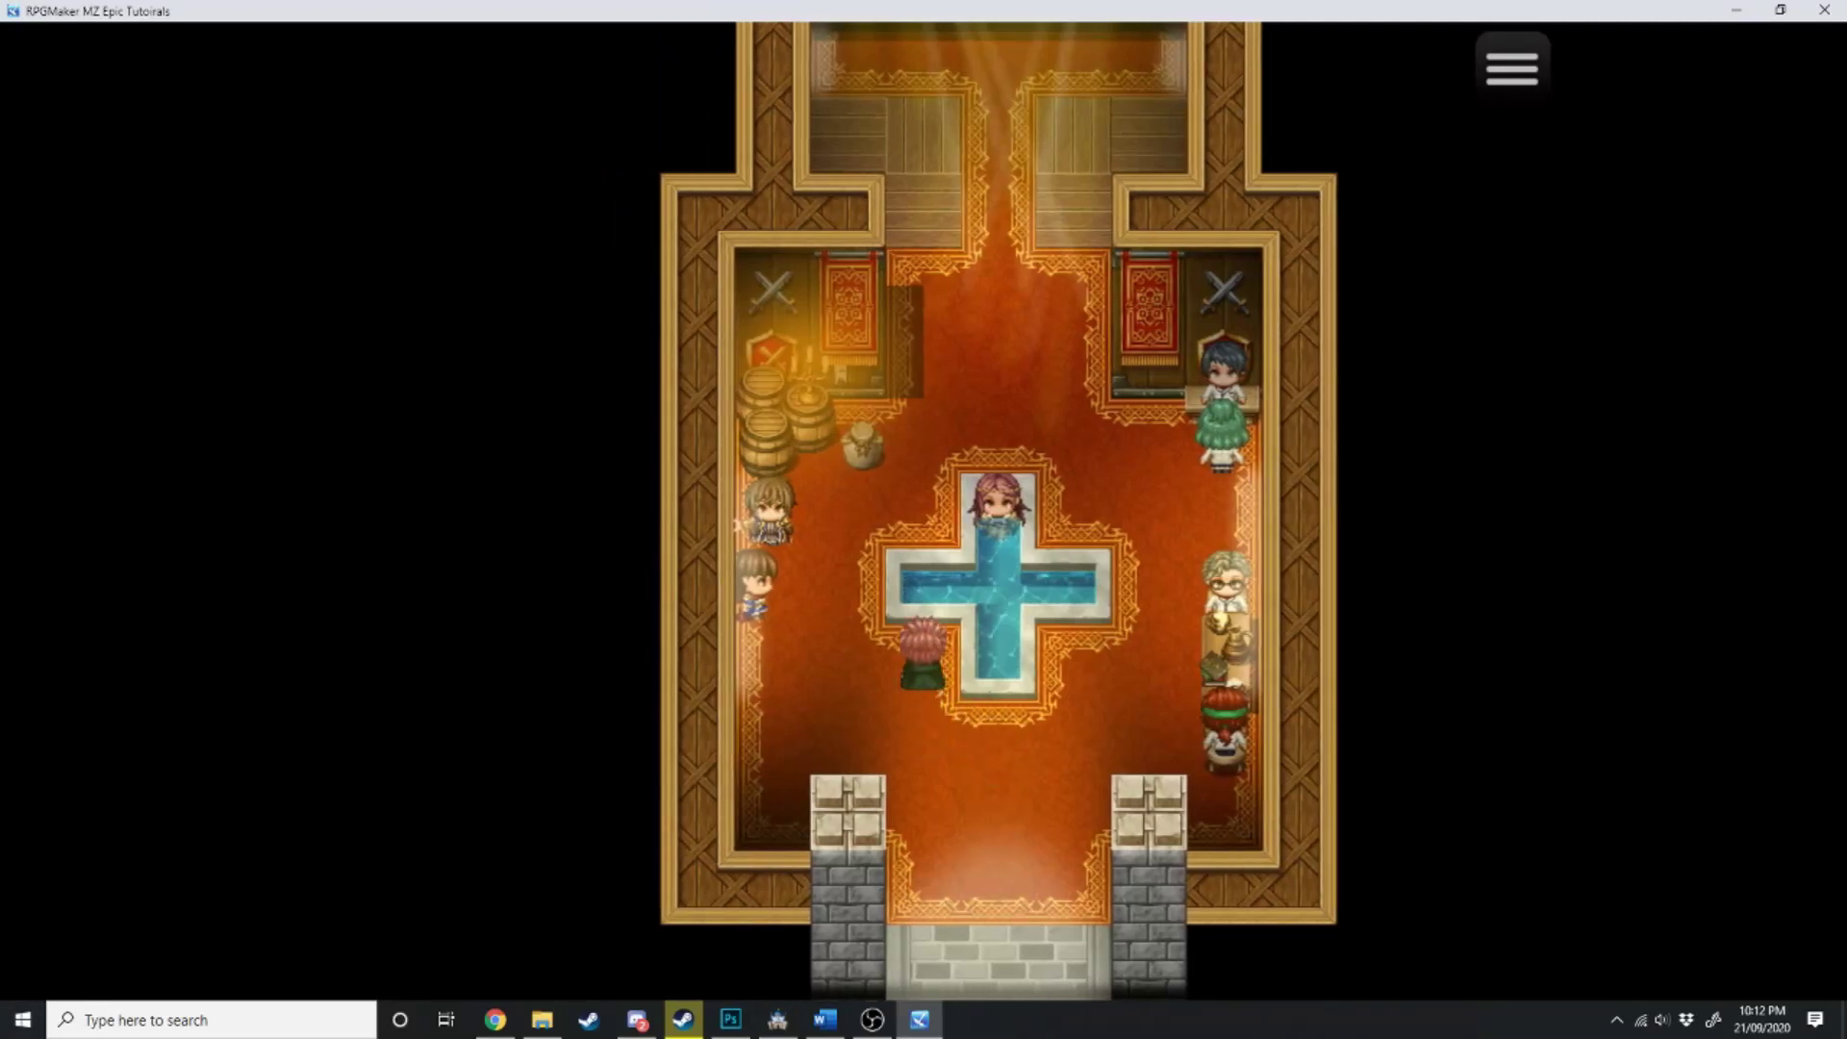
{"action": "key", "text": "Left"}
{"action": "key", "text": "Up"}
{"action": "key", "text": "Right"}
{"action": "key", "text": "Up"}
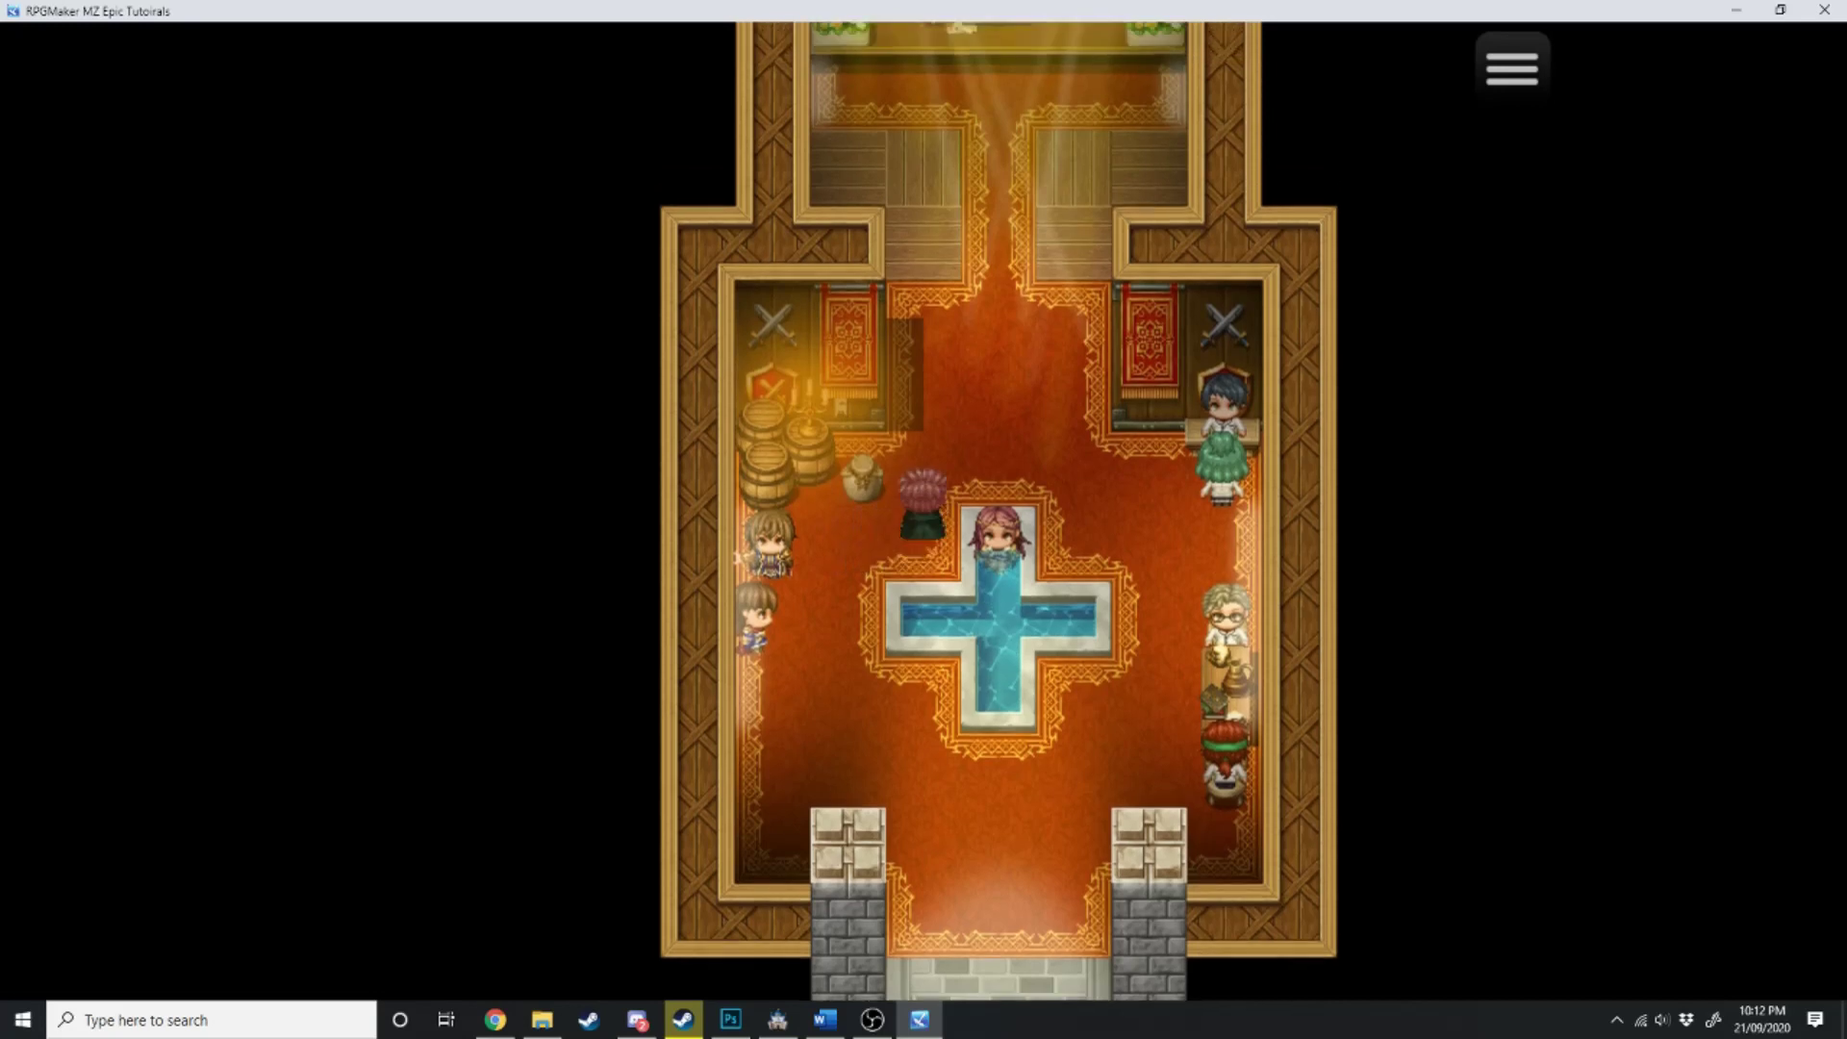
{"action": "key", "text": "Up"}
{"action": "key", "text": "Right"}
{"action": "key", "text": "Up"}
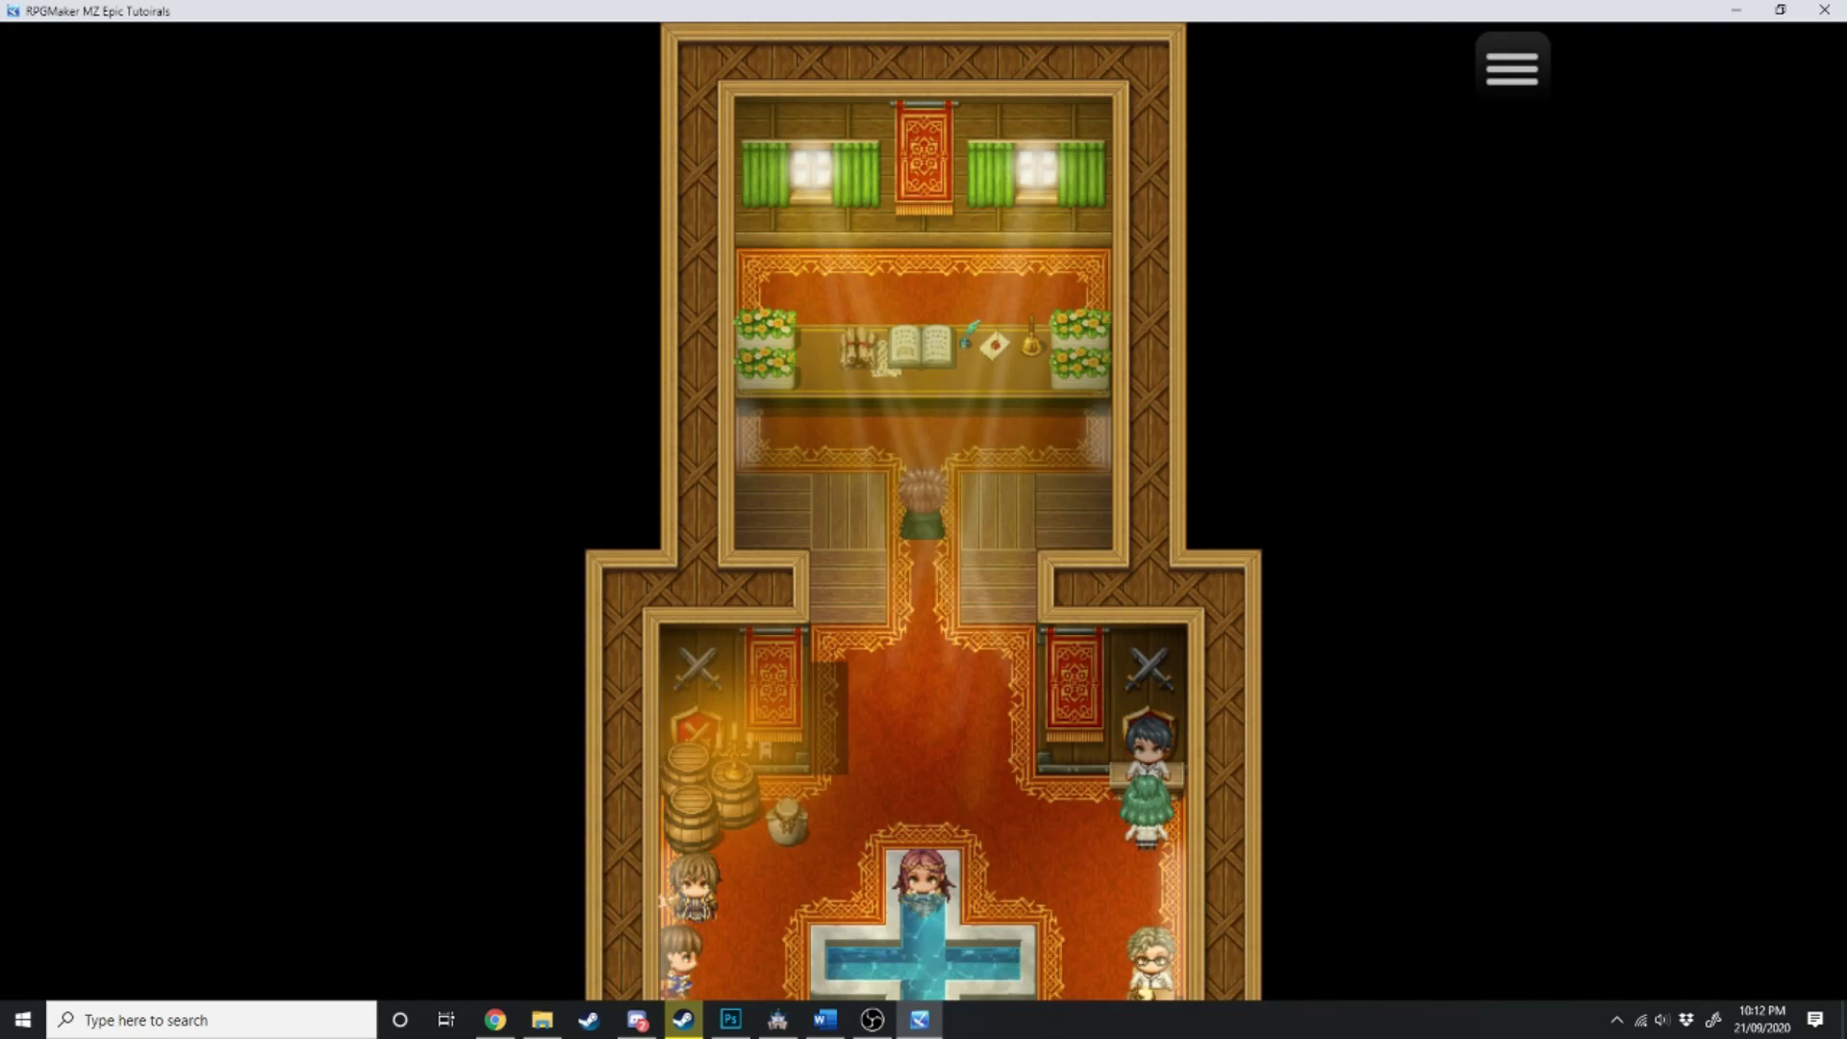
- Come back down the corridor and step up to face the empty counter
{"action": "key", "text": "Down"}
{"action": "key", "text": "Right"}
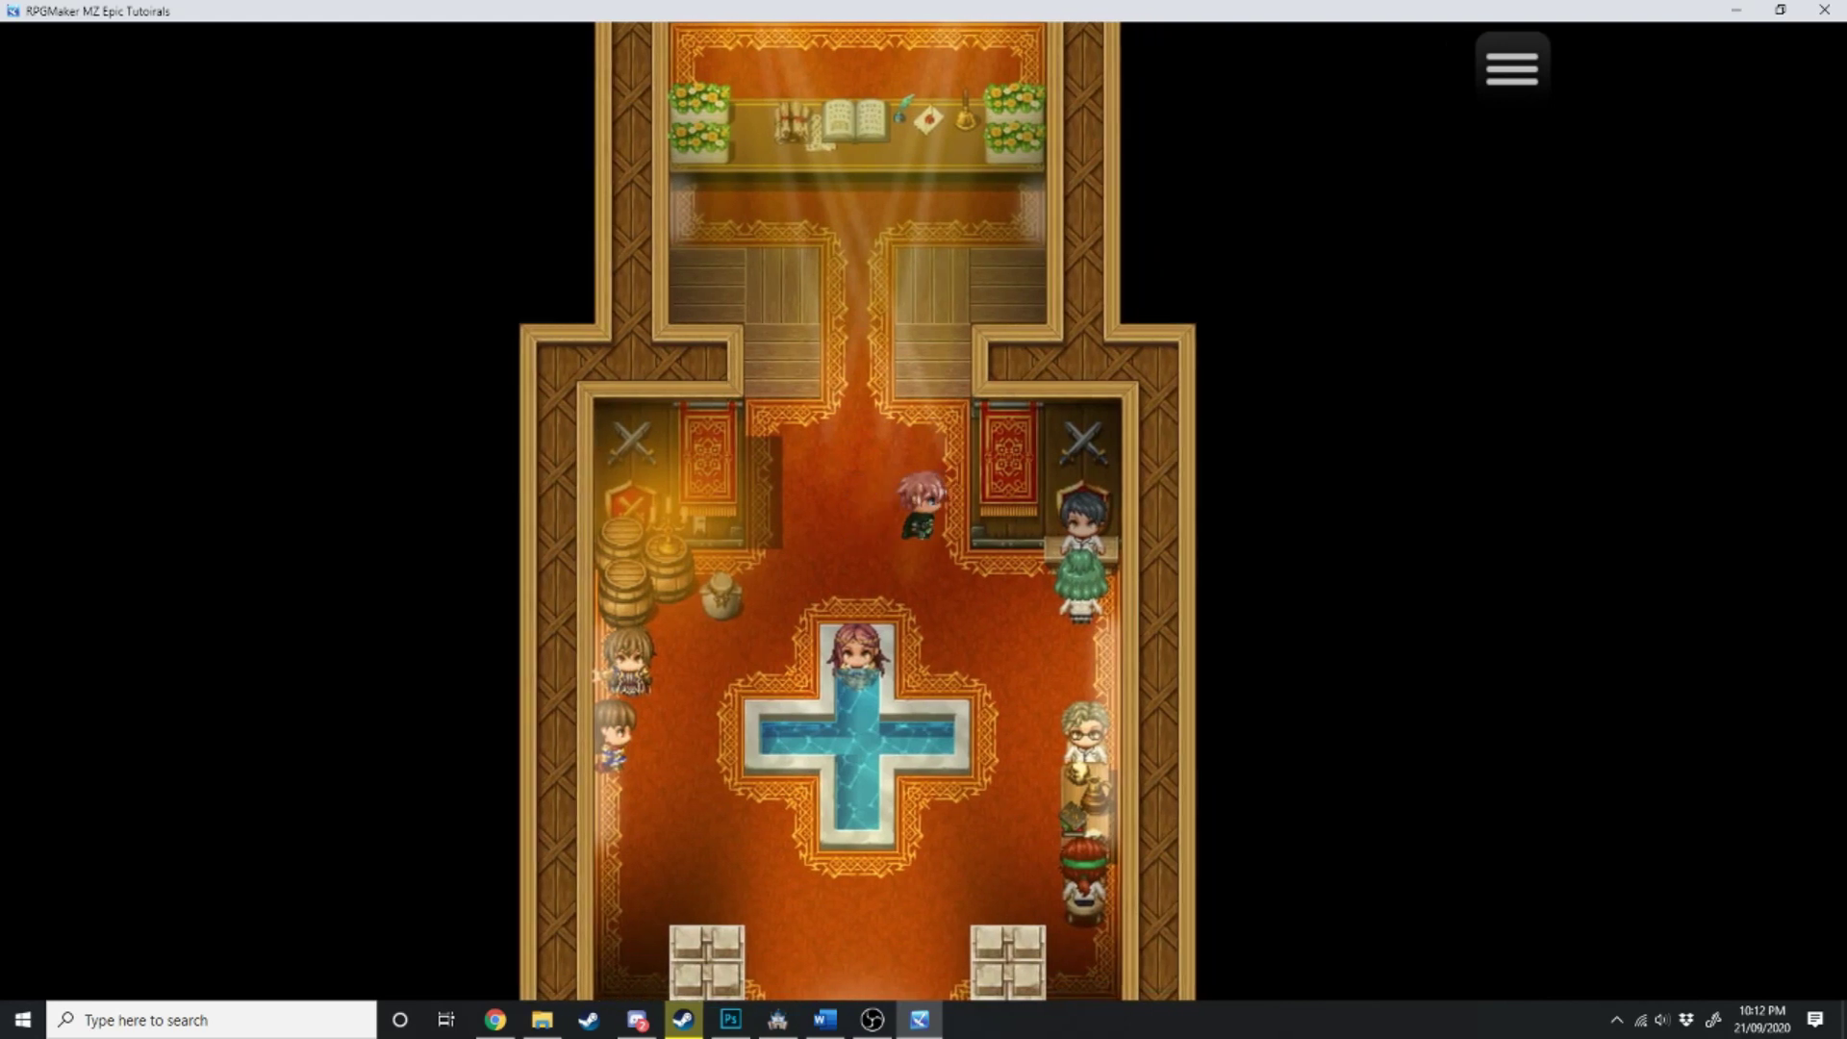
{"action": "key", "text": "Left"}
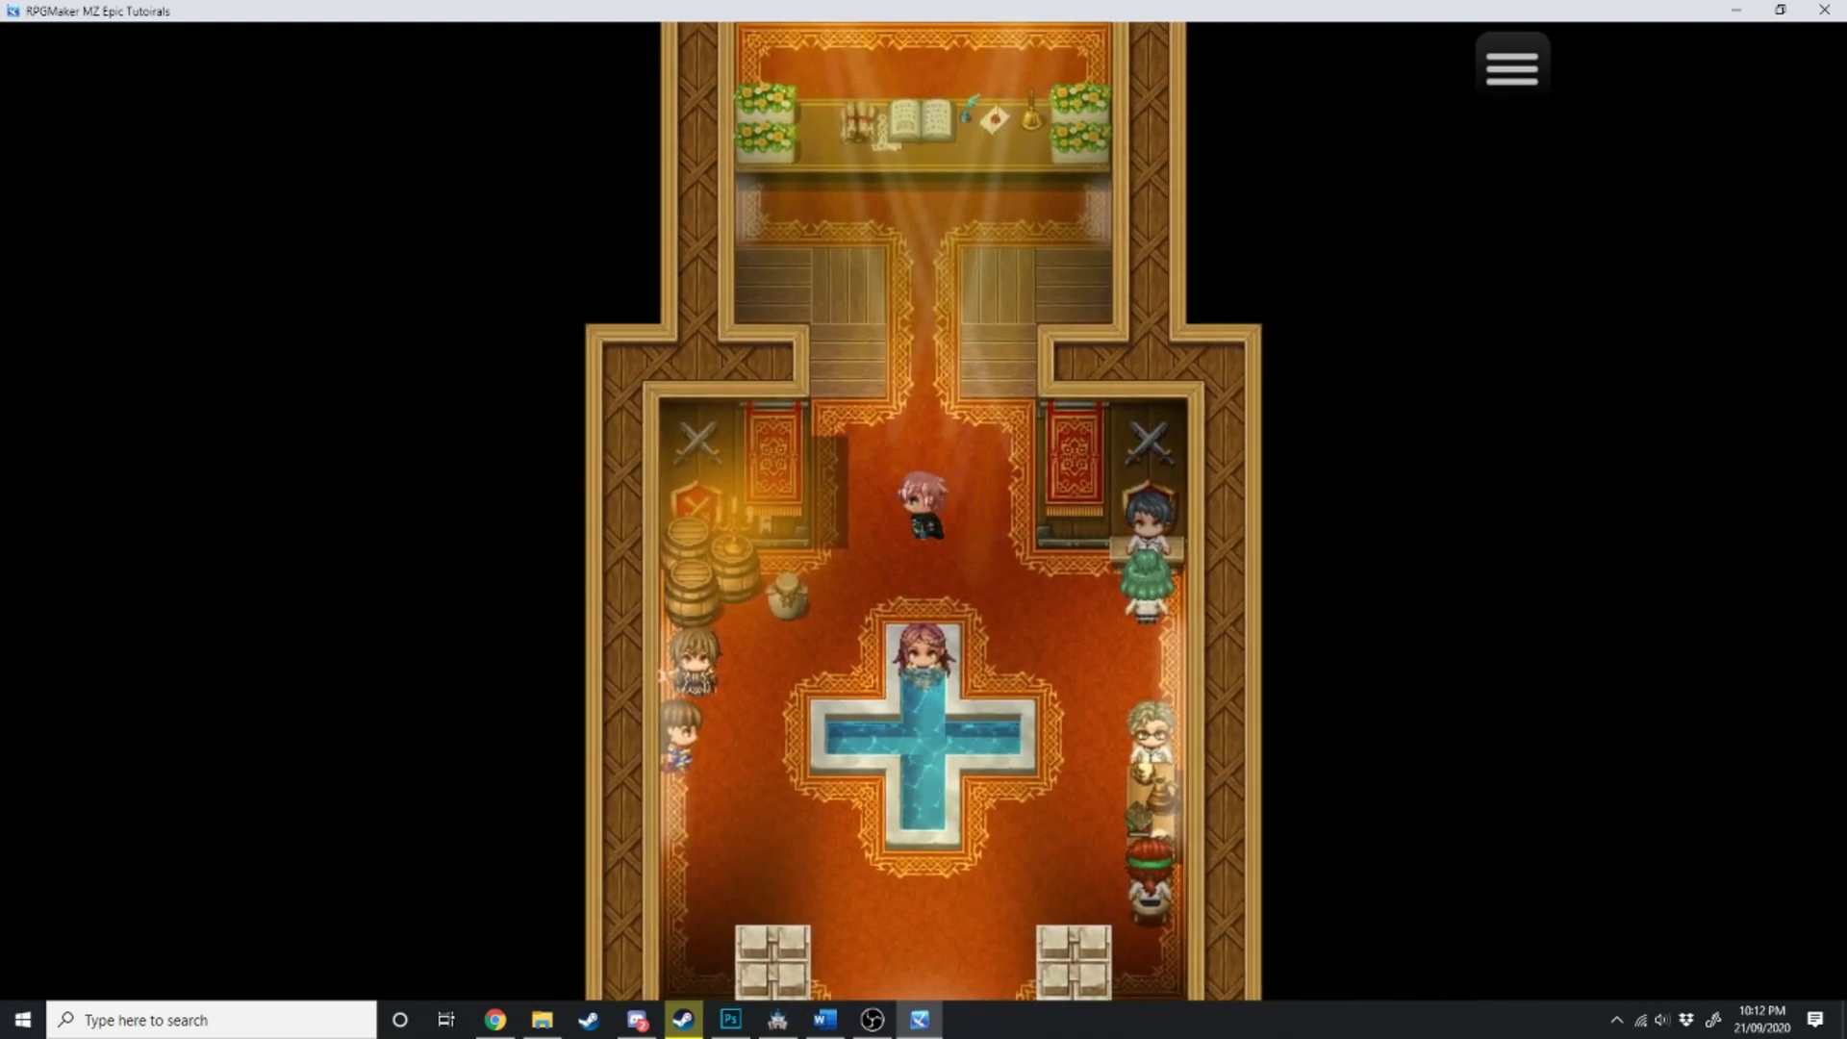
{"action": "key", "text": "Up"}
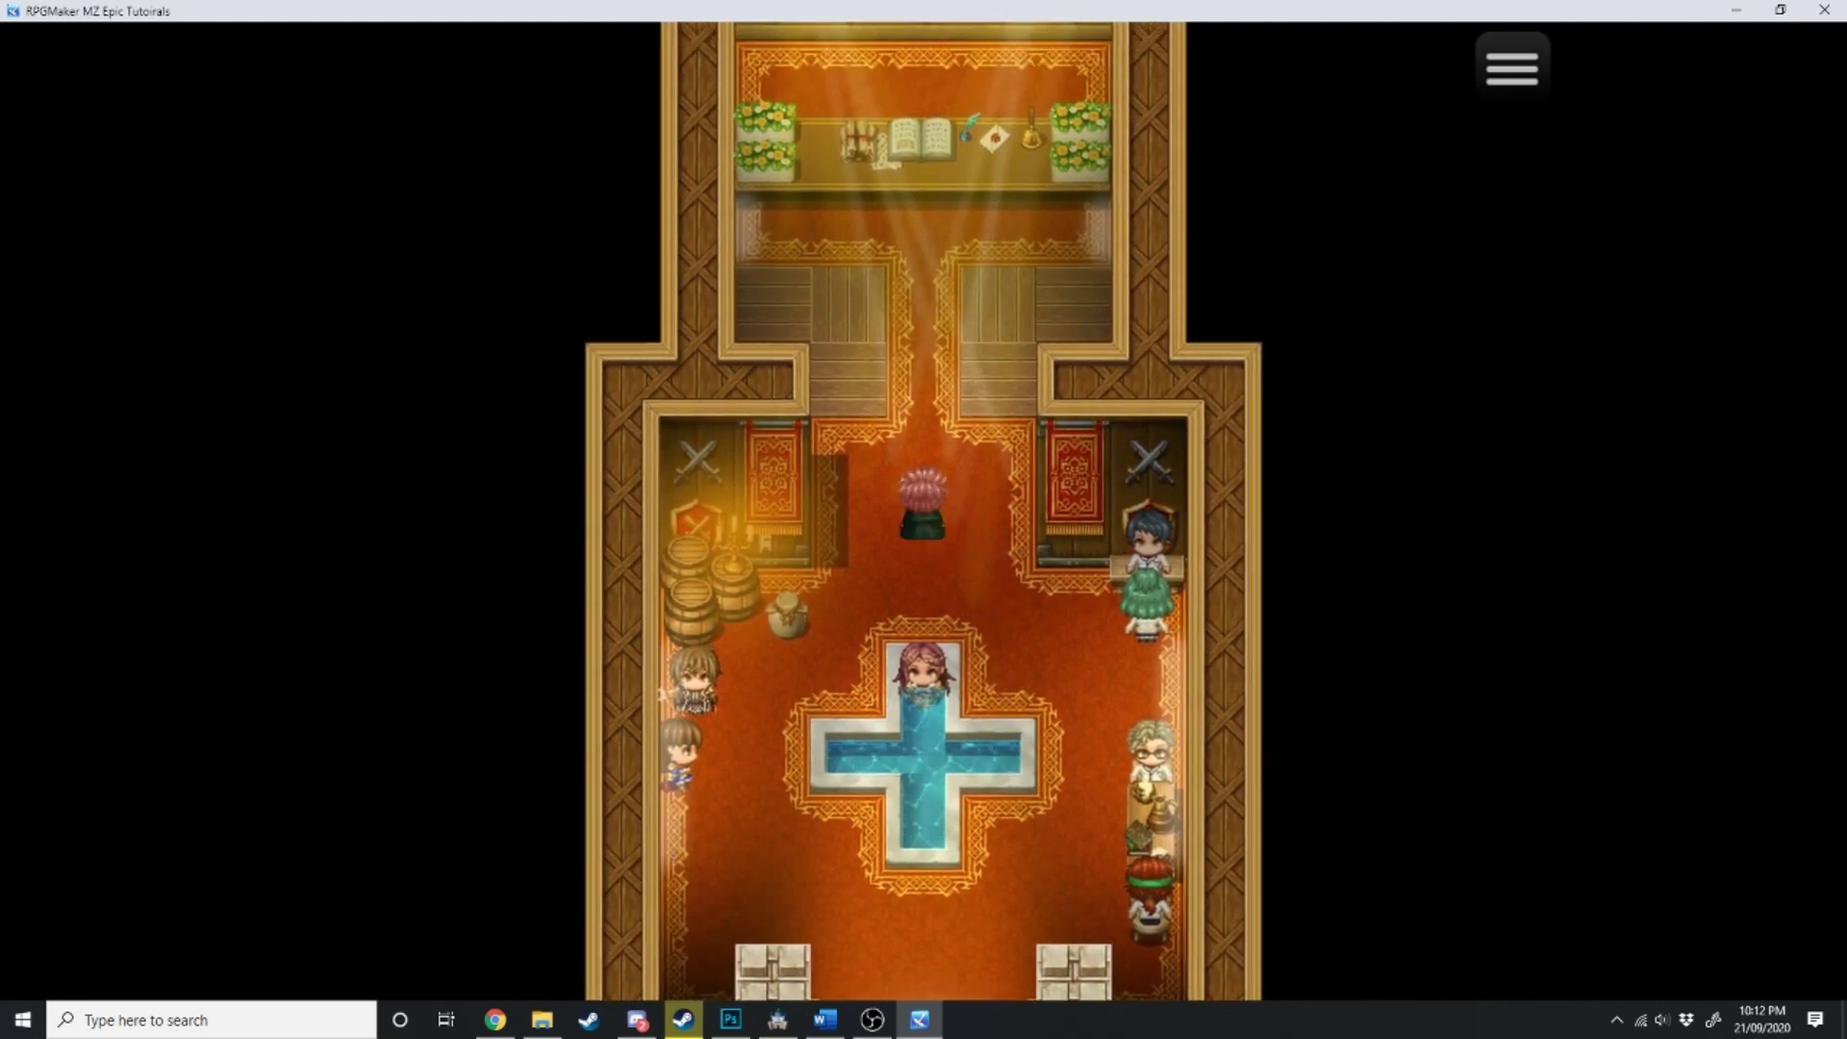
{"action": "key", "text": "Up"}
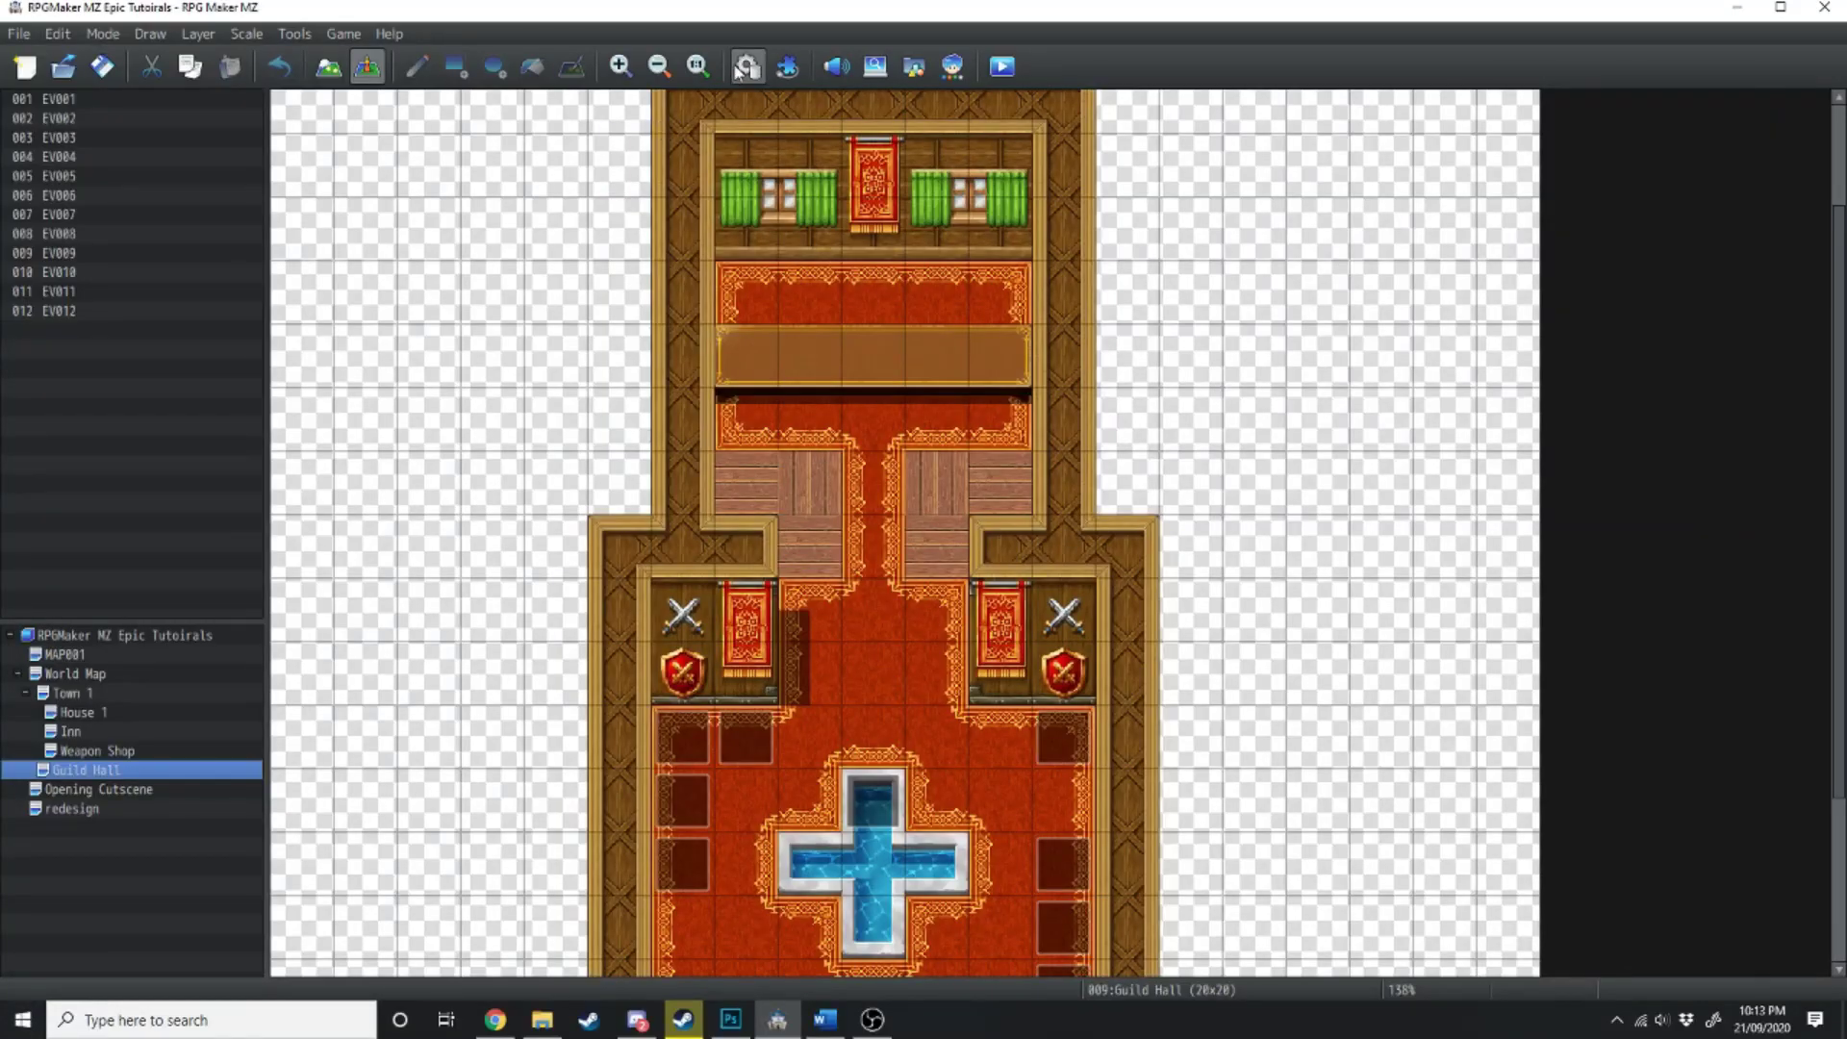
{"action": "left_click", "coordinate": [737, 69]}
{"action": "left_click", "coordinate": [571, 417]}
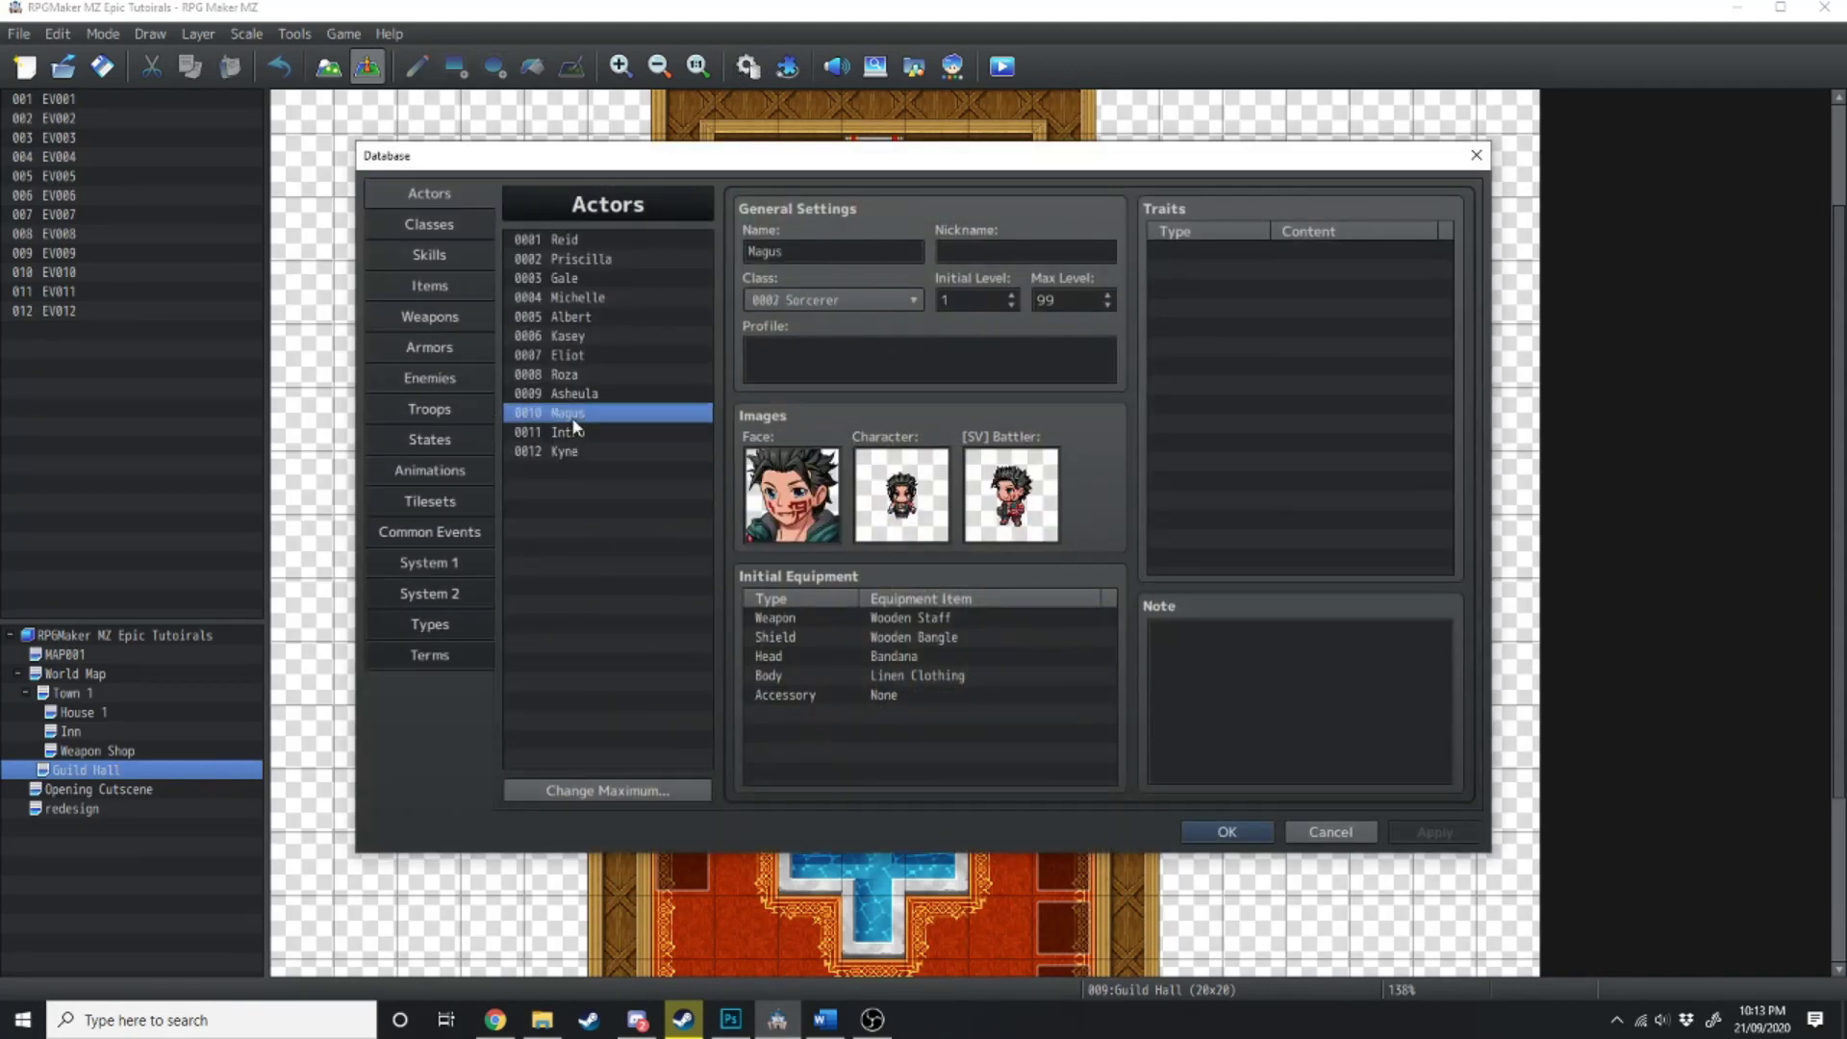
{"action": "left_click", "coordinate": [580, 452]}
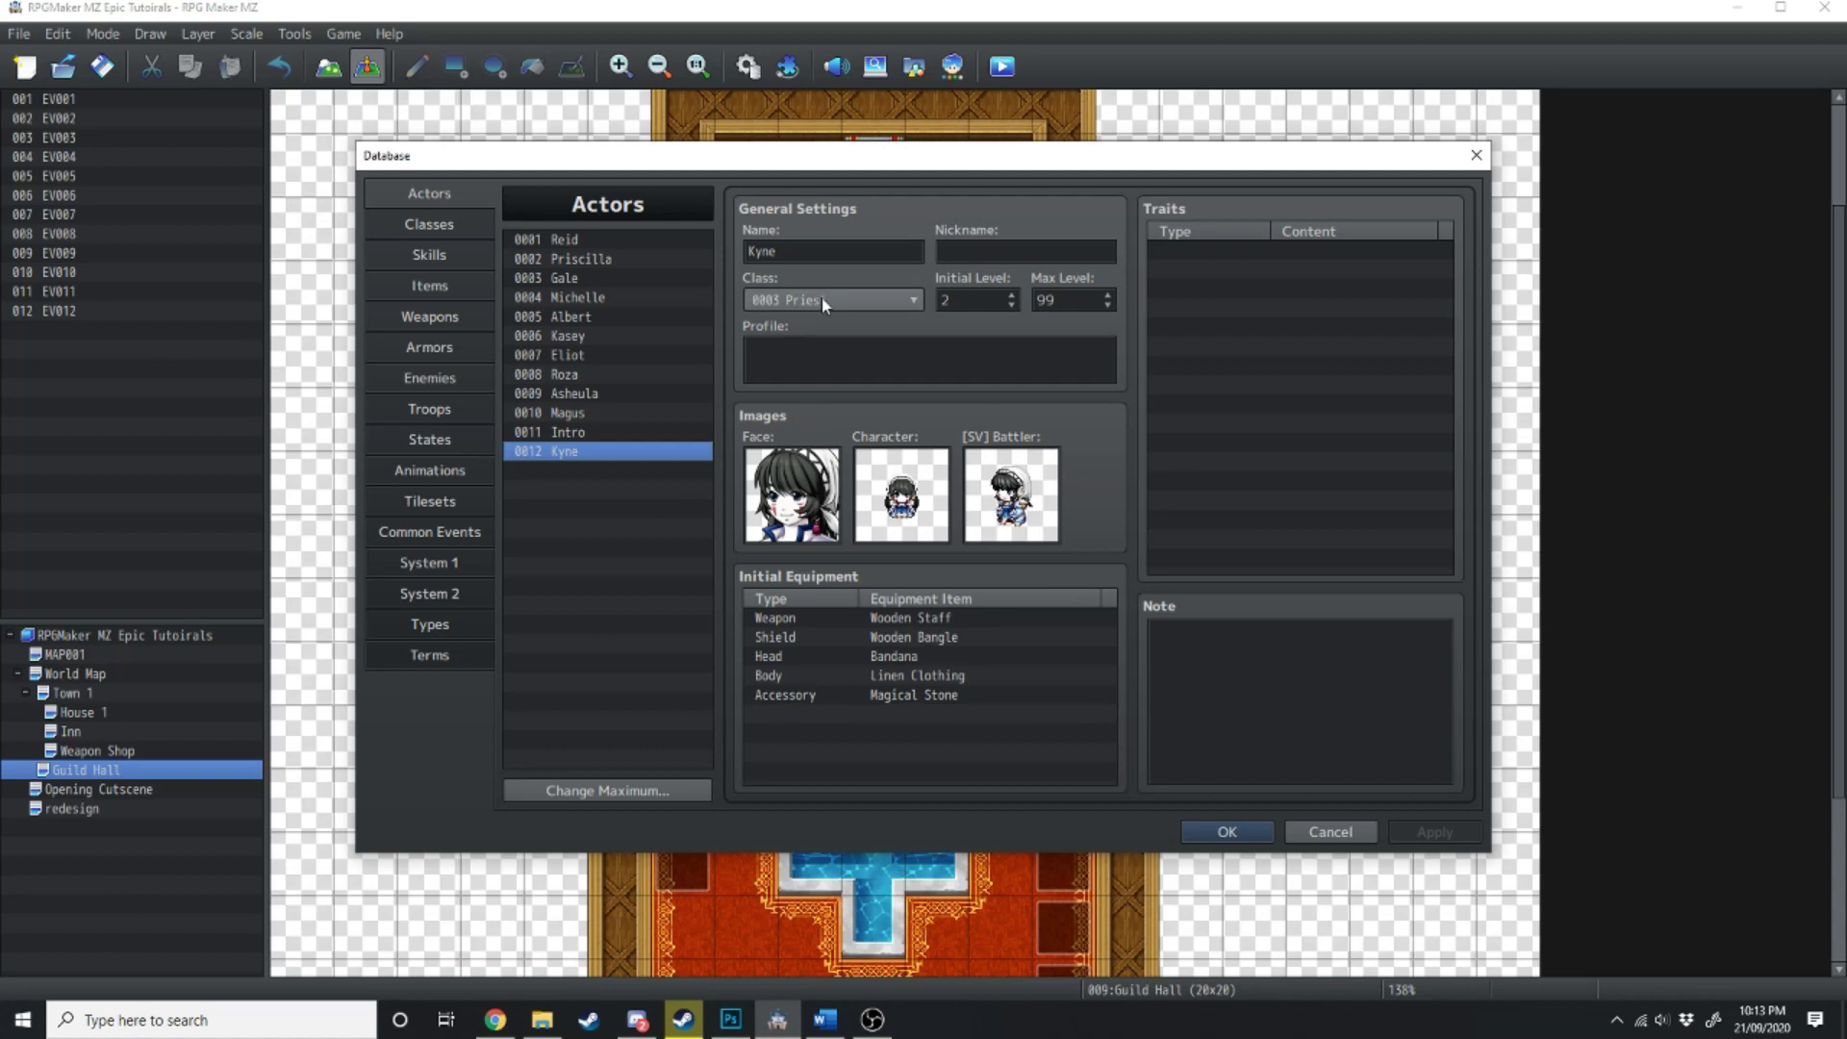
{"action": "left_click", "coordinate": [1226, 832]}
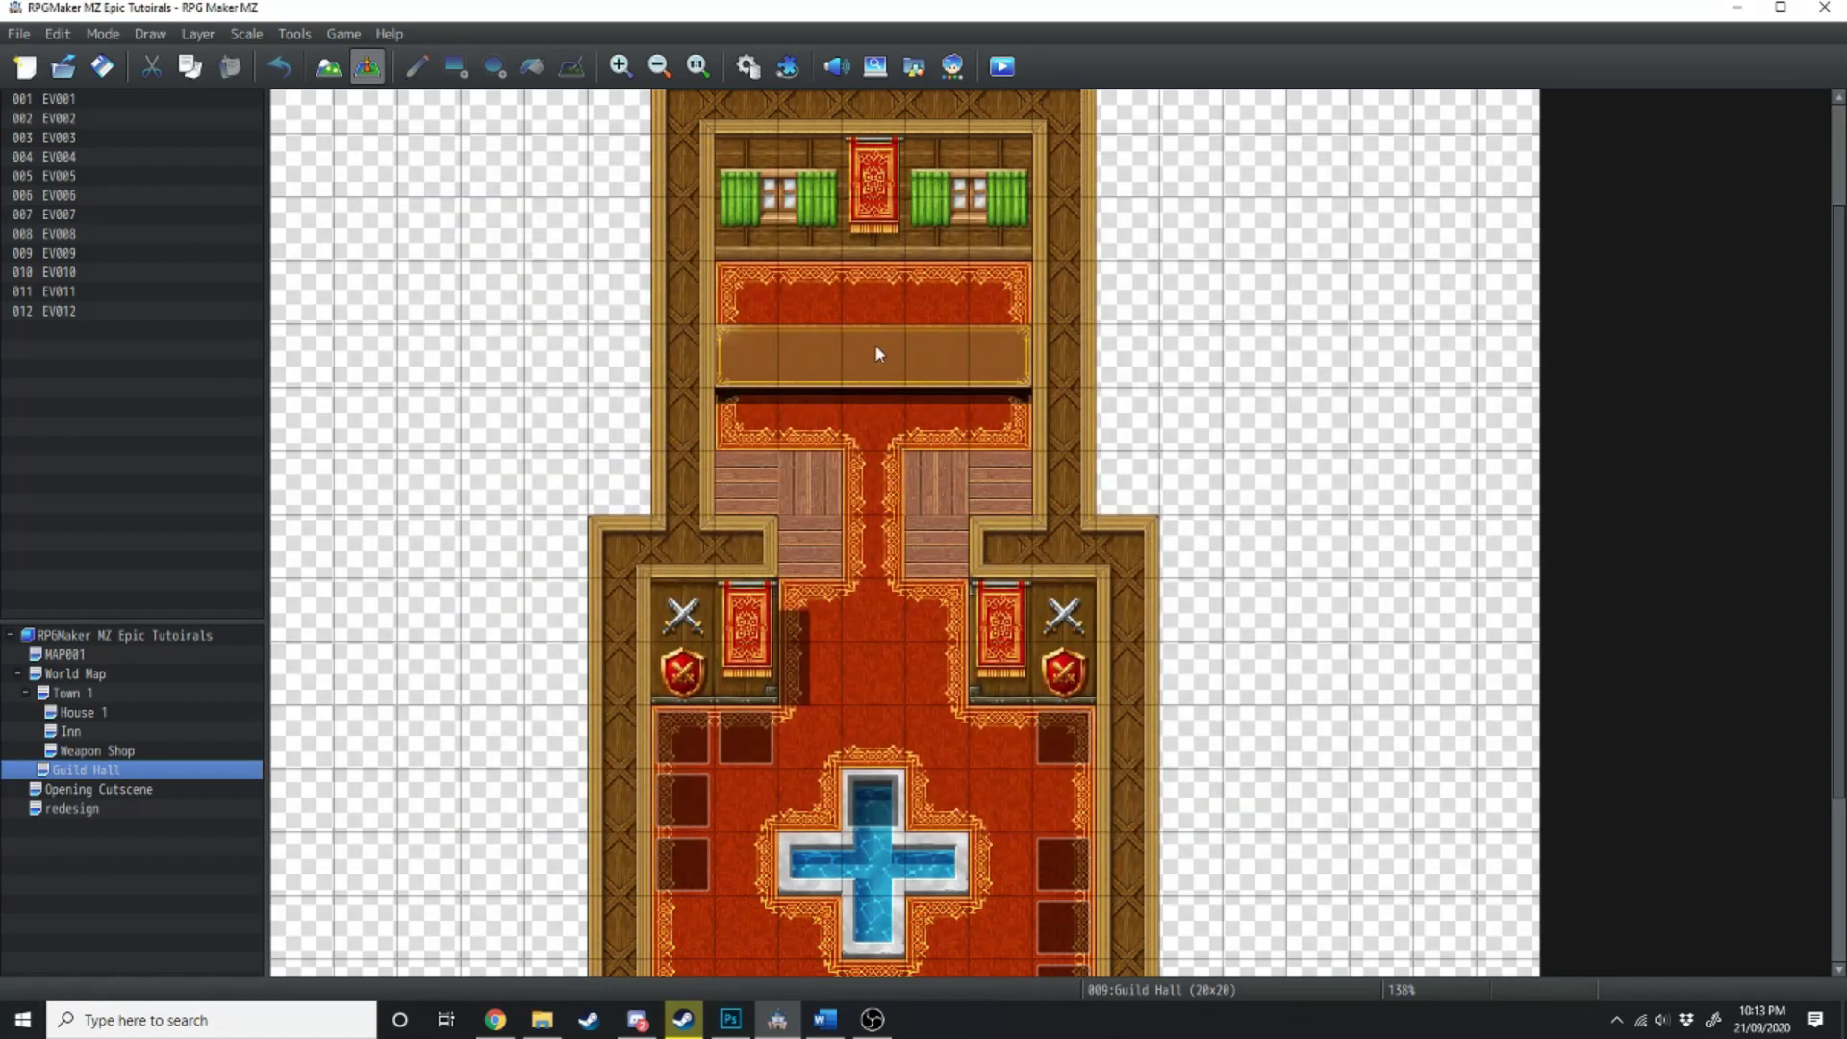
- Create an event on the counter tile with a character sprite, named 'Guild Master'
{"action": "double_click", "coordinate": [878, 300]}
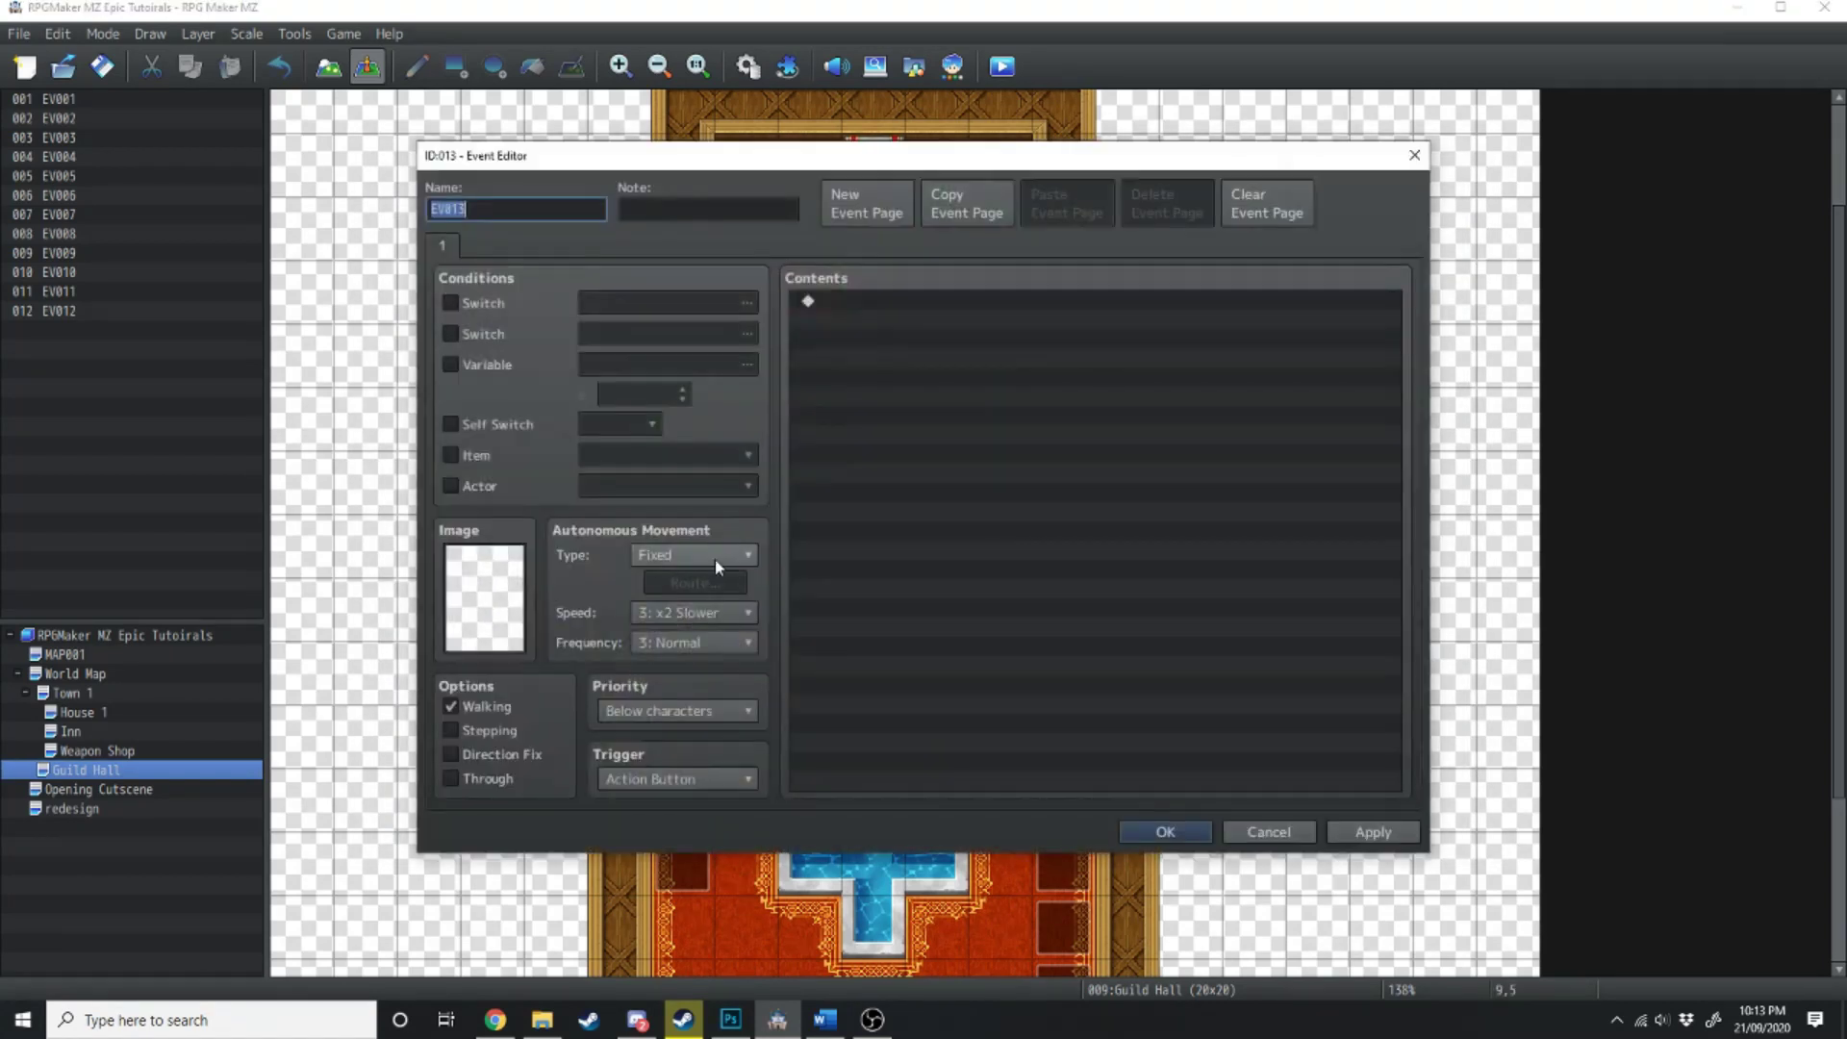
{"action": "double_click", "coordinate": [484, 596]}
{"action": "double_click", "coordinate": [651, 424]}
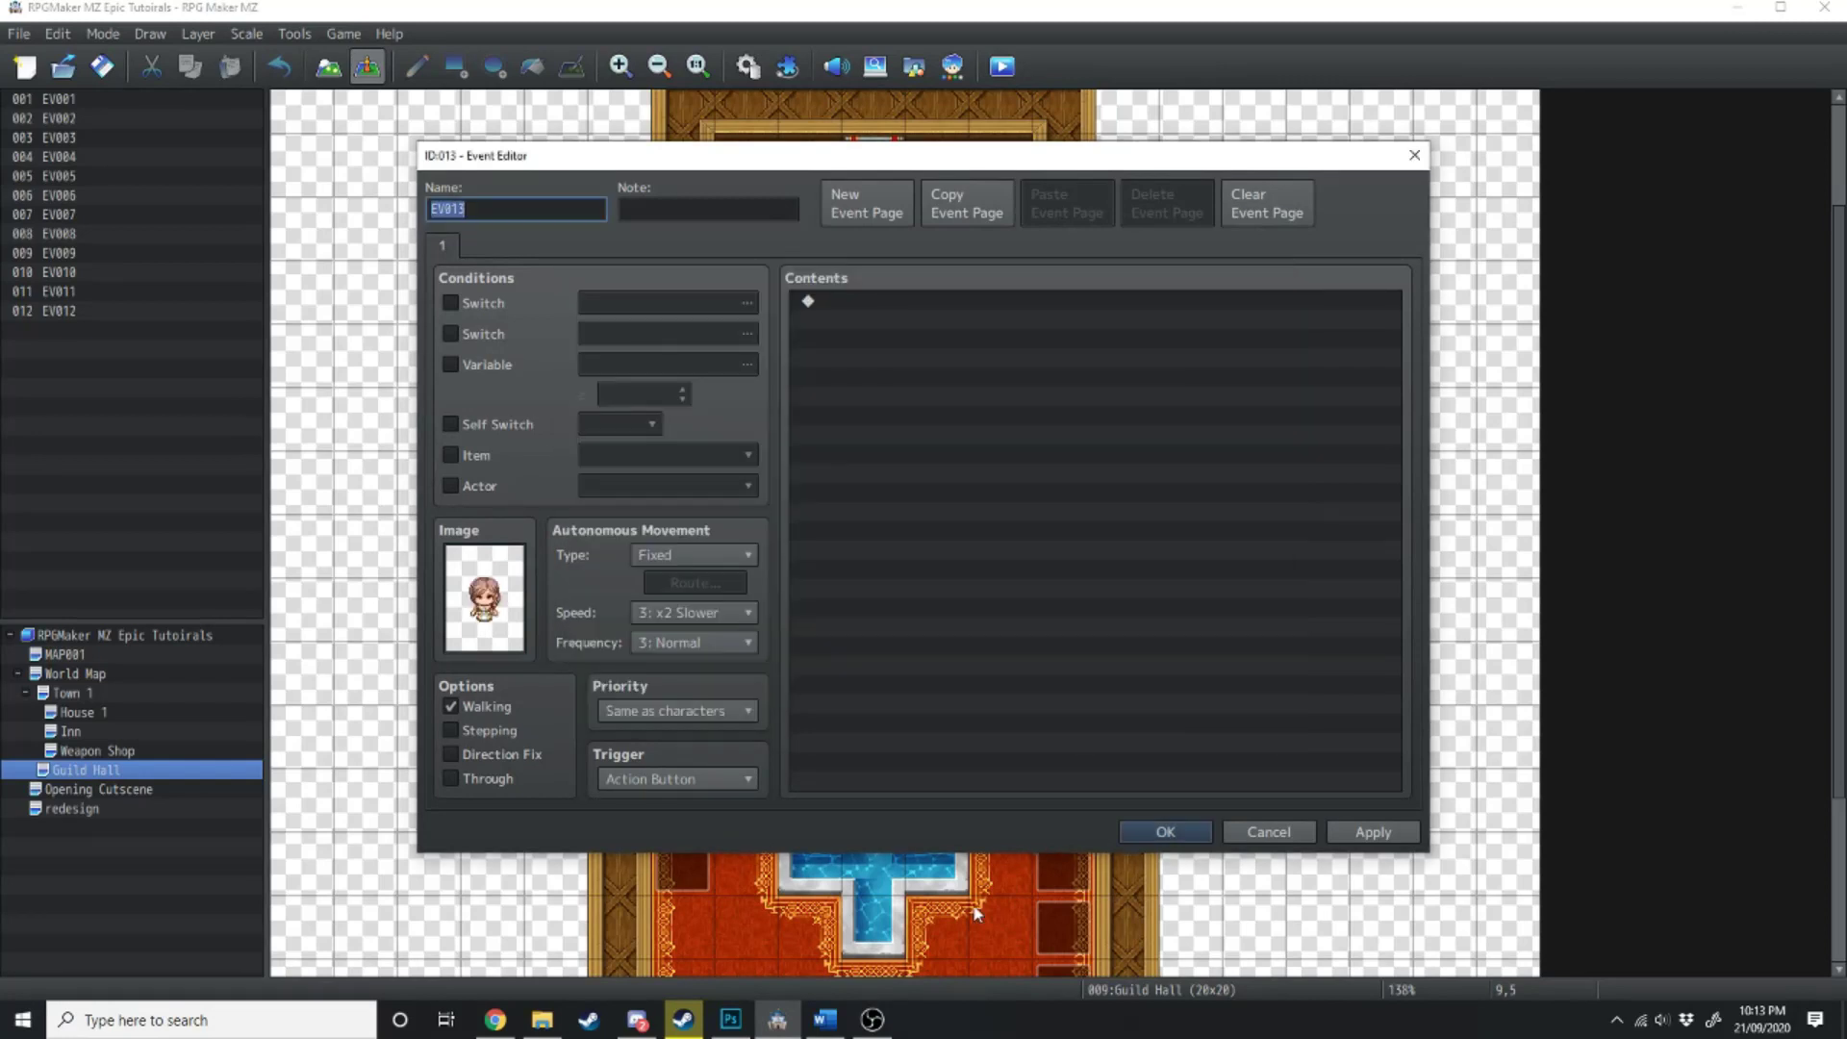
{"action": "type", "text": "Guild Master"}
{"action": "left_click", "coordinate": [1373, 831]}
- Add a Show Text with a face offering a priest for hire
{"action": "left_click", "coordinate": [906, 302]}
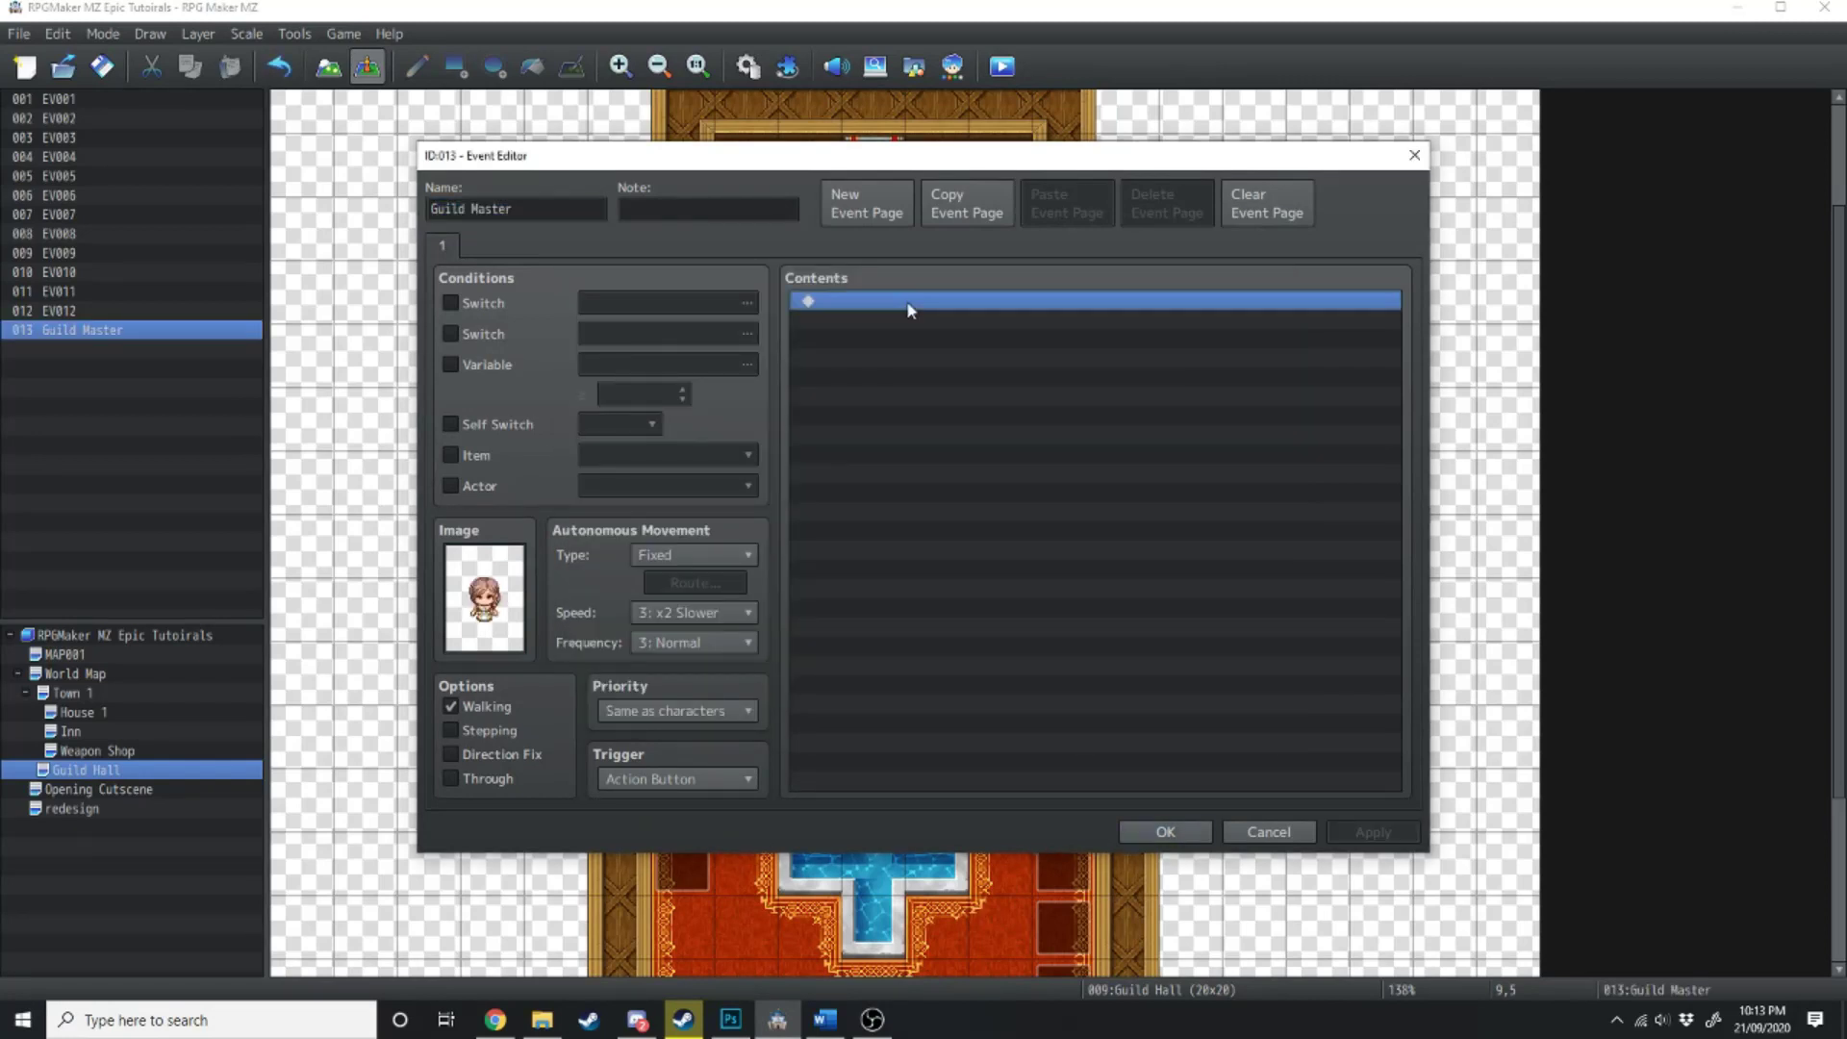
{"action": "double_click", "coordinate": [907, 302]}
{"action": "left_click", "coordinate": [906, 305]}
{"action": "double_click", "coordinate": [835, 471]}
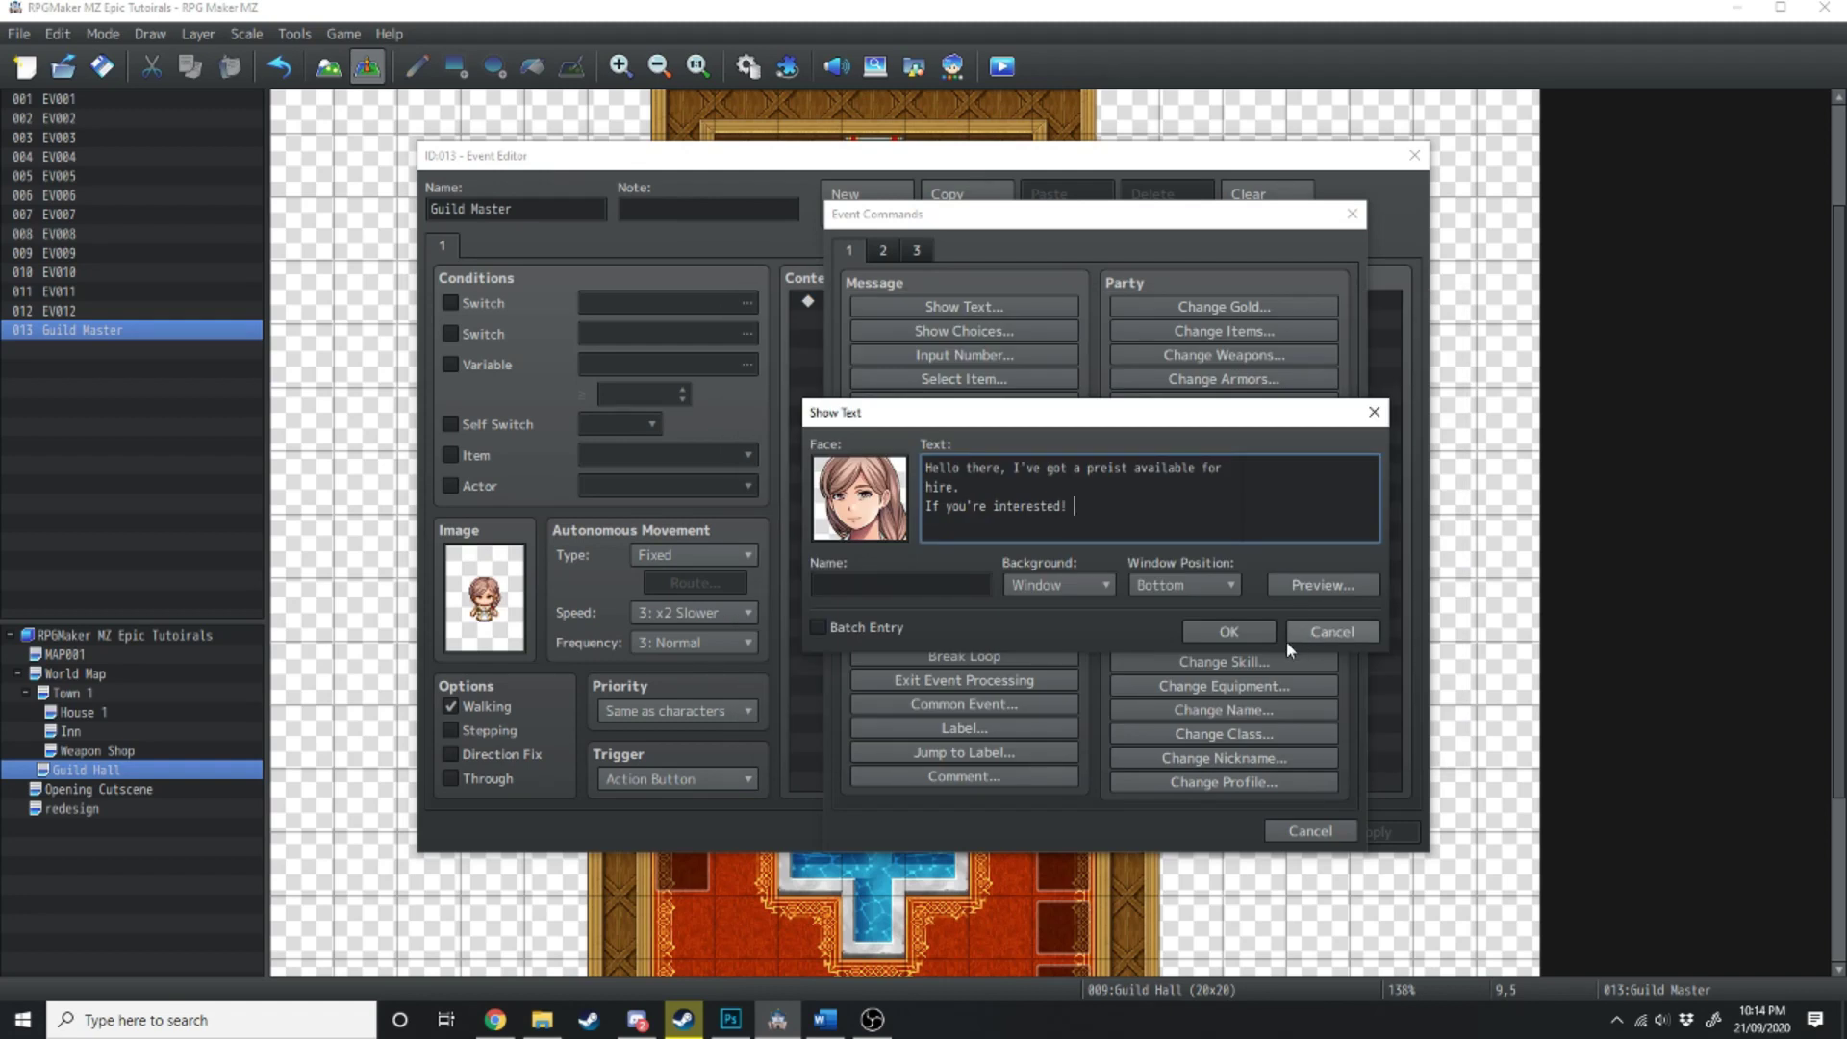
{"action": "left_click", "coordinate": [1250, 631]}
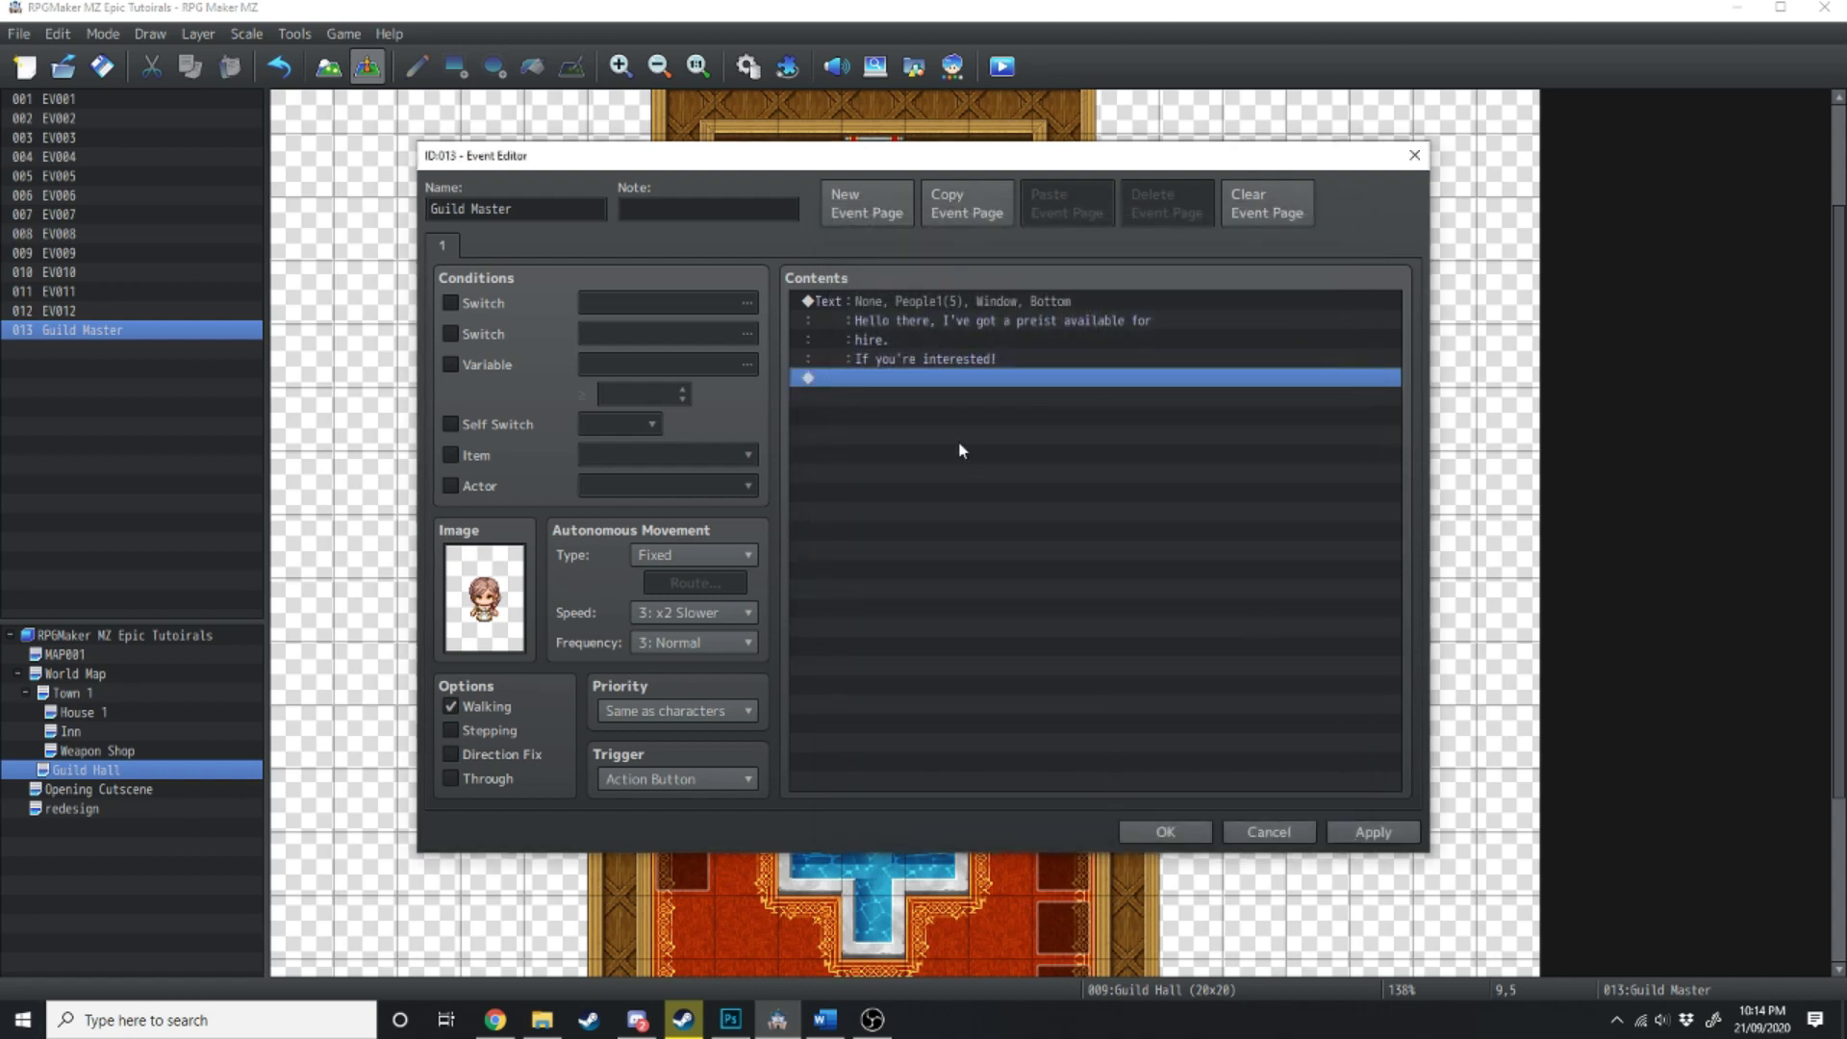
- Add a Yes/No Show Choices after the hire offer
{"action": "double_click", "coordinate": [965, 380]}
{"action": "left_click", "coordinate": [964, 331]}
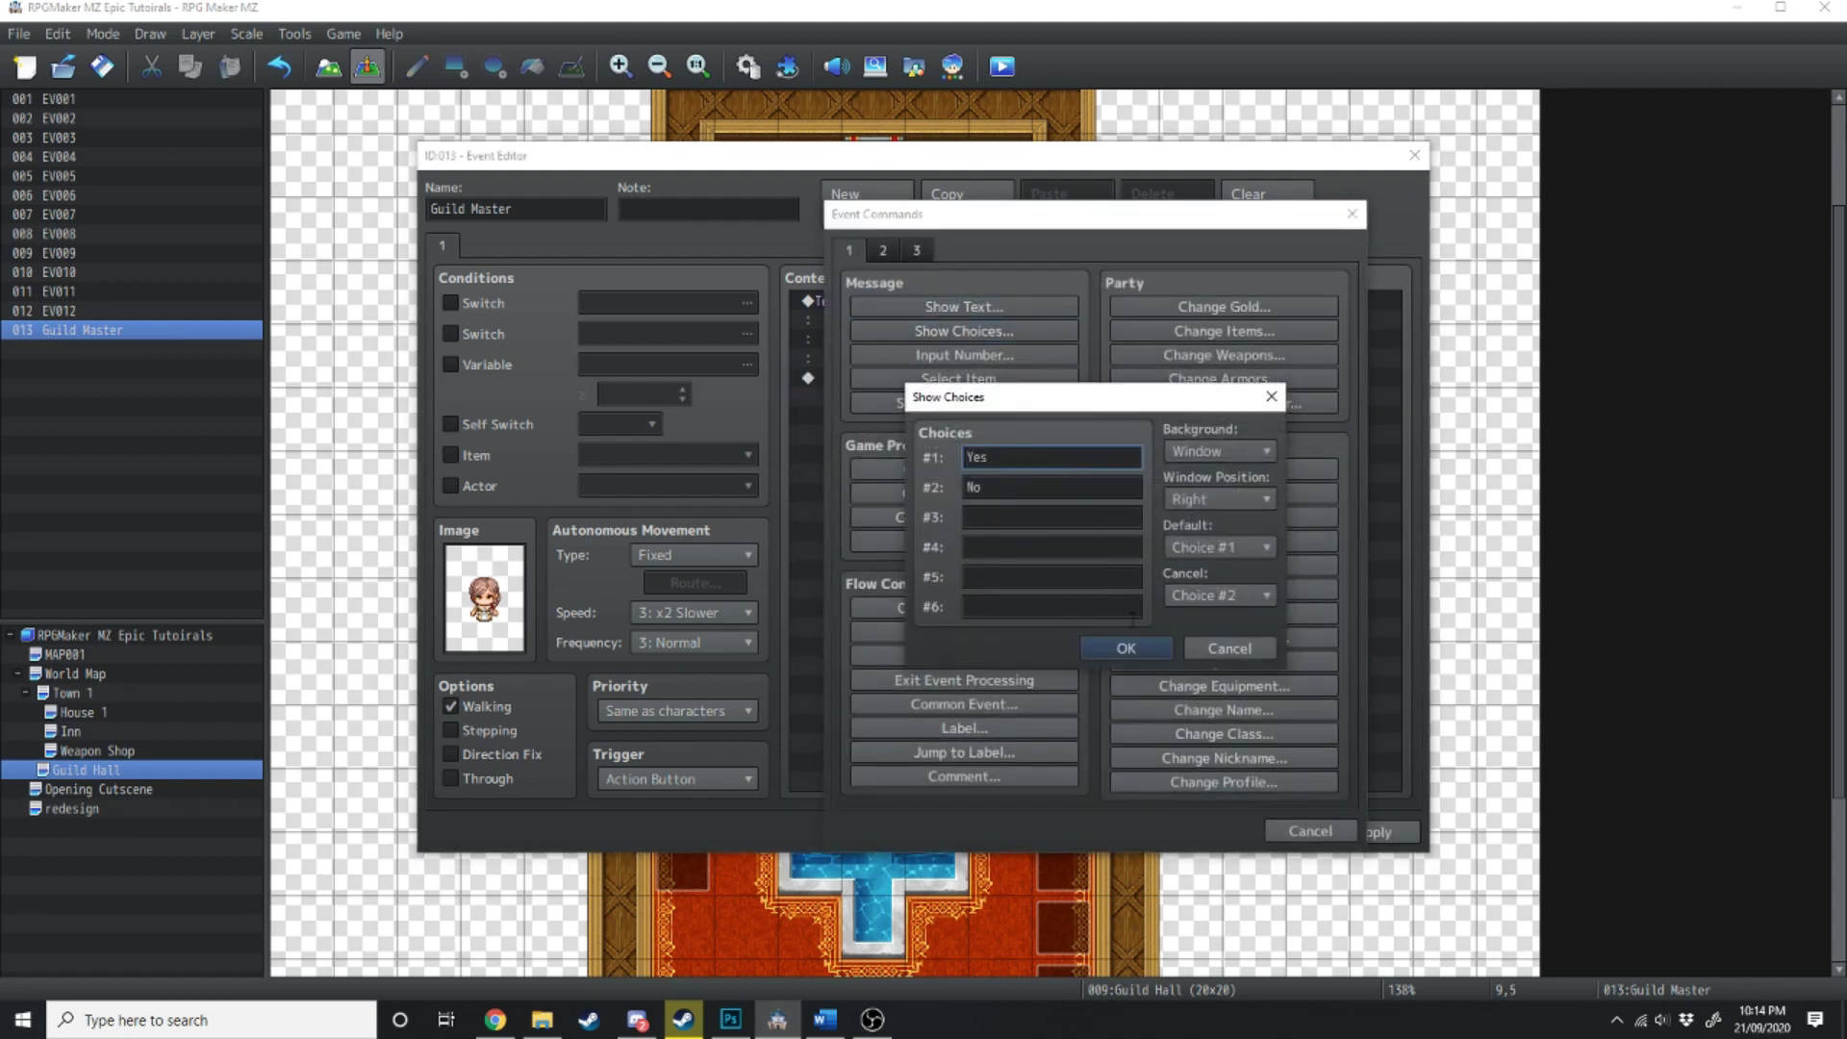
{"action": "left_click", "coordinate": [1135, 648]}
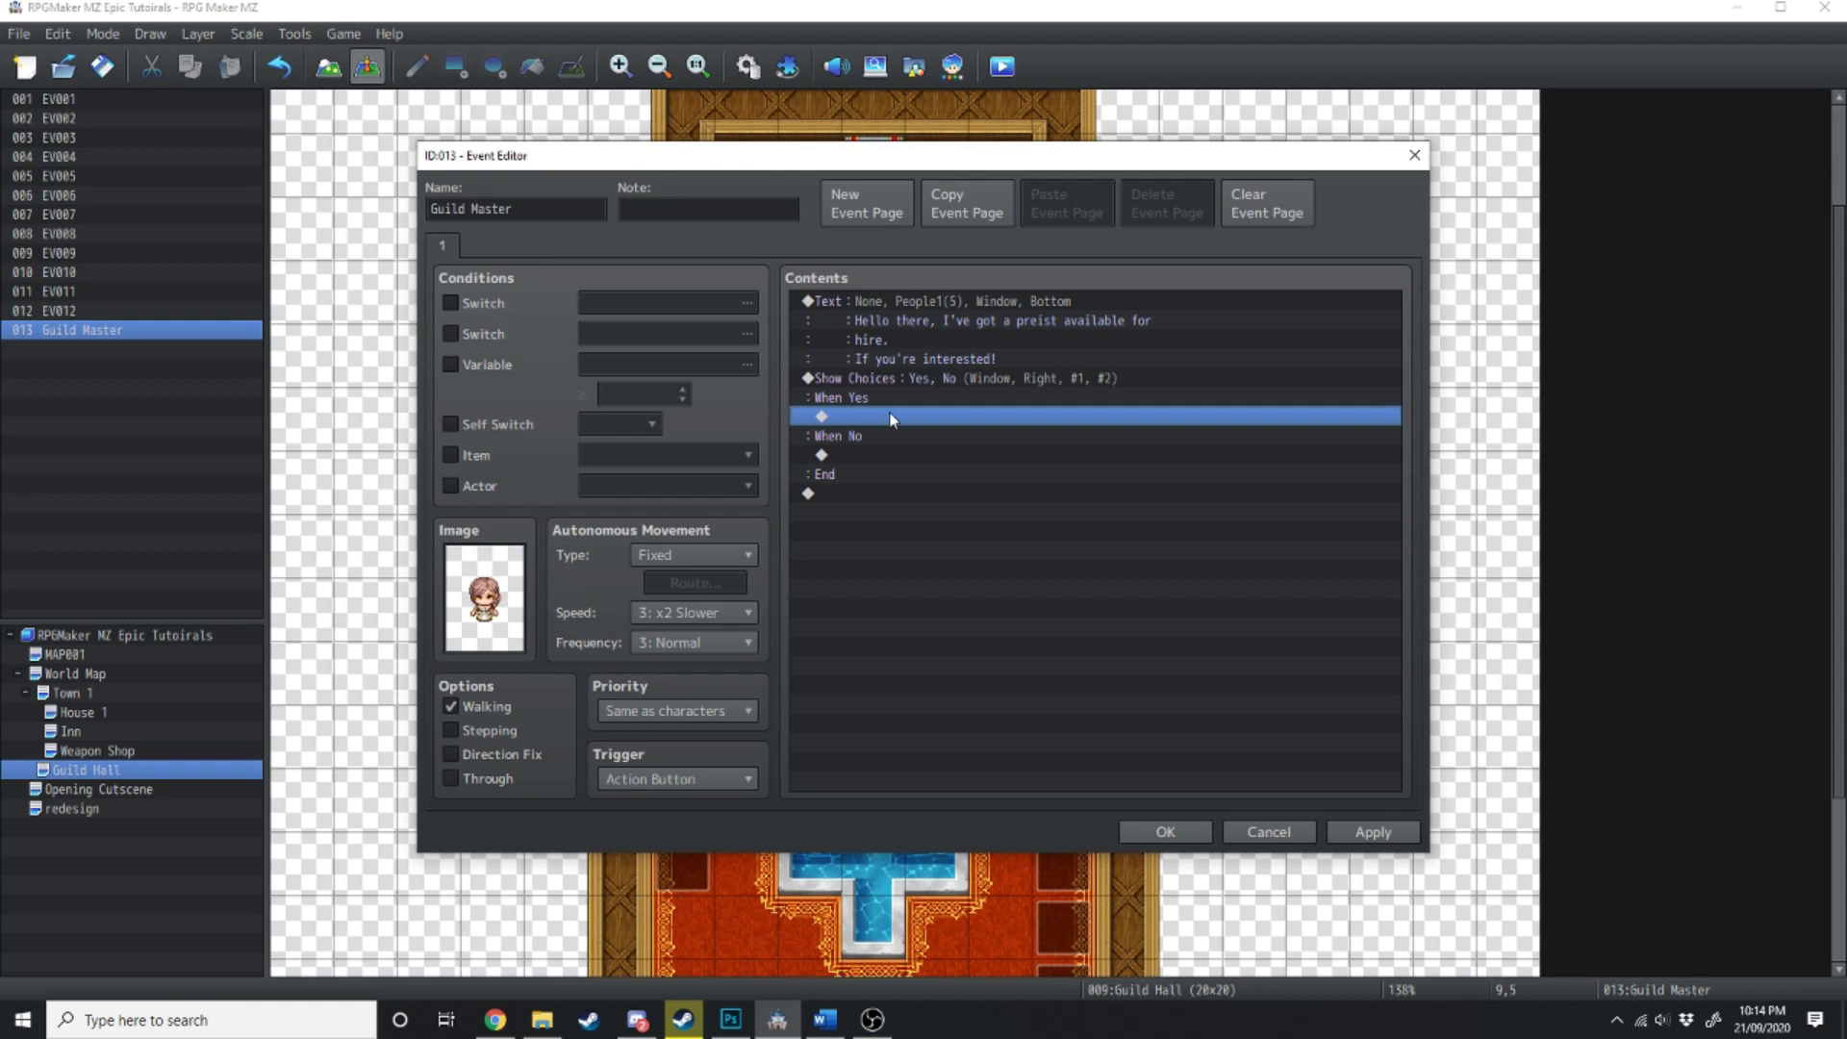
- Under When Yes, add a faced Show Text: 'Meet Kyne, Your brand new preist.'
{"action": "double_click", "coordinate": [891, 419]}
{"action": "left_click", "coordinate": [965, 306]}
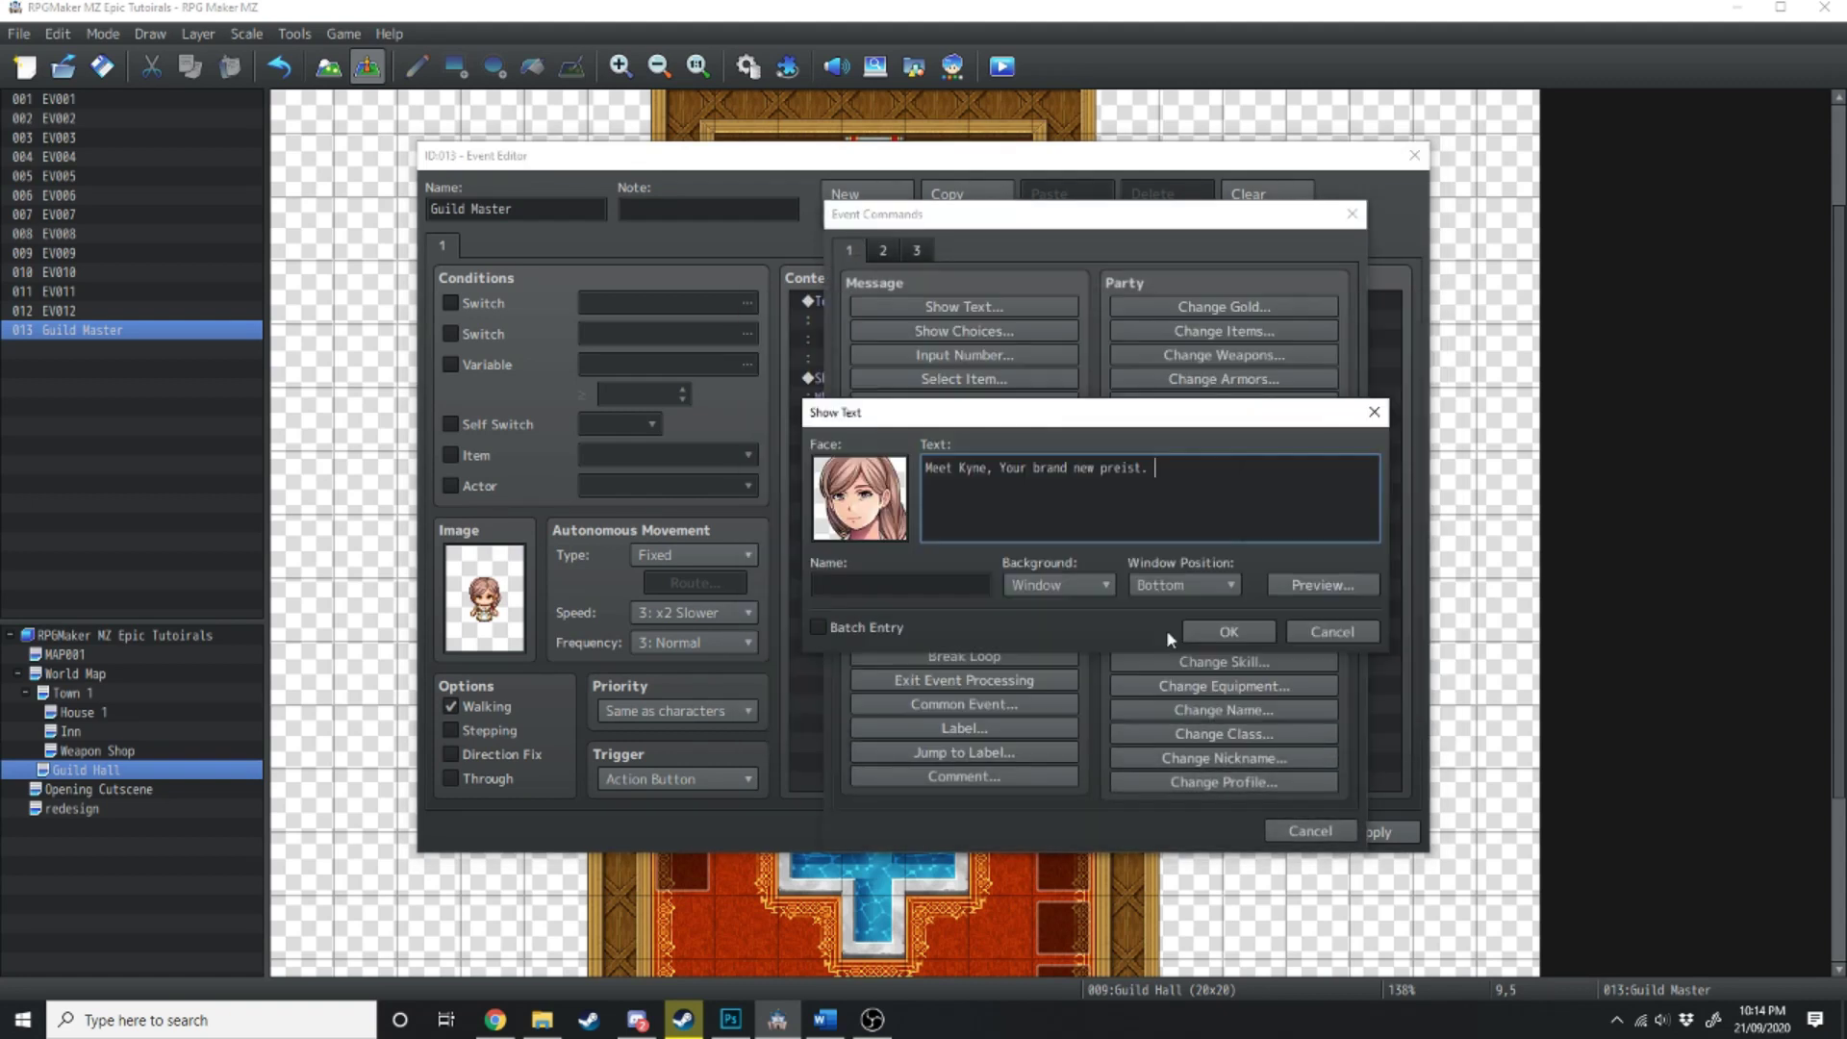
{"action": "left_click", "coordinate": [1222, 635]}
- Under Yes, add actor 0012 Kyne to the party with Initialize ticked
{"action": "double_click", "coordinate": [906, 462]}
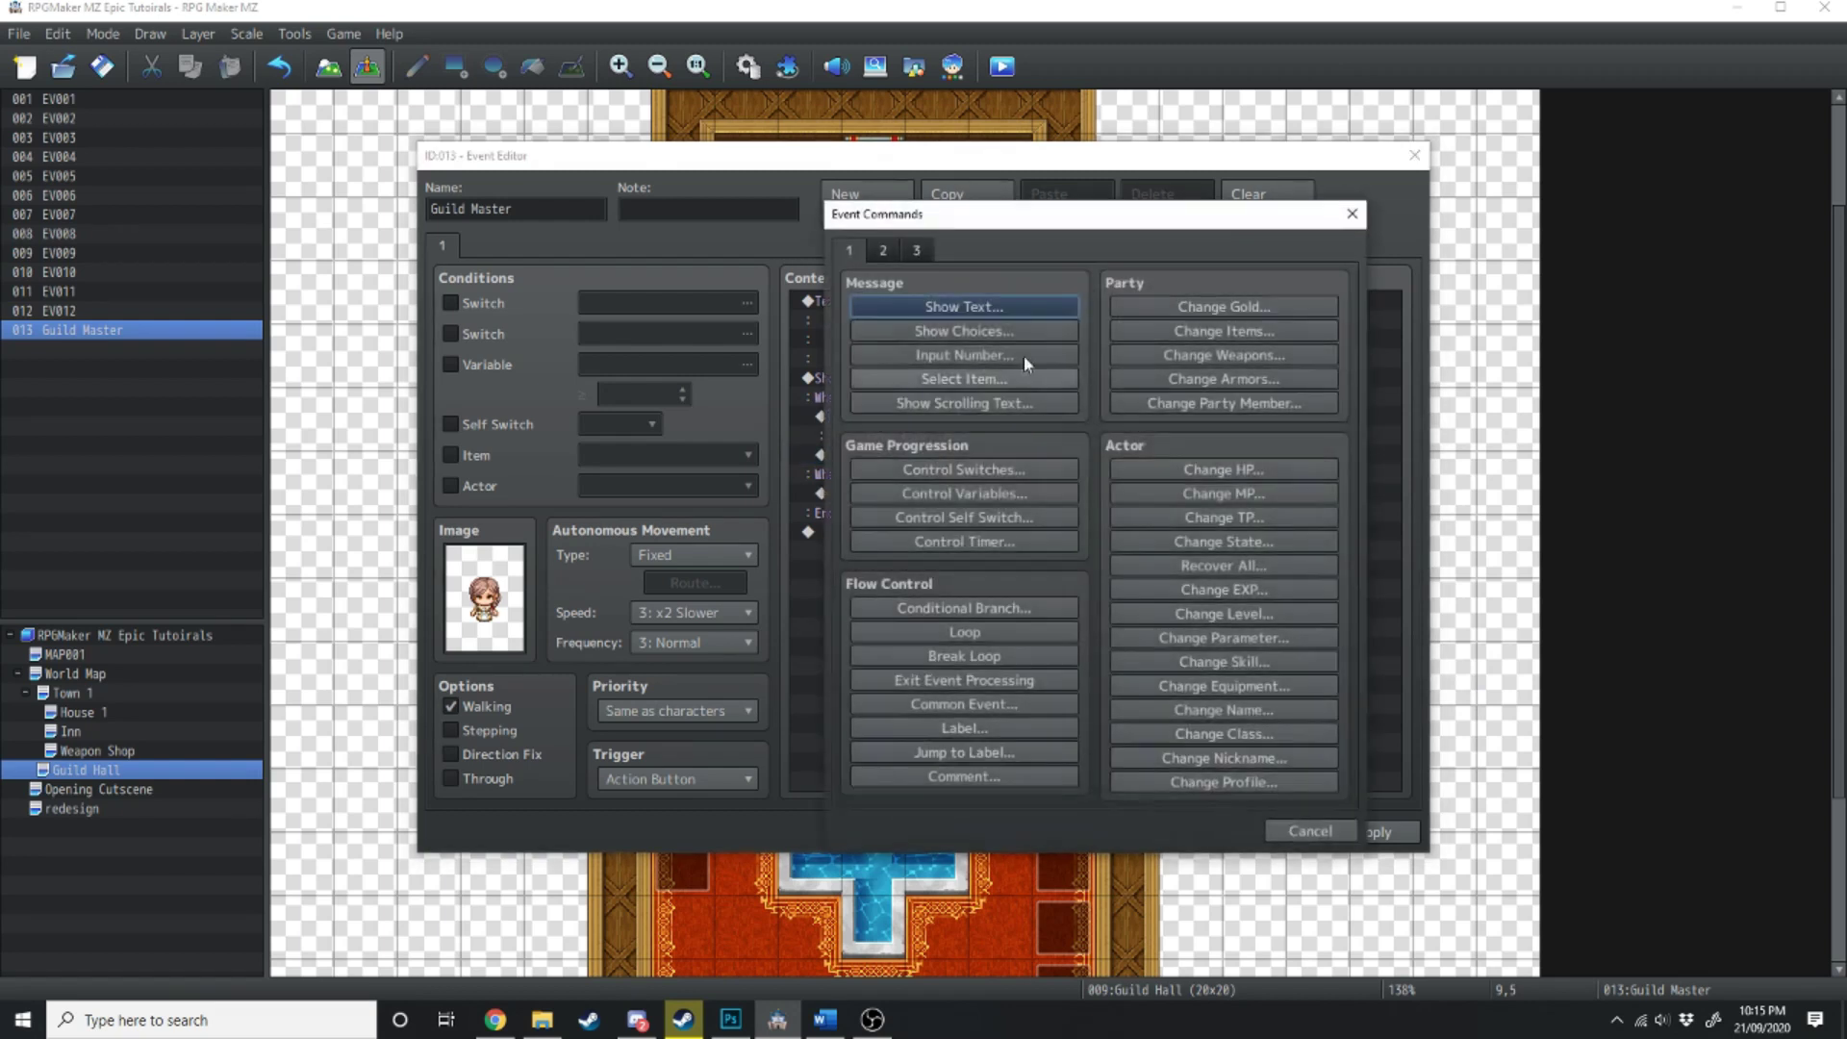
{"action": "left_click", "coordinate": [1269, 408]}
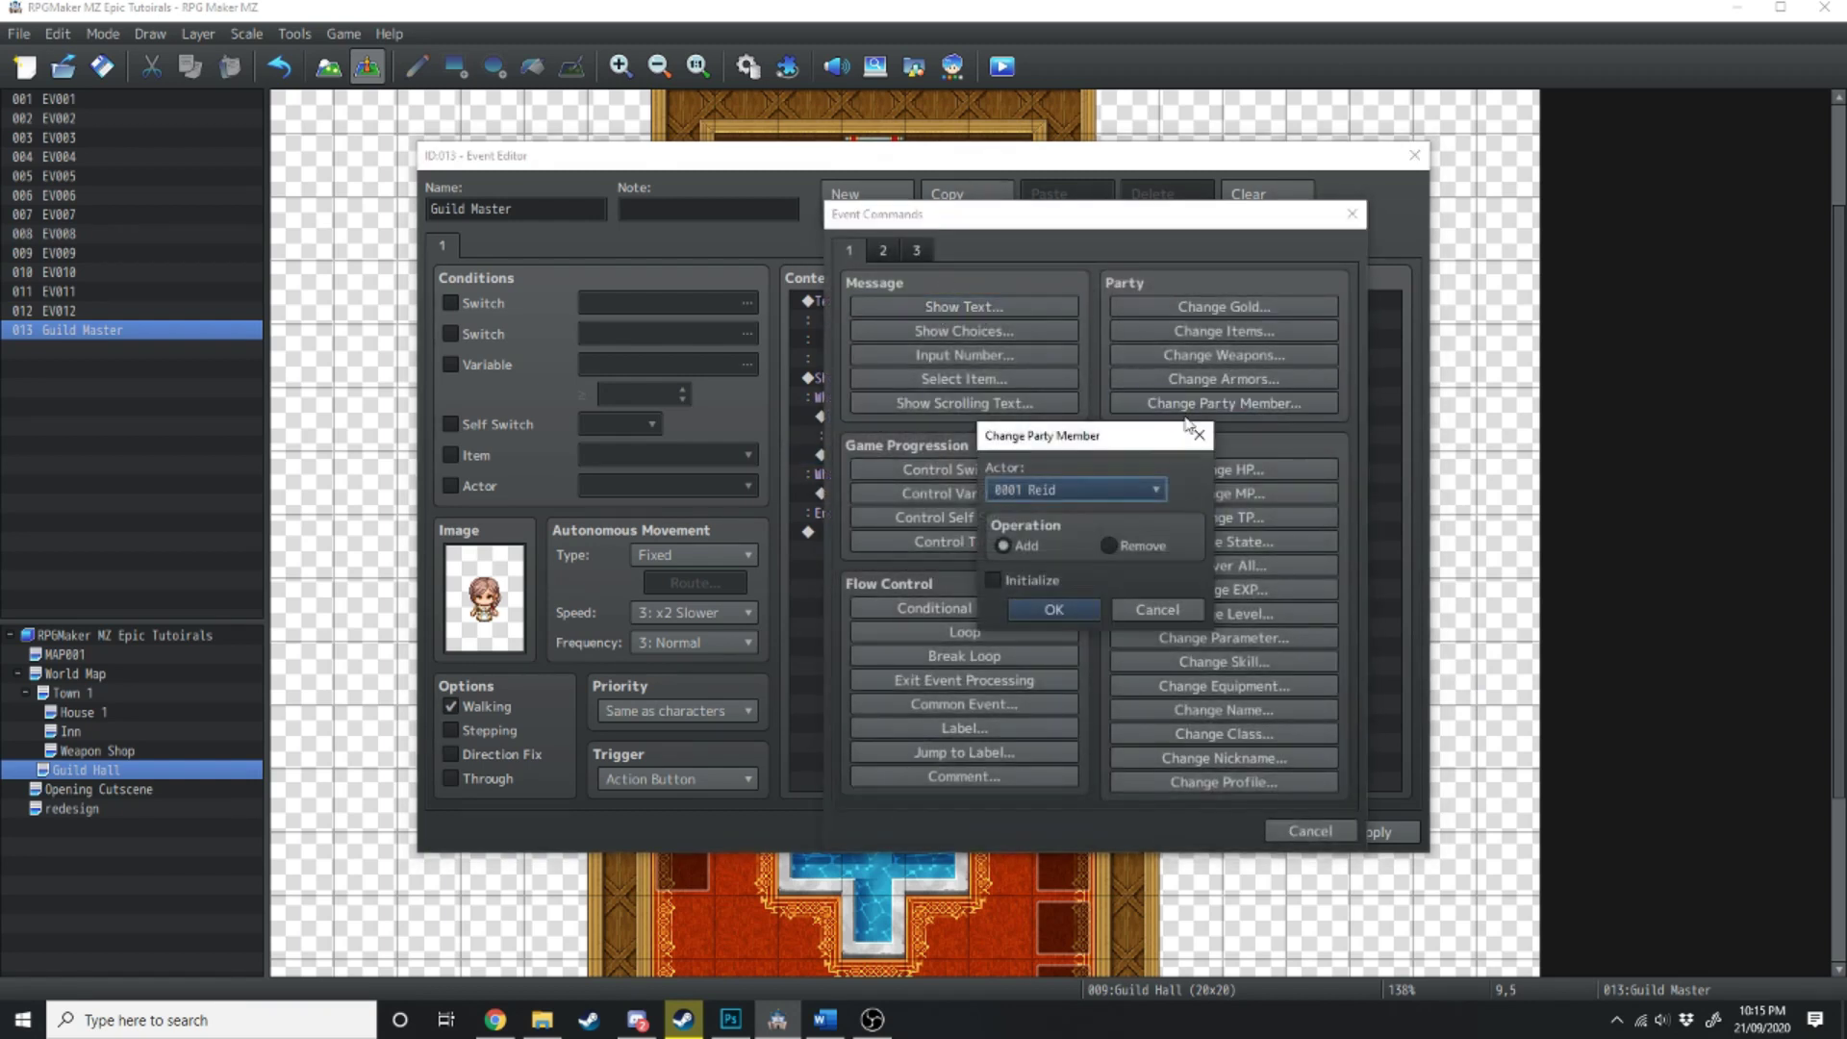
{"action": "left_click", "coordinate": [1043, 486]}
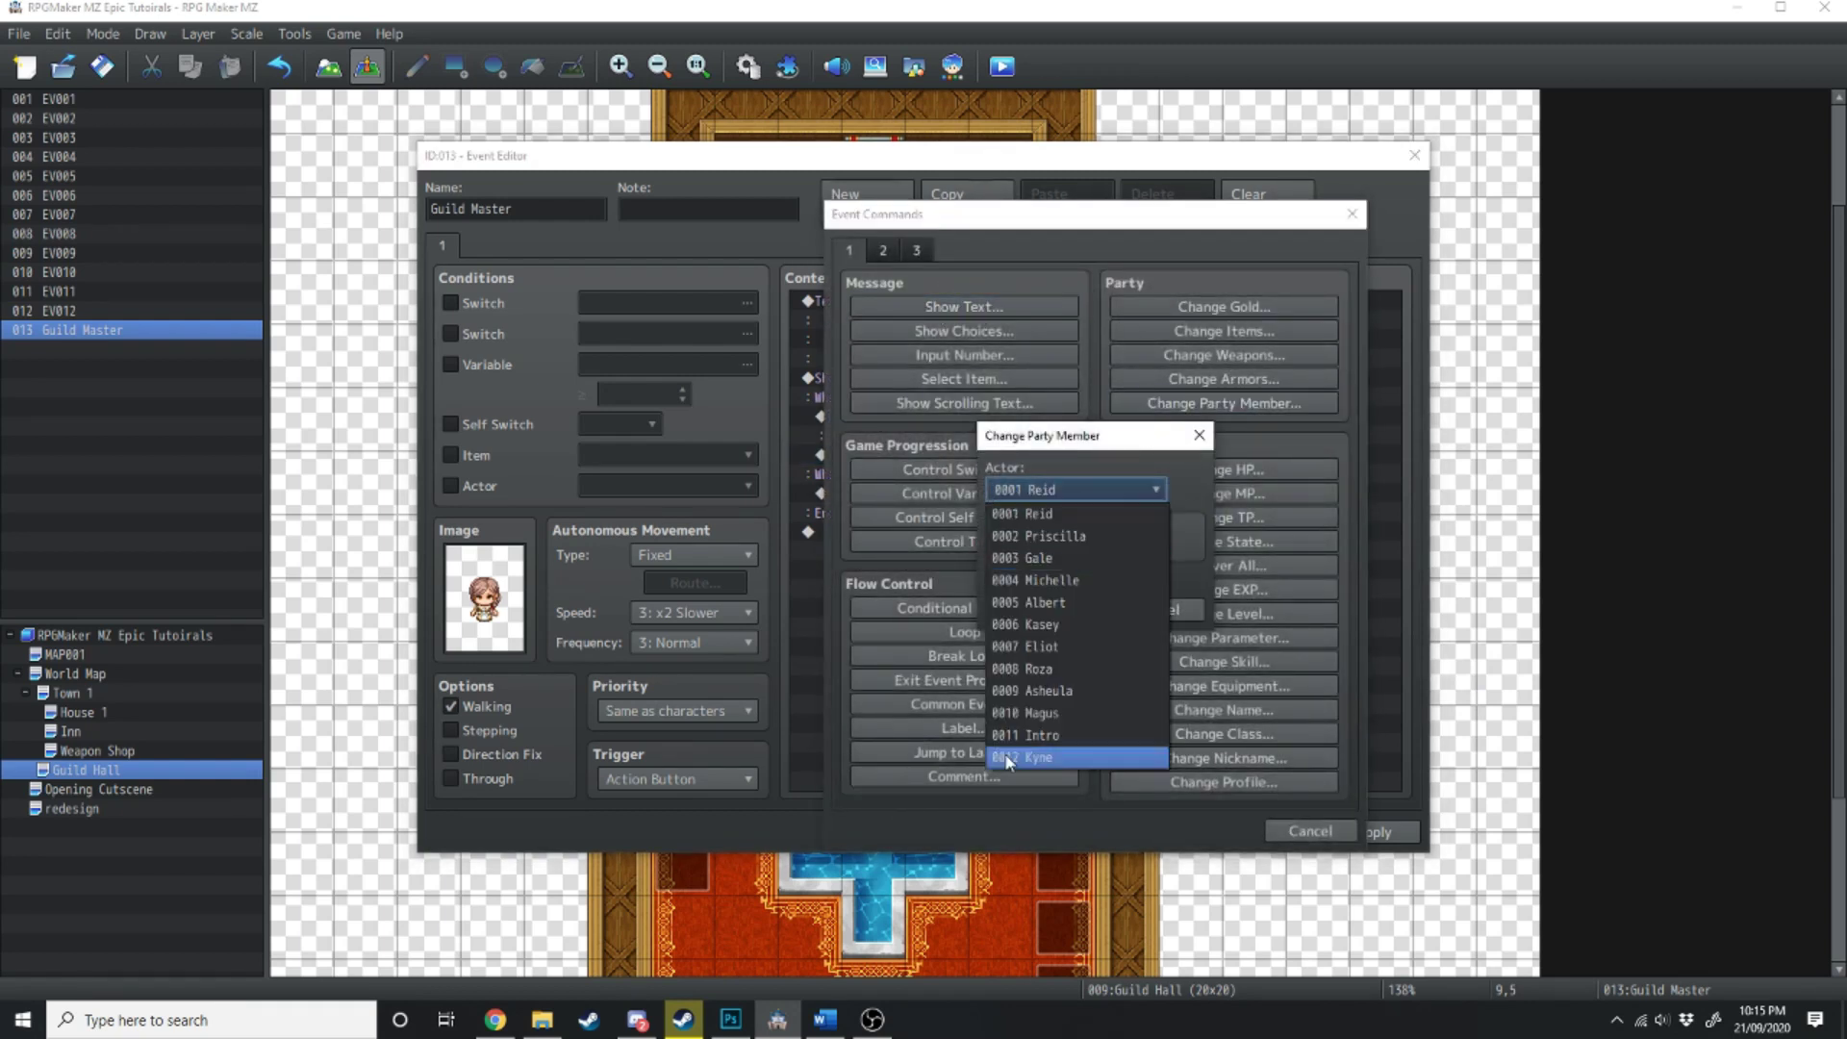
{"action": "left_click", "coordinate": [1013, 759]}
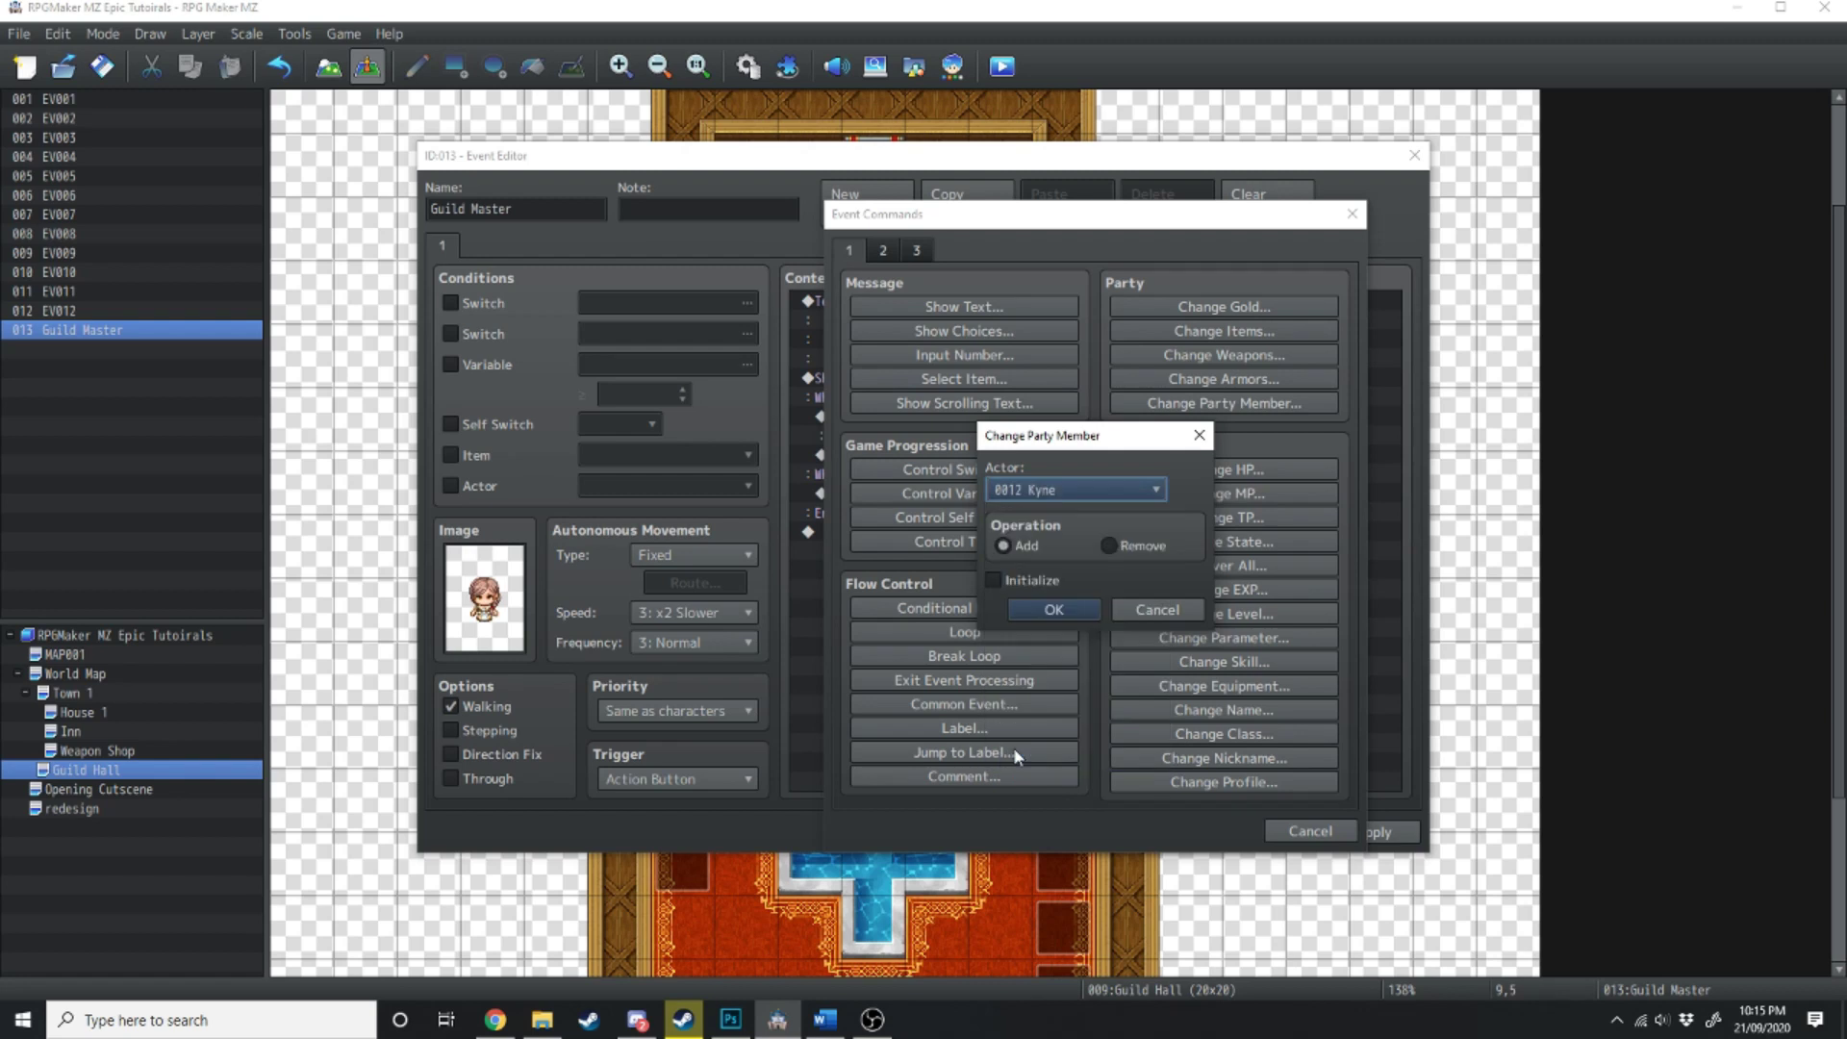
{"action": "left_click", "coordinate": [1005, 546]}
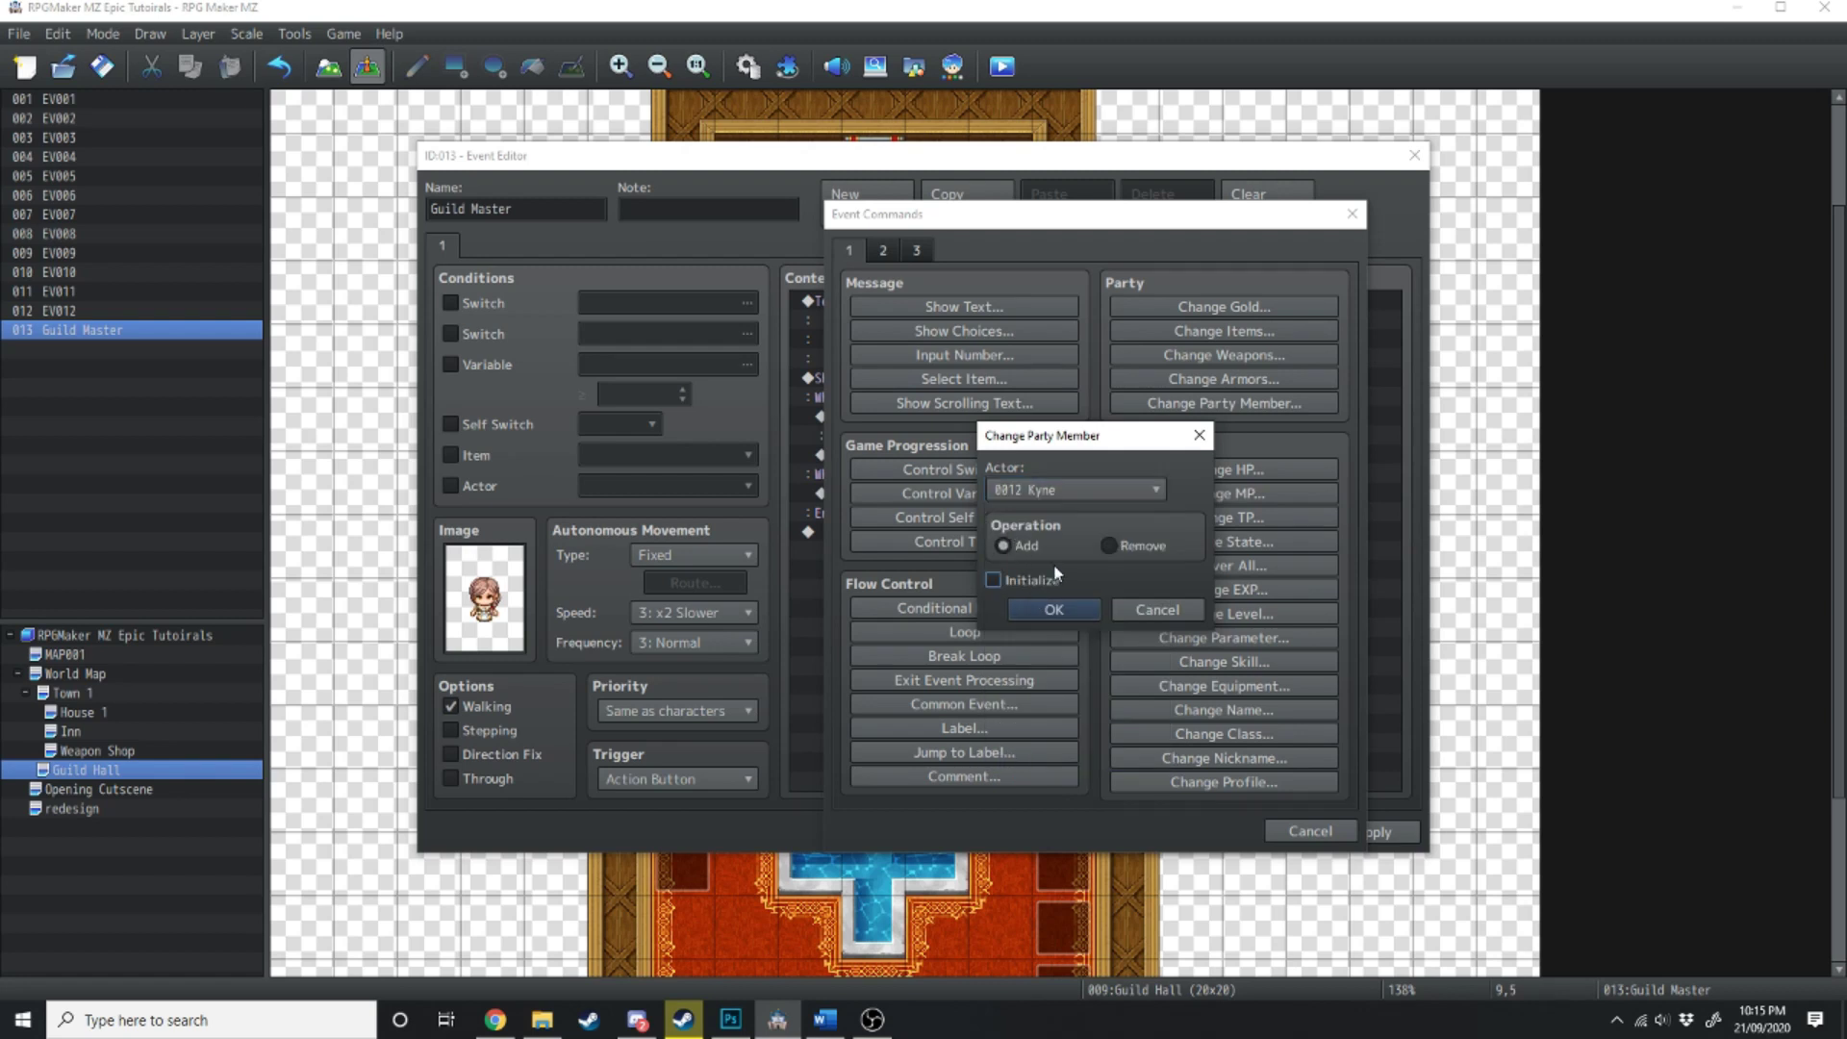
{"action": "left_click", "coordinate": [997, 578]}
{"action": "left_click", "coordinate": [1037, 608]}
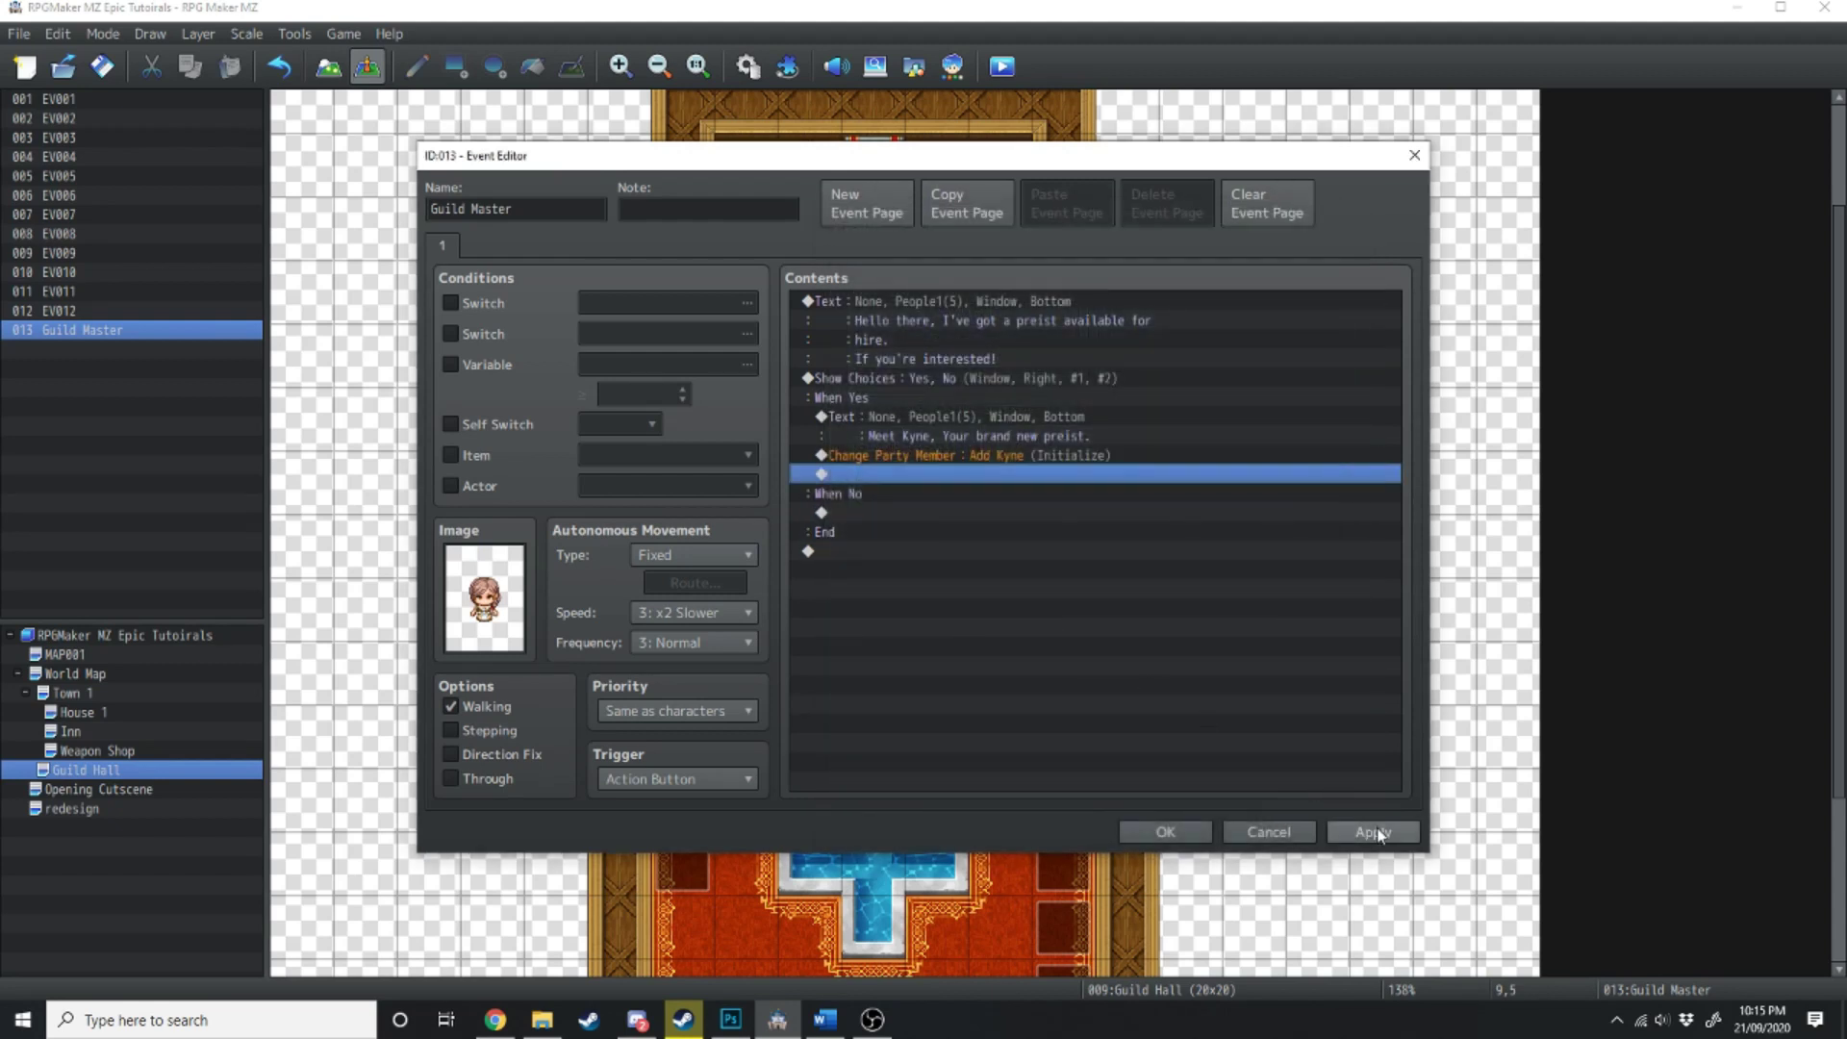
{"action": "left_click", "coordinate": [1176, 829]}
{"action": "left_click", "coordinate": [748, 66]}
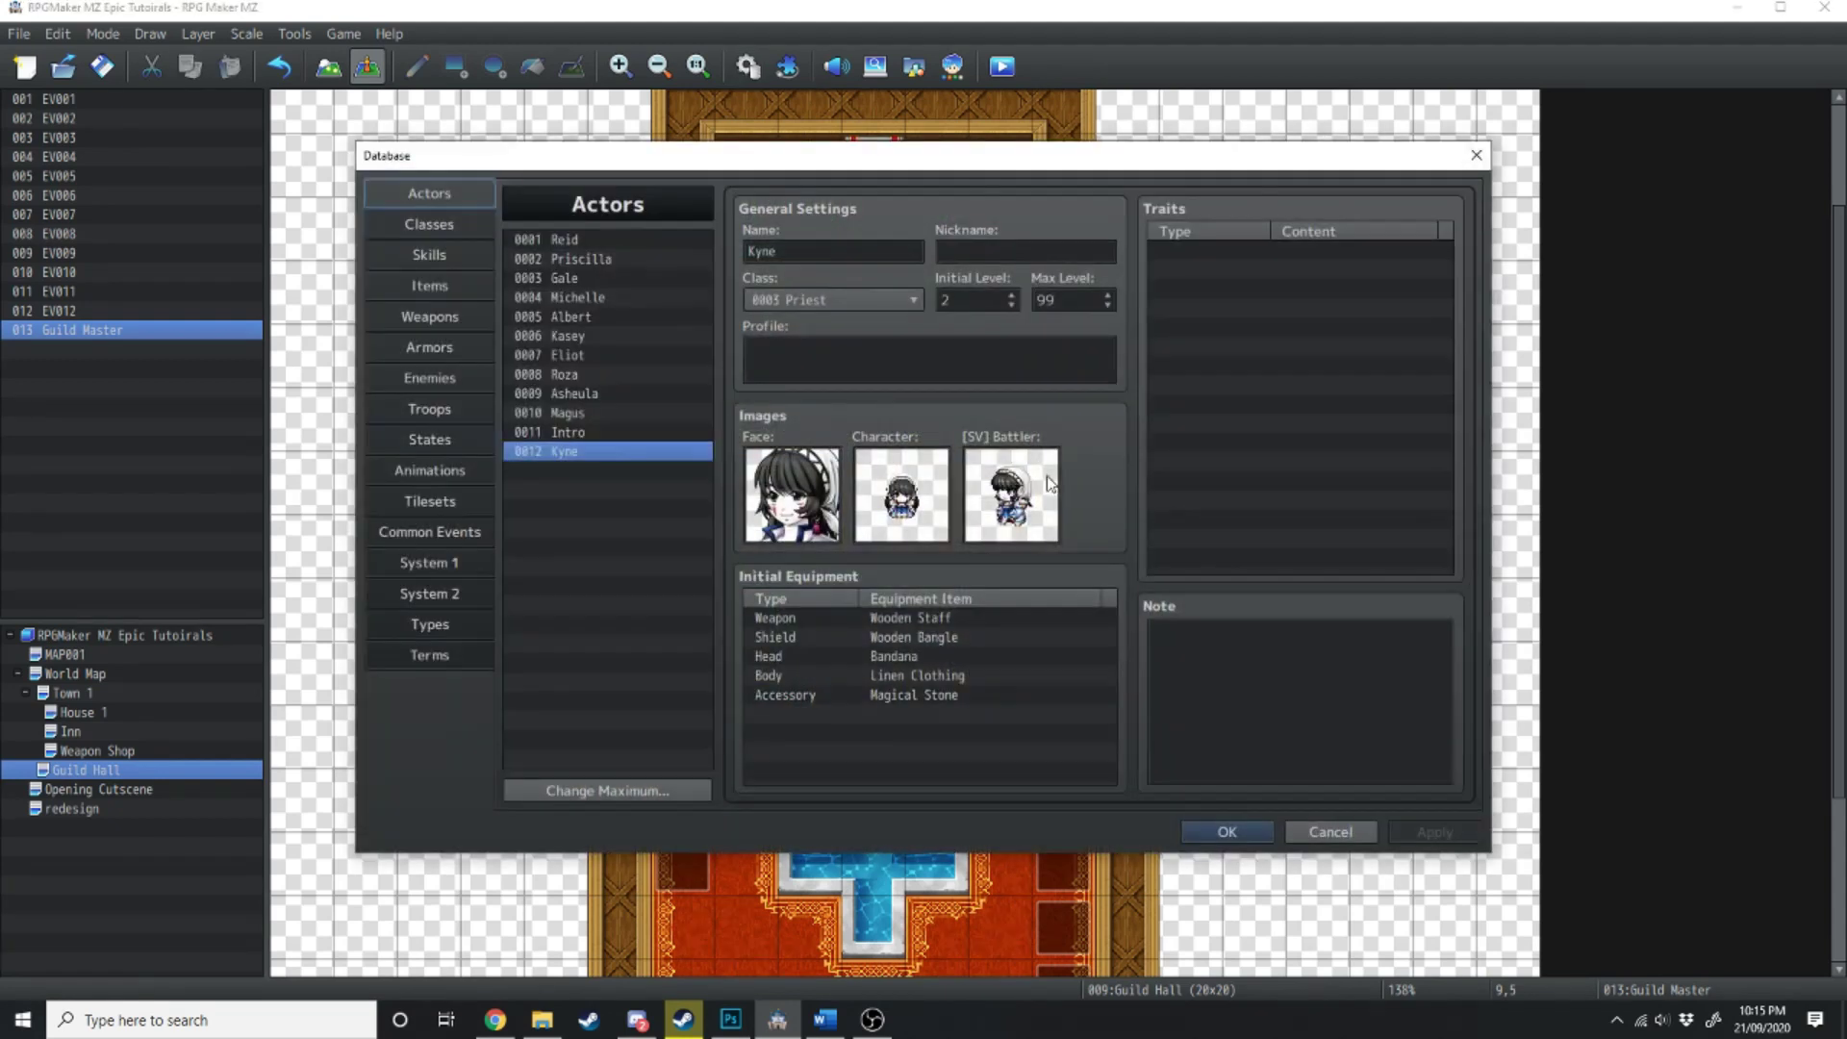
{"action": "double_click", "coordinate": [980, 306]}
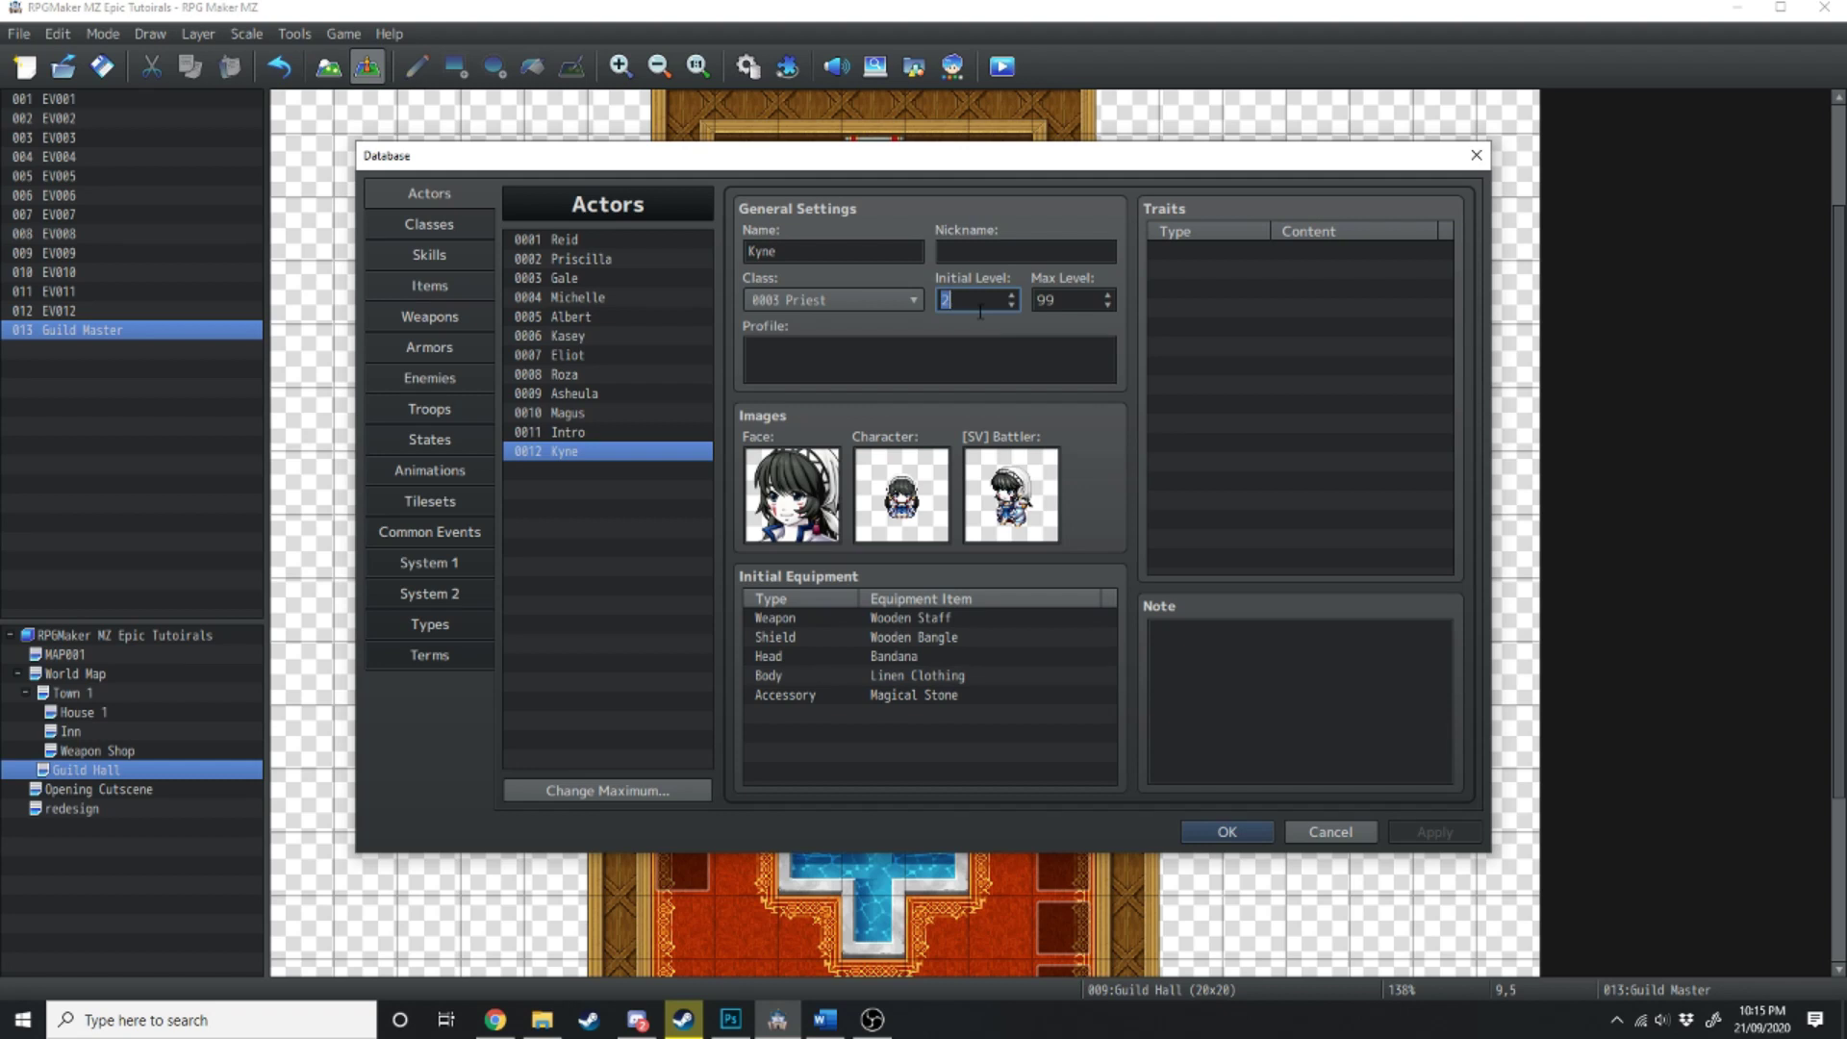
{"action": "type", "text": "5"}
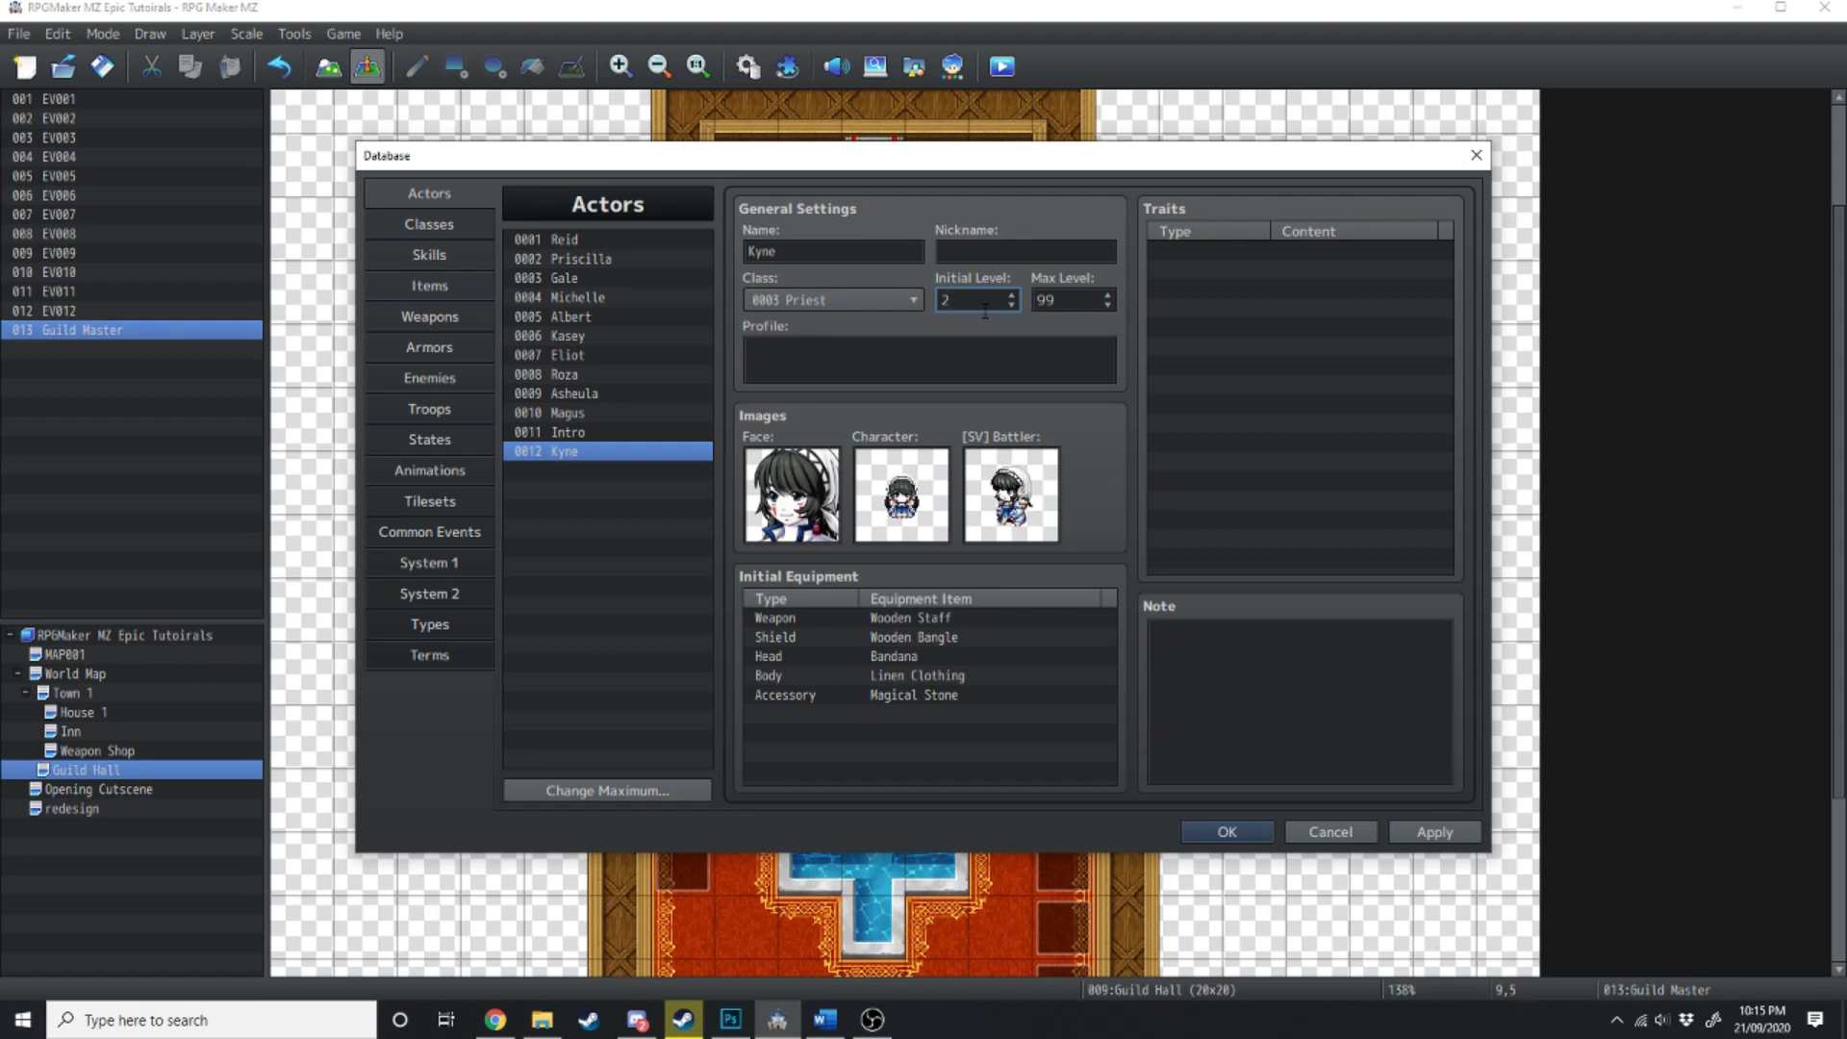
- Discard the database changes and add a Dim, Middle 'Kyne joined the party!' message under Yes
{"action": "left_click", "coordinate": [1331, 831]}
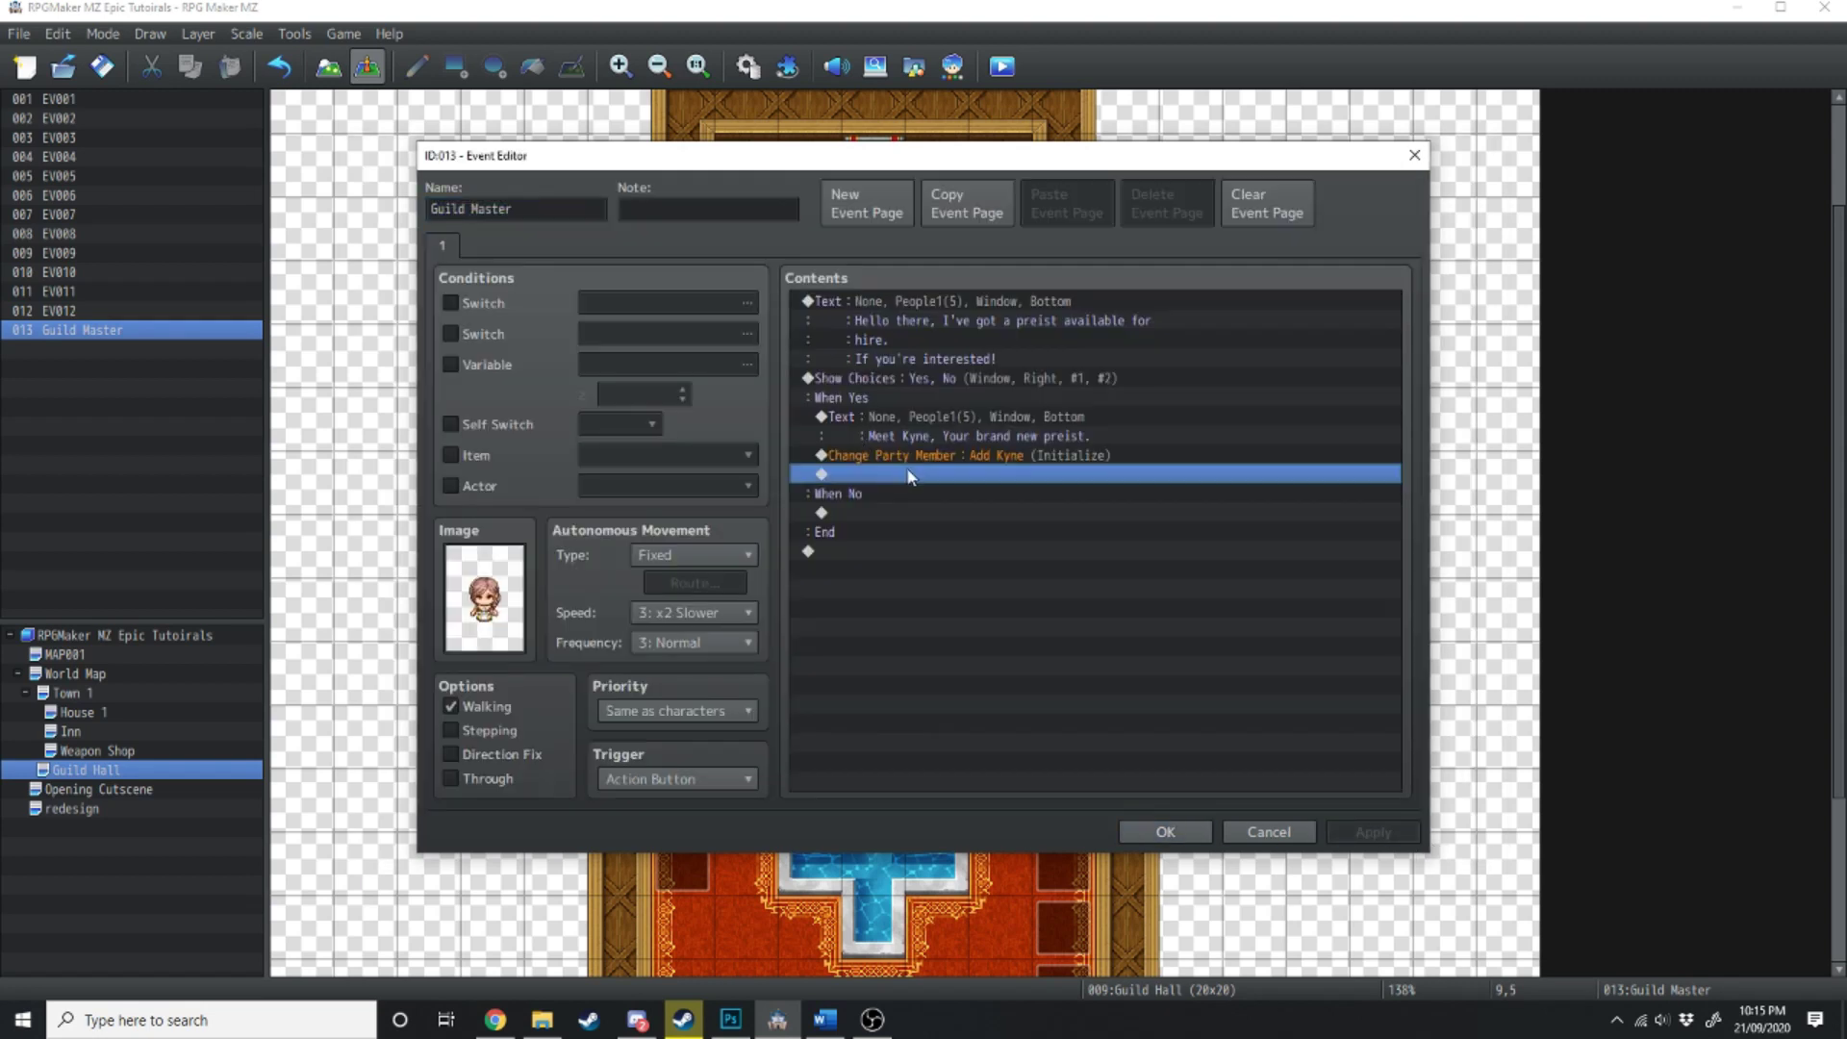
{"action": "double_click", "coordinate": [1001, 473]}
{"action": "left_click", "coordinate": [1000, 304]}
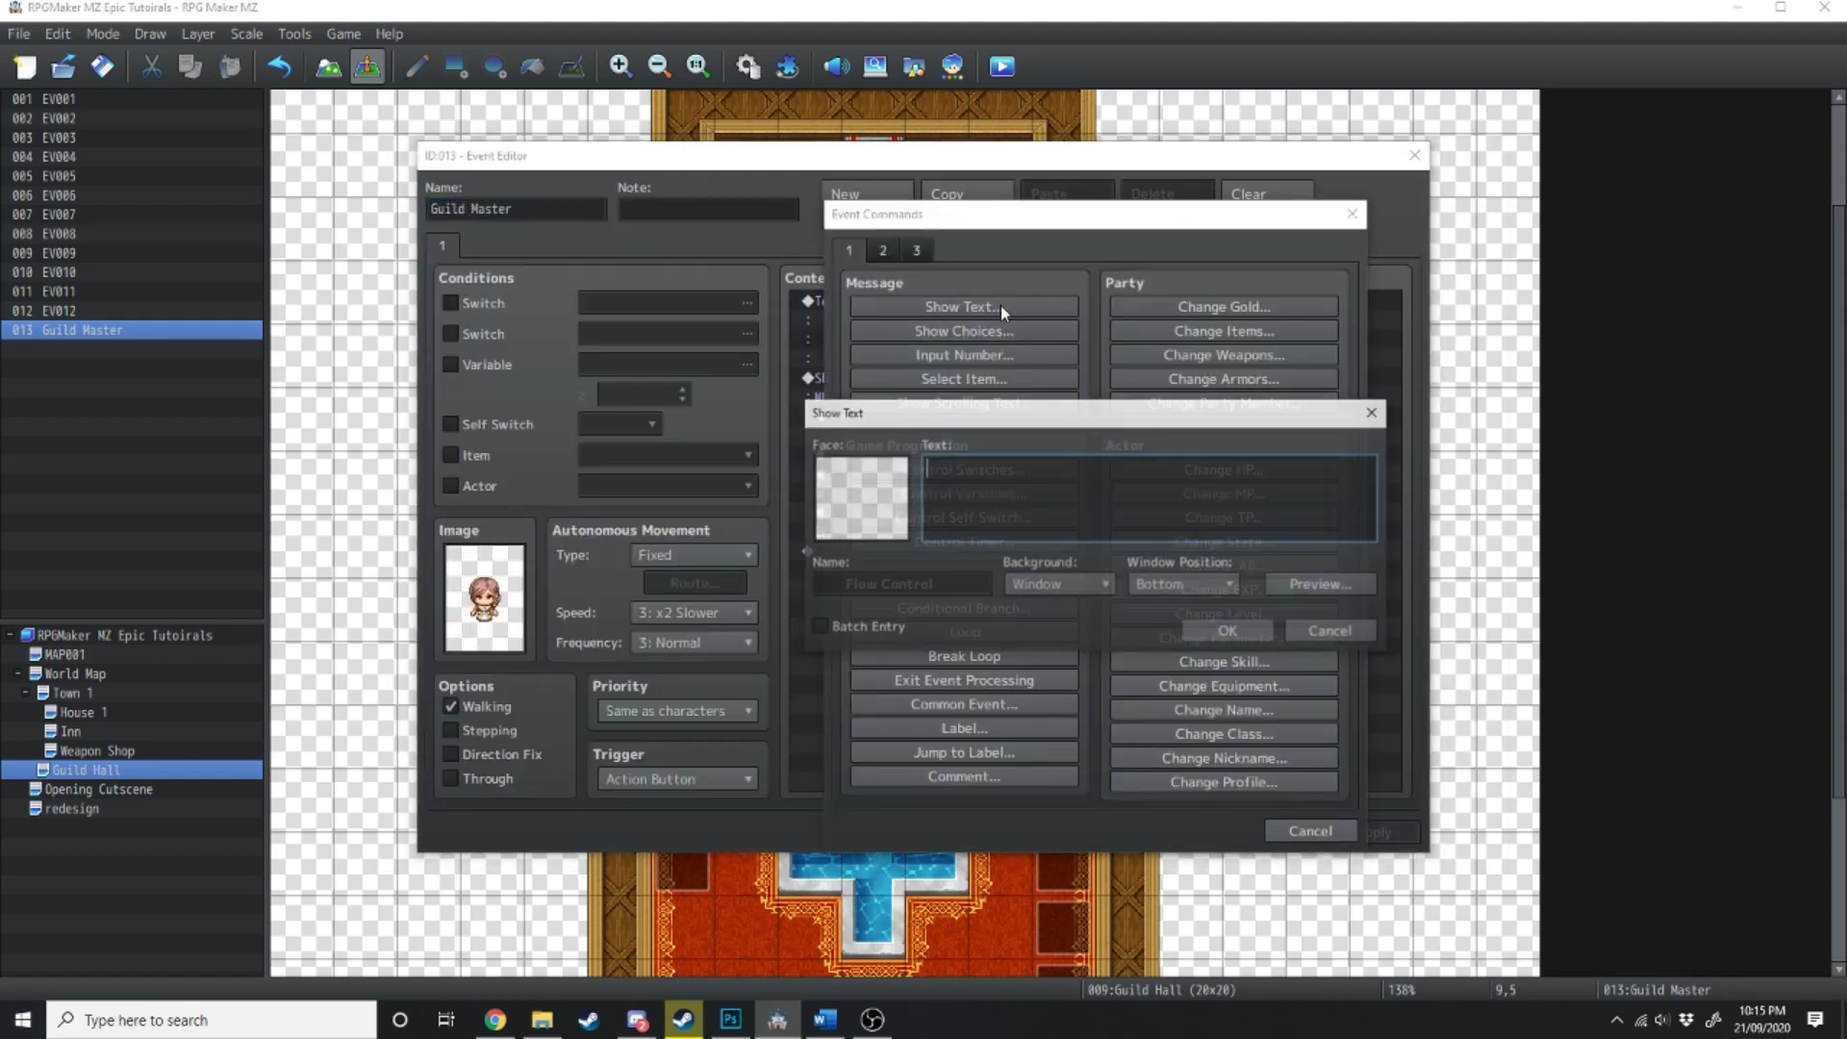
{"action": "left_click", "coordinate": [1065, 582]}
{"action": "left_click", "coordinate": [1030, 633]}
{"action": "left_click", "coordinate": [1181, 586]}
{"action": "left_click", "coordinate": [1160, 632]}
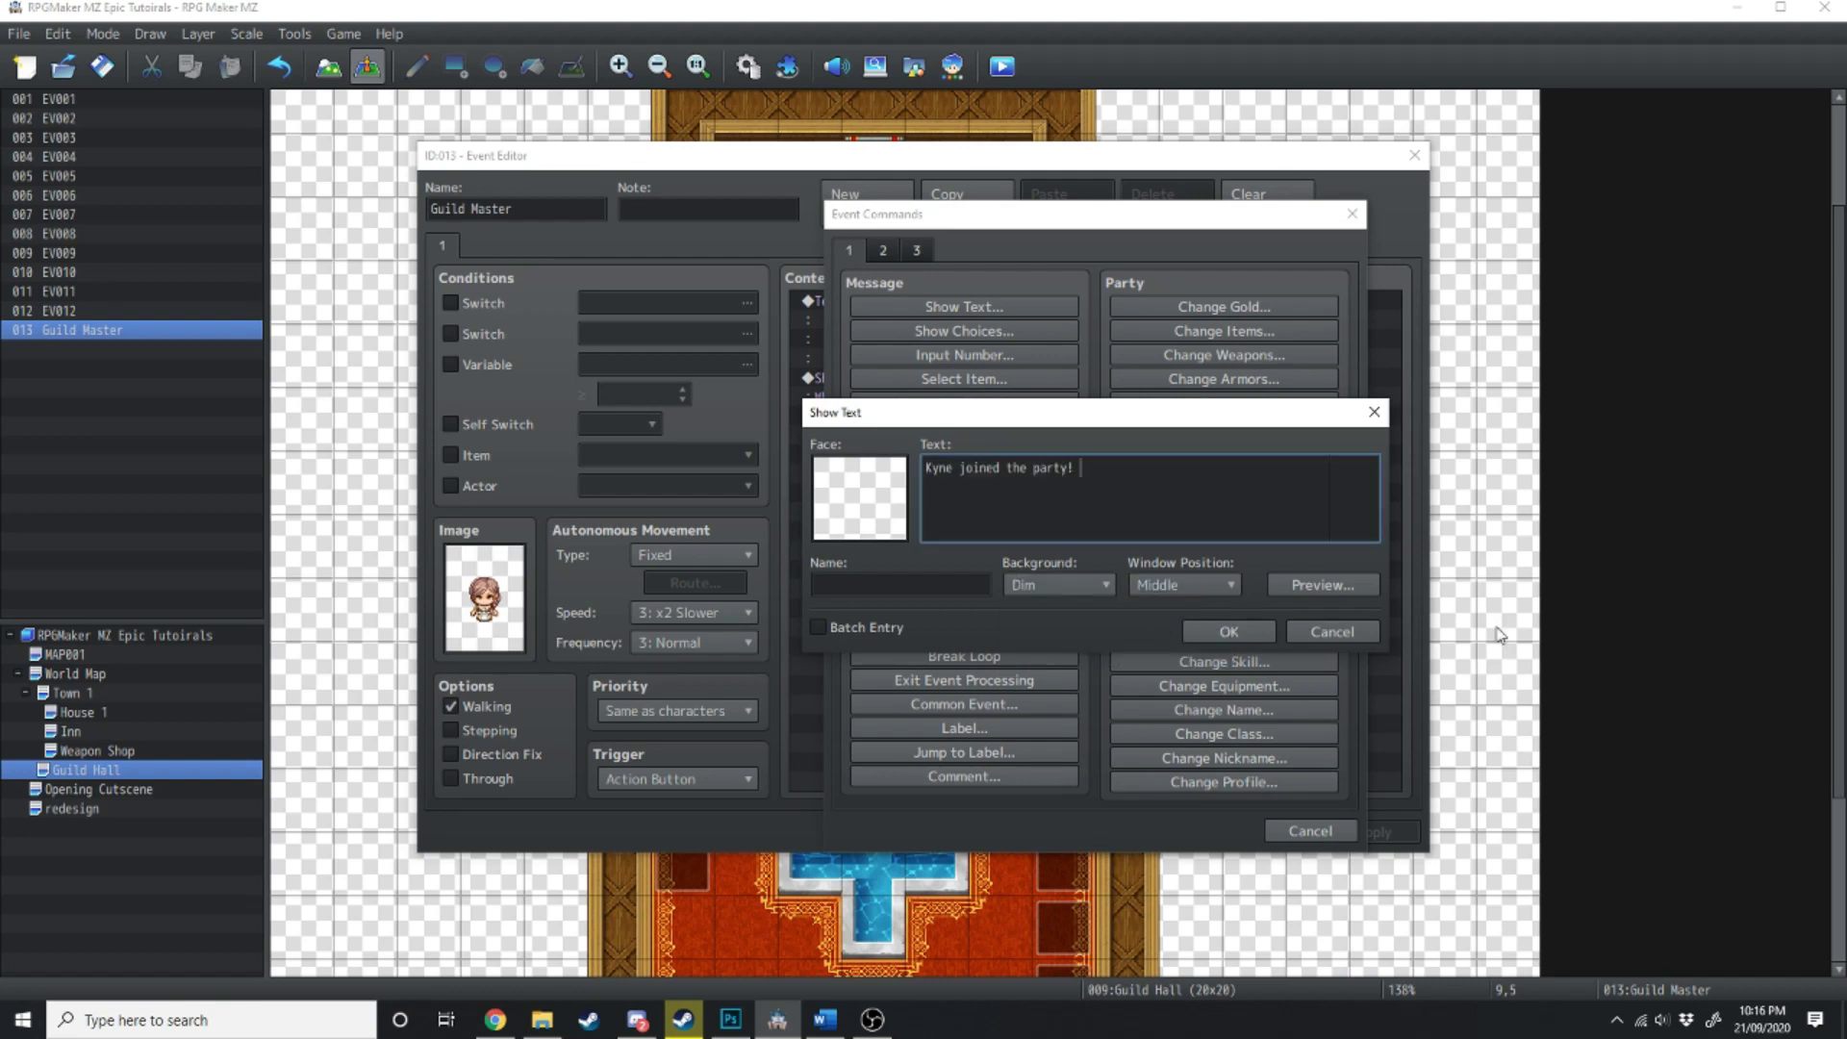
{"action": "left_click", "coordinate": [1229, 632]}
- Under When No, add a come-back-later Show Text with the People1 face
{"action": "double_click", "coordinate": [845, 546]}
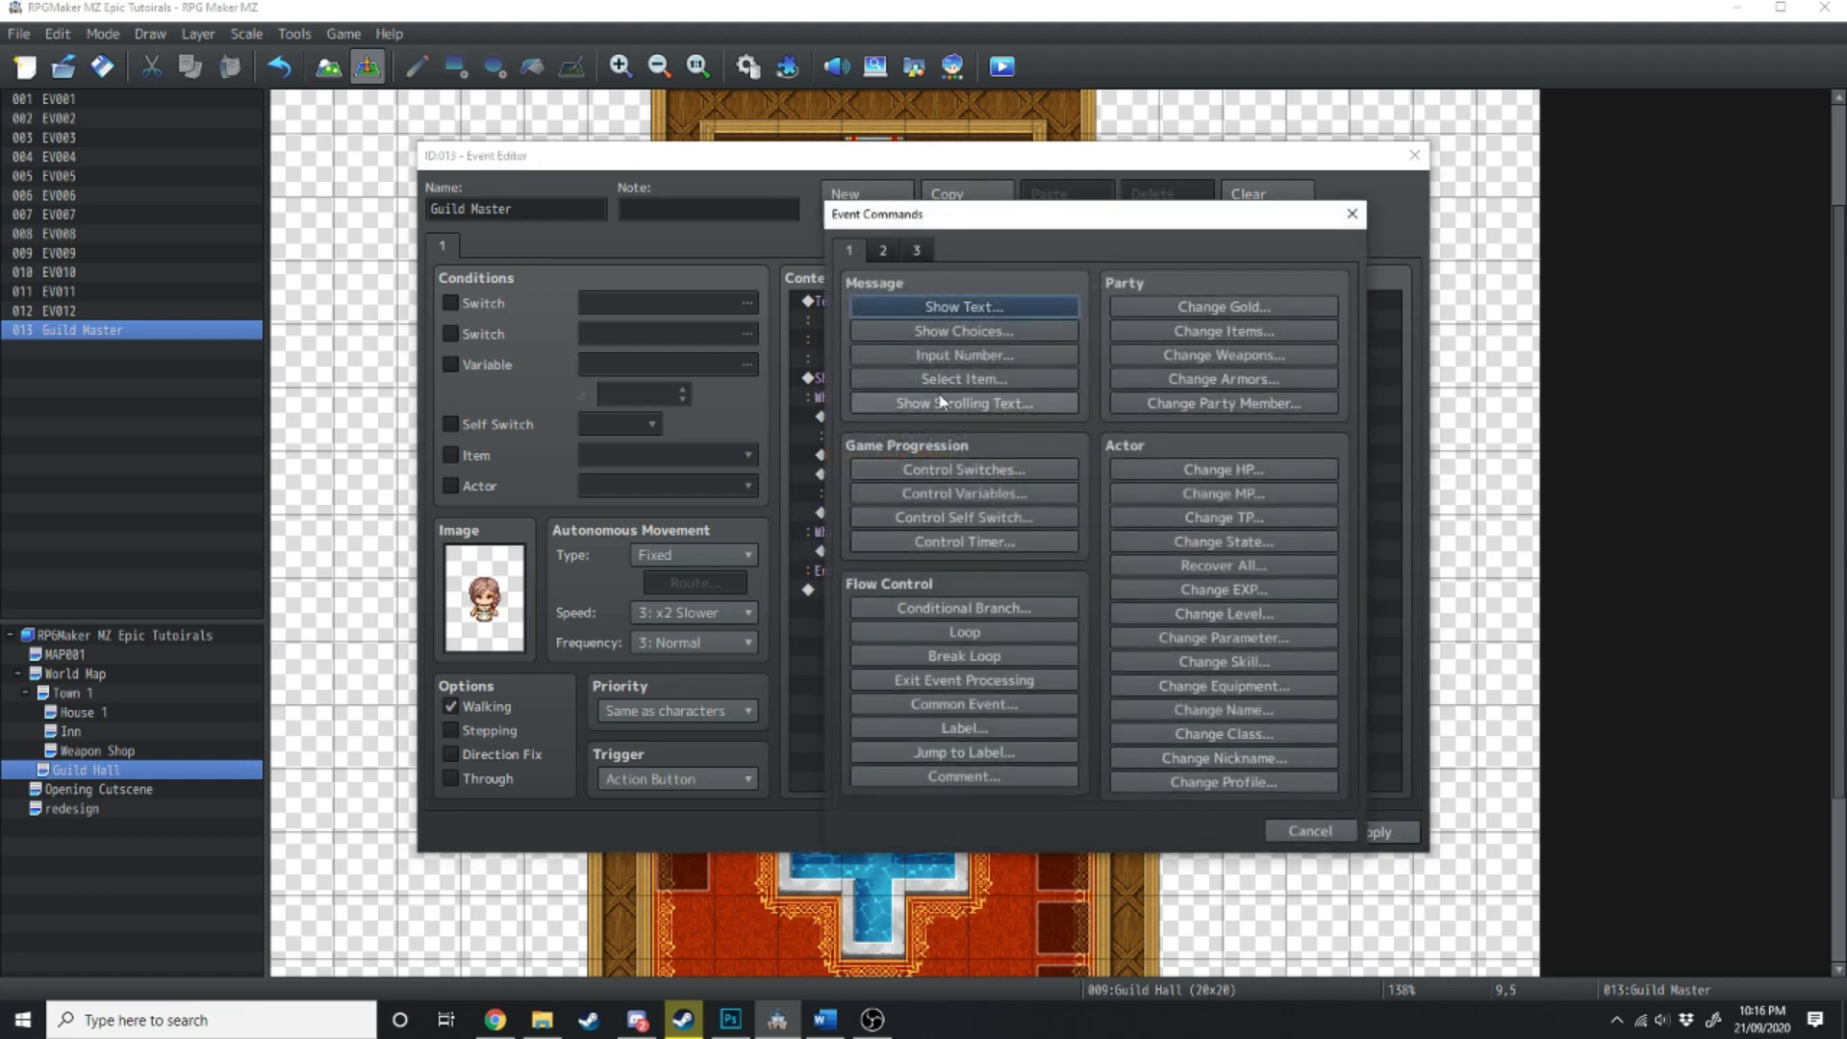
{"action": "left_click", "coordinate": [931, 310]}
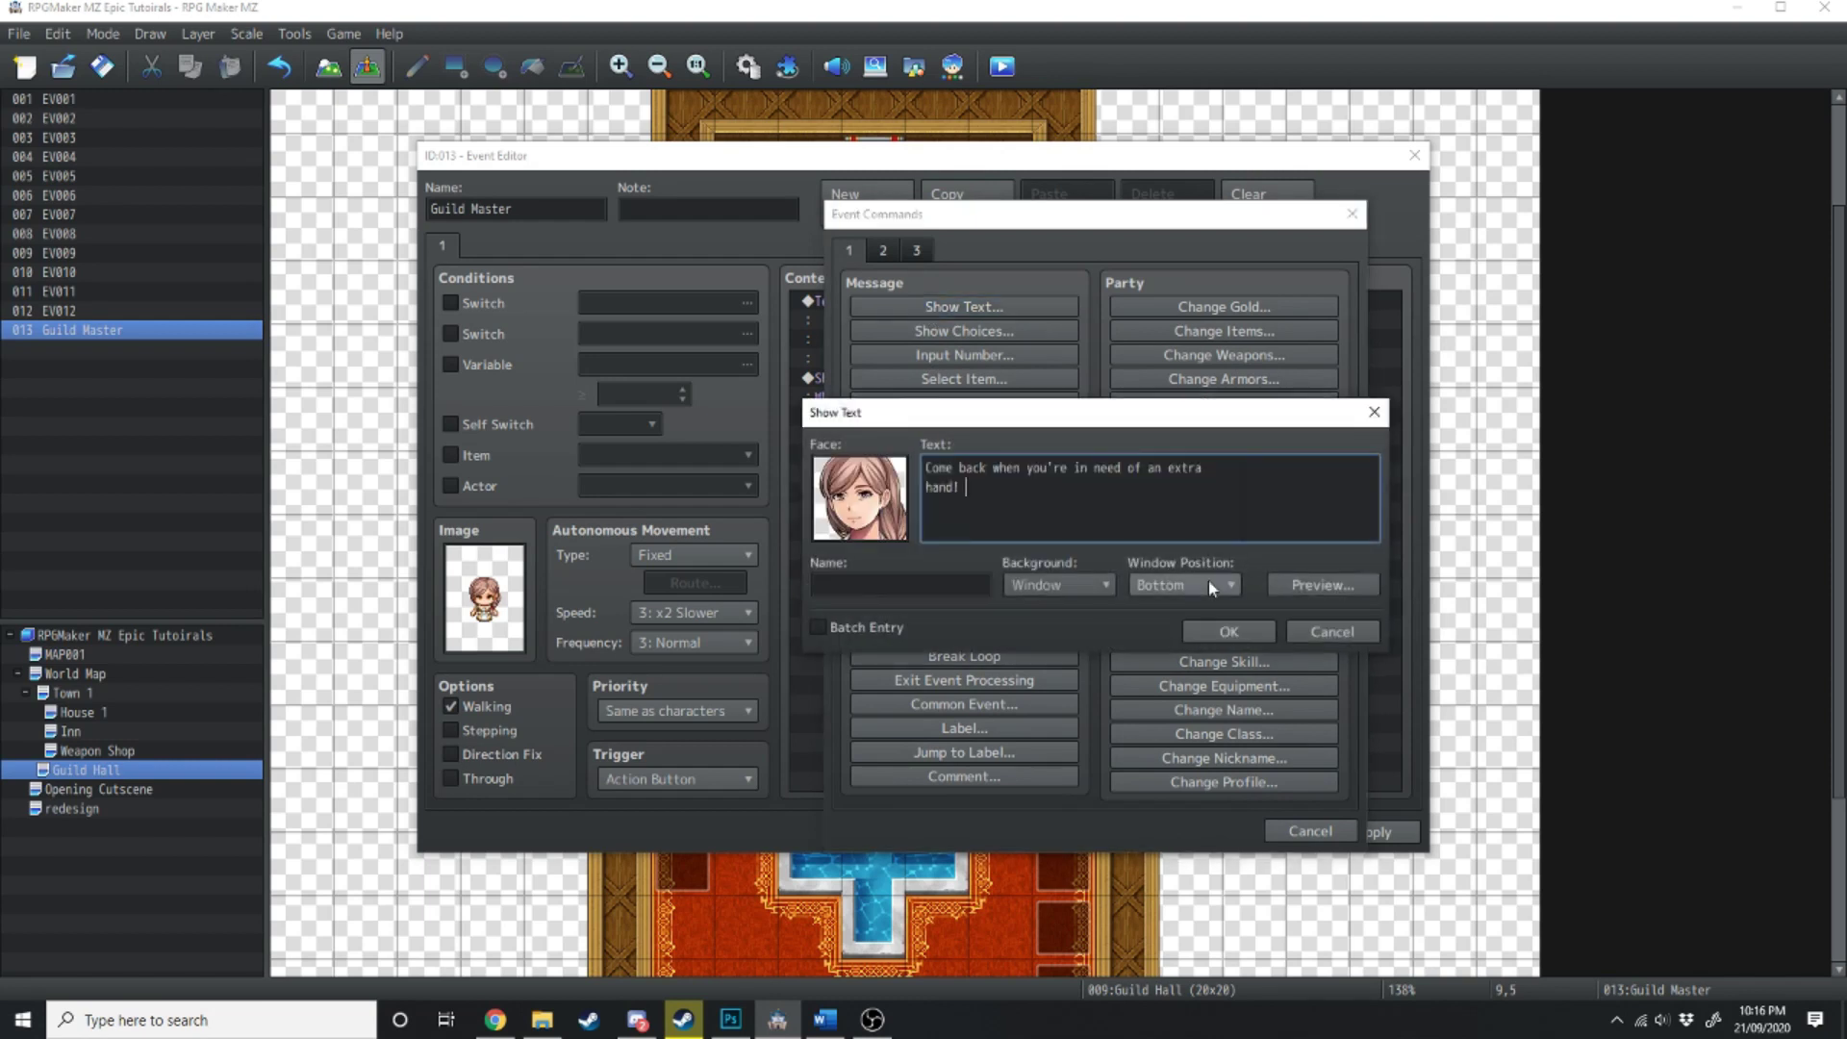
{"action": "left_click", "coordinate": [1210, 634]}
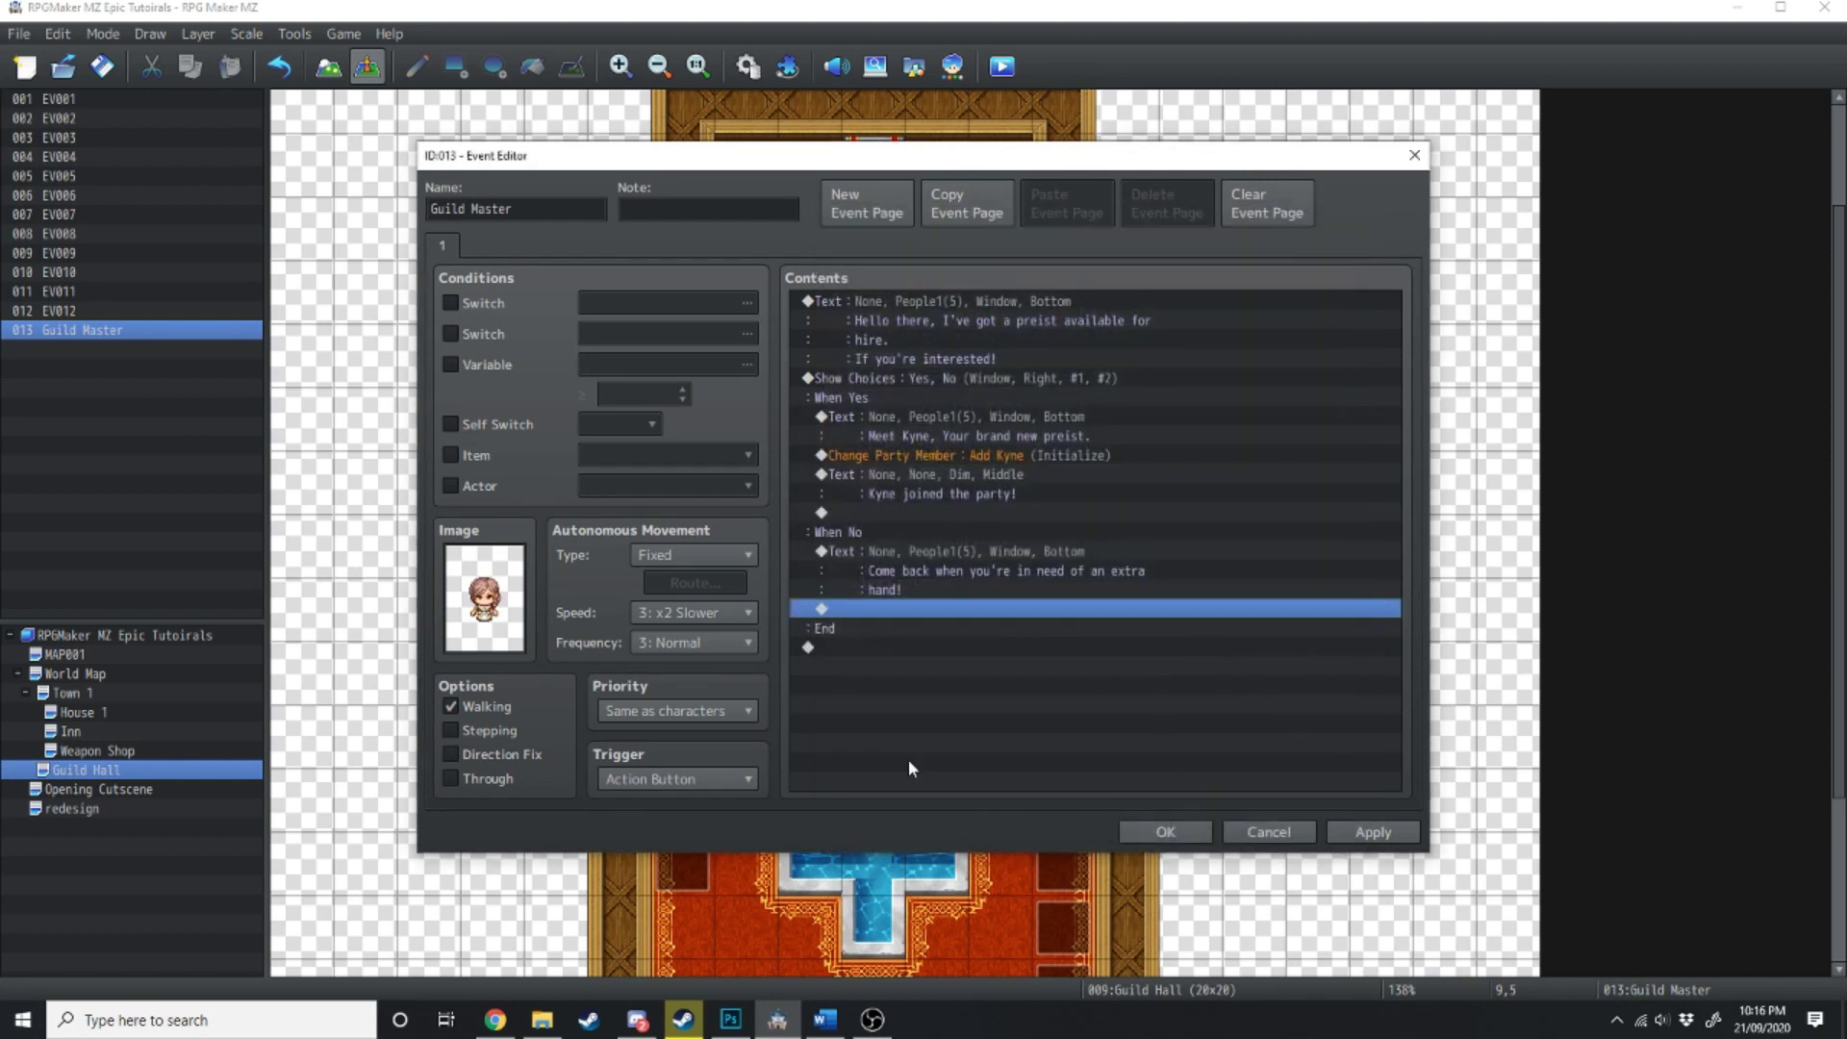
- Add a second page with the People1 Guild Master sprite, conditioned on Kyne being in the party
{"action": "left_click", "coordinate": [863, 217]}
{"action": "double_click", "coordinate": [484, 592]}
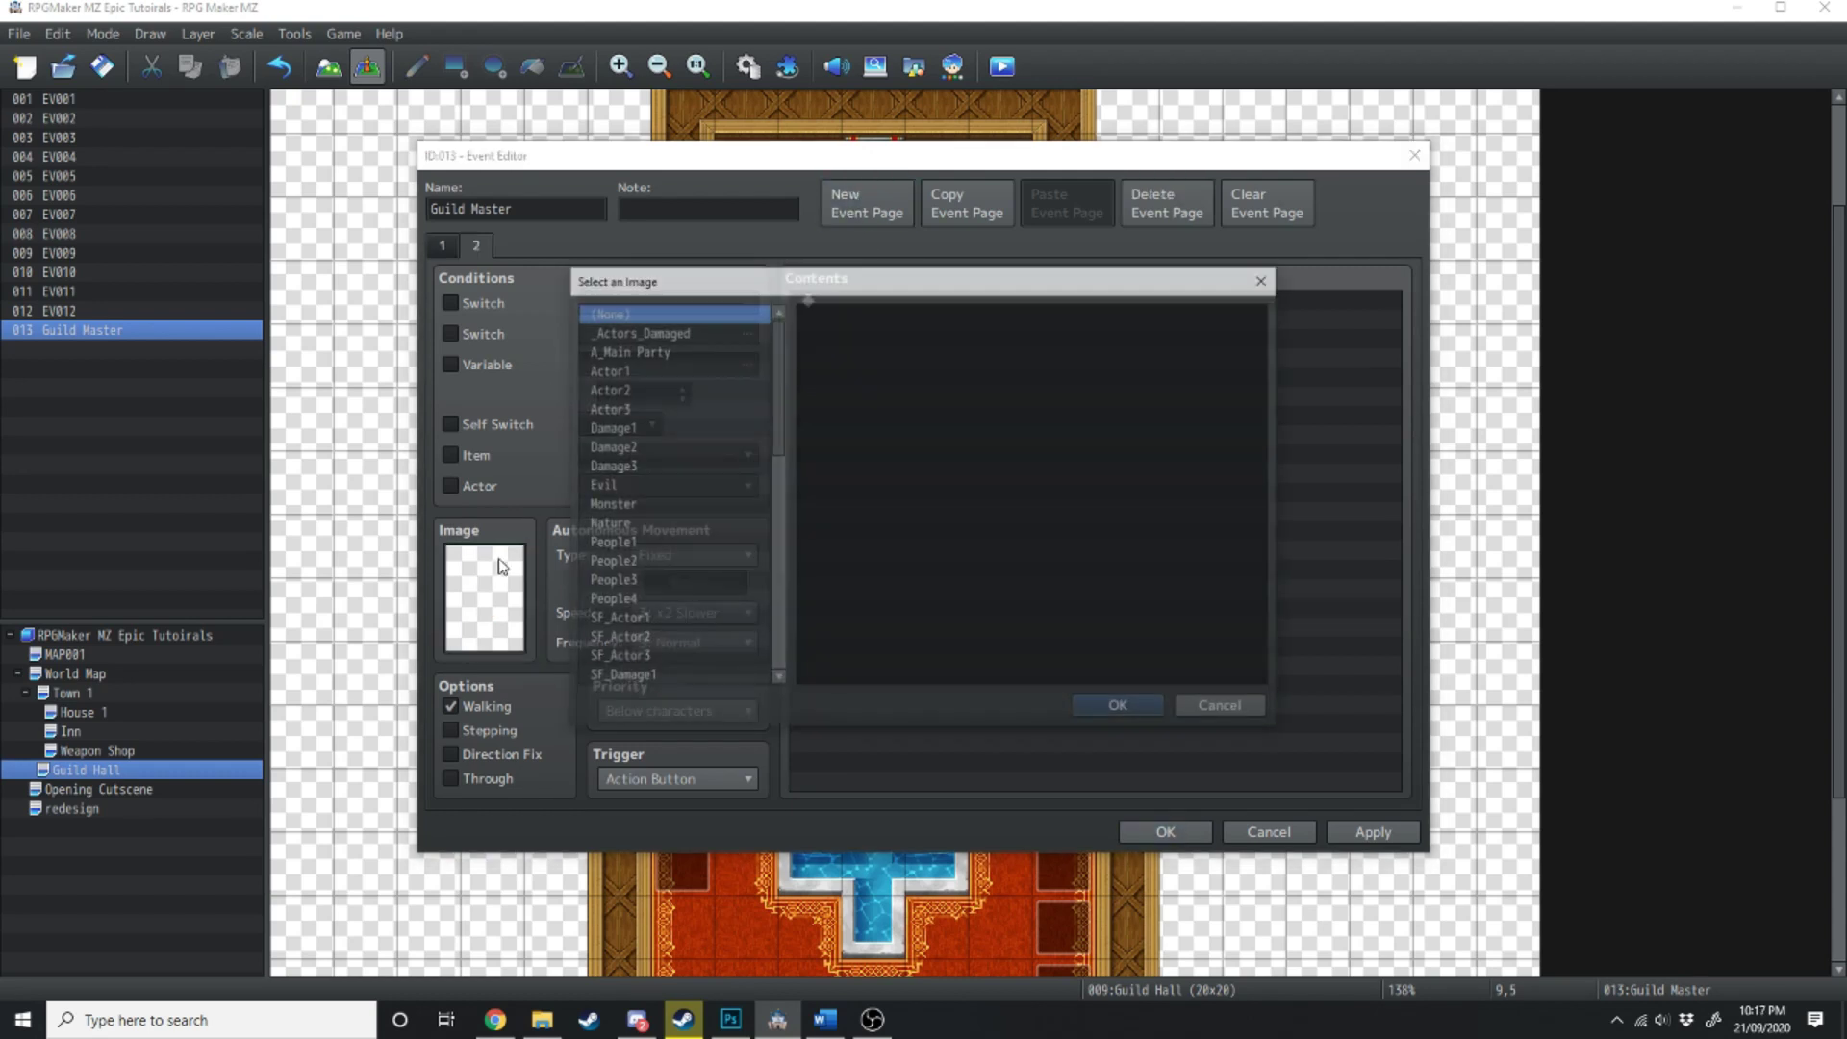
{"action": "left_click", "coordinate": [704, 541]}
{"action": "double_click", "coordinate": [945, 518]}
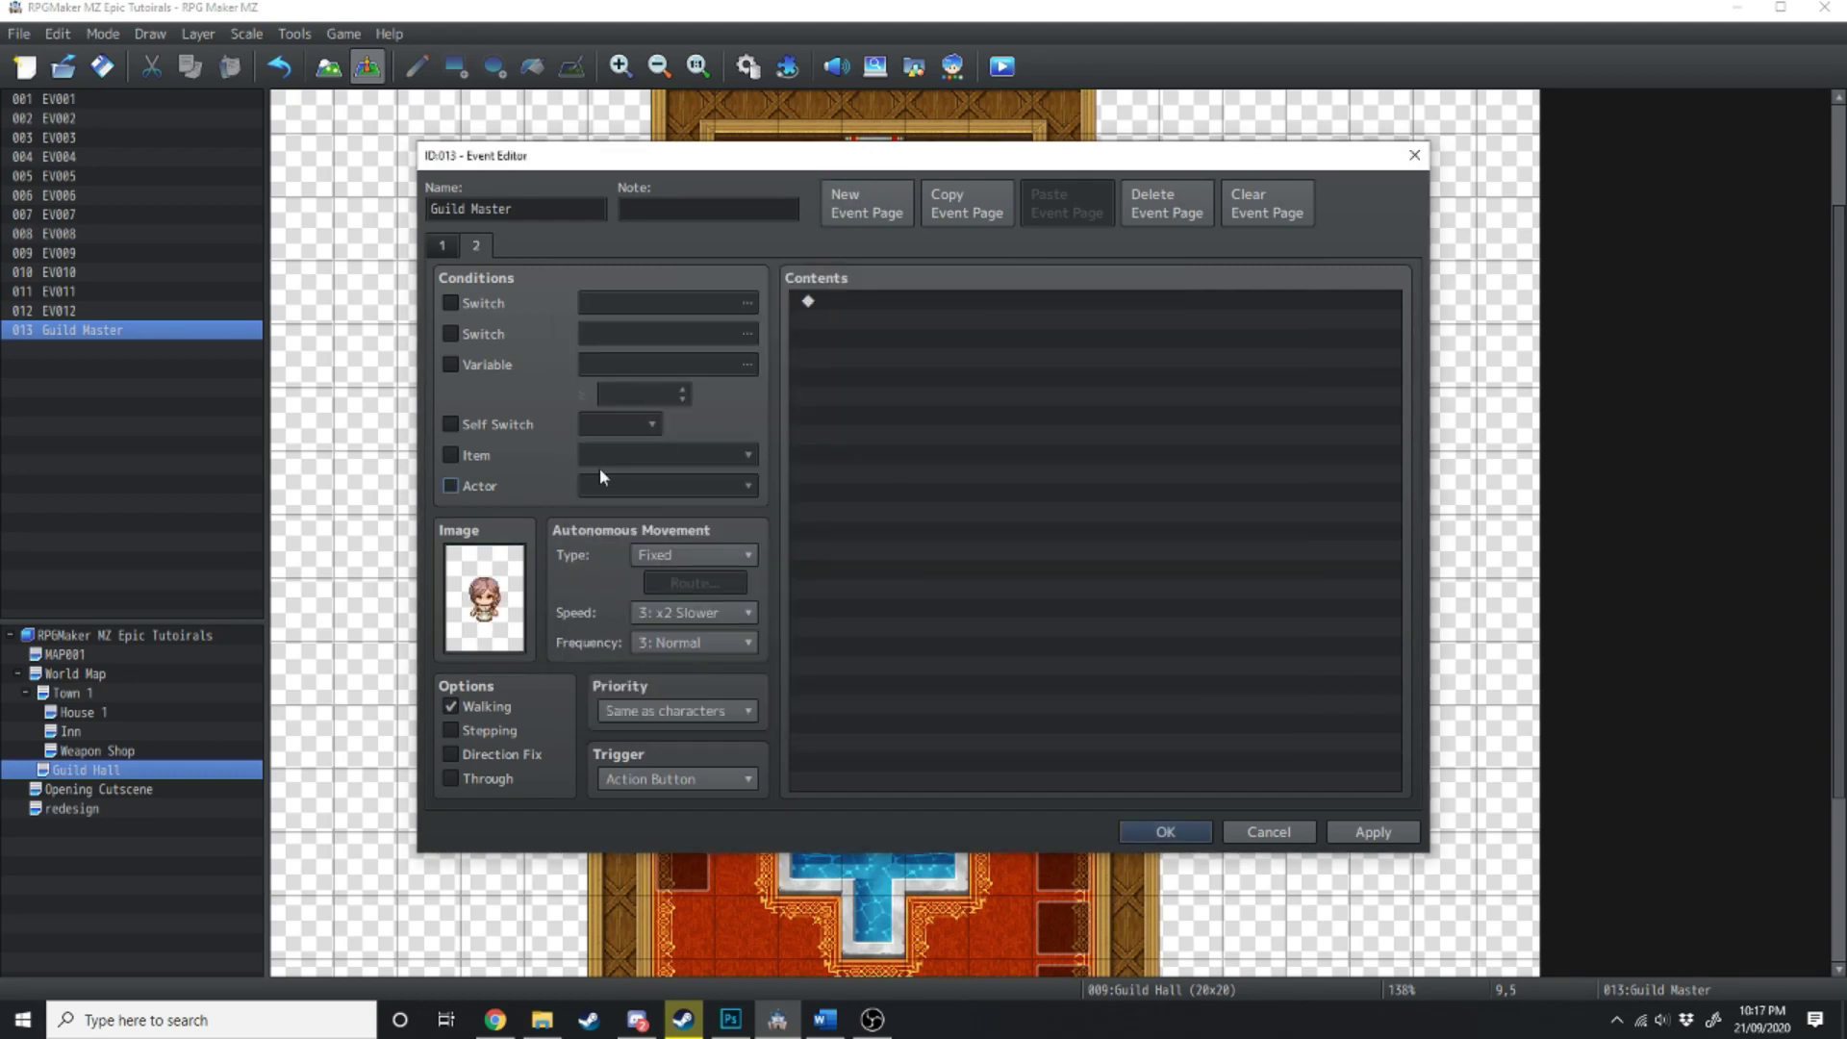
{"action": "left_click", "coordinate": [452, 486]}
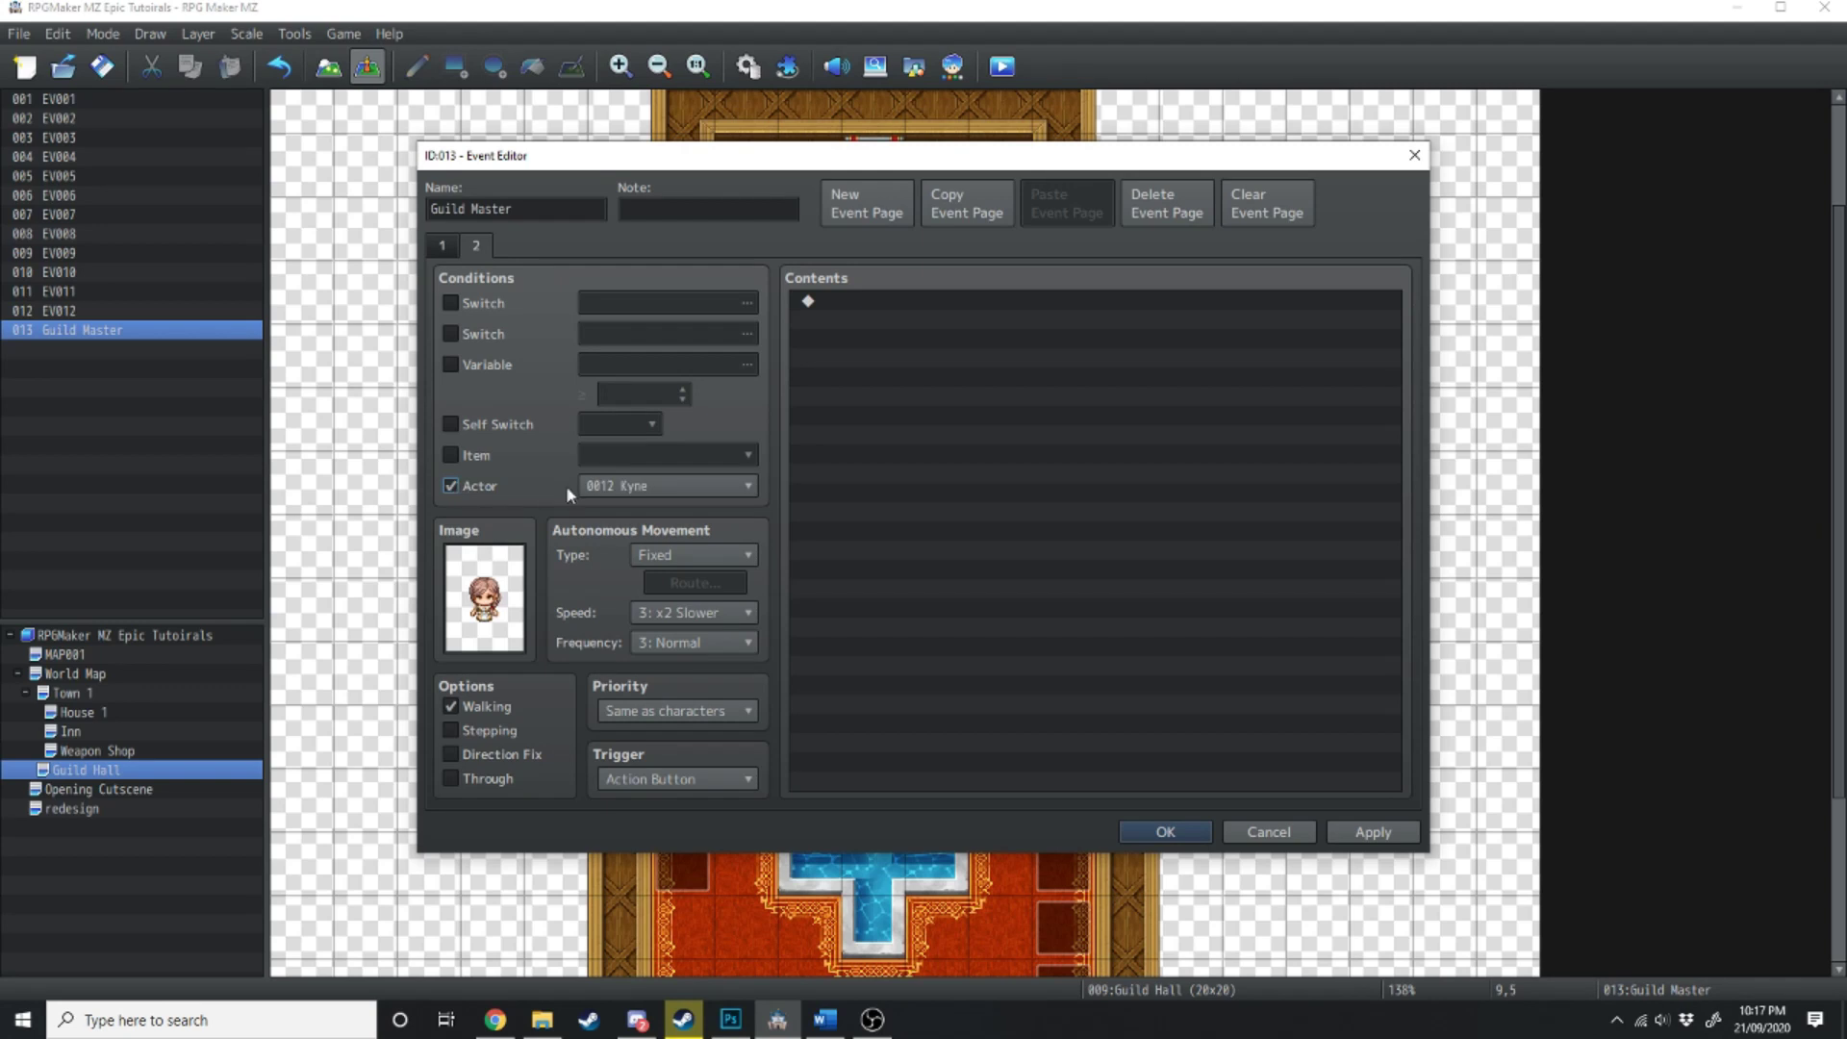
{"action": "left_click", "coordinate": [668, 485]}
{"action": "left_click", "coordinate": [650, 747]}
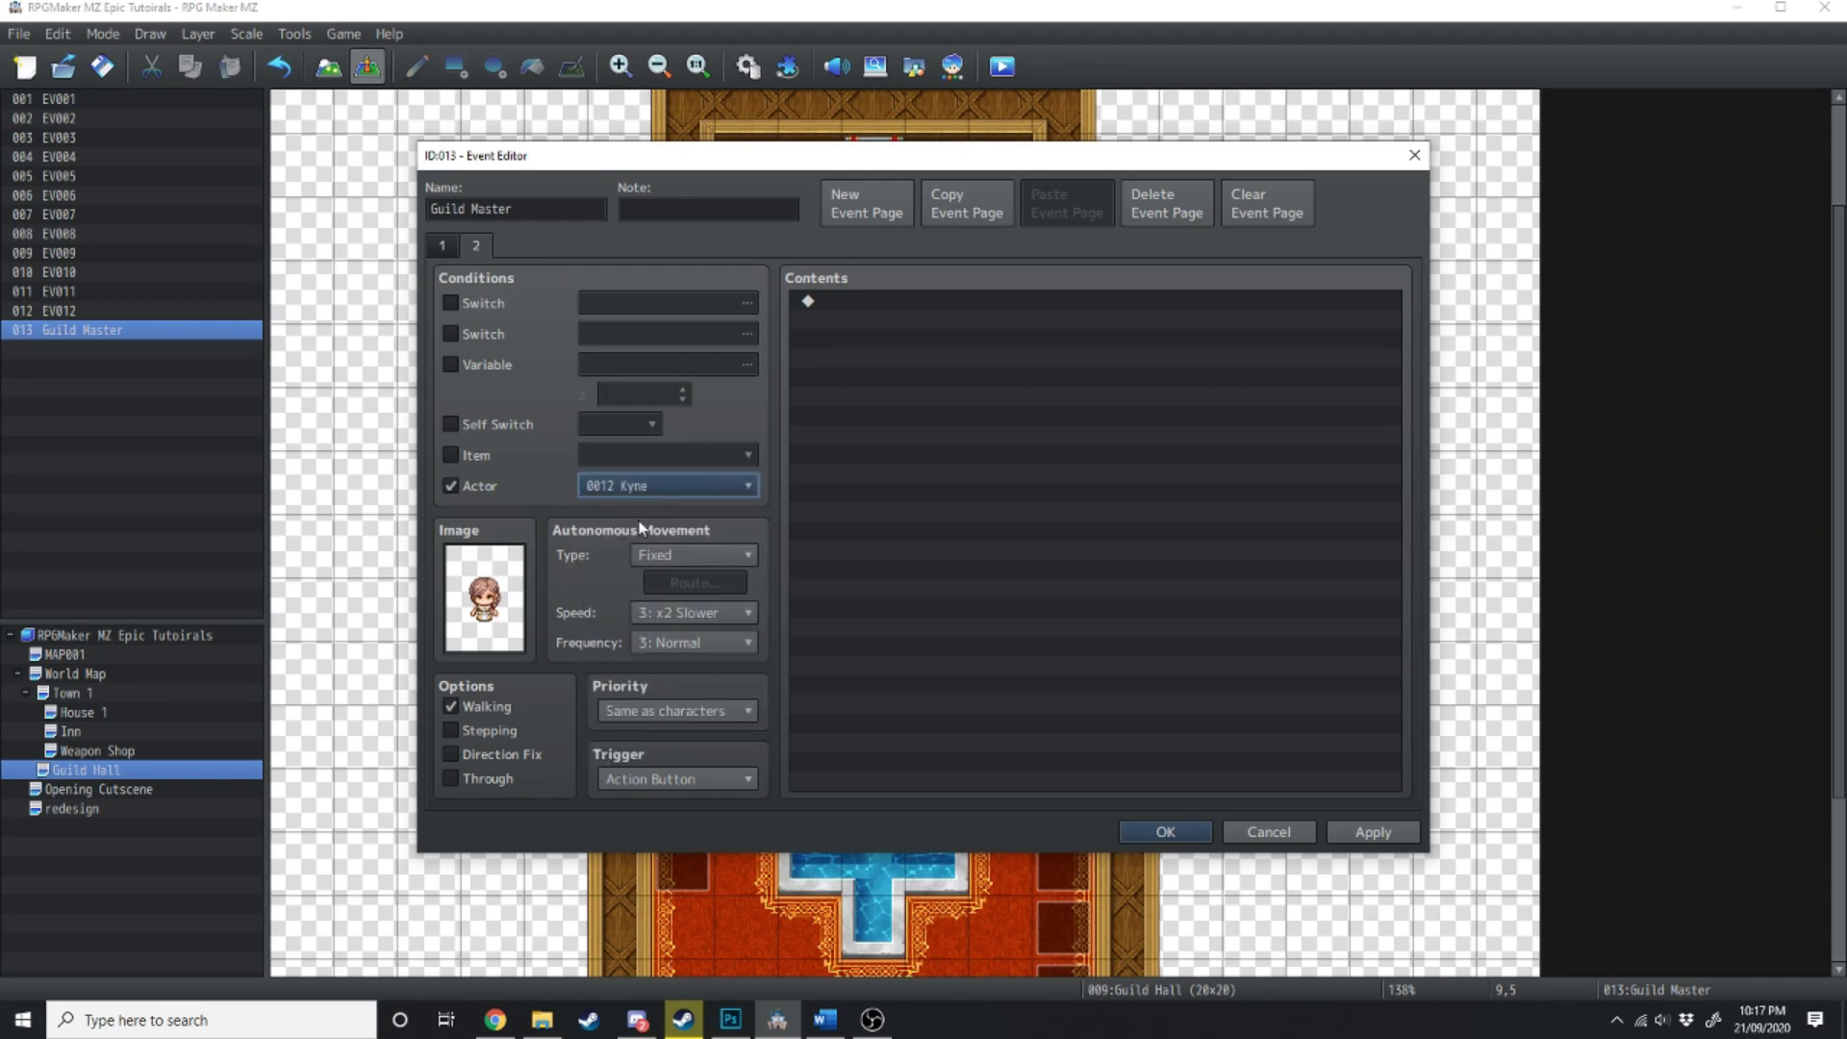
- On page 2, add a faced Show Text asking whether to part ways with Kyne
{"action": "left_click", "coordinate": [853, 304]}
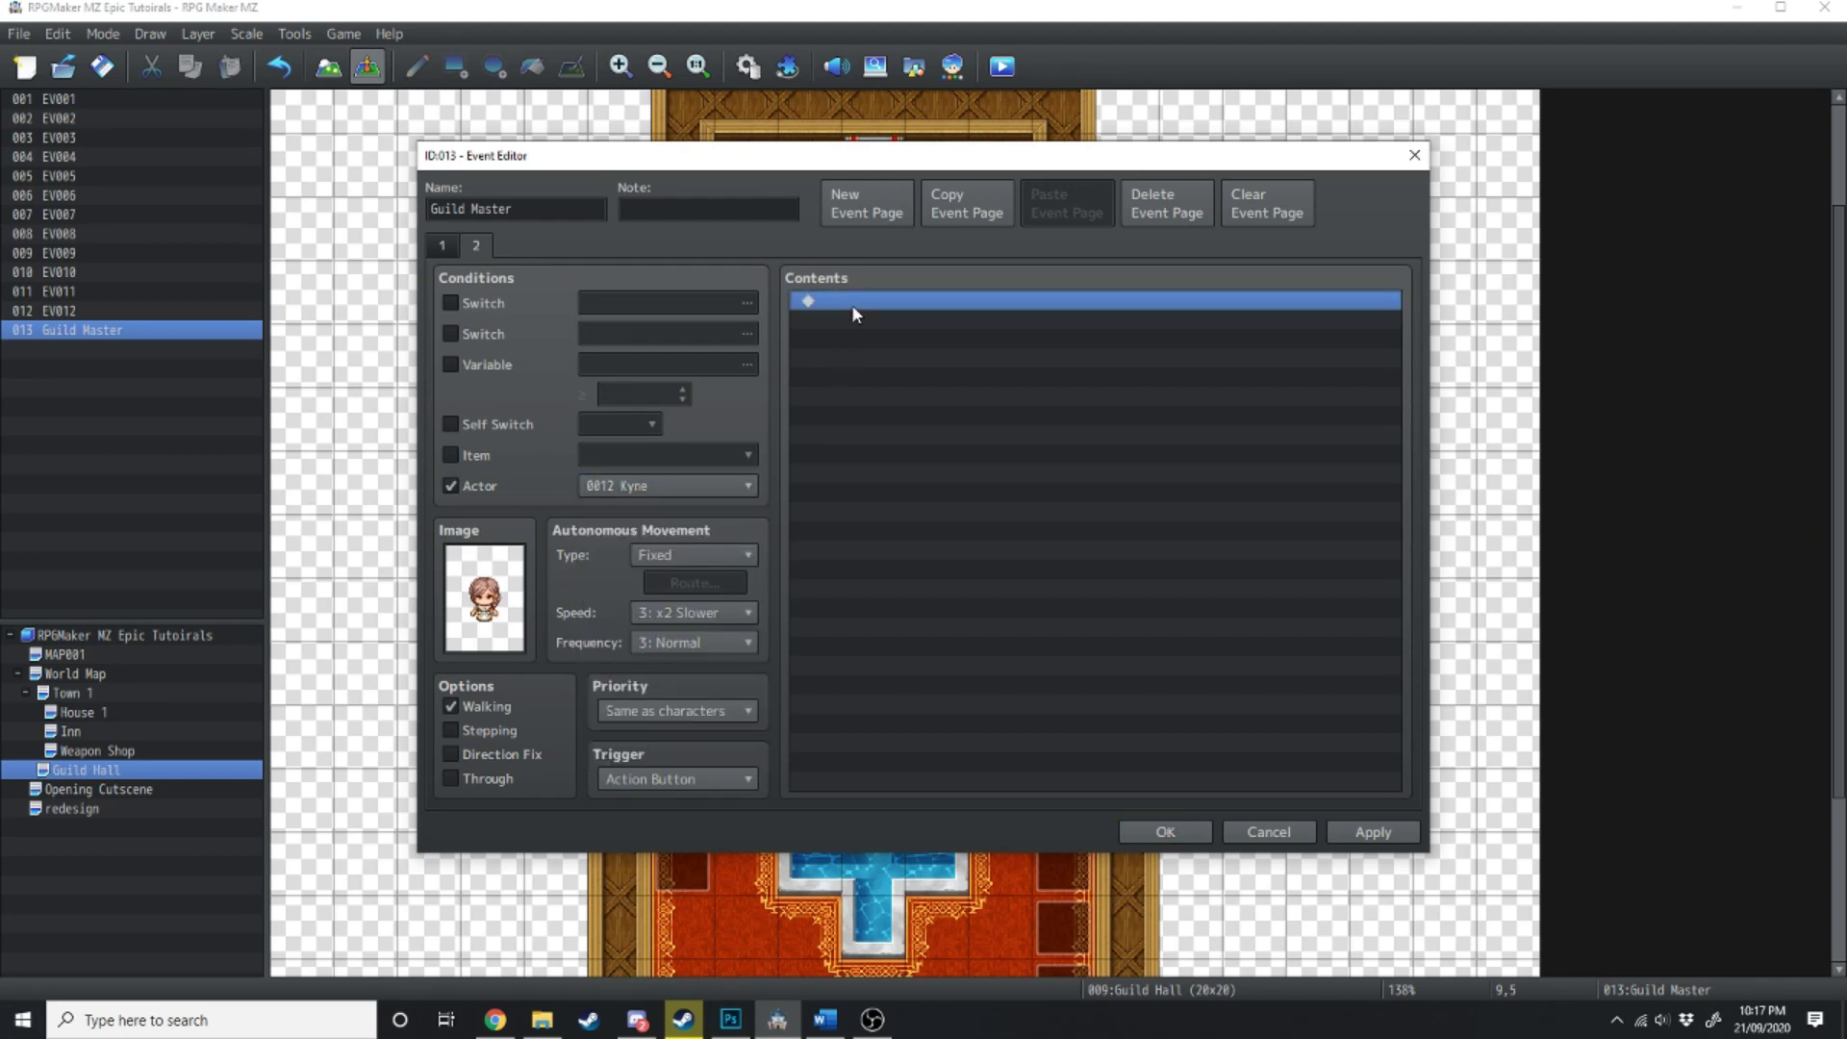
{"action": "left_click", "coordinate": [441, 246]}
{"action": "left_click", "coordinate": [476, 248]}
{"action": "double_click", "coordinate": [862, 309]}
{"action": "left_click", "coordinate": [871, 309]}
{"action": "double_click", "coordinate": [864, 464]}
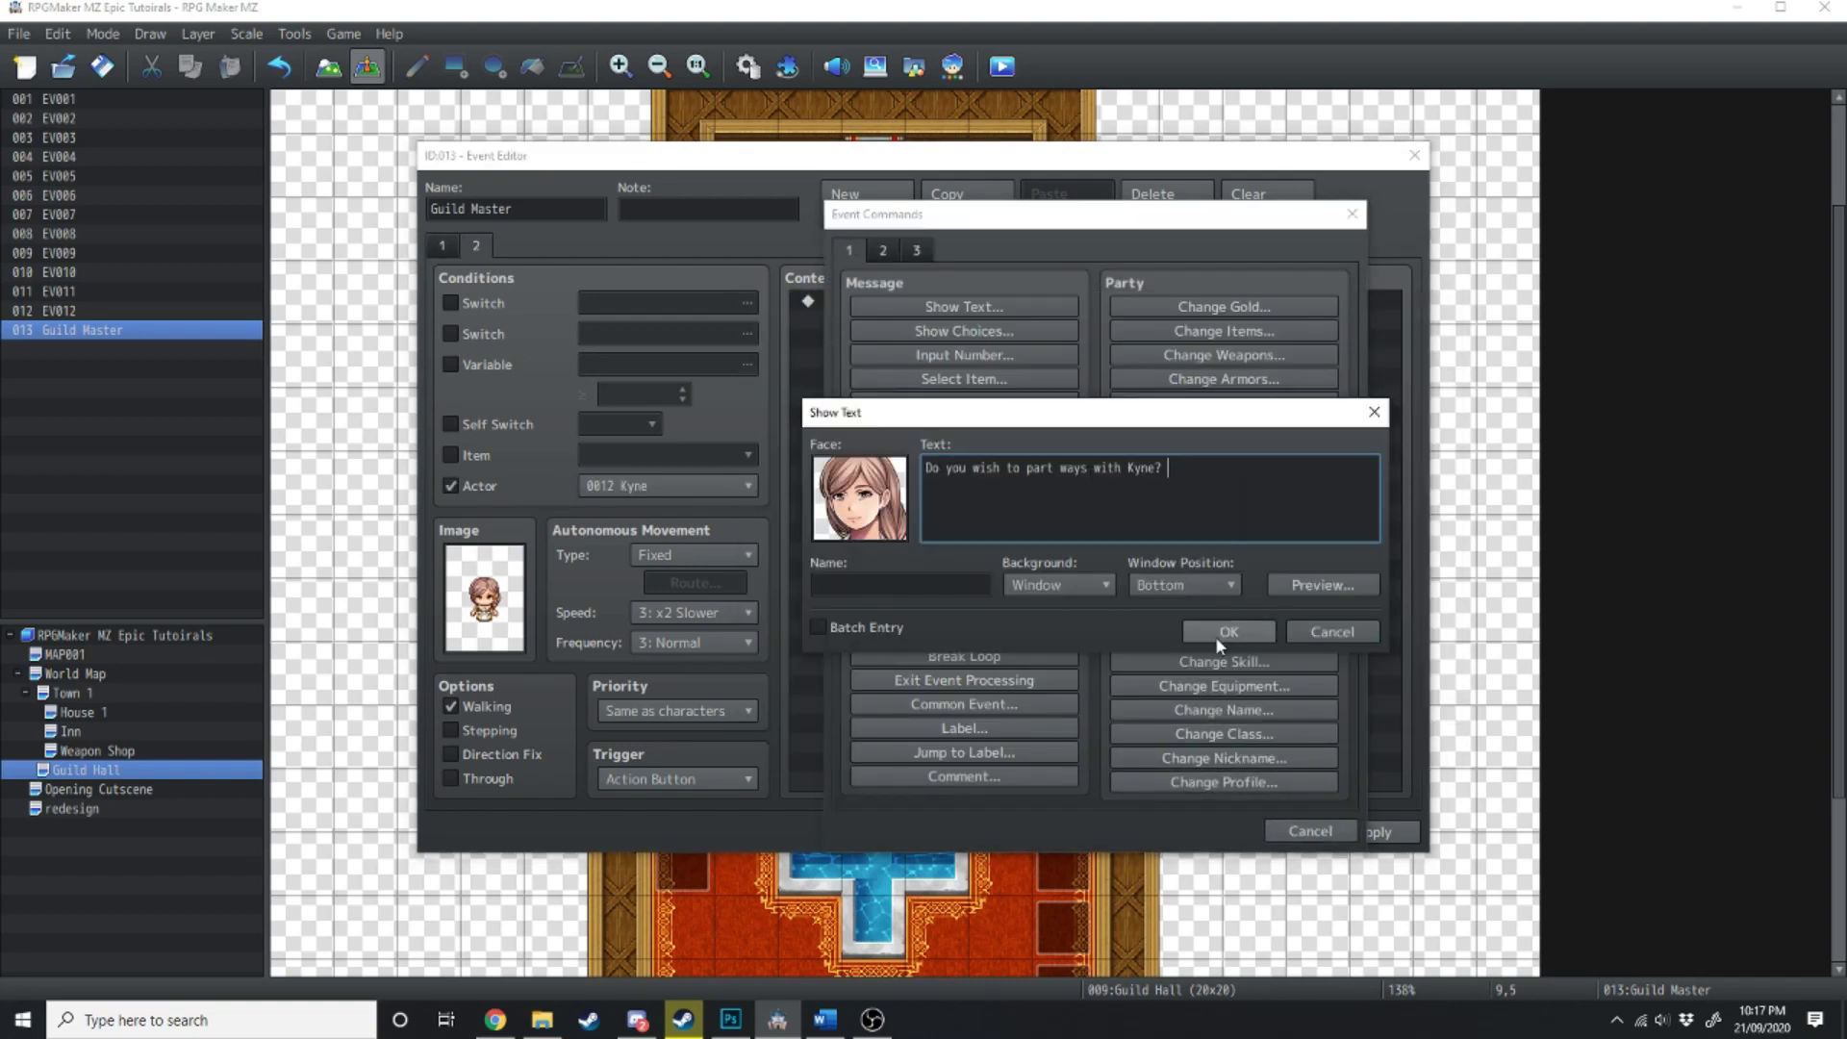
{"action": "left_click", "coordinate": [1217, 634]}
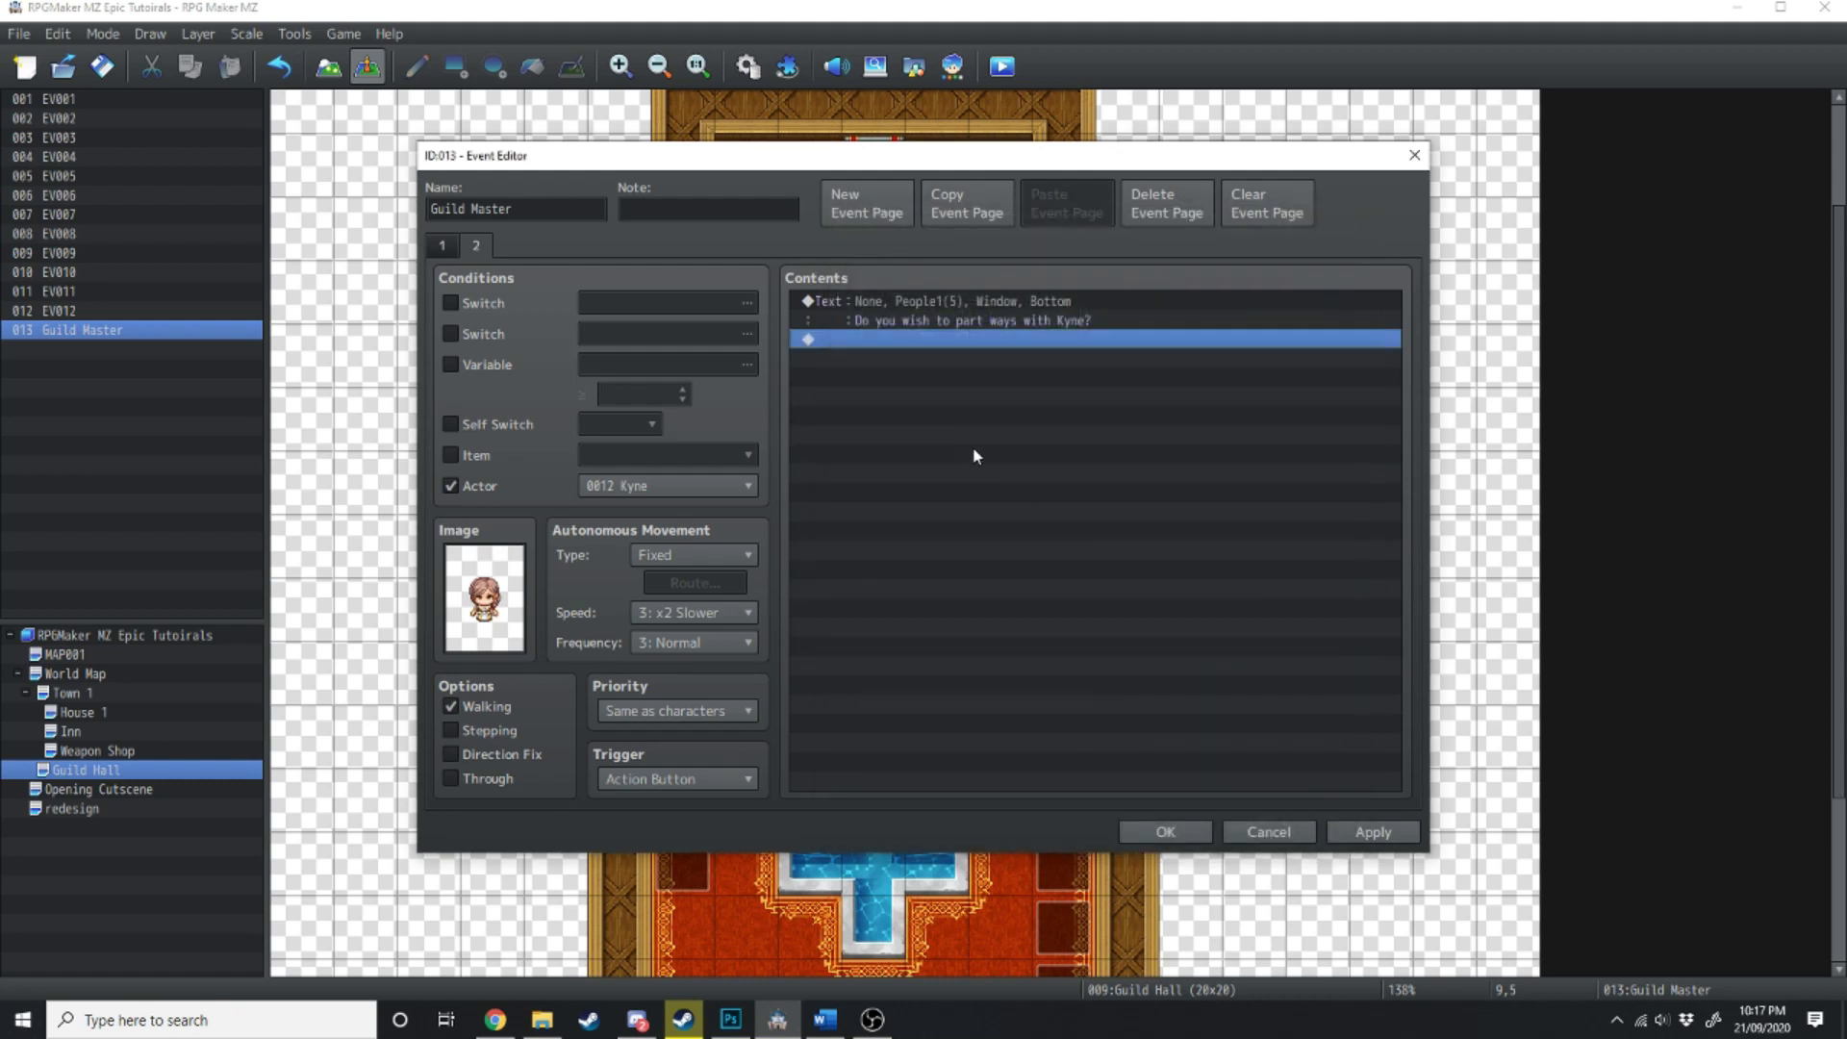
- Add Yes/No choices after the part-ways question
{"action": "double_click", "coordinate": [988, 342]}
{"action": "left_click", "coordinate": [988, 339]}
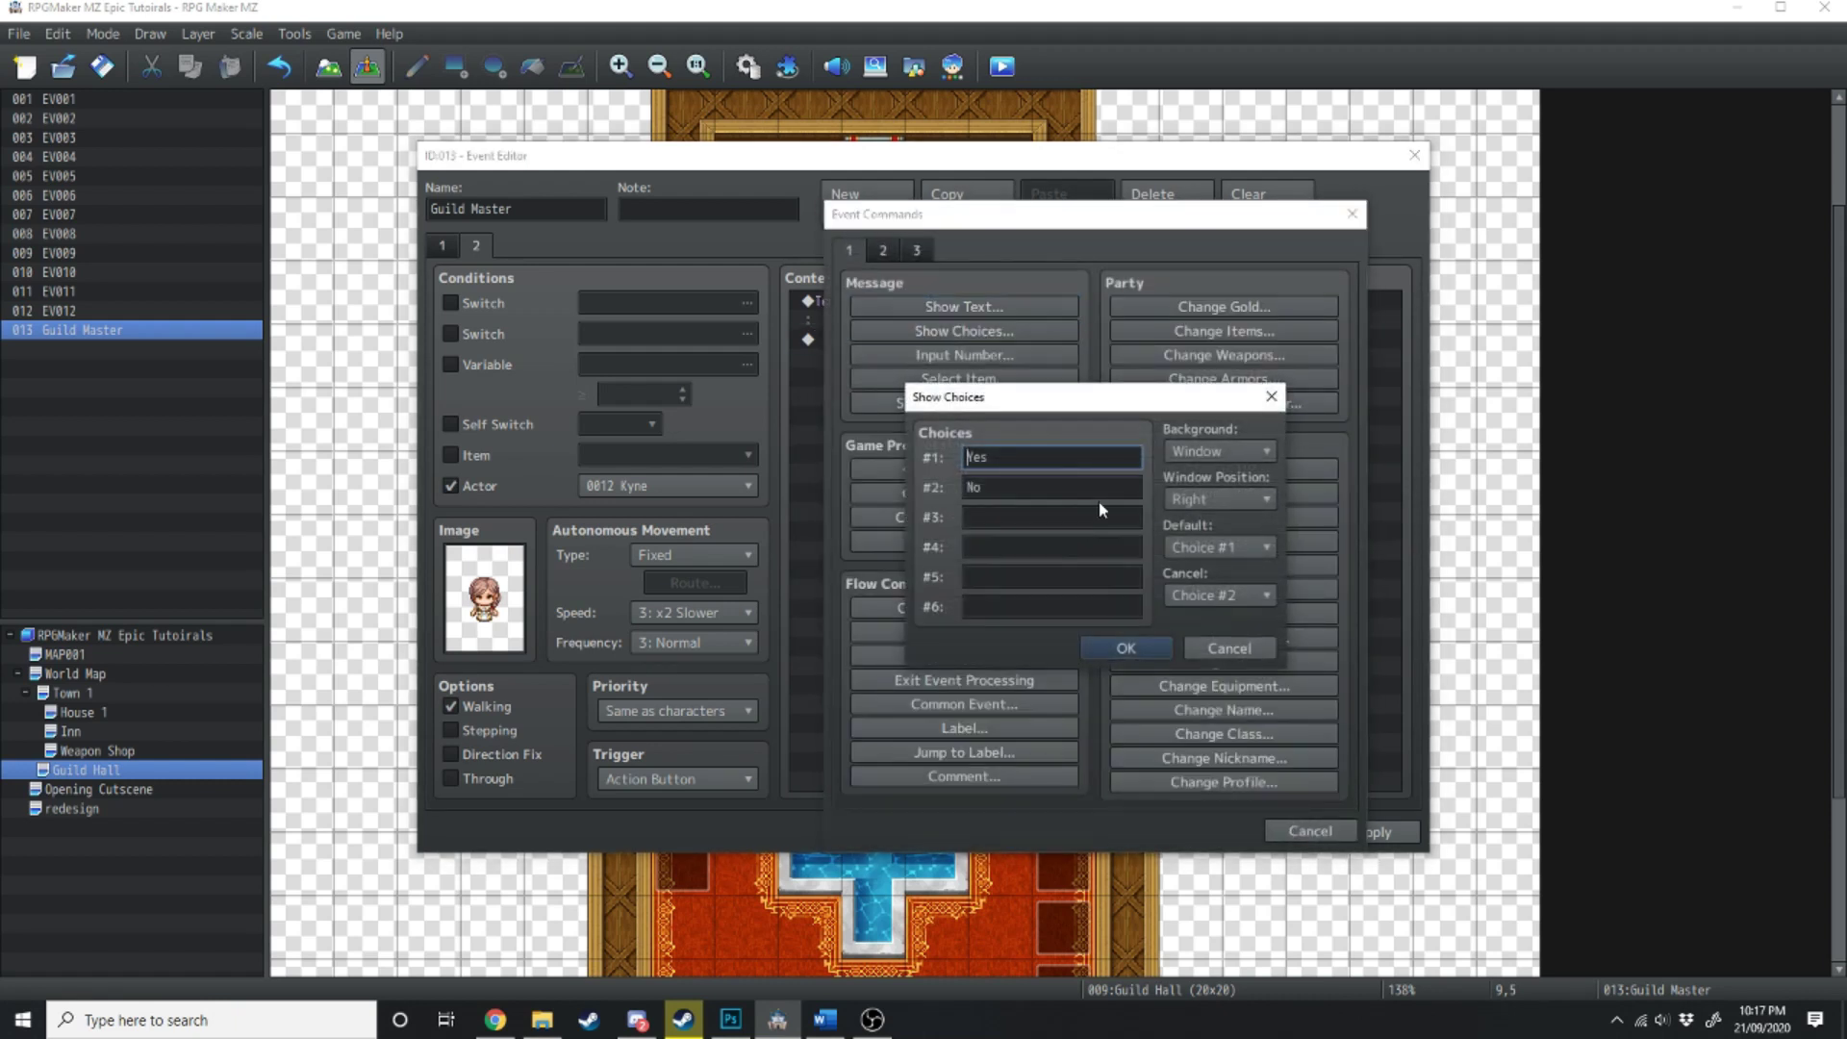
{"action": "left_click", "coordinate": [1121, 654]}
- Under When No, add 'Hmmm, have fun then.' with the People1 Guild Master face
{"action": "left_click", "coordinate": [865, 415]}
{"action": "double_click", "coordinate": [866, 415]}
{"action": "left_click", "coordinate": [958, 308]}
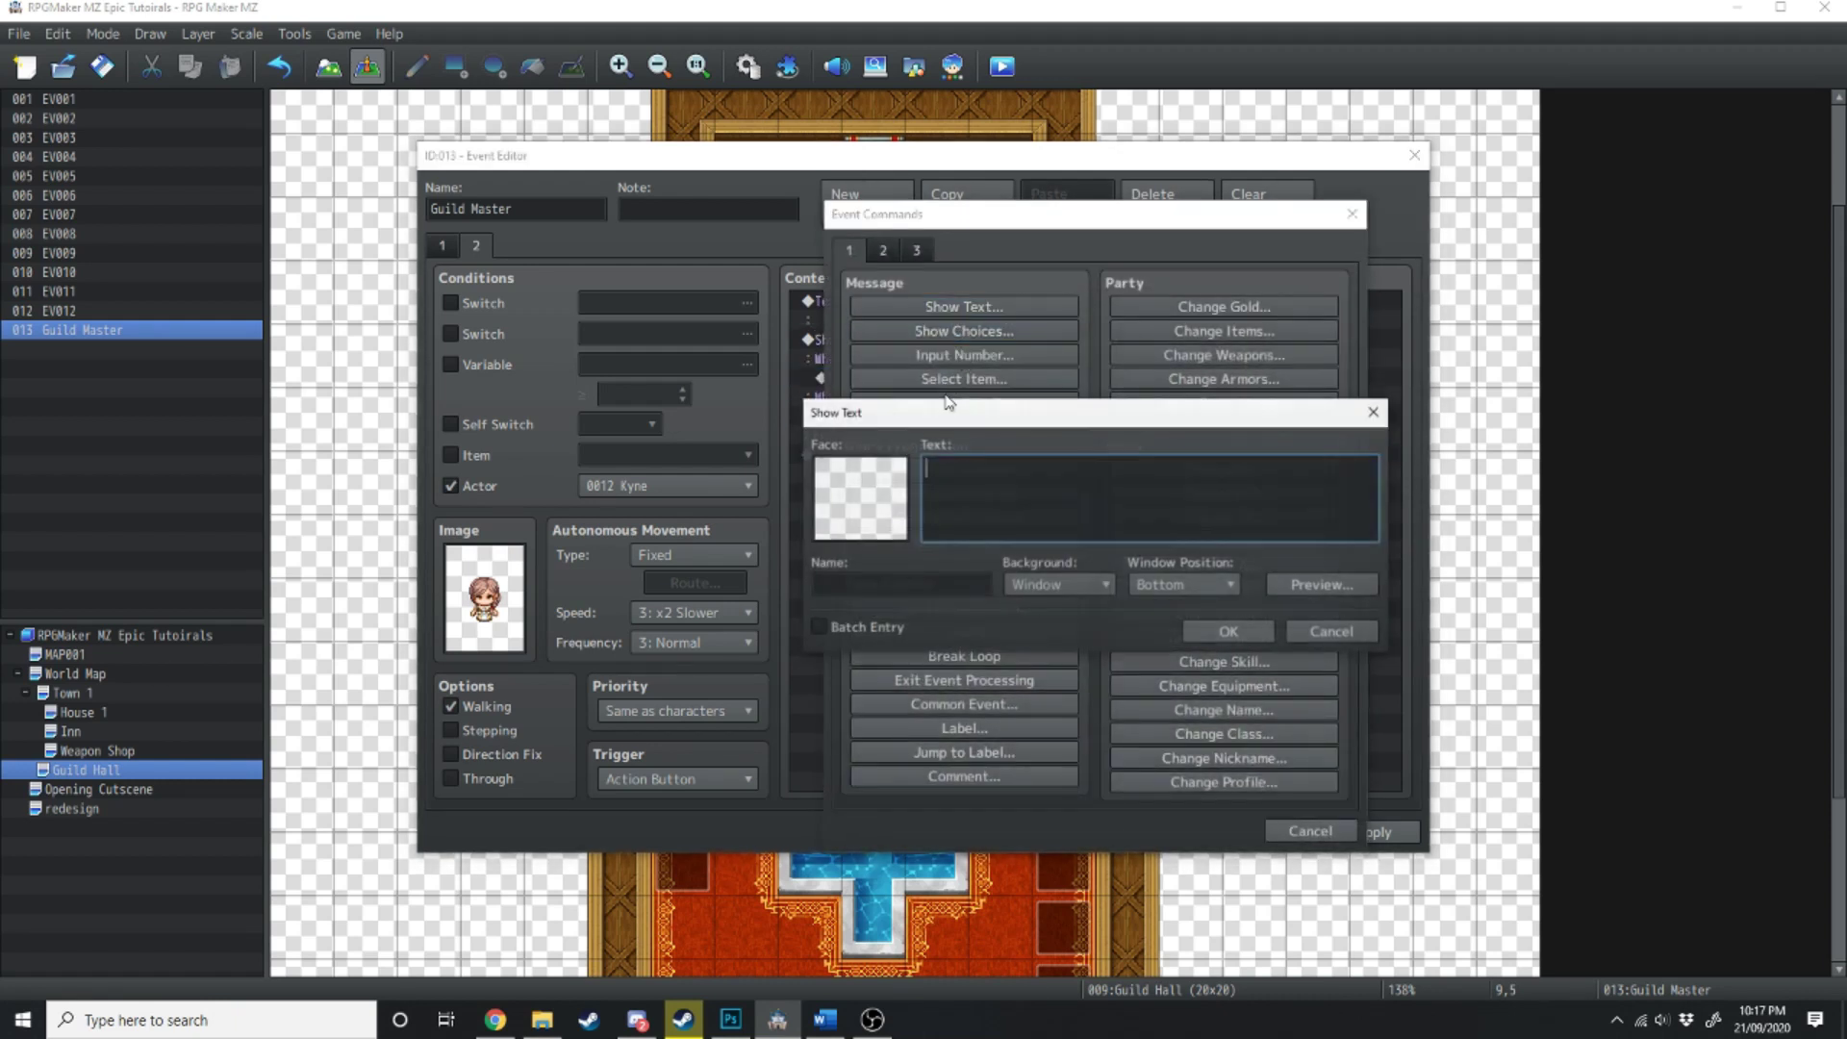
{"action": "double_click", "coordinate": [880, 470]}
{"action": "left_click", "coordinate": [802, 531]}
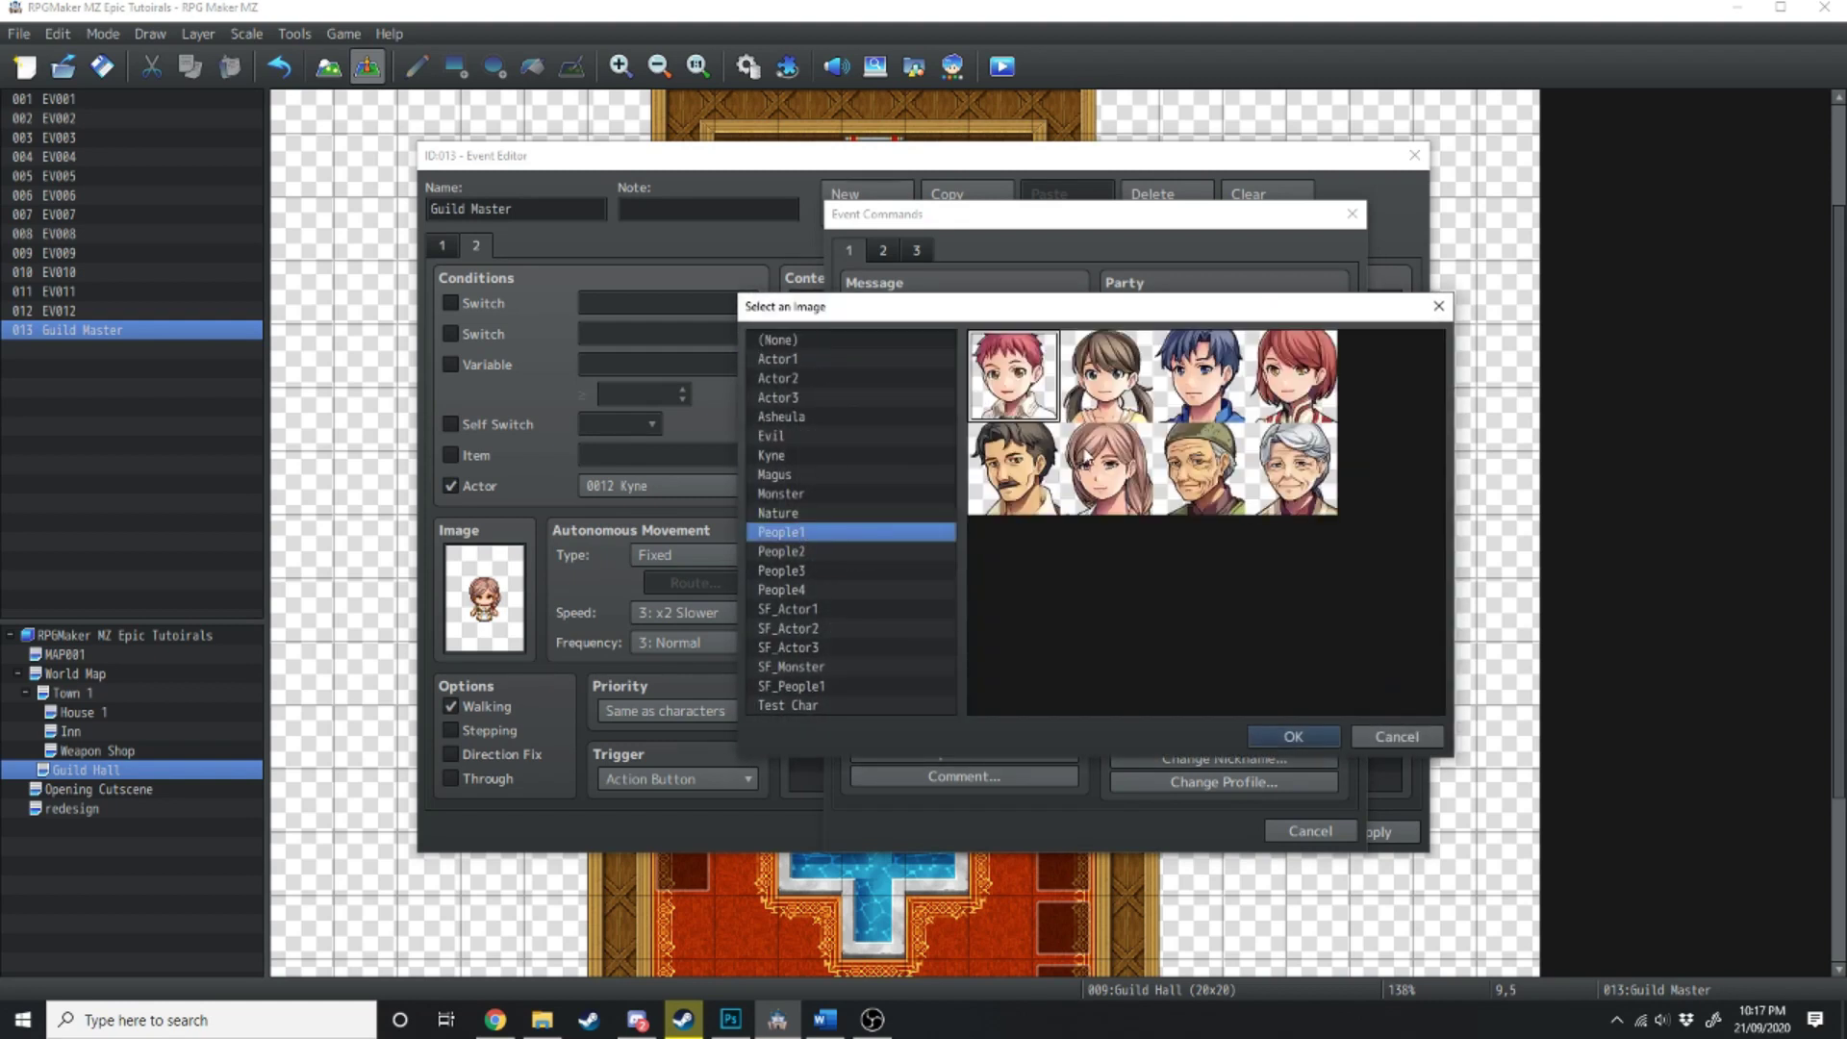
{"action": "double_click", "coordinate": [1105, 481]}
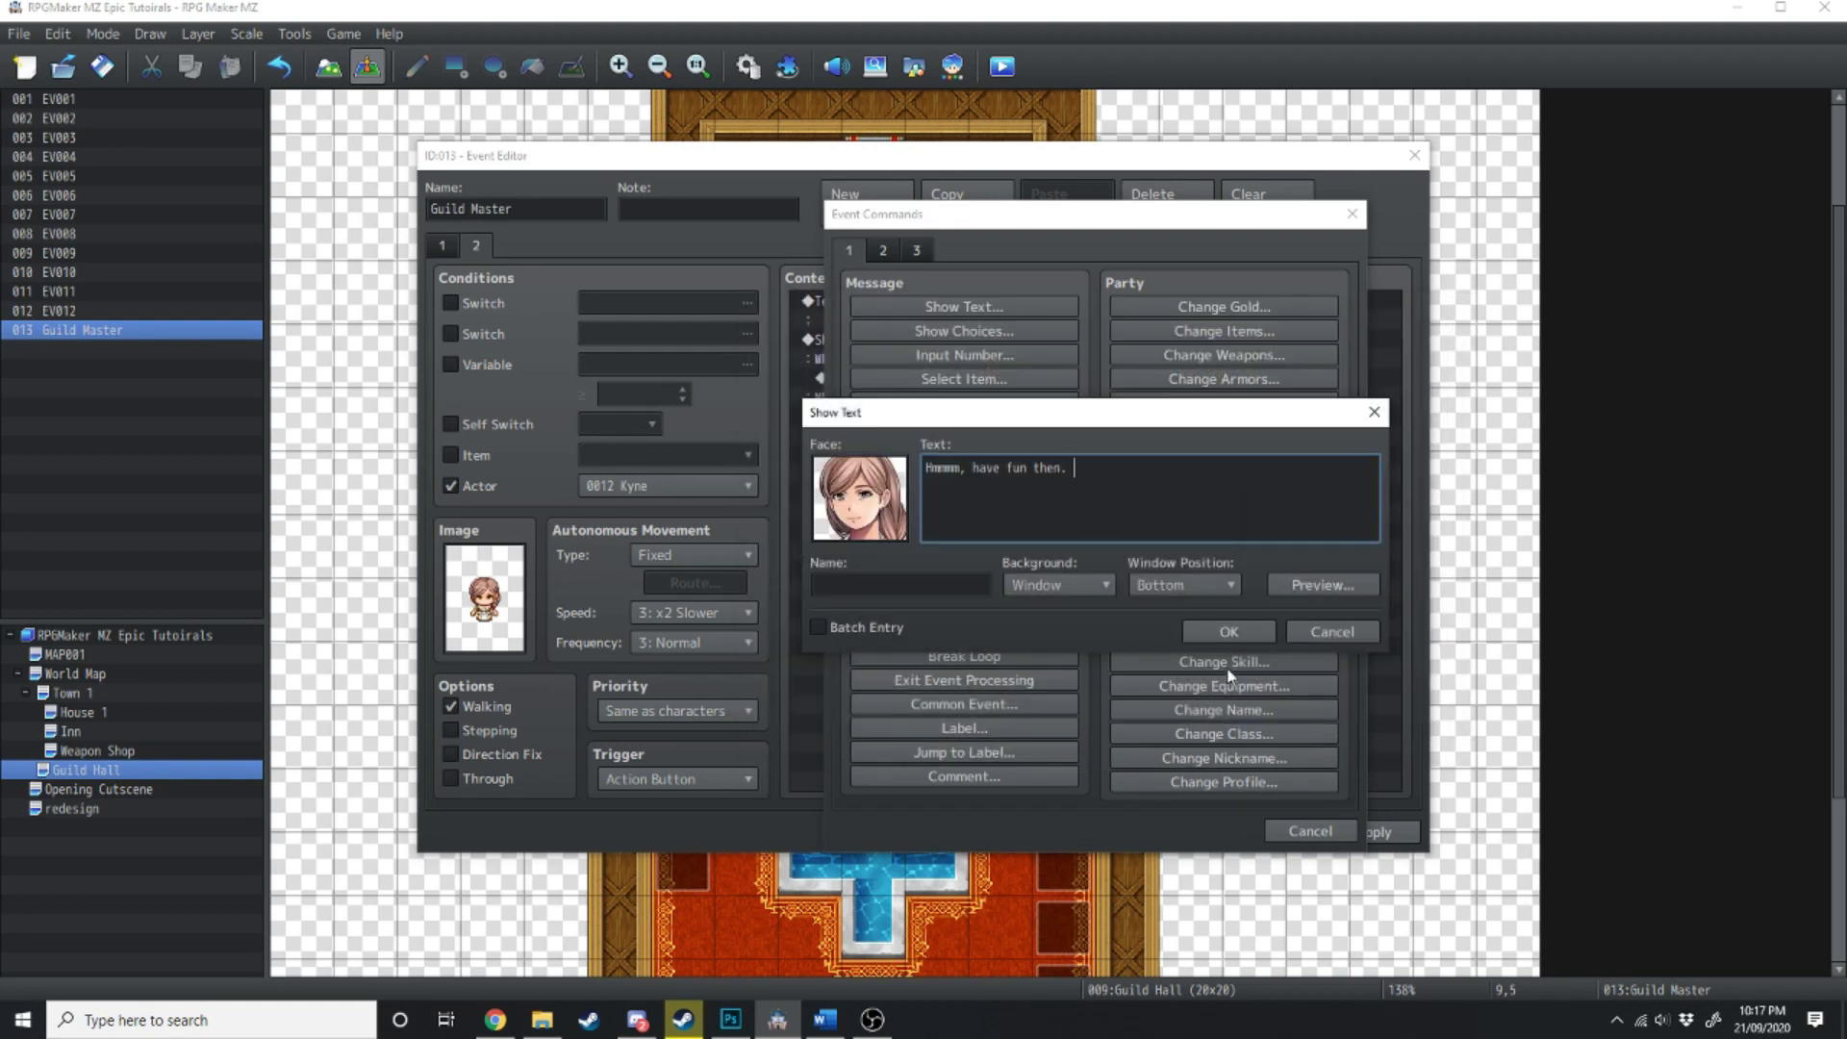
{"action": "left_click", "coordinate": [1223, 633]}
- Under When Yes, add a faced message sending Kyne home
{"action": "double_click", "coordinate": [880, 381]}
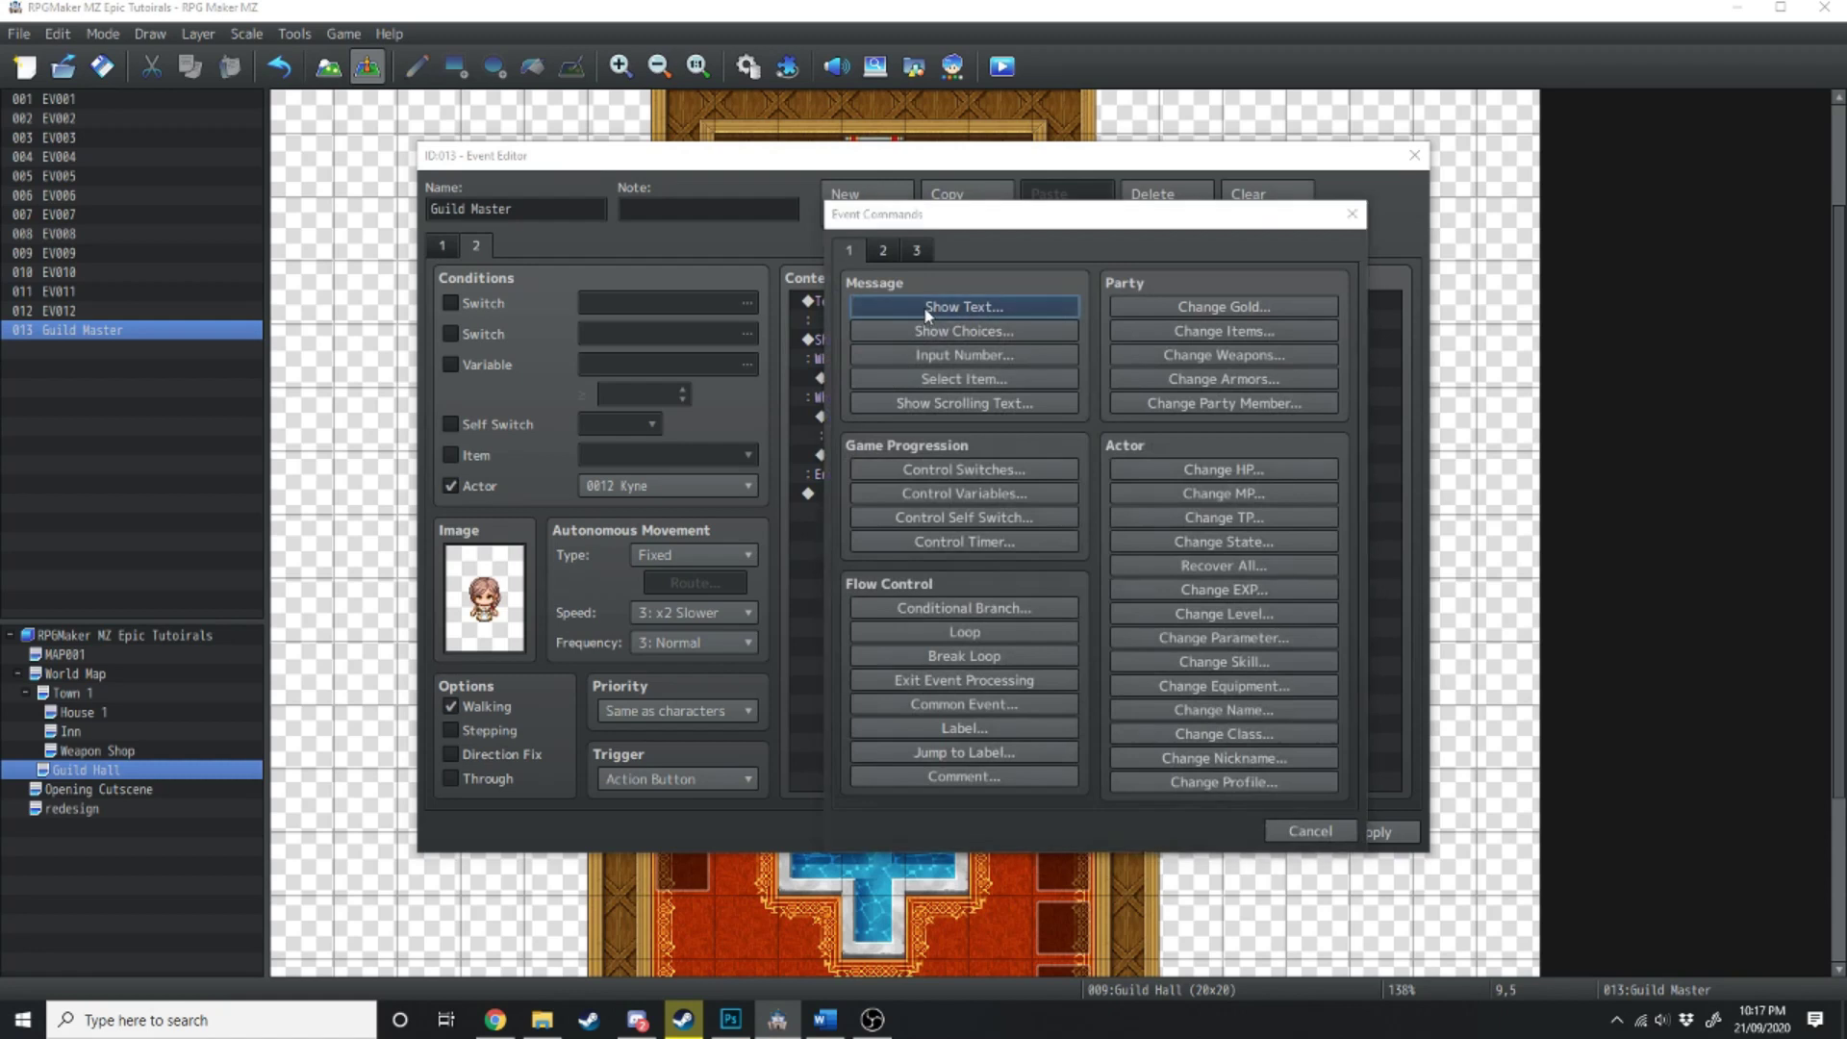
{"action": "left_click", "coordinate": [953, 305]}
{"action": "double_click", "coordinate": [866, 491]}
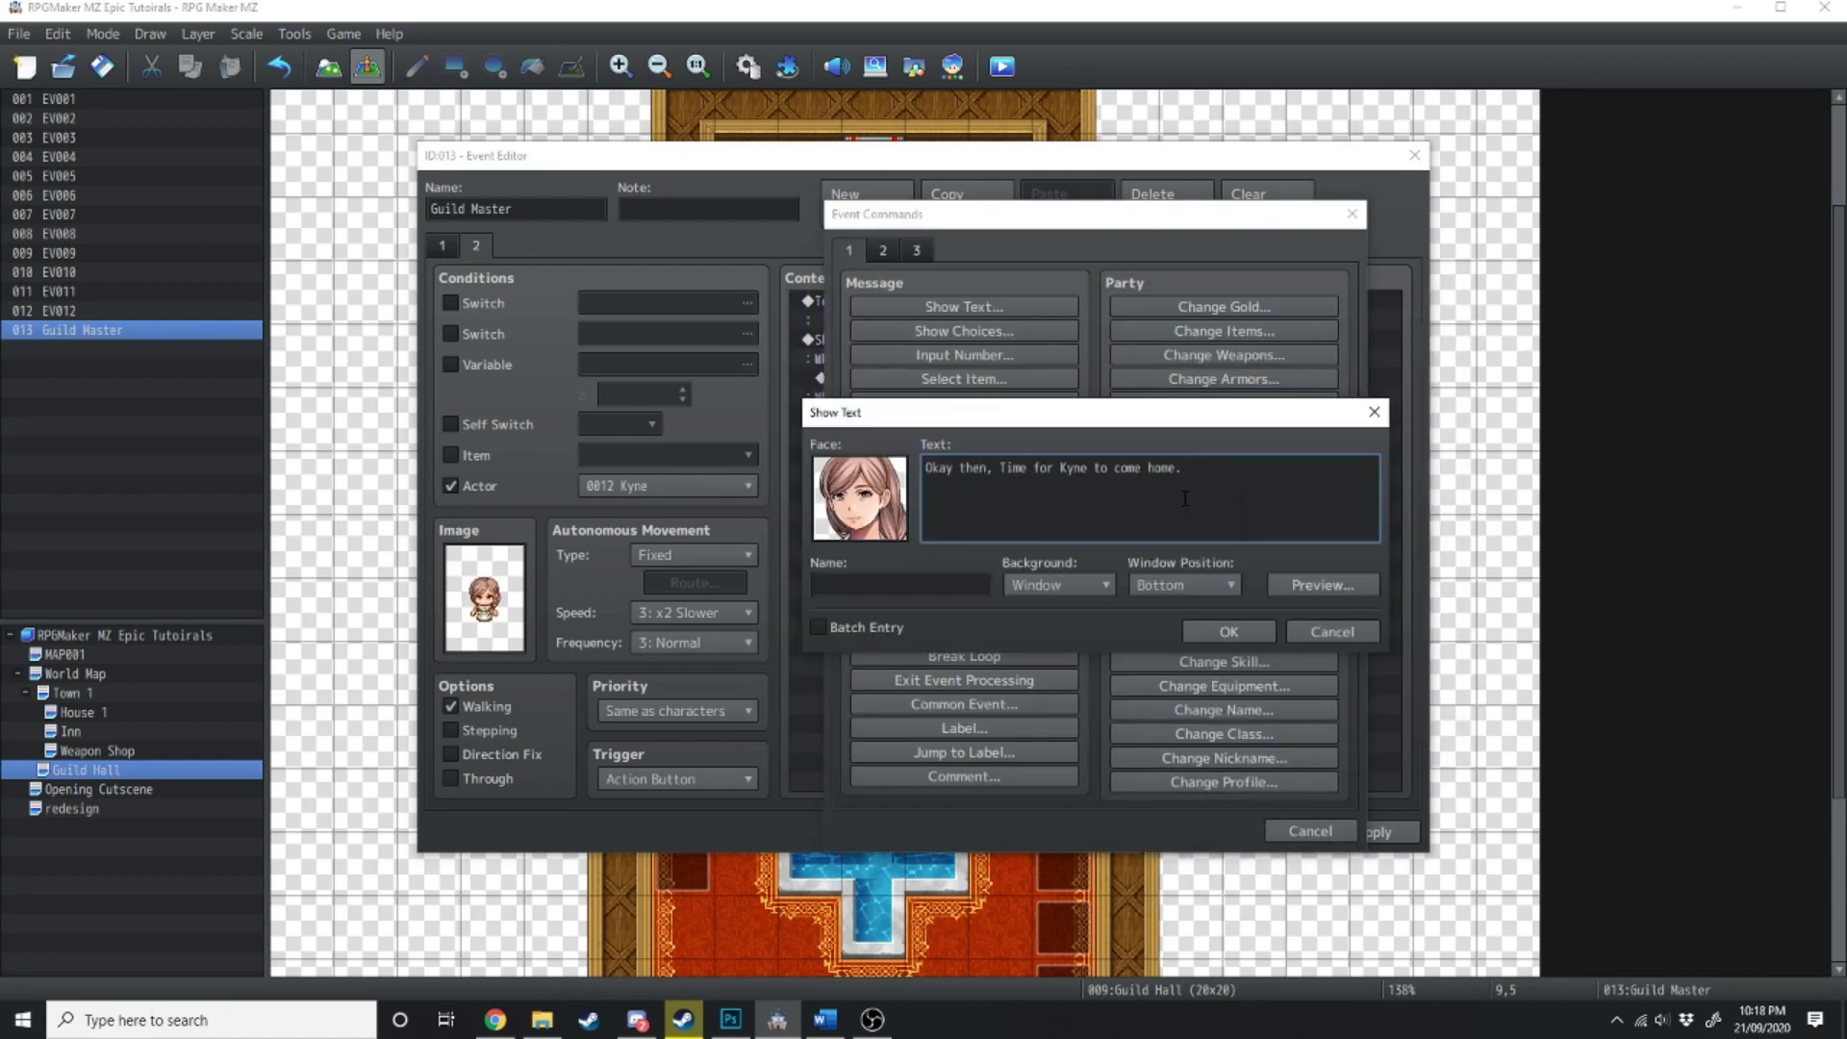
{"action": "left_click", "coordinate": [1239, 635]}
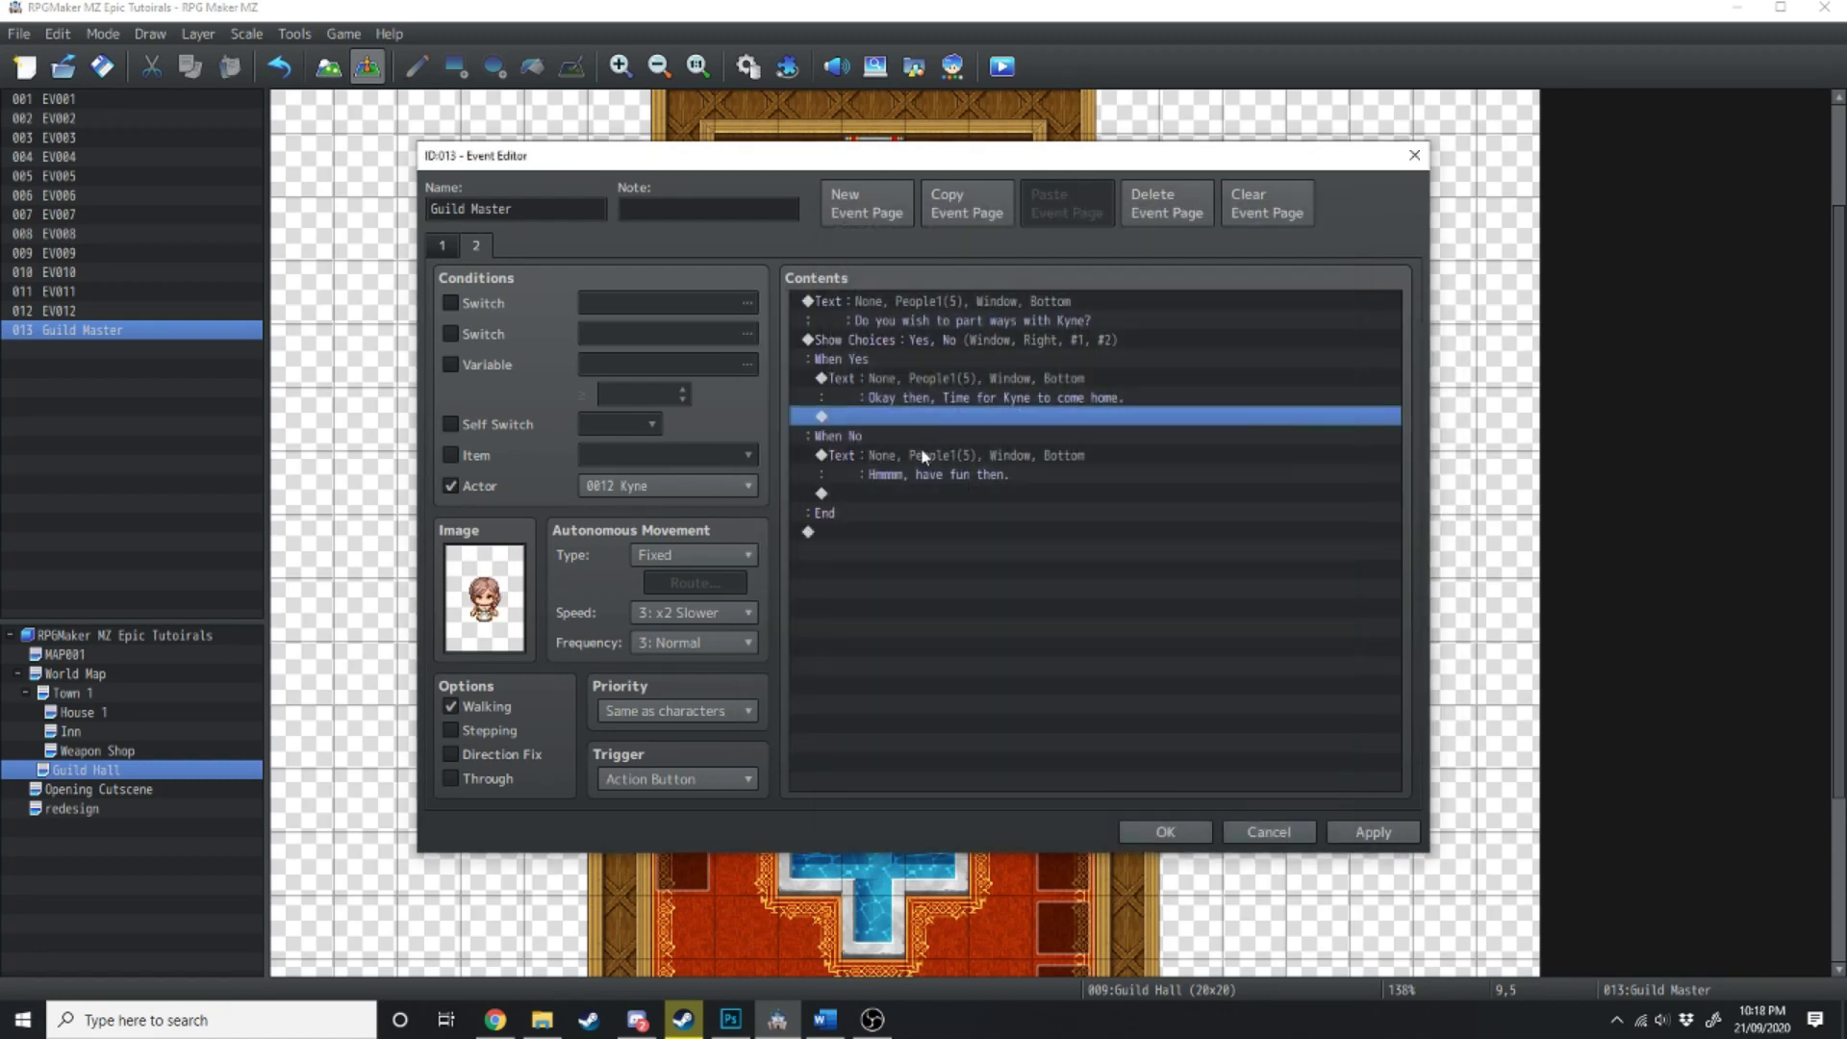
- After the farewell line, add a Change Party Member removing 0012 Kyne
{"action": "double_click", "coordinate": [928, 417]}
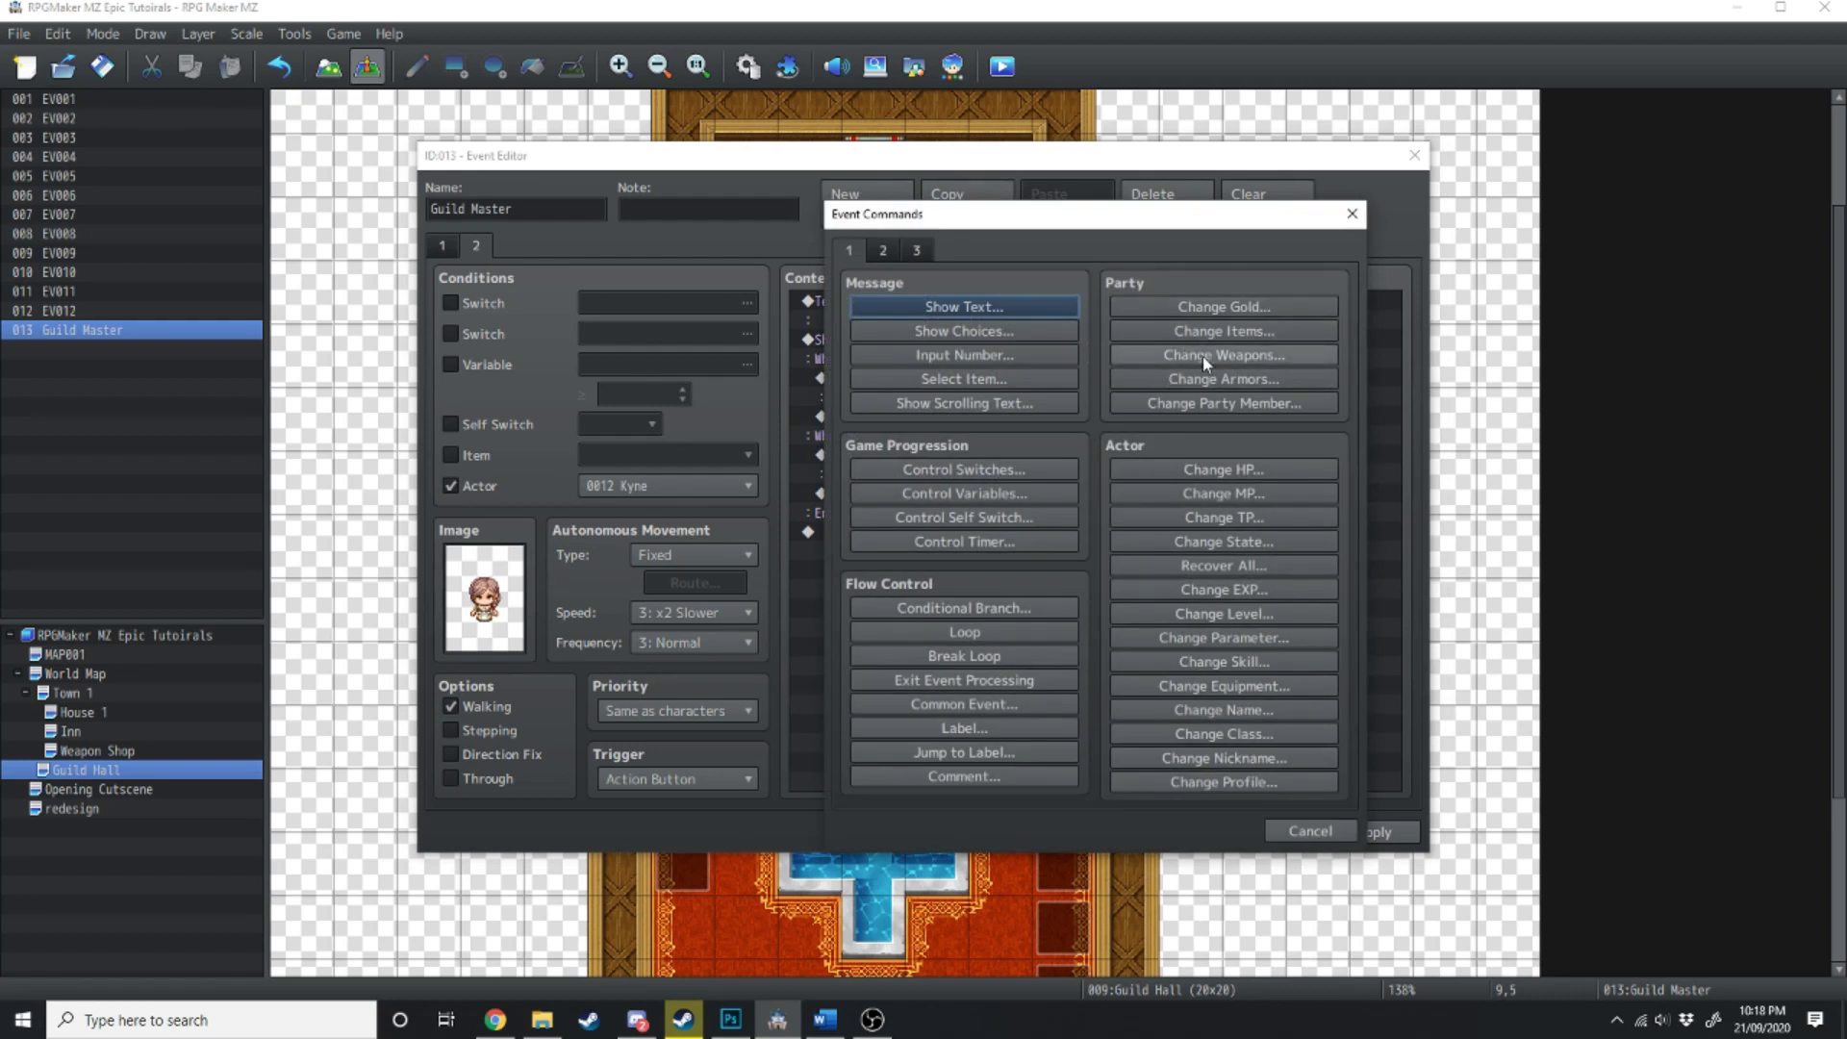
{"action": "left_click", "coordinate": [1226, 402]}
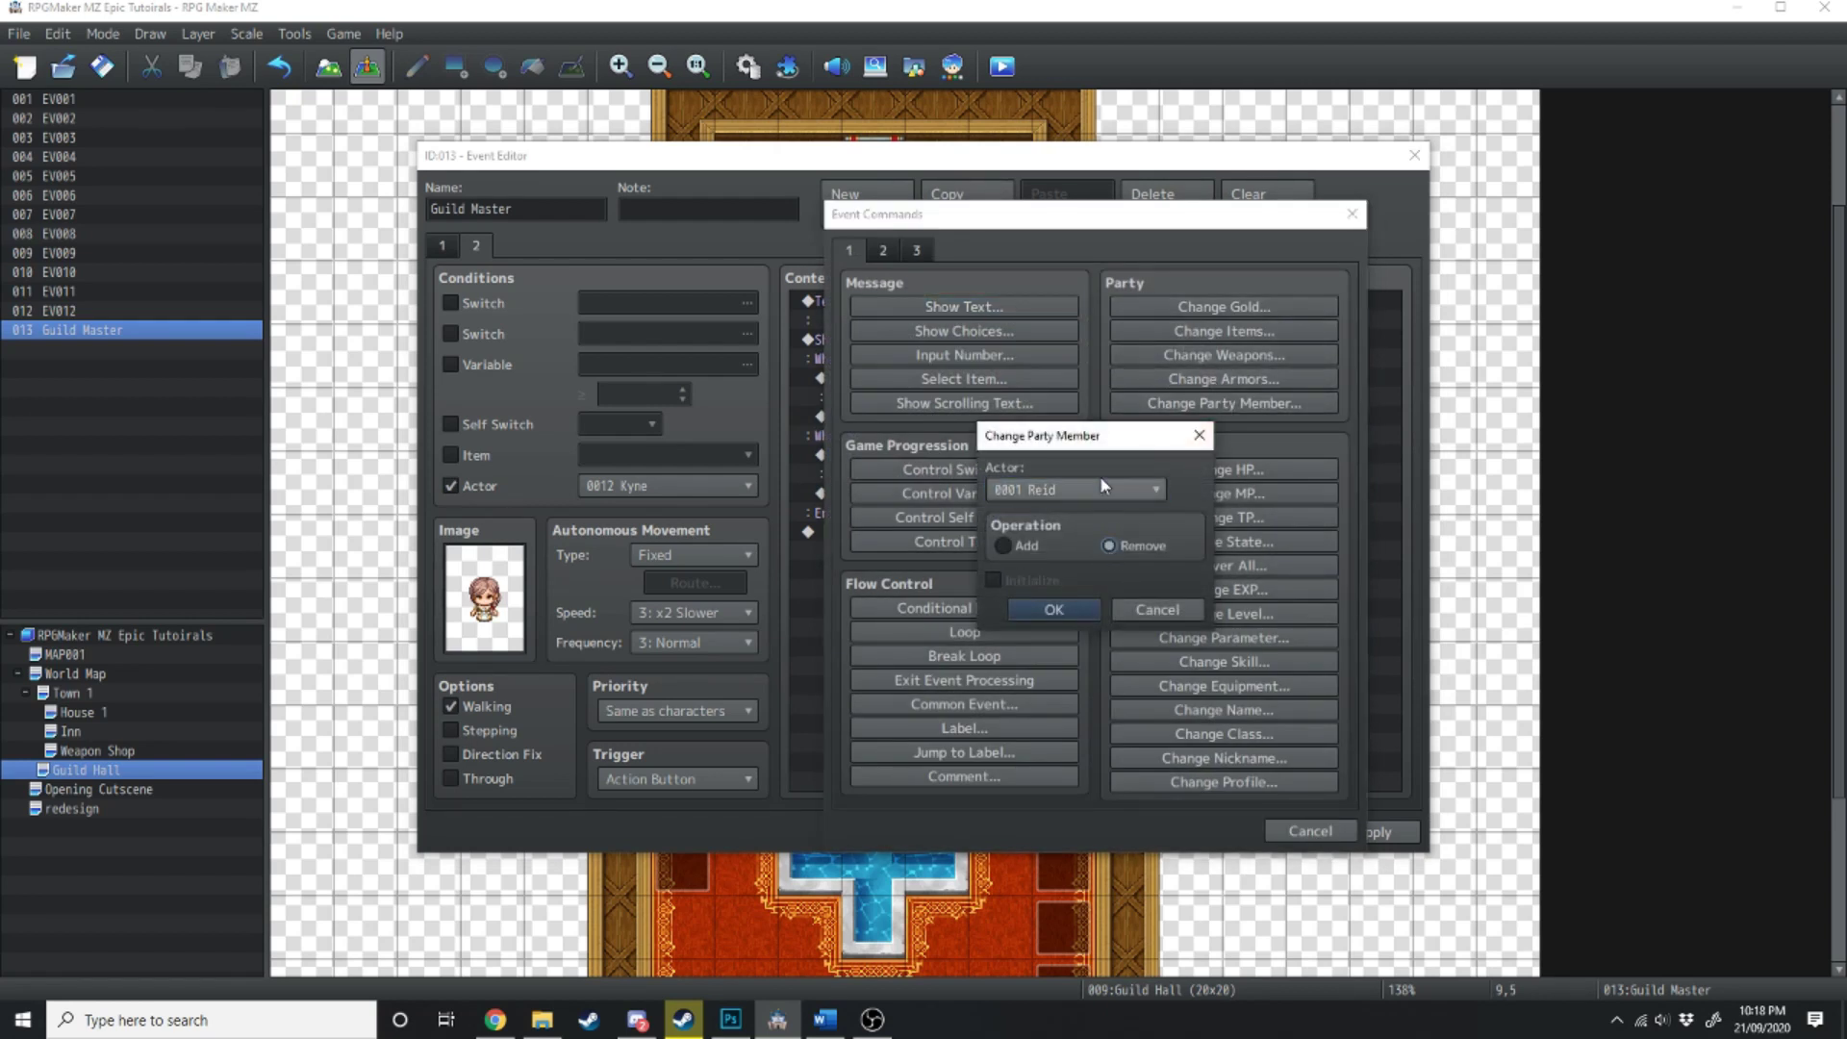
{"action": "left_click", "coordinate": [1076, 489]}
{"action": "left_click", "coordinate": [1056, 754]}
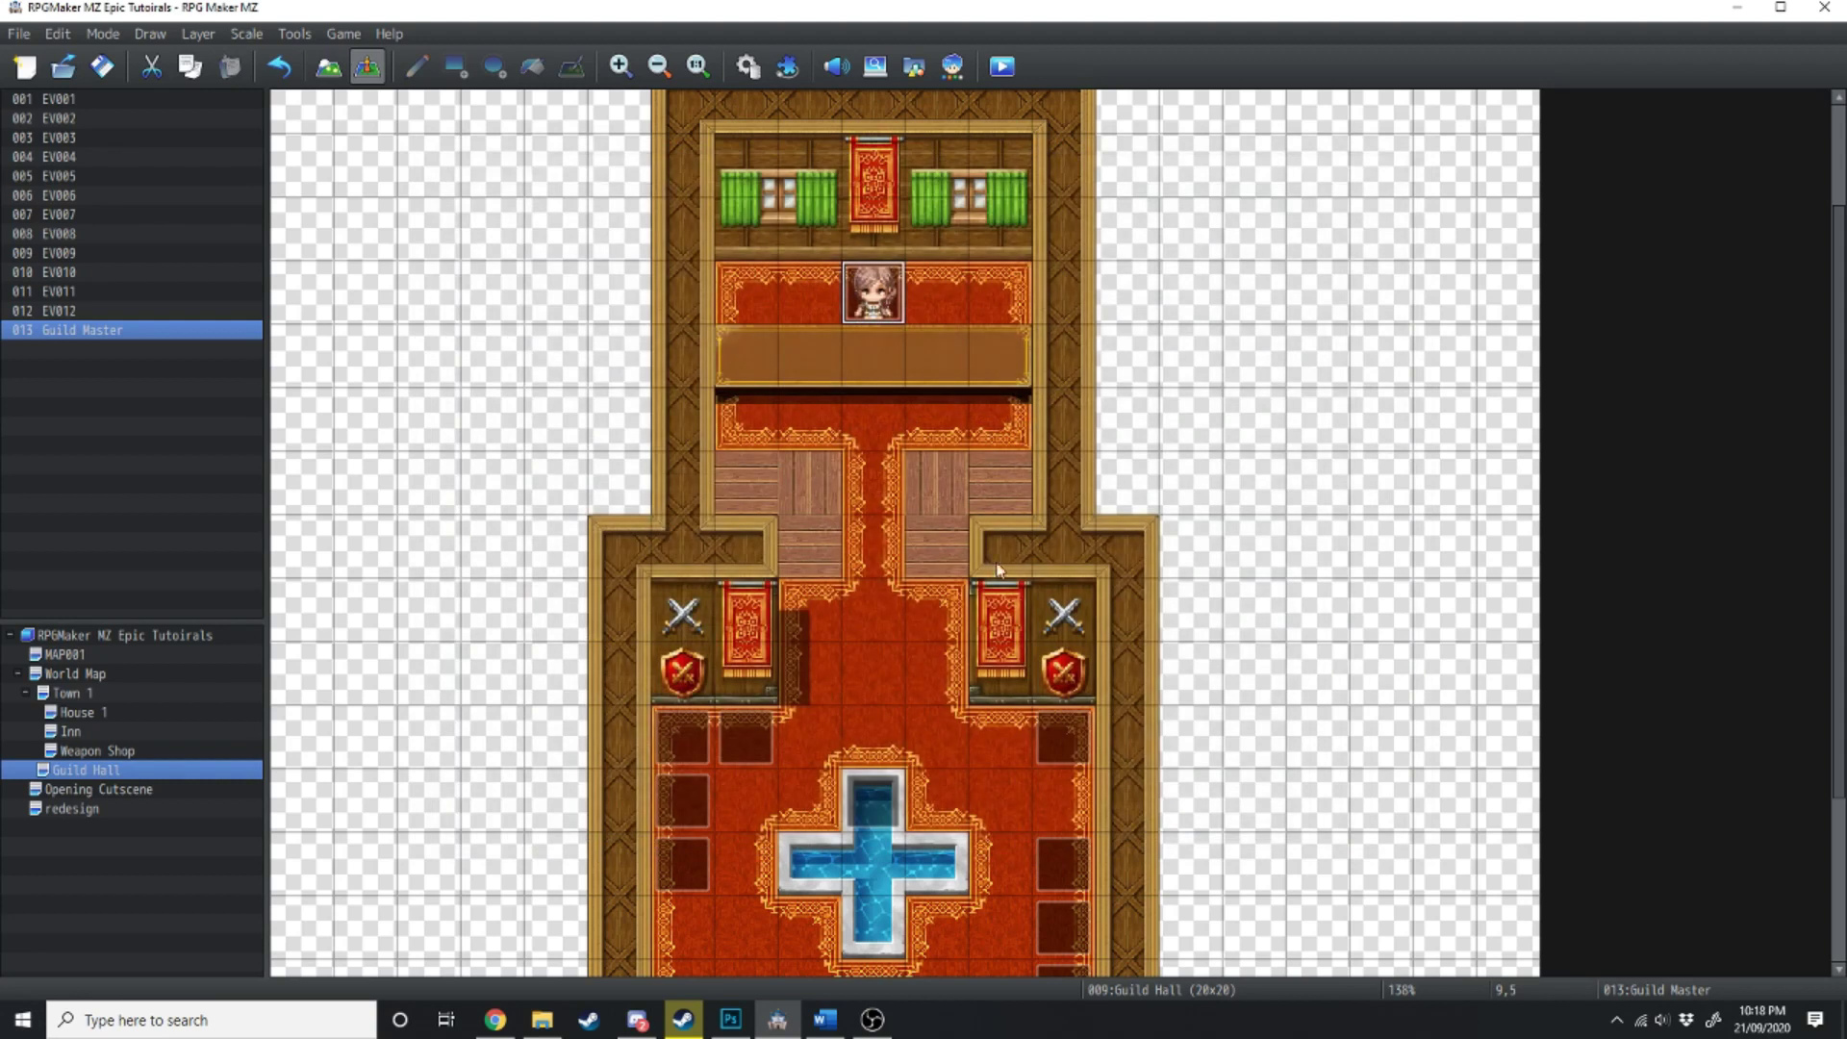
- Create event EV014 on the hall floor using Kyne's sprite from the main party sheet
{"action": "scroll", "coordinate": [931, 433], "scroll_direction": "up", "scroll_amount": 1}
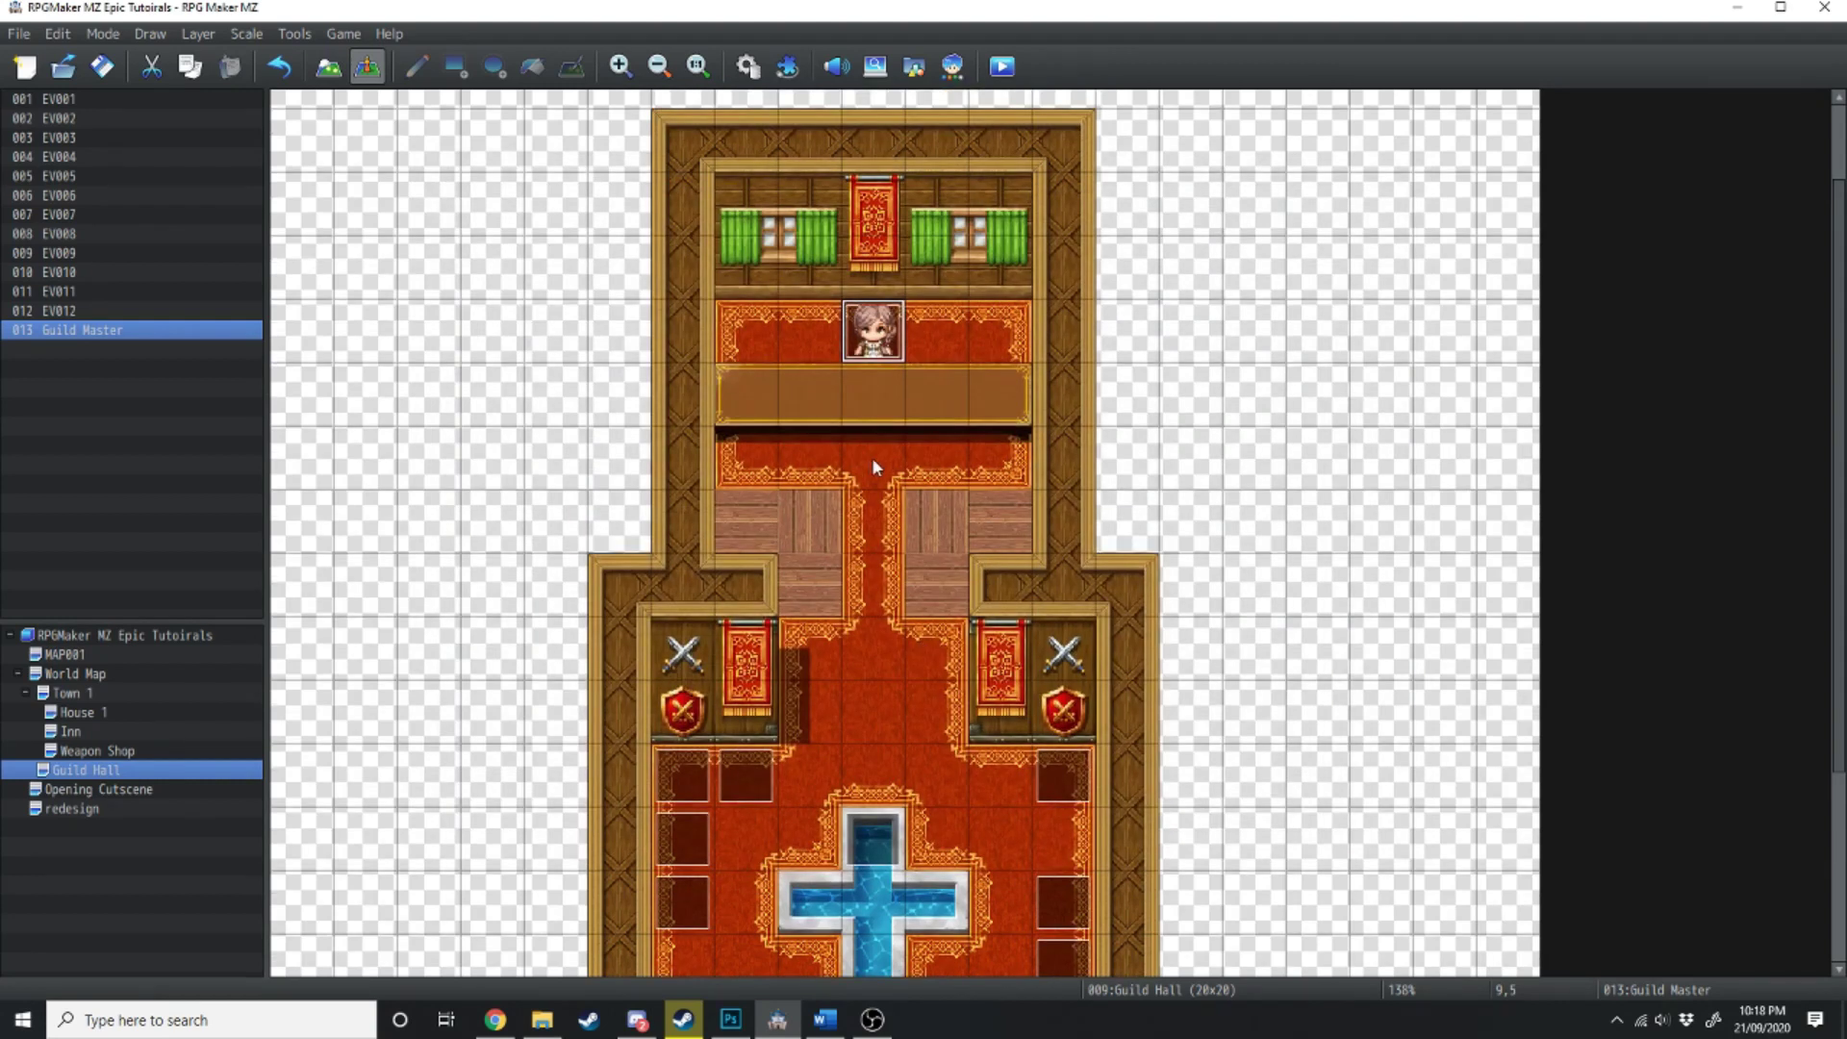
{"action": "double_click", "coordinate": [756, 526]}
{"action": "double_click", "coordinate": [484, 596]}
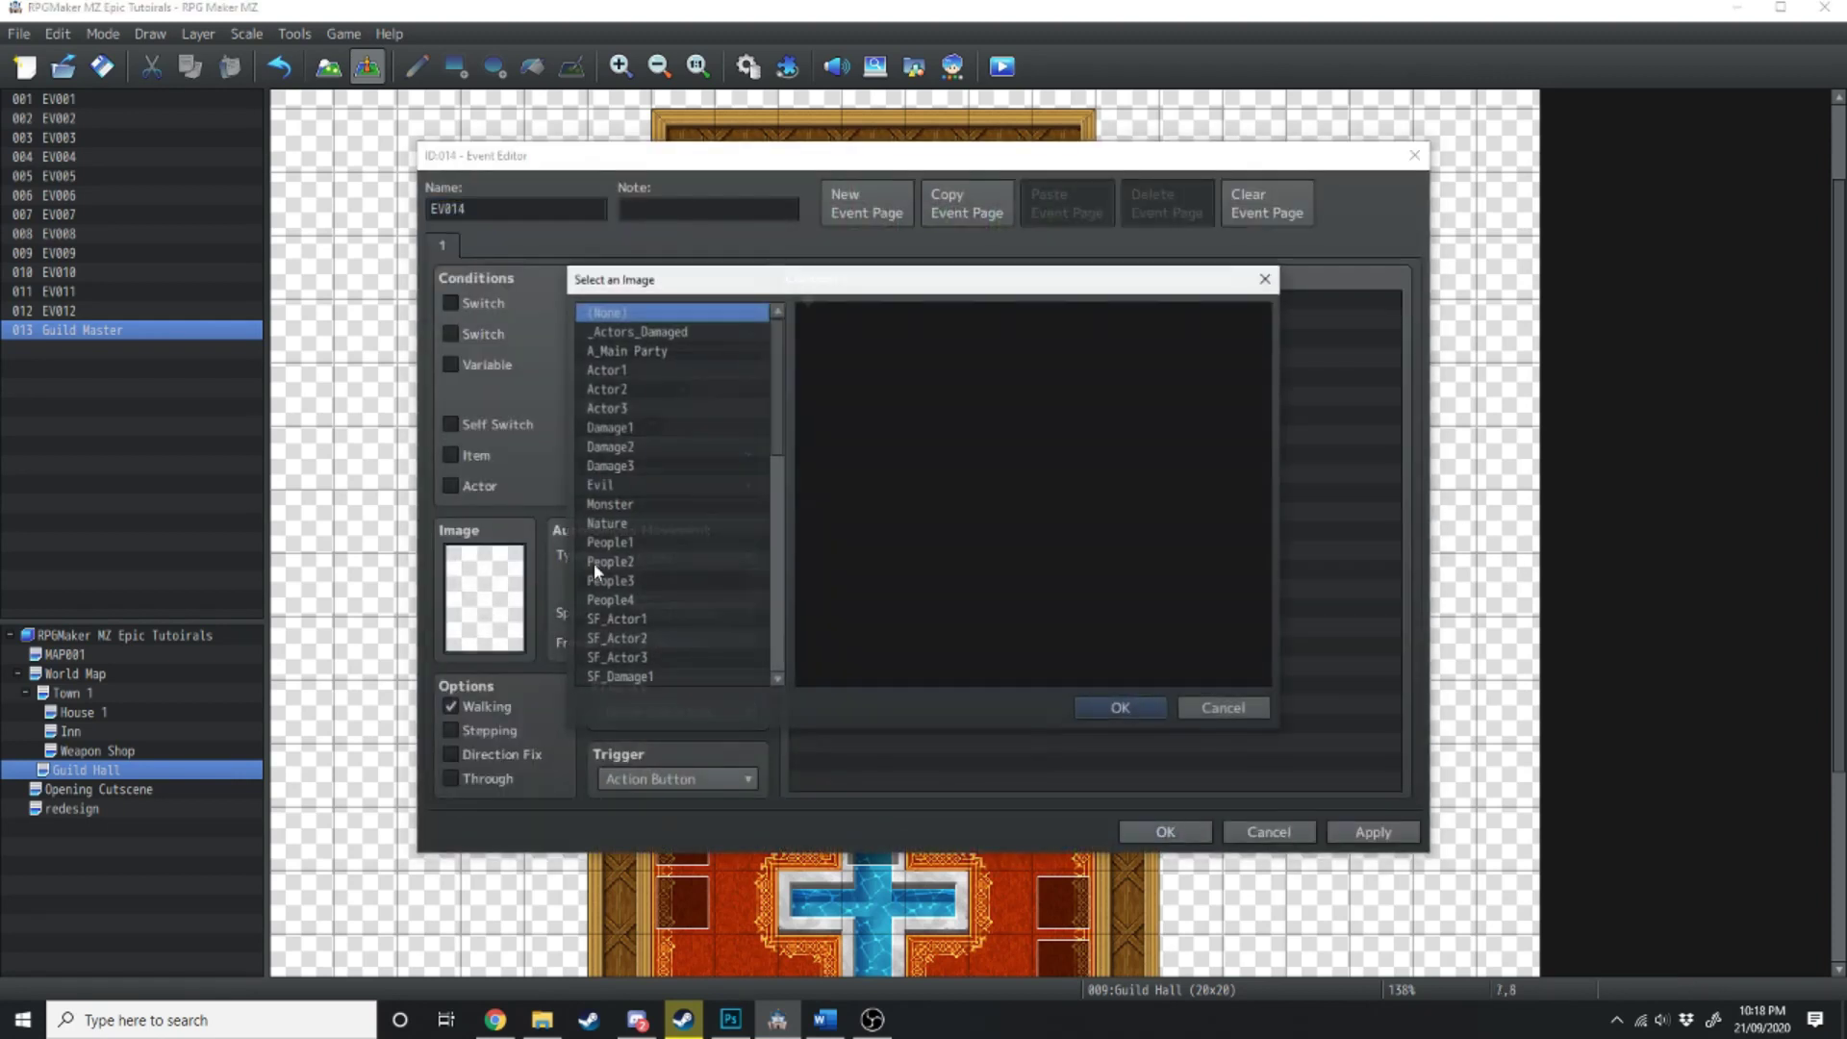
{"action": "left_click", "coordinate": [731, 408]}
{"action": "left_click", "coordinate": [678, 330]}
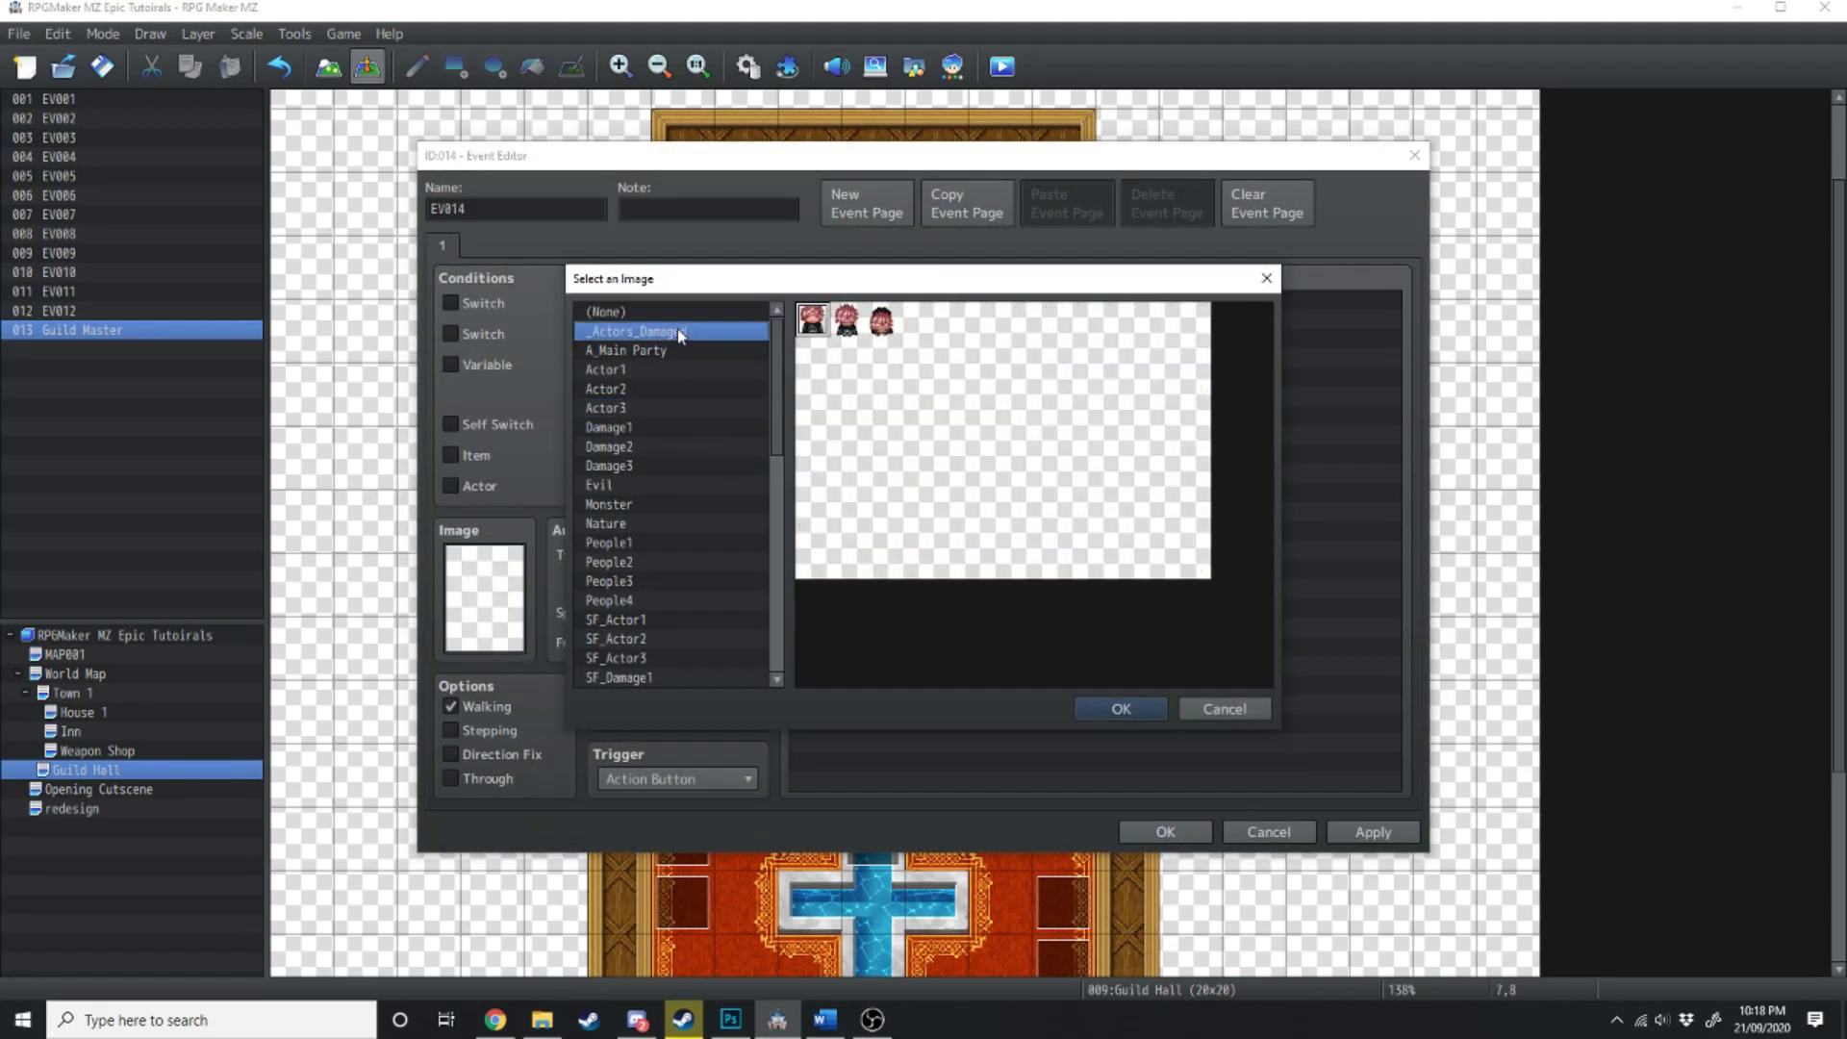
{"action": "left_click", "coordinate": [673, 350]}
{"action": "double_click", "coordinate": [1068, 382]}
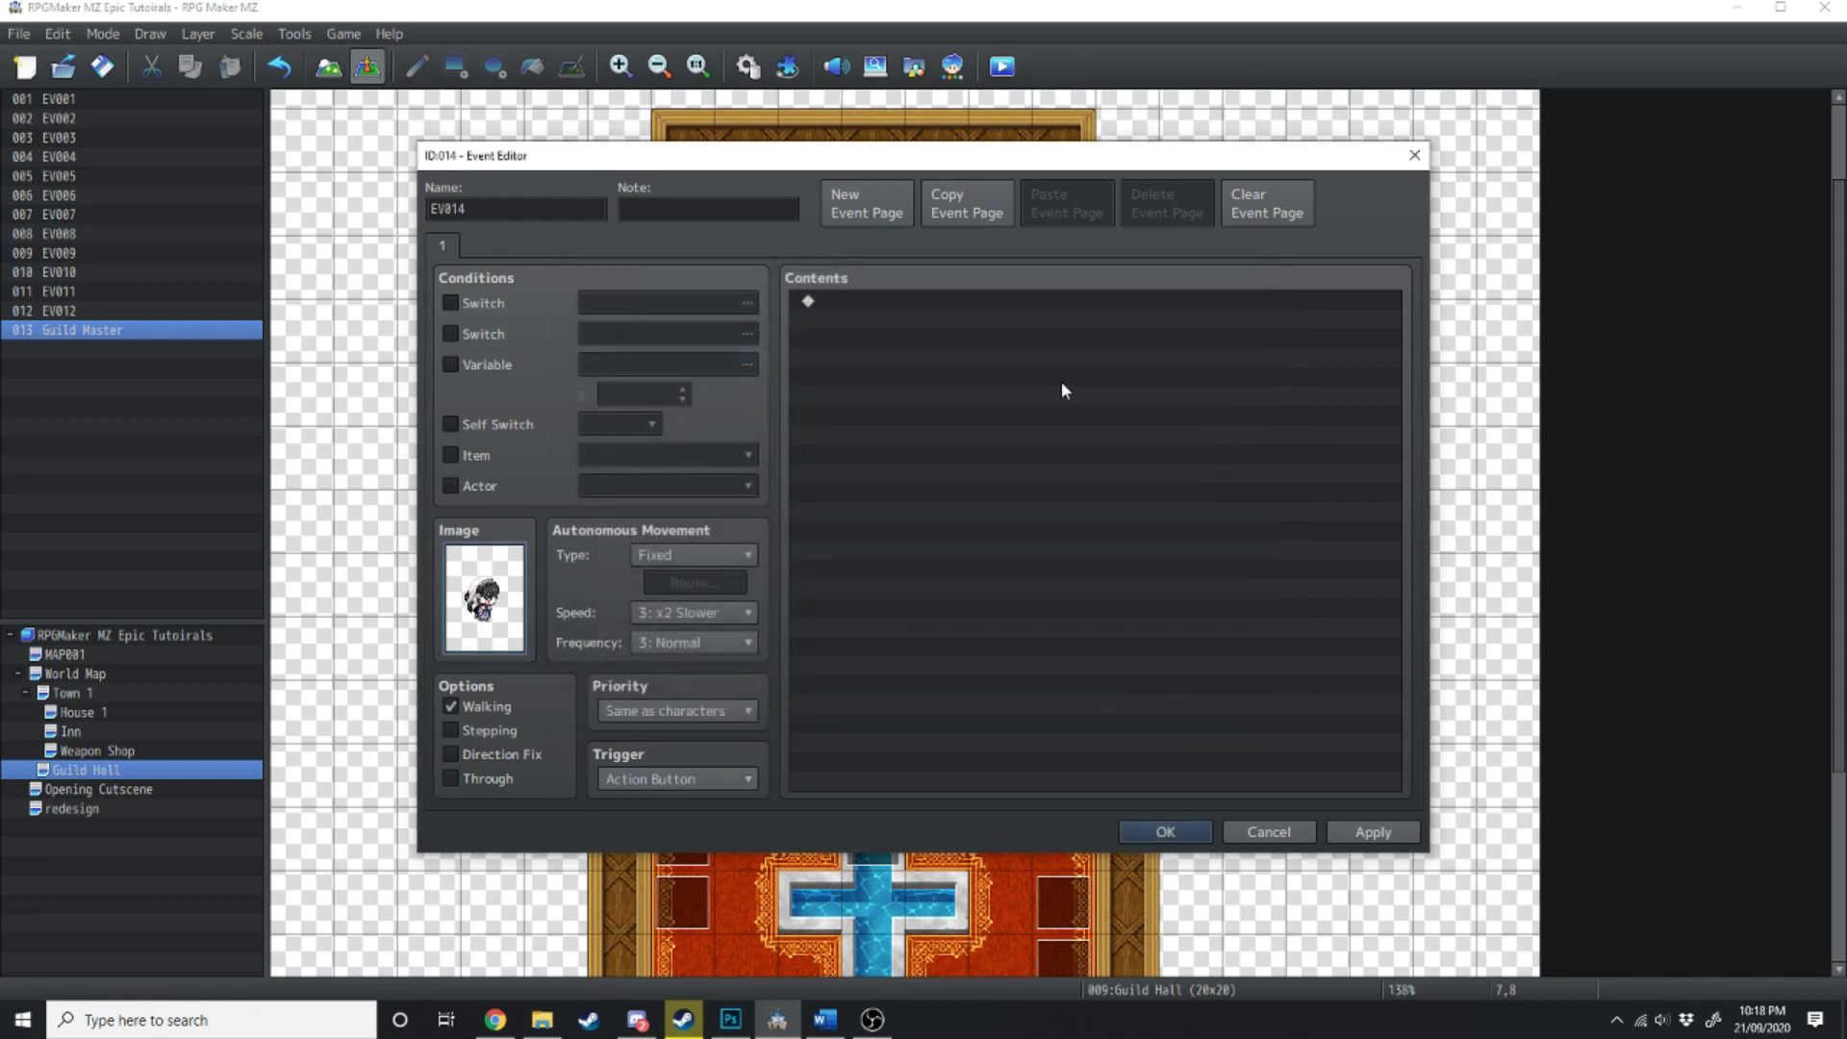
- Add a Show Text with Kyne's face: 'I really want to go on an adventure!'
{"action": "double_click", "coordinate": [869, 306]}
{"action": "left_click", "coordinate": [903, 304]}
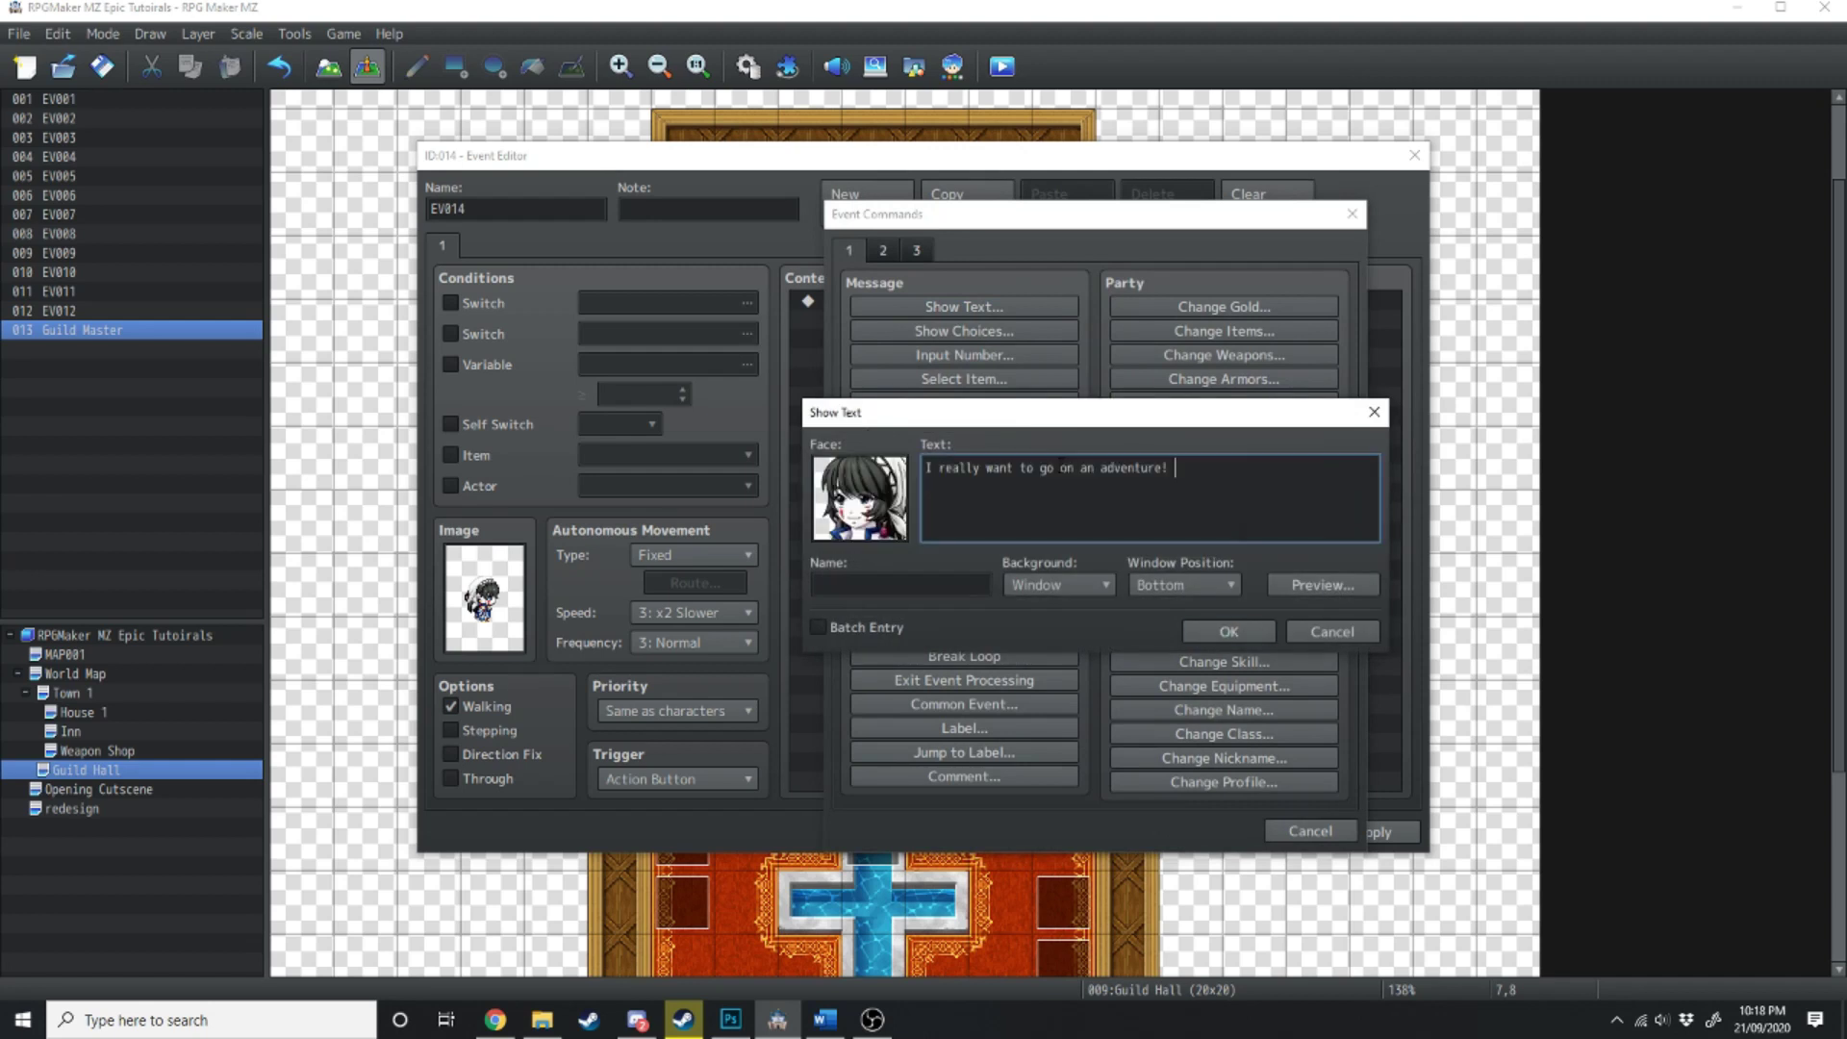
{"action": "left_click", "coordinate": [1232, 633]}
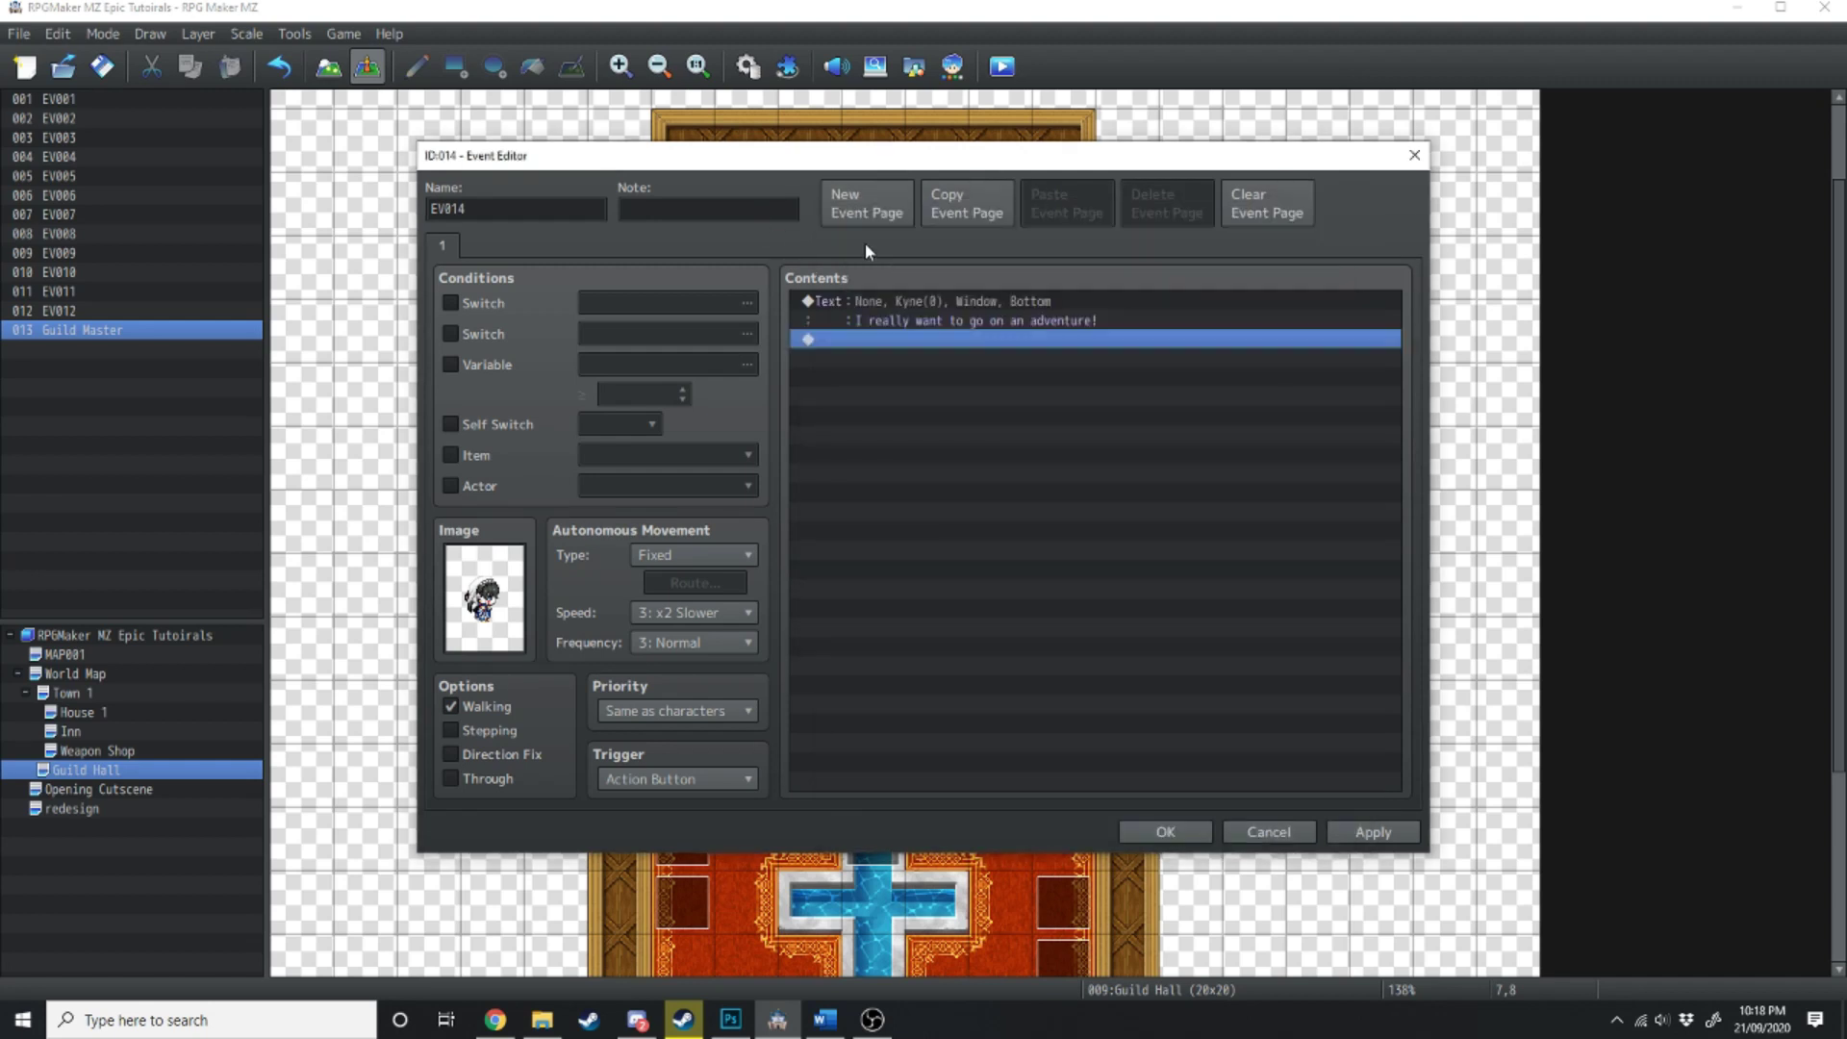
- Give EV014 an imageless second page requiring actor 0012 Kyne, then apply and close
{"action": "left_click", "coordinate": [874, 212]}
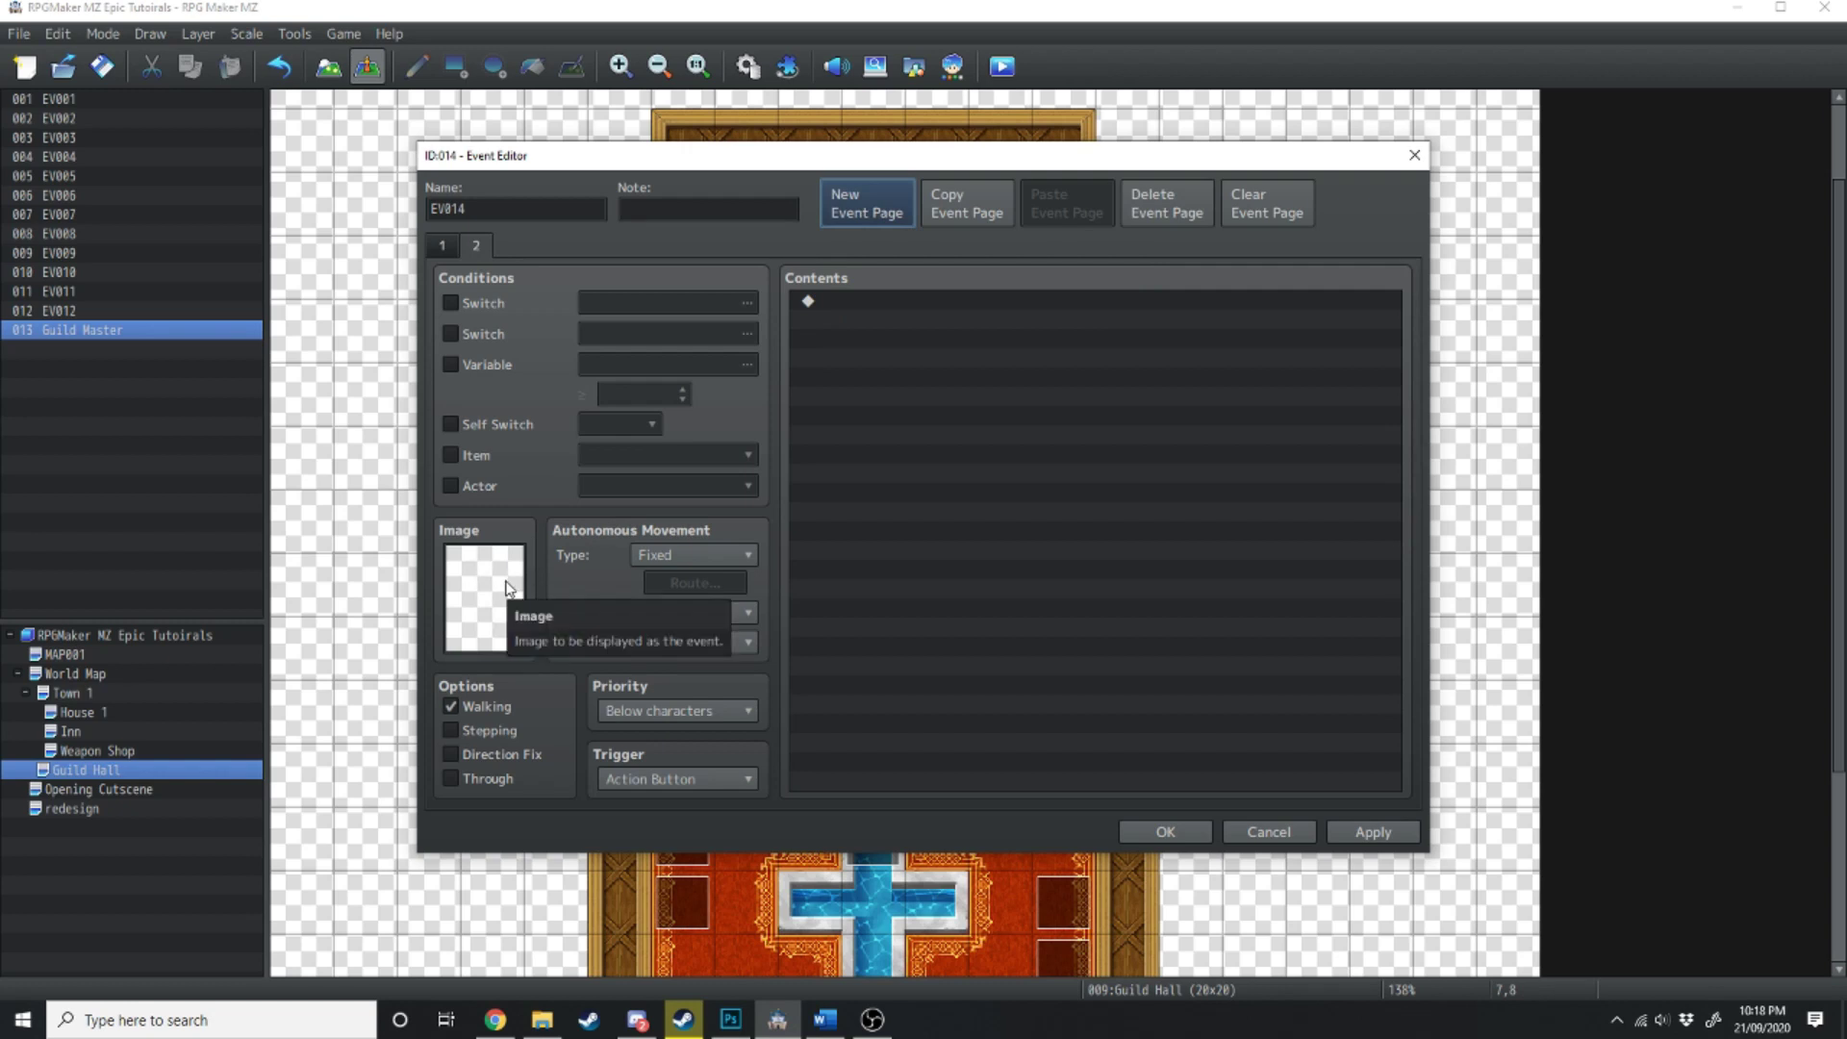
{"action": "left_click", "coordinate": [451, 486]}
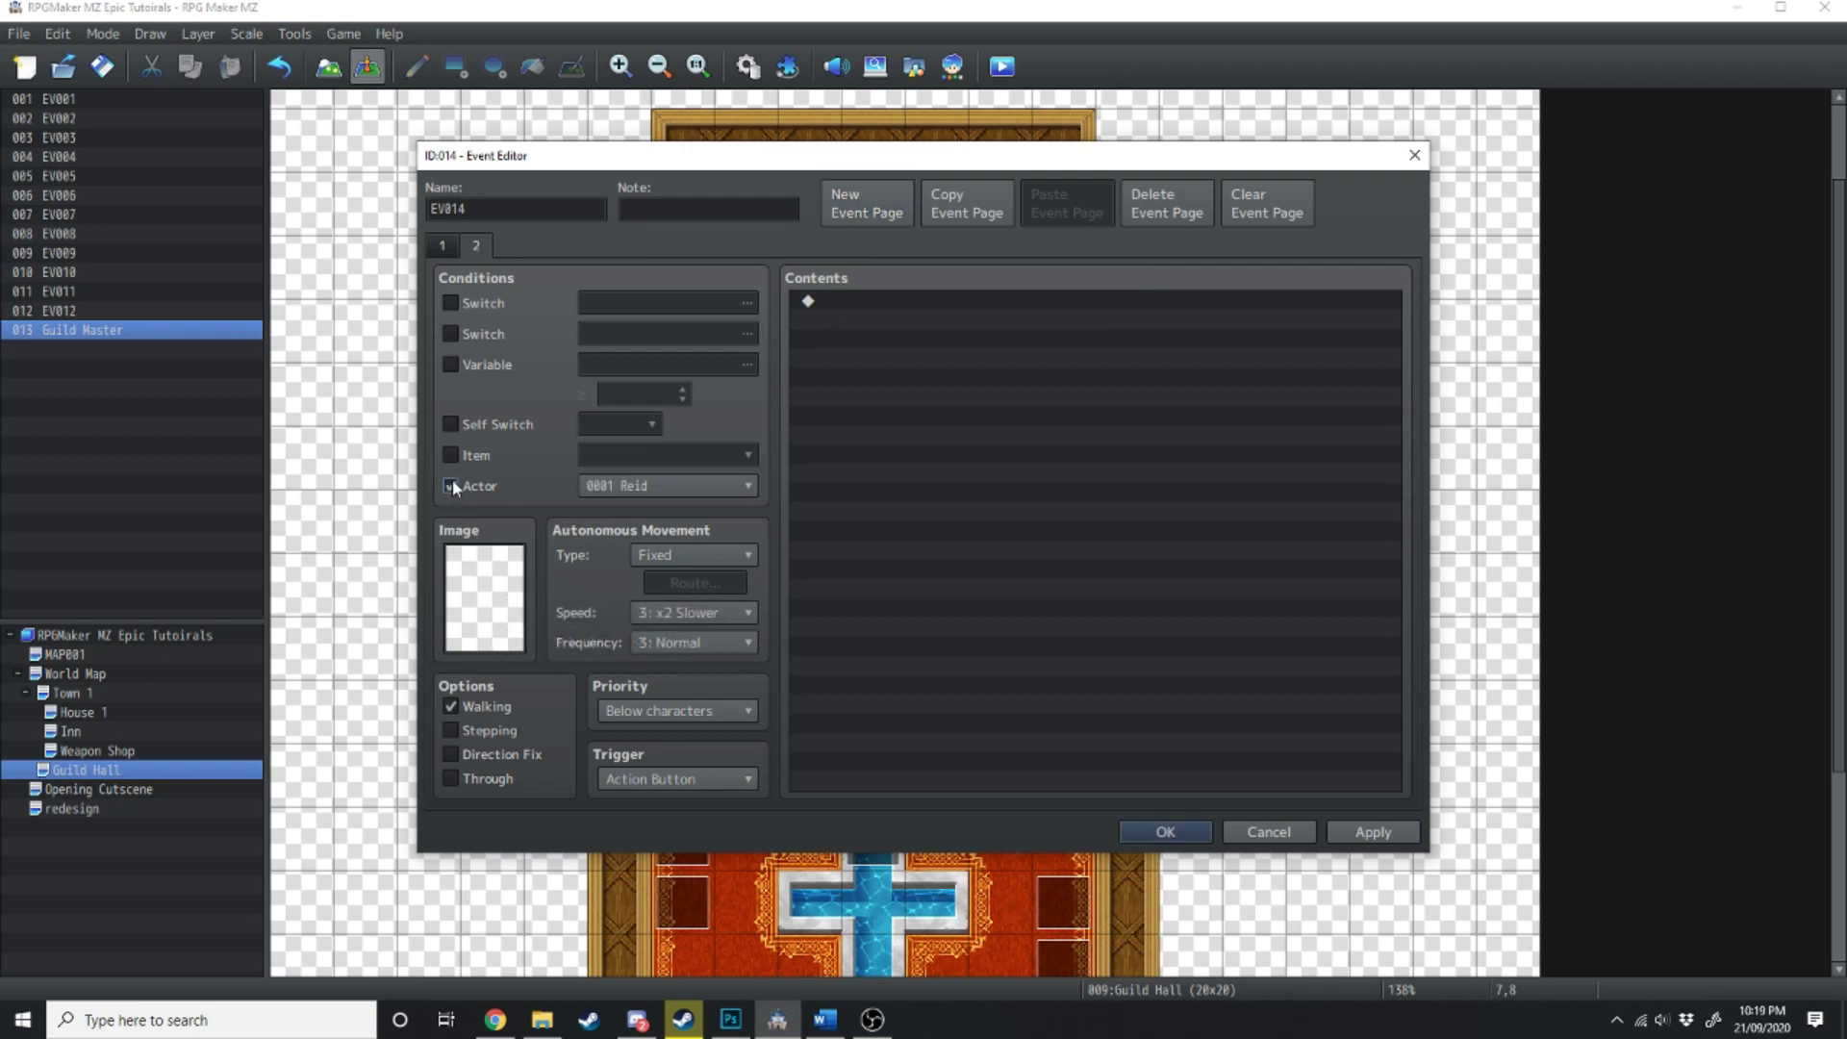
{"action": "left_click", "coordinate": [622, 485]}
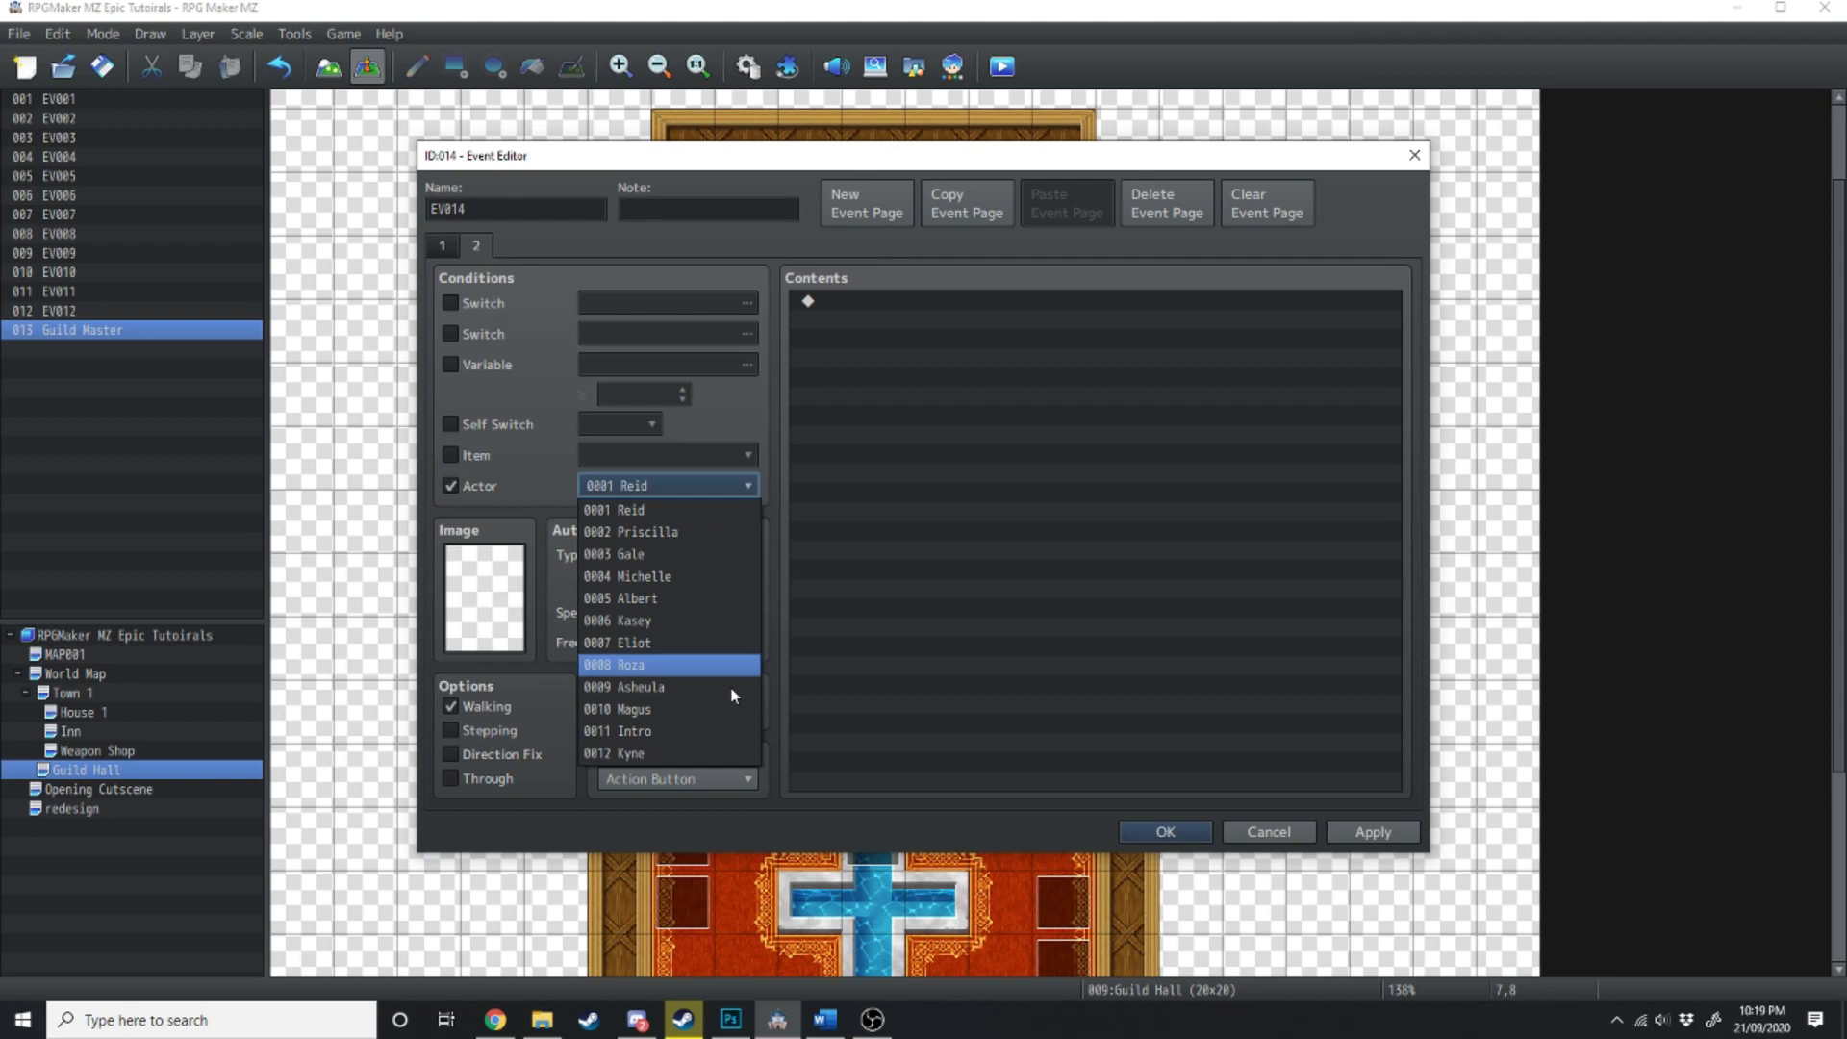
{"action": "left_click", "coordinate": [654, 753]}
{"action": "left_click", "coordinate": [1348, 830]}
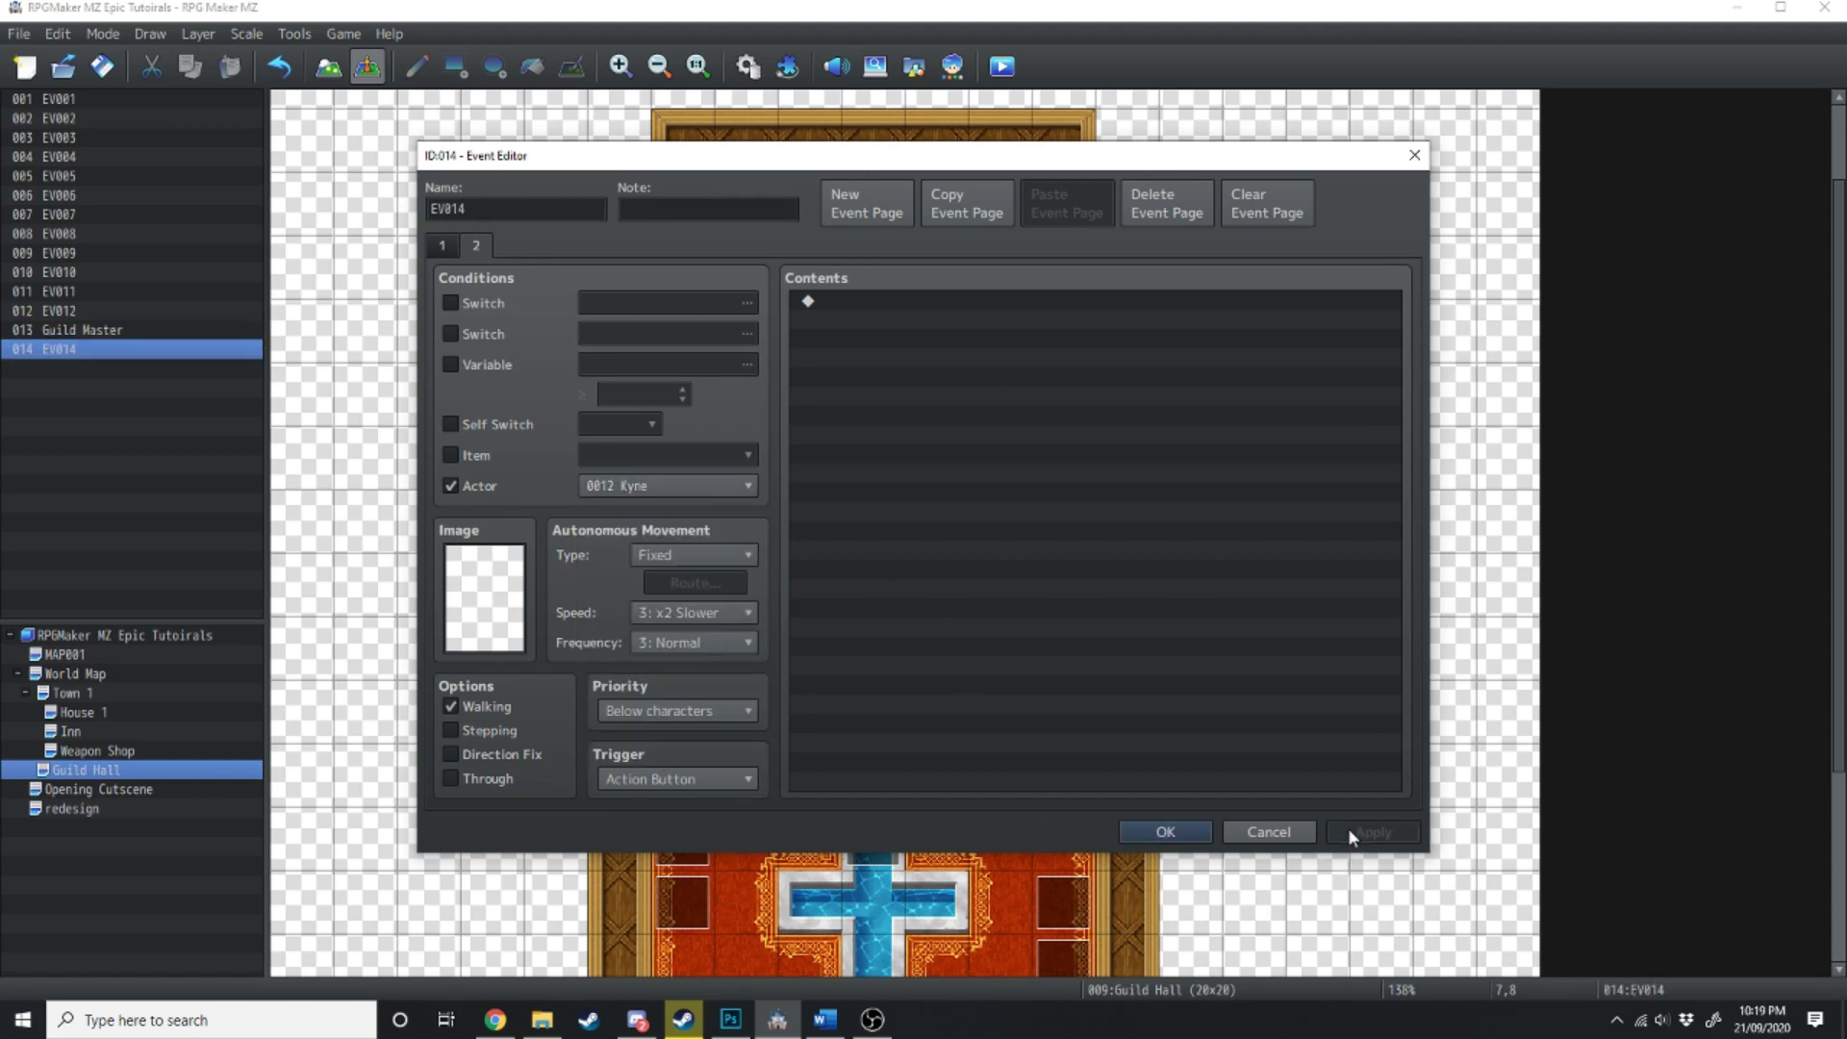
{"action": "left_click", "coordinate": [1191, 835]}
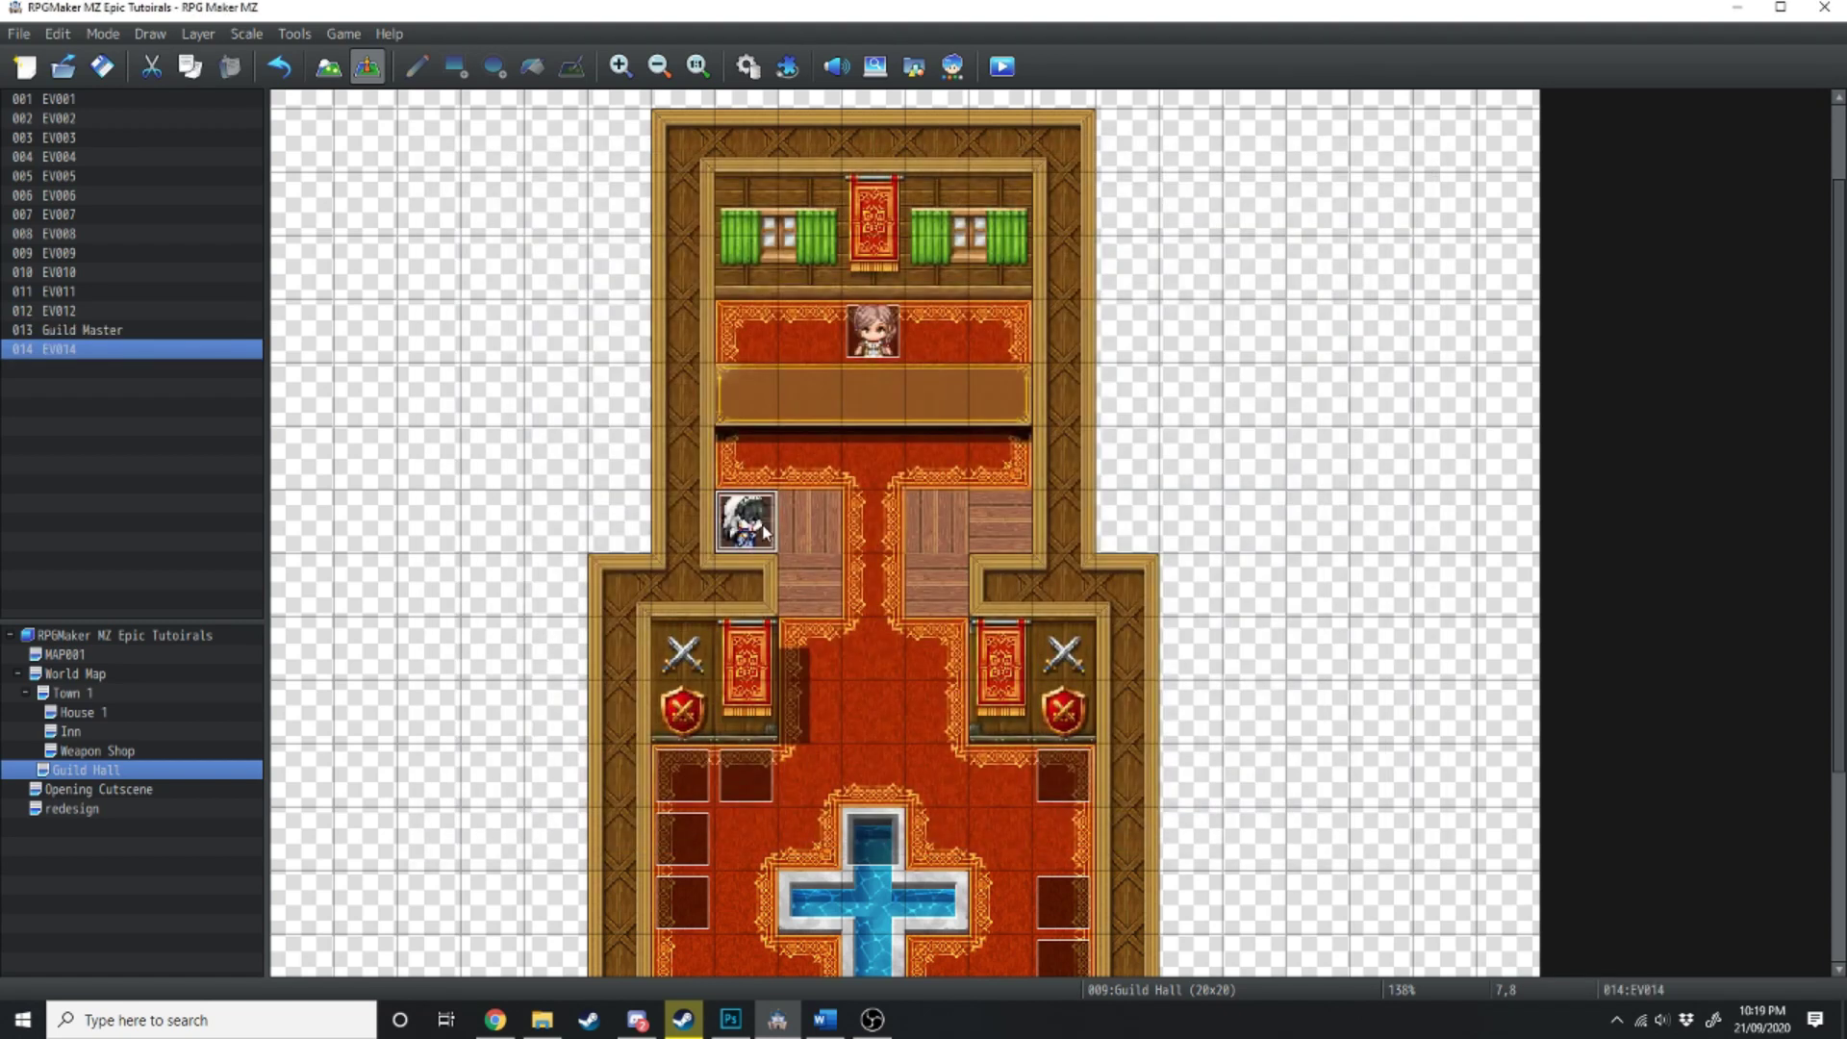
- Set EV014's first page to Random autonomous movement at speed 4: Normal and apply
{"action": "double_click", "coordinate": [760, 527]}
{"action": "left_click", "coordinate": [693, 555]}
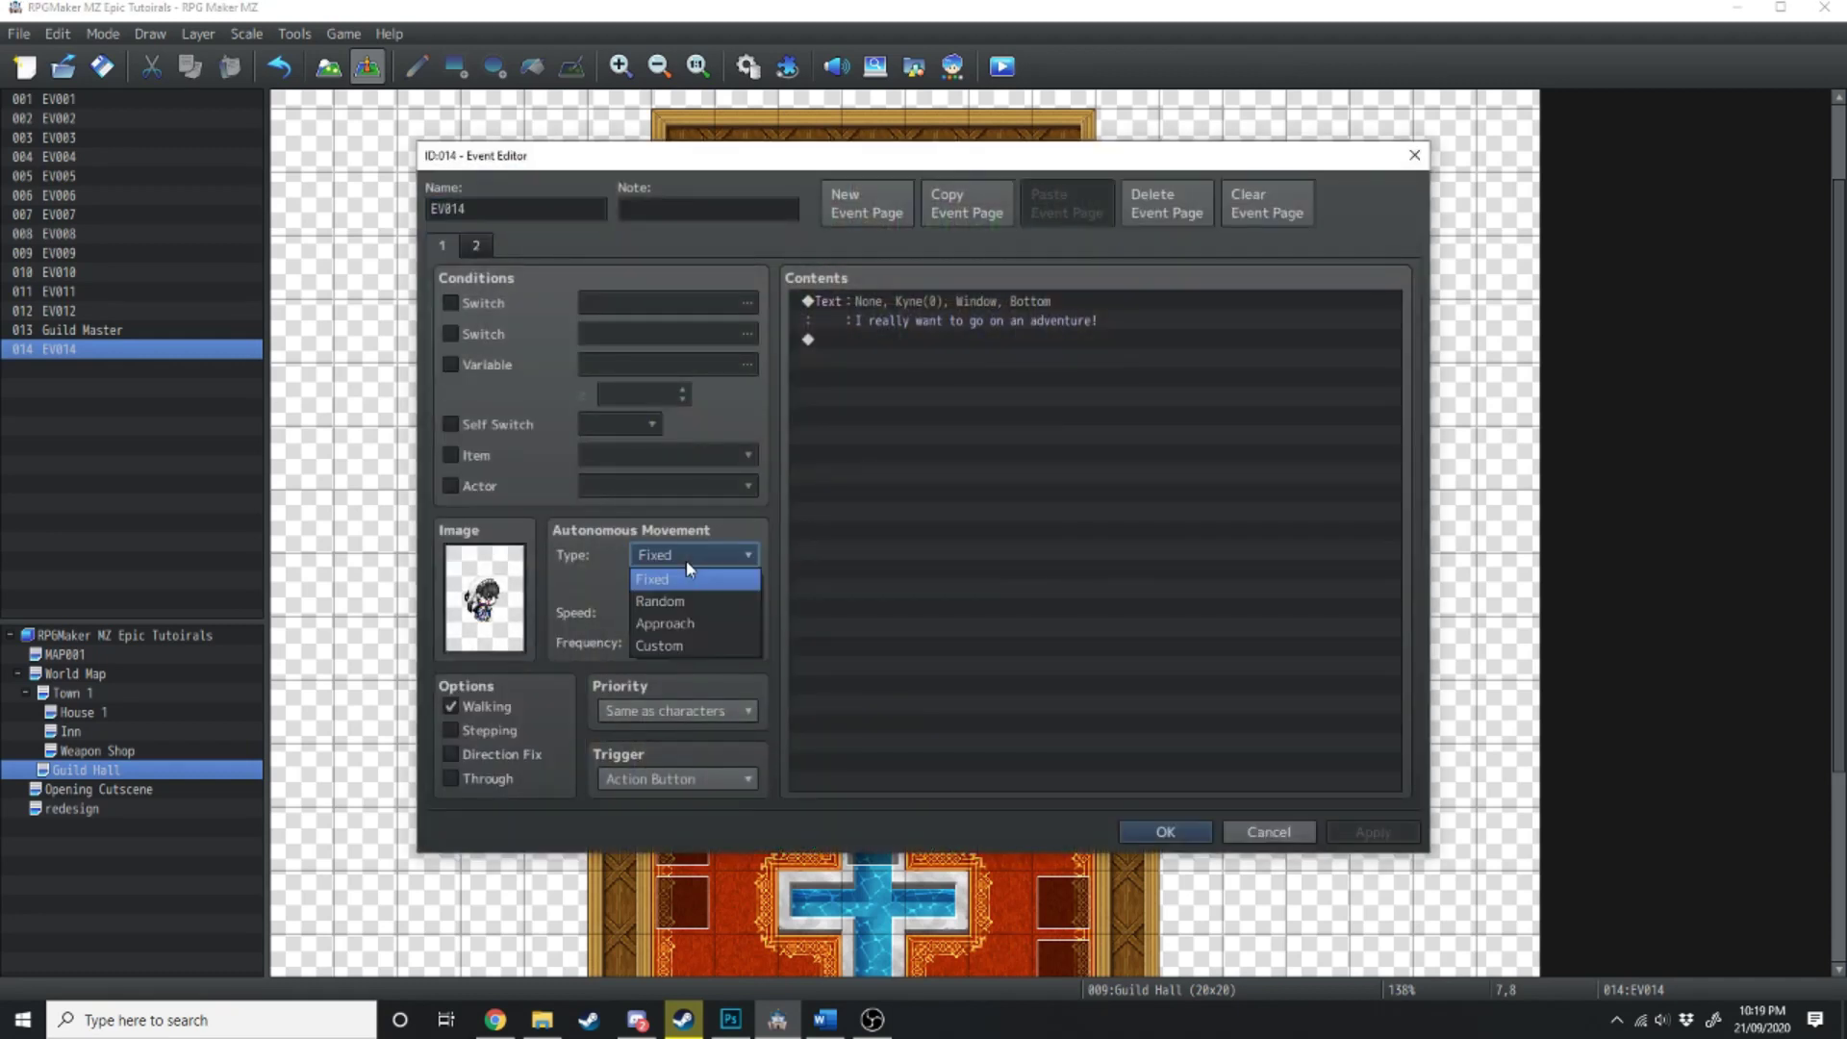
{"action": "left_click", "coordinate": [663, 601]}
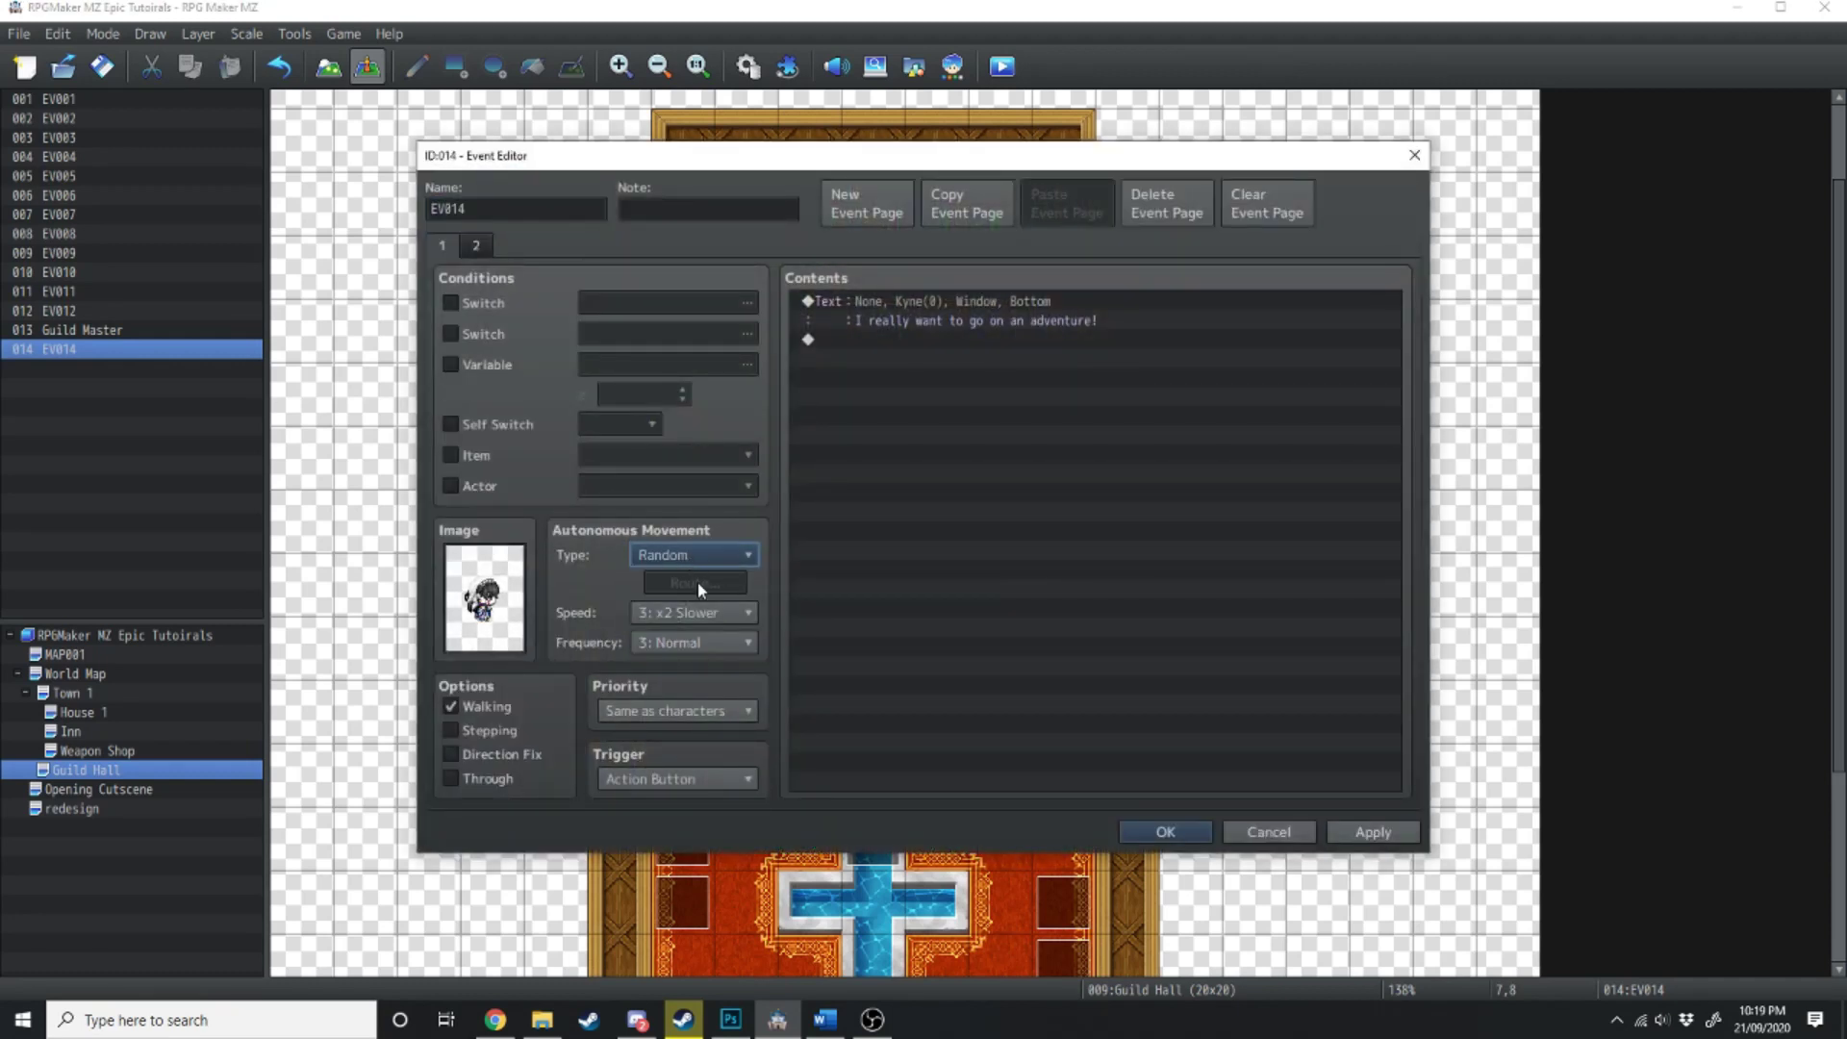
{"action": "left_click", "coordinate": [694, 613]}
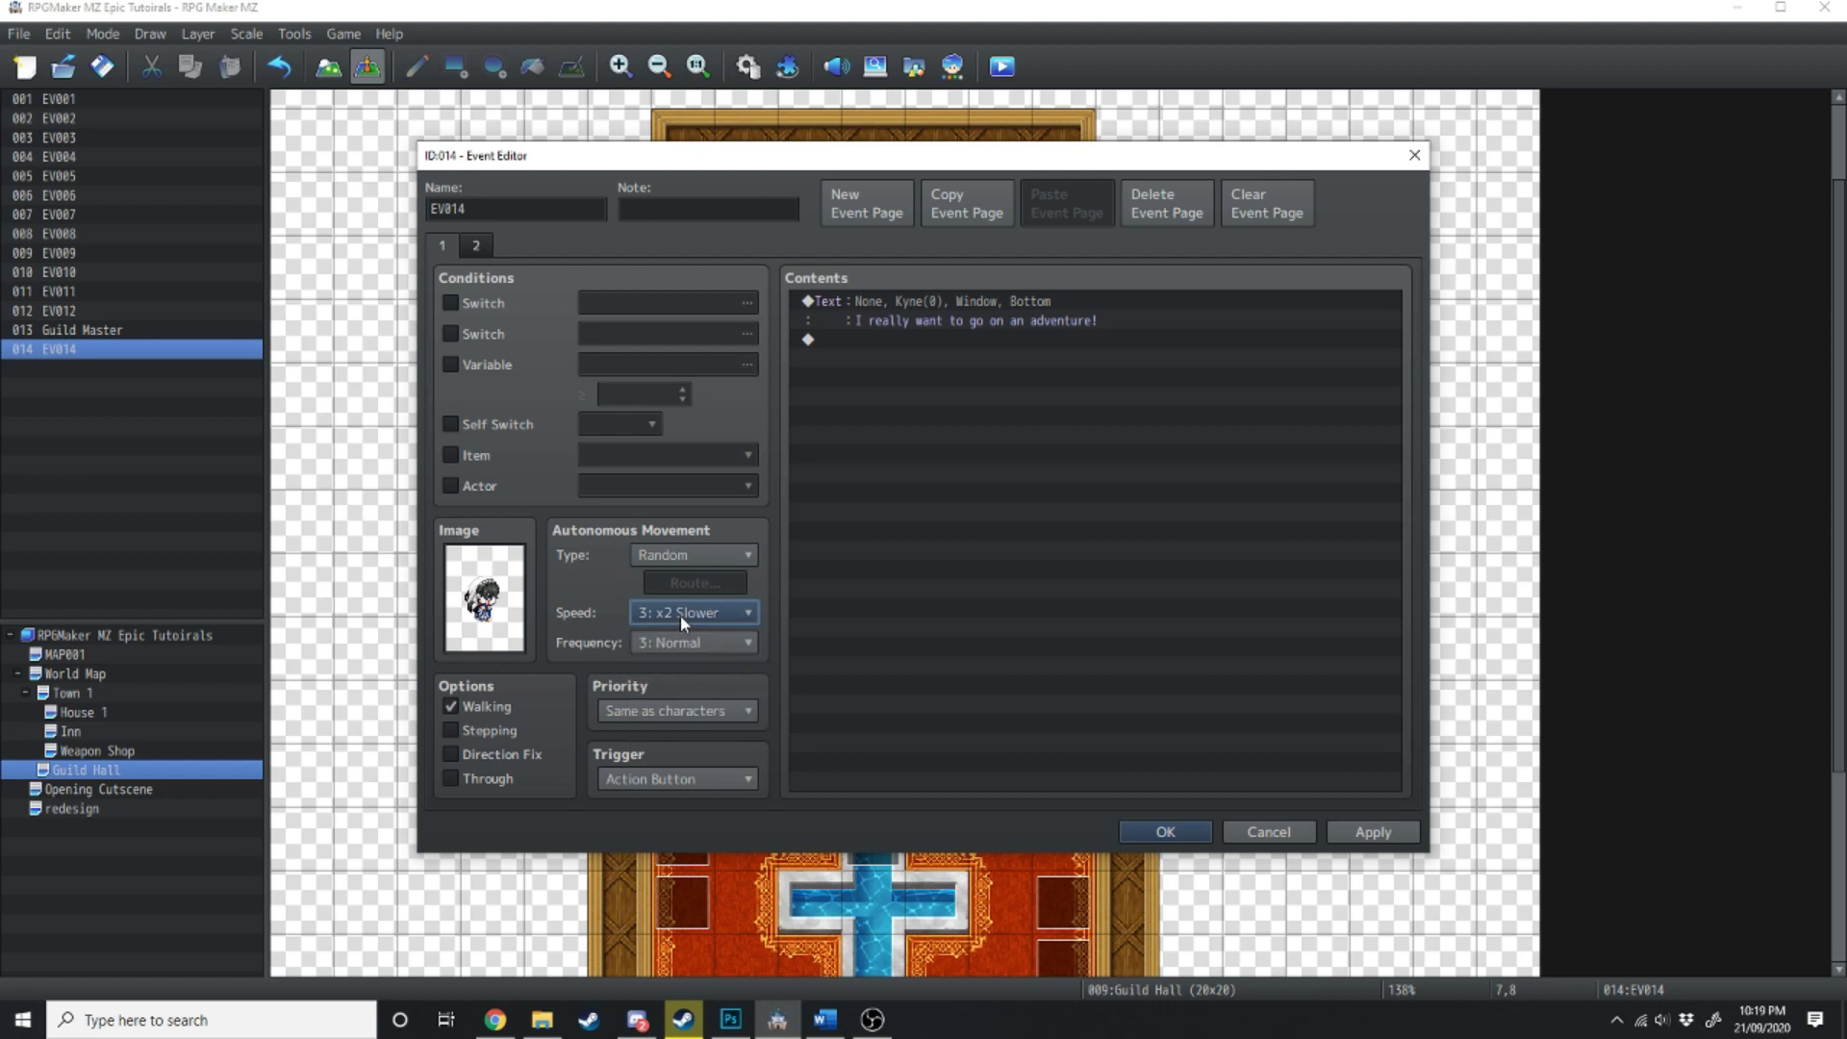
{"action": "left_click", "coordinate": [679, 615]}
{"action": "left_click", "coordinate": [677, 684]}
{"action": "left_click", "coordinate": [694, 643]}
{"action": "left_click", "coordinate": [1372, 831]}
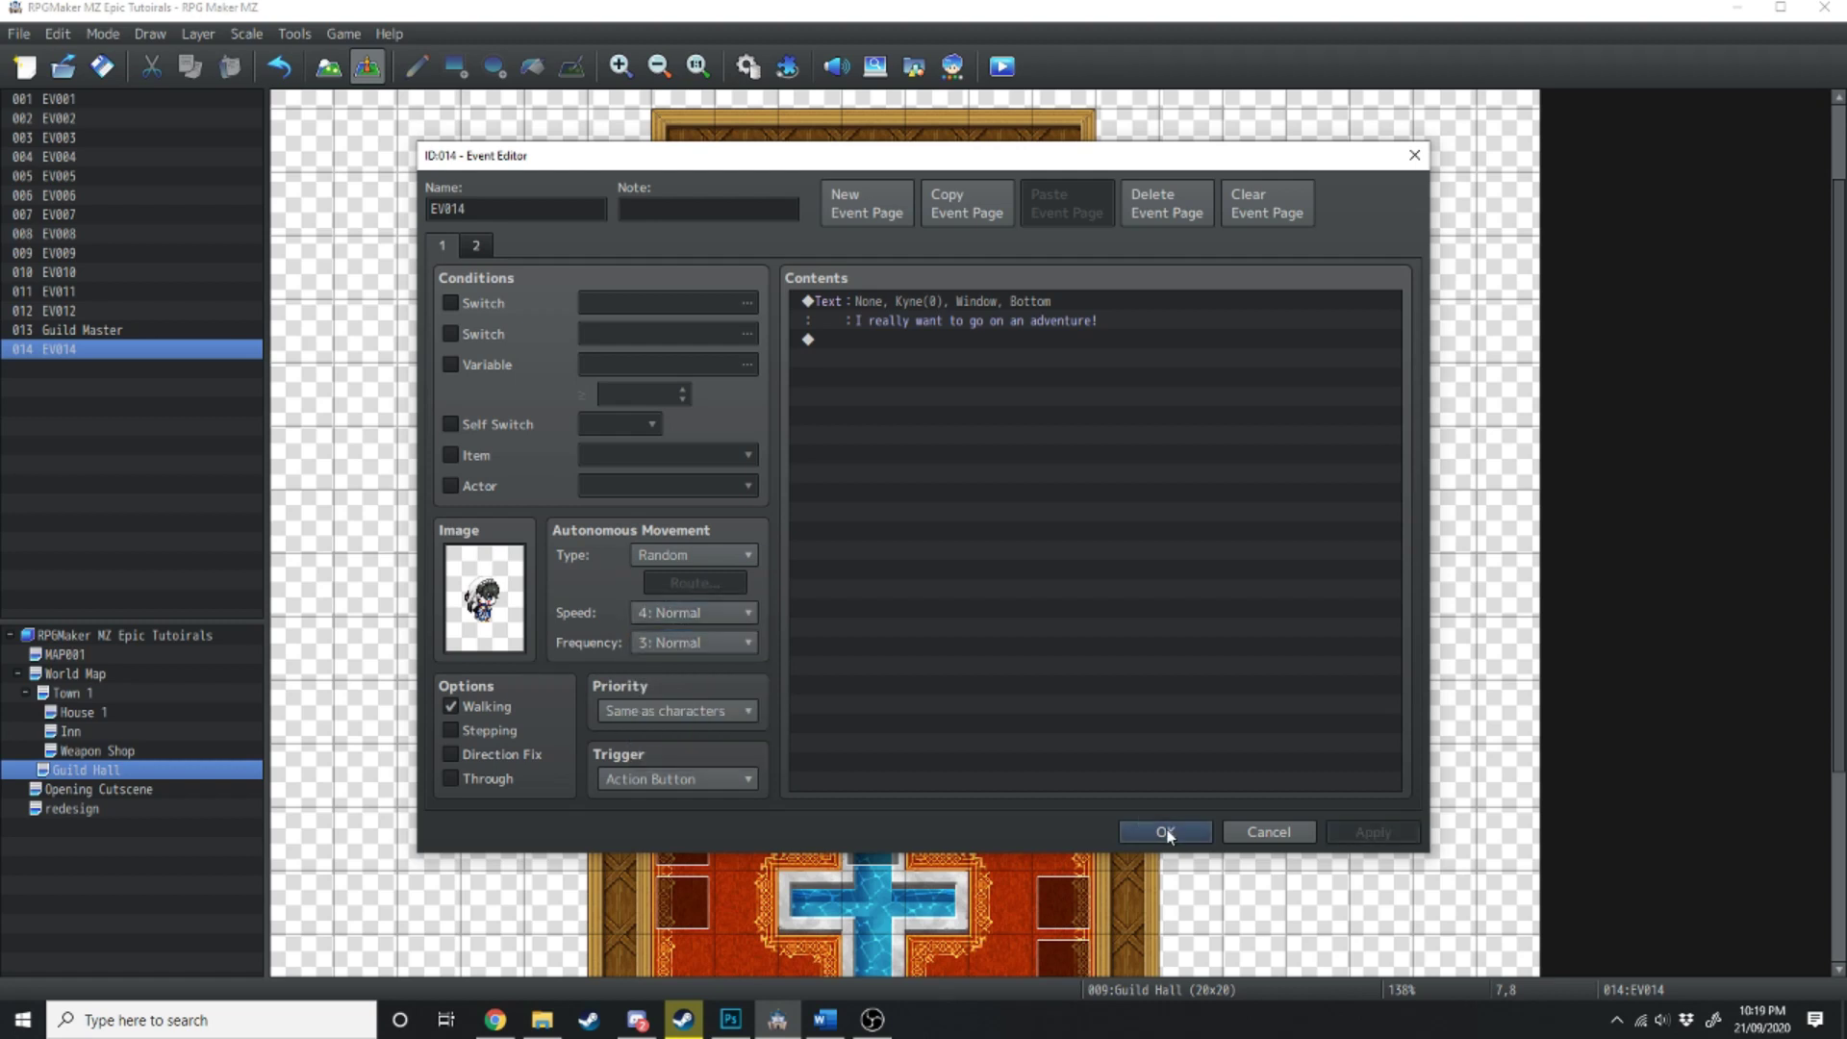
{"action": "left_click", "coordinate": [1166, 832]}
{"action": "left_click", "coordinate": [1001, 70]}
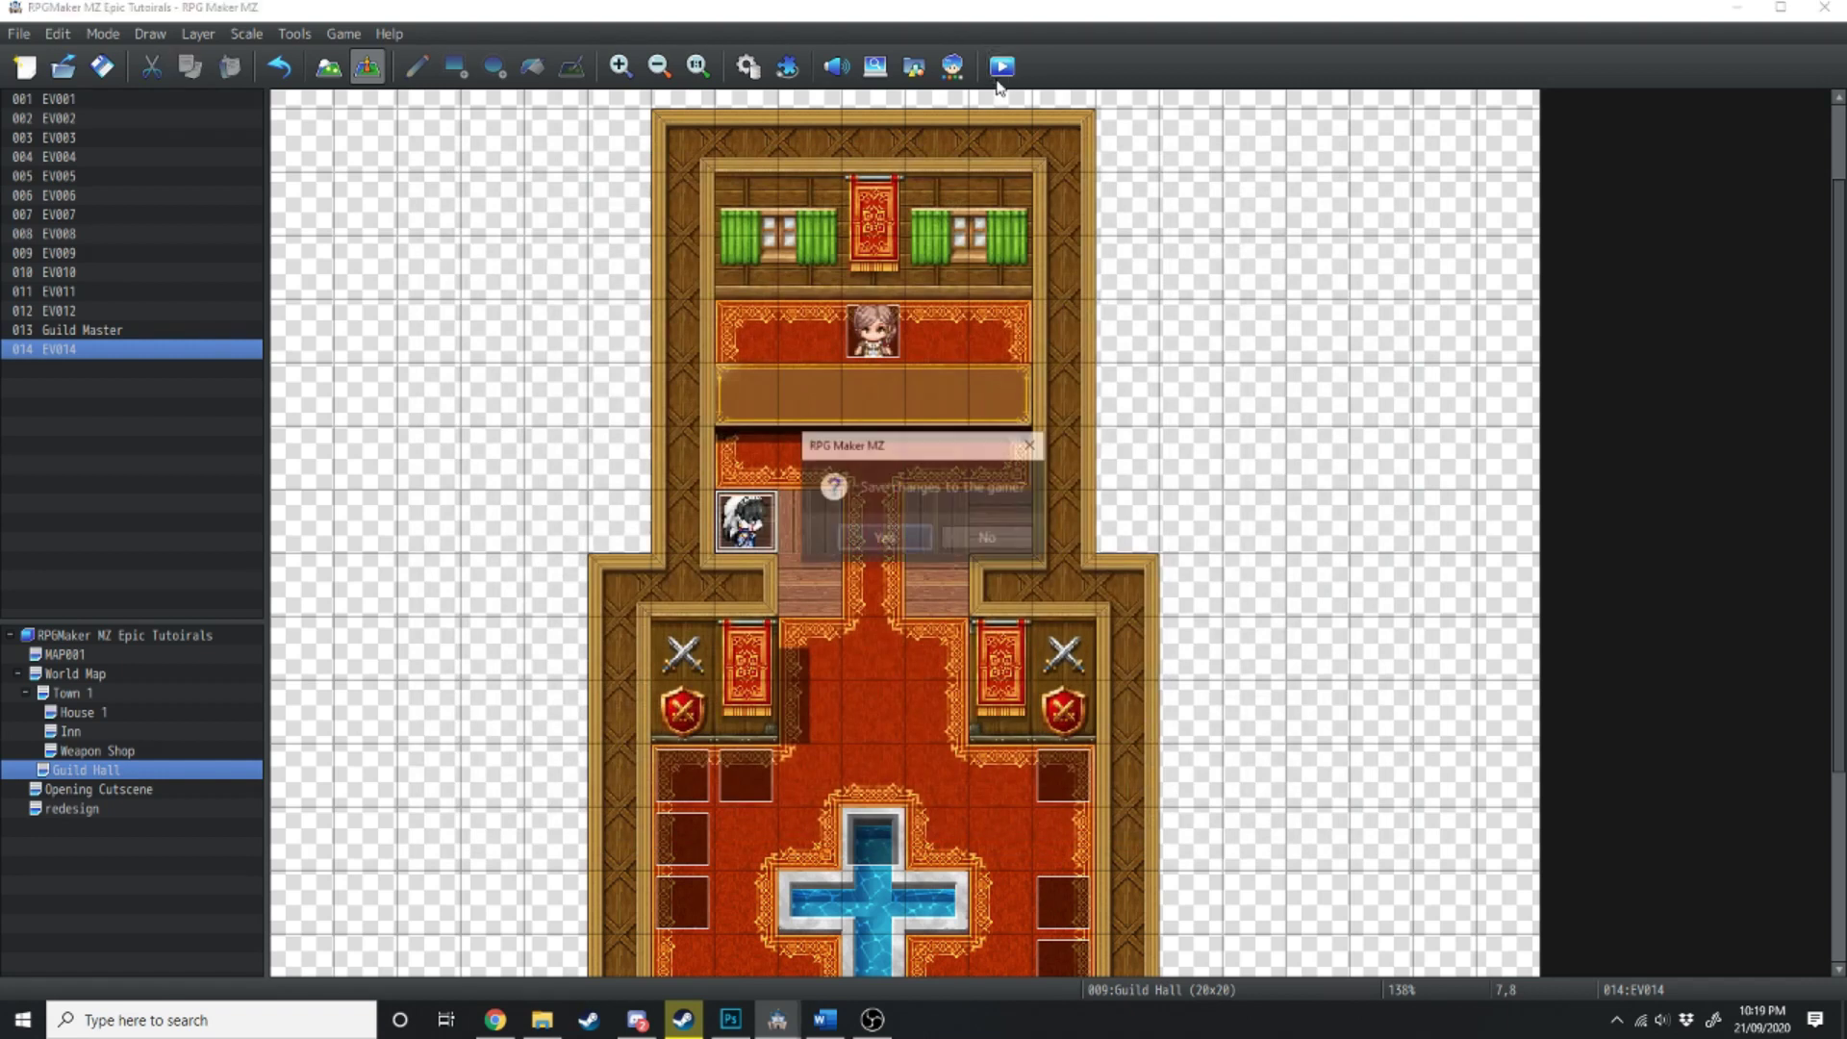
- Start a playtest without saving and walk past the fountain and maid to the Guild Master
{"action": "left_click", "coordinate": [1002, 529]}
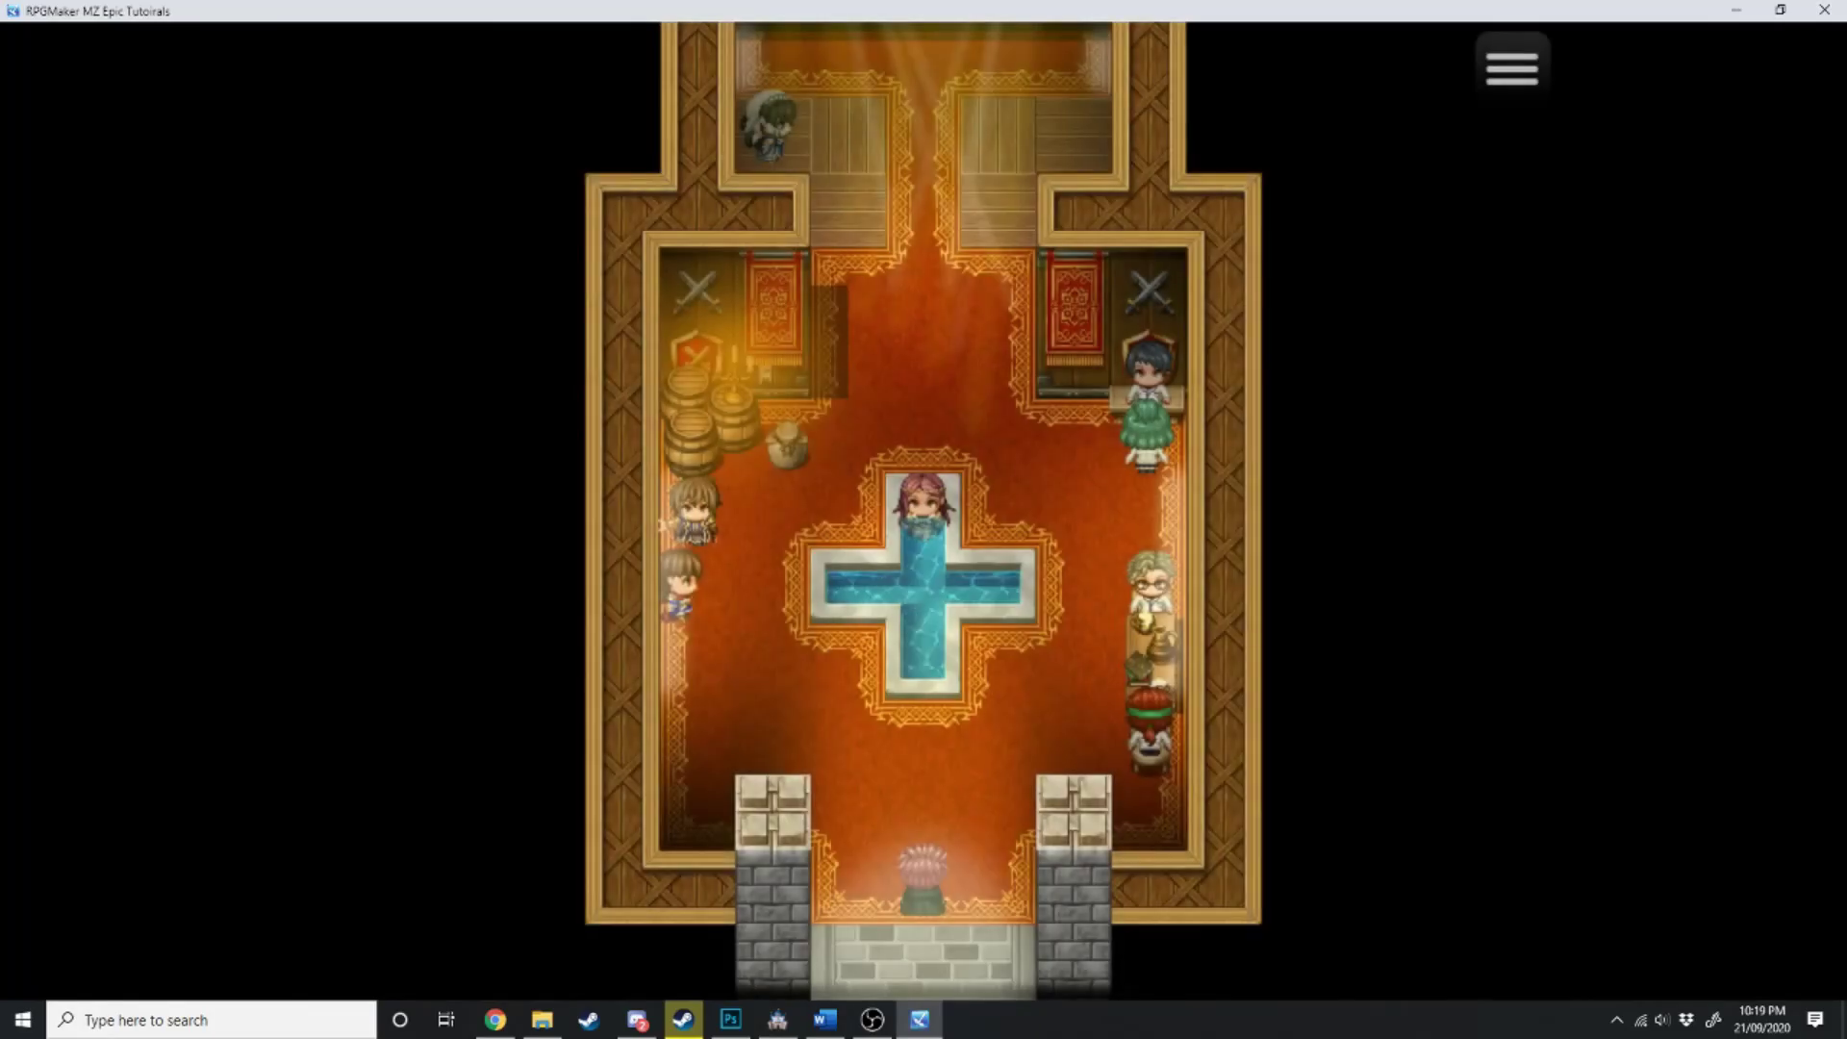
{"action": "key", "text": "Up"}
{"action": "key", "text": "Right"}
{"action": "key", "text": "Up"}
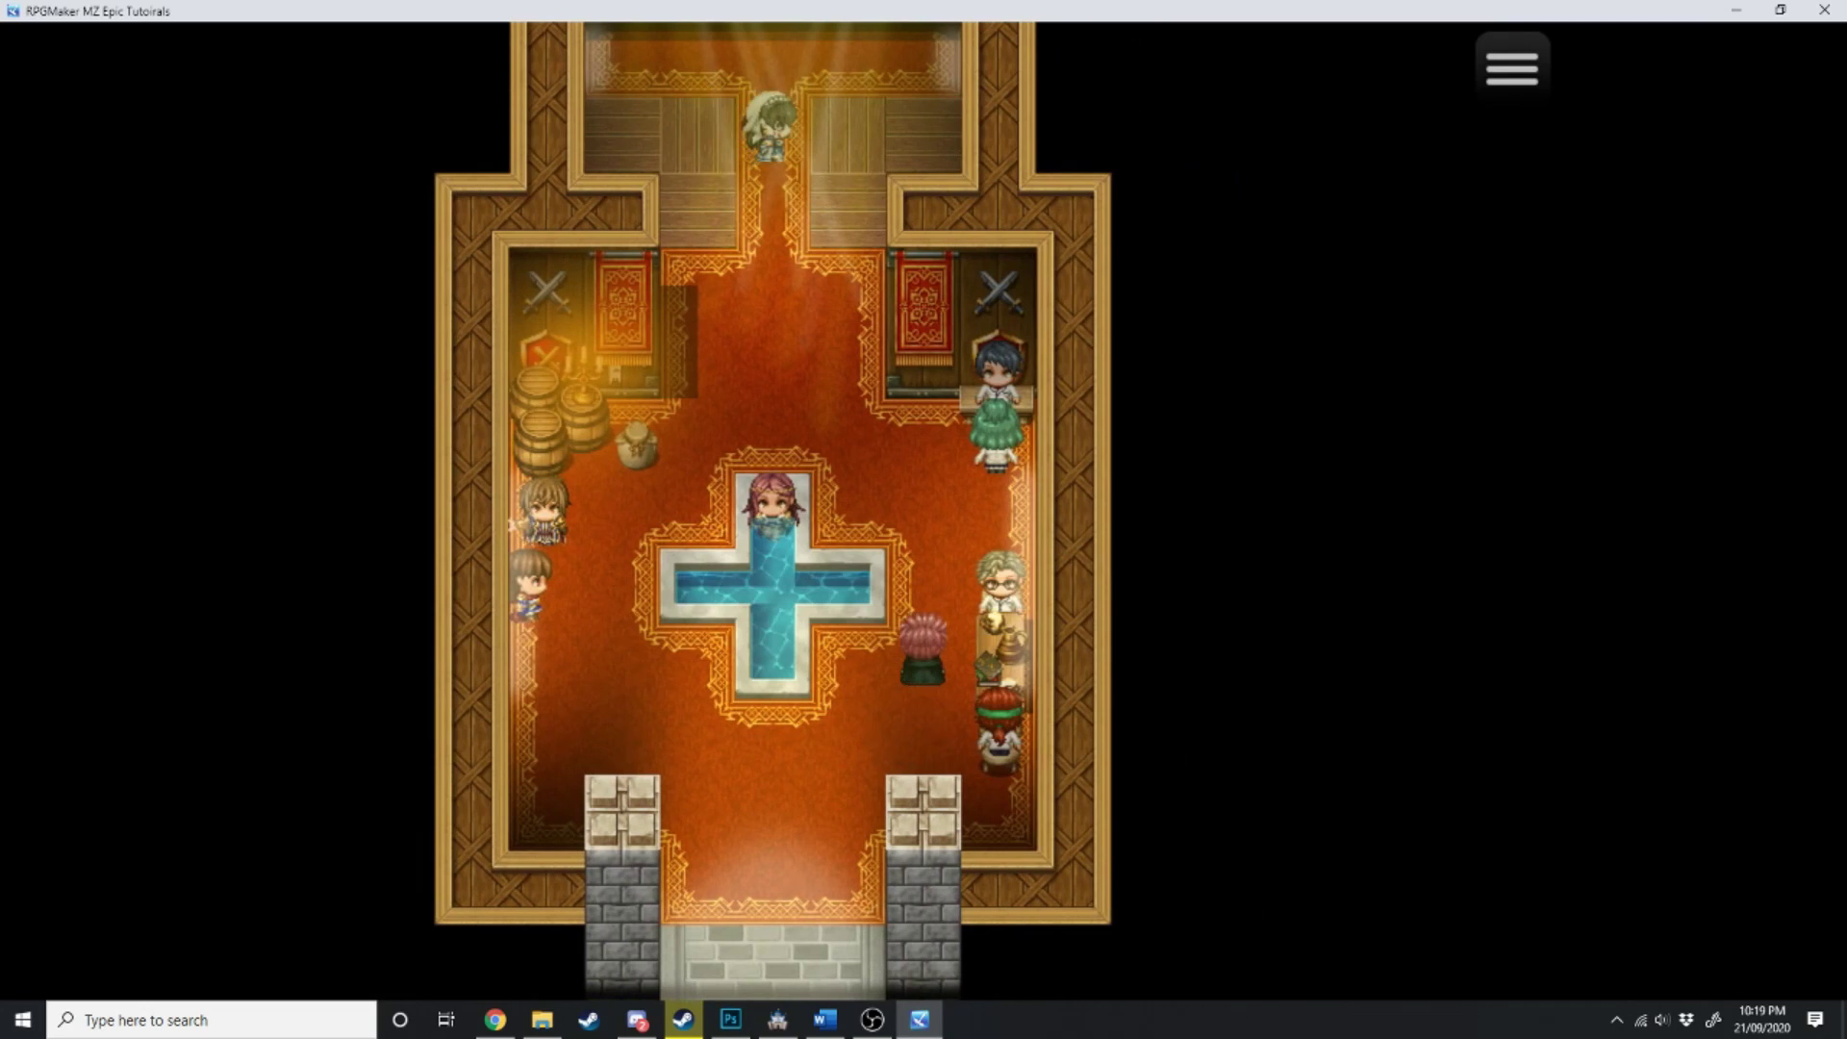
{"action": "key", "text": "Left"}
{"action": "key", "text": "Up"}
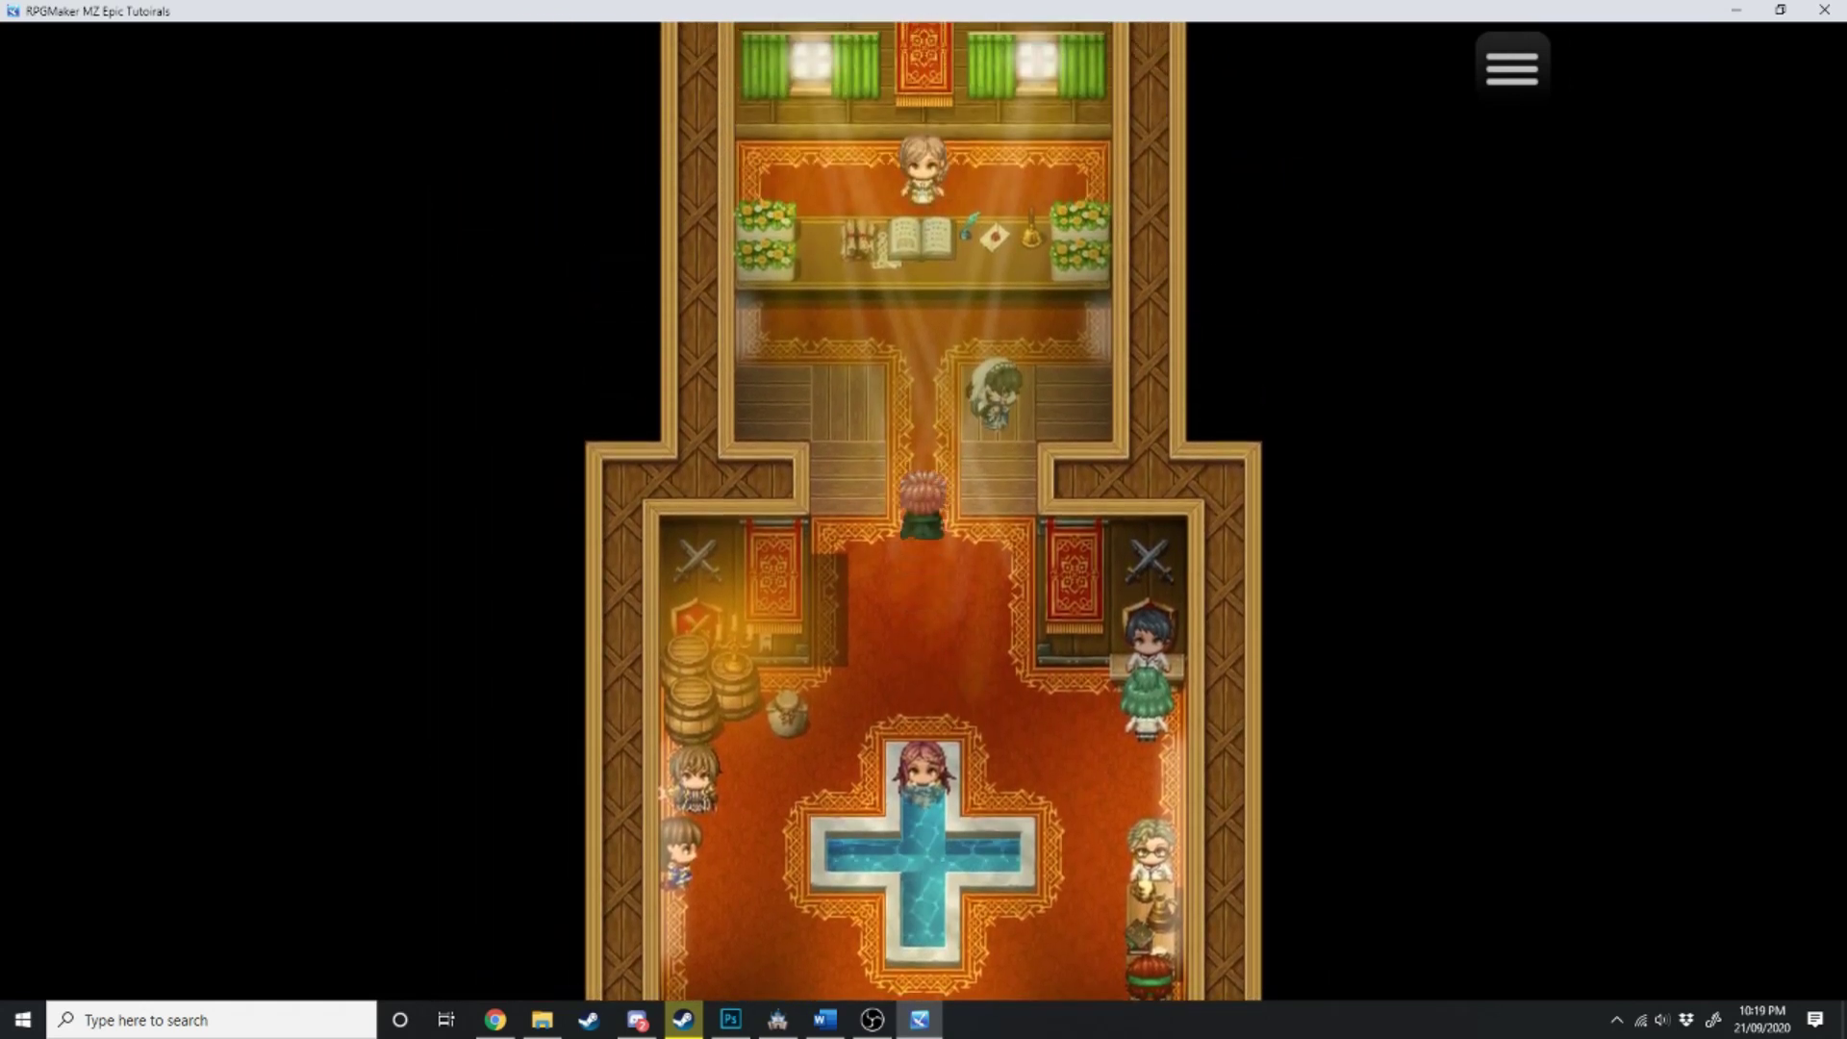
{"action": "key", "text": "Return"}
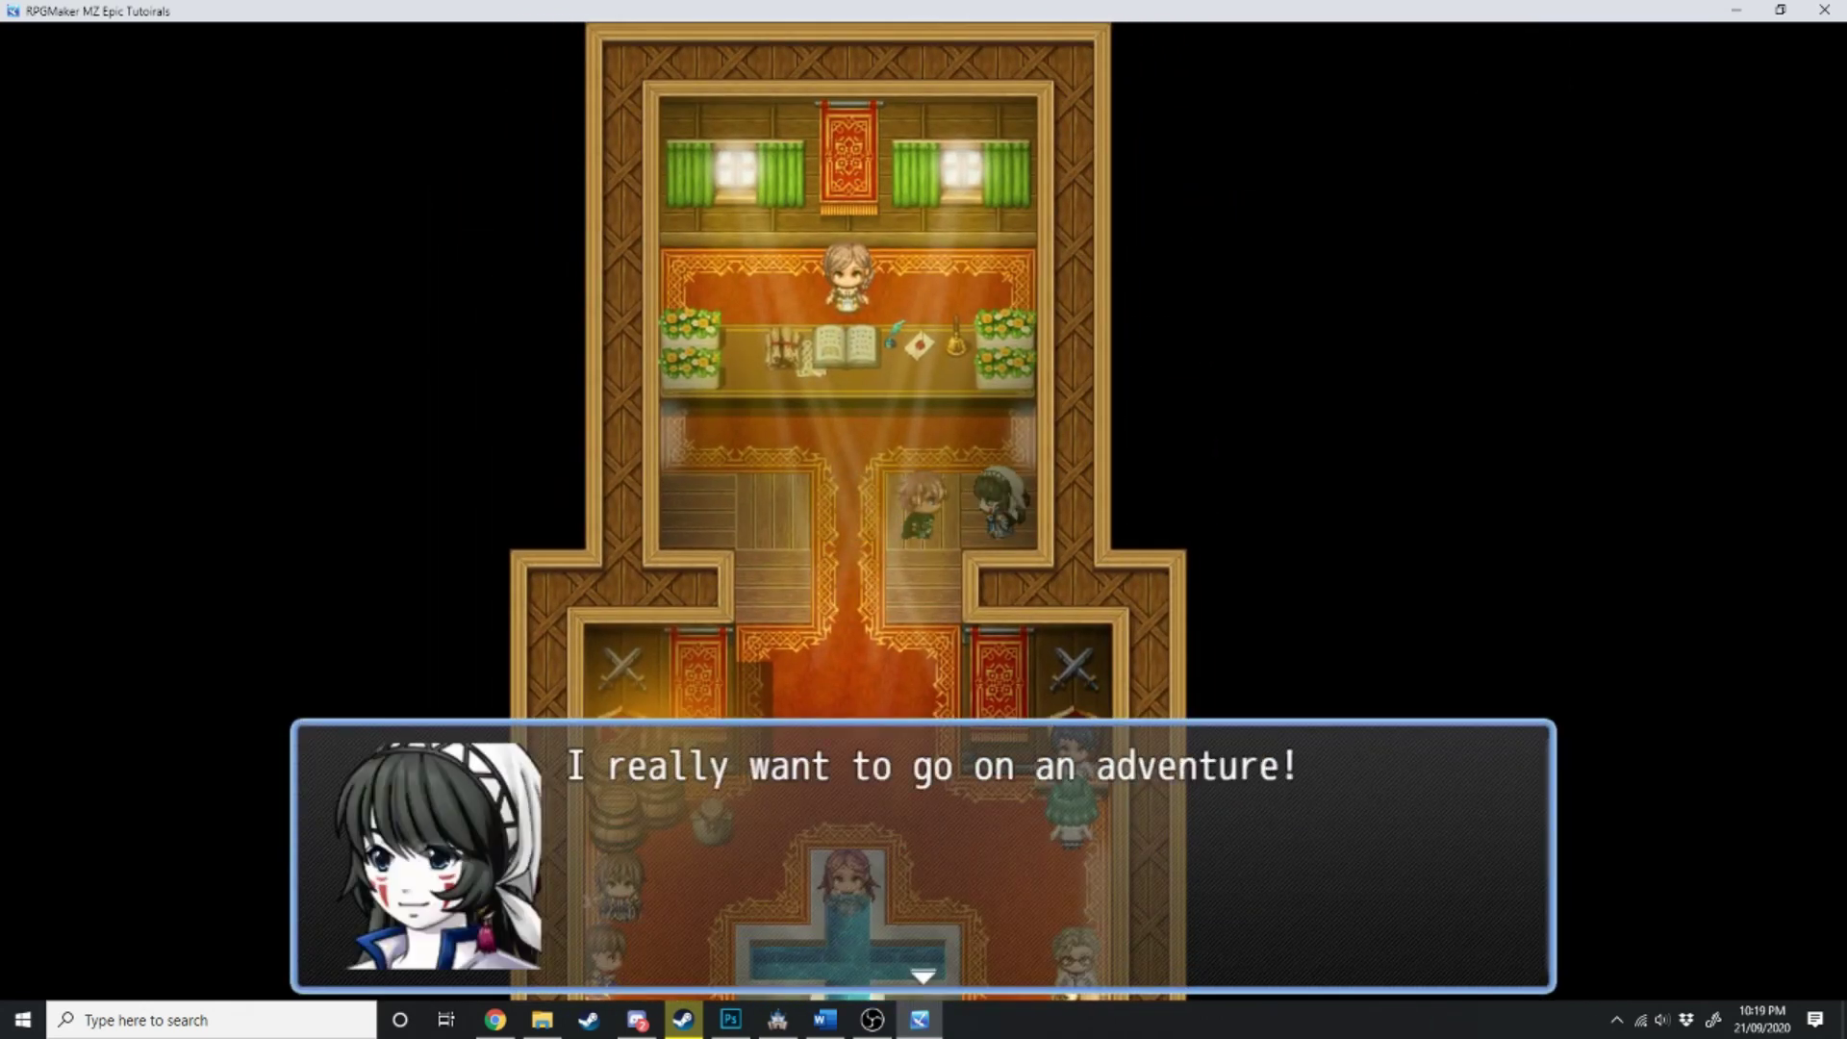
{"action": "key", "text": "Return"}
{"action": "key", "text": "Left"}
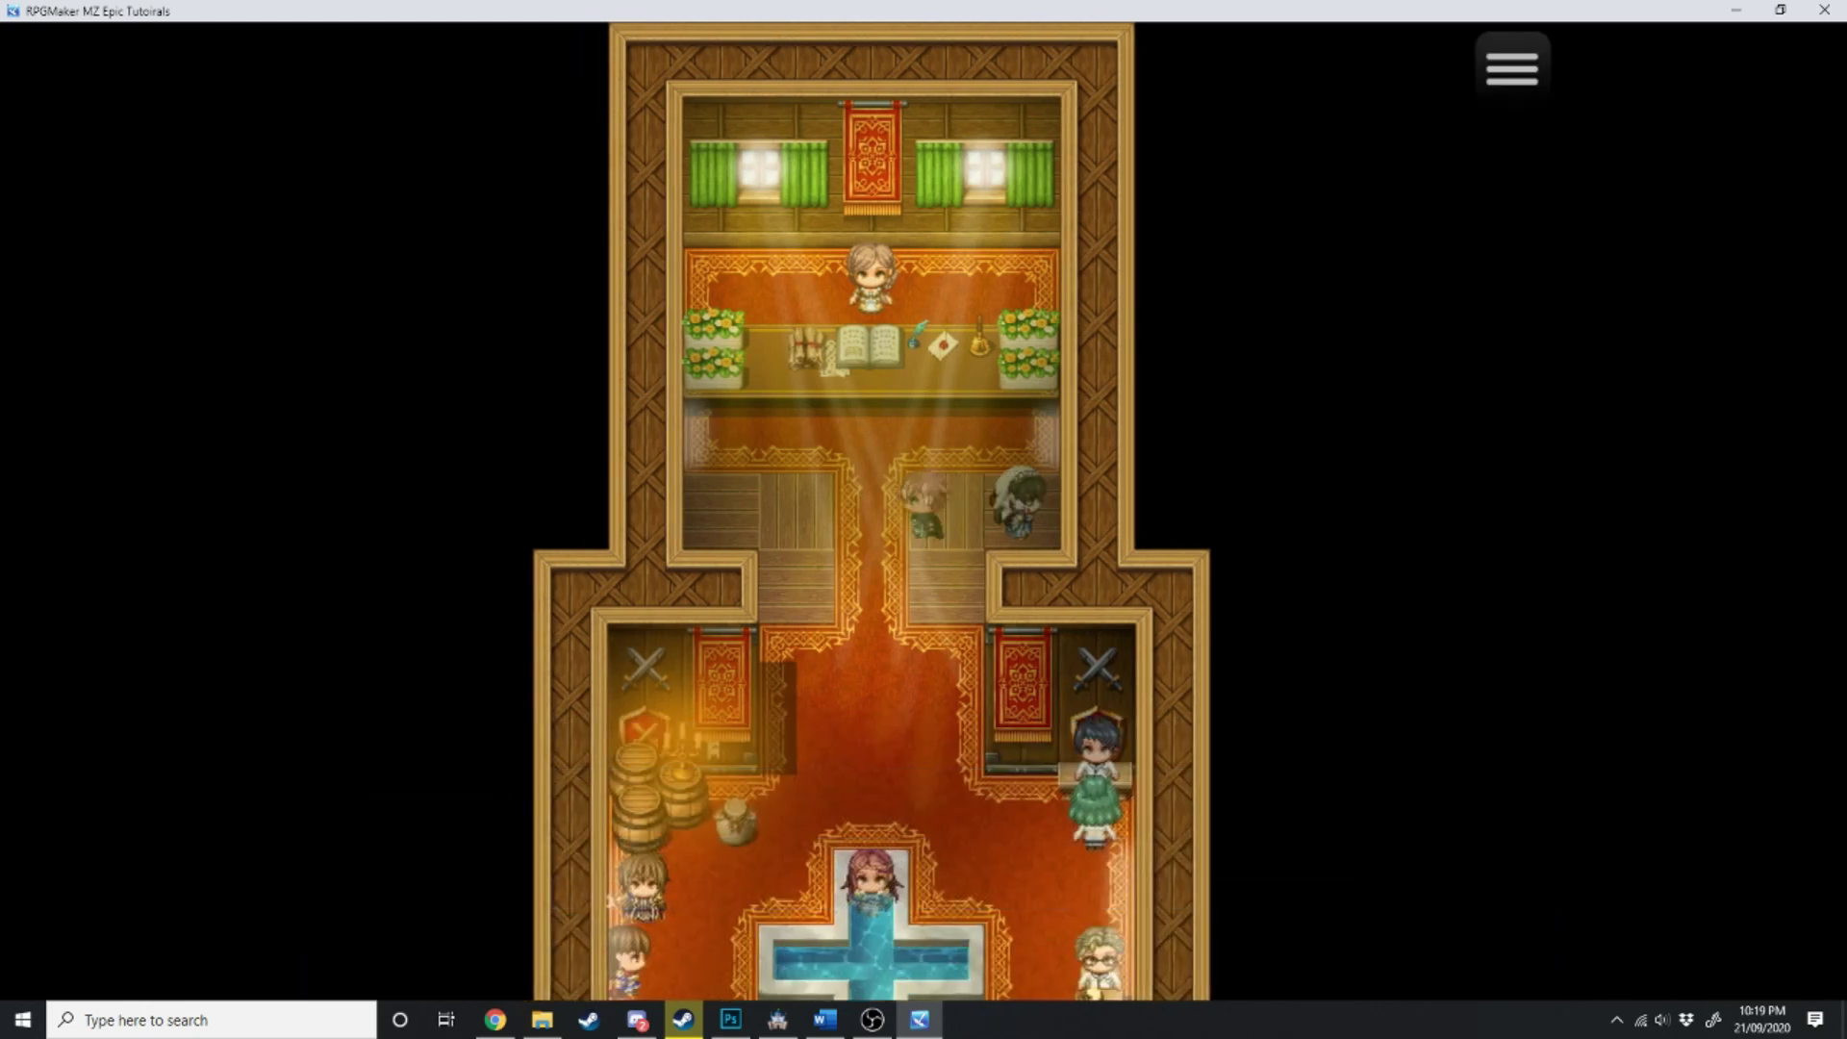
{"action": "key", "text": "Up"}
- Hire Kyne from the Guild Master, then talk again and agree to part ways with Kyne
{"action": "key", "text": "Return"}
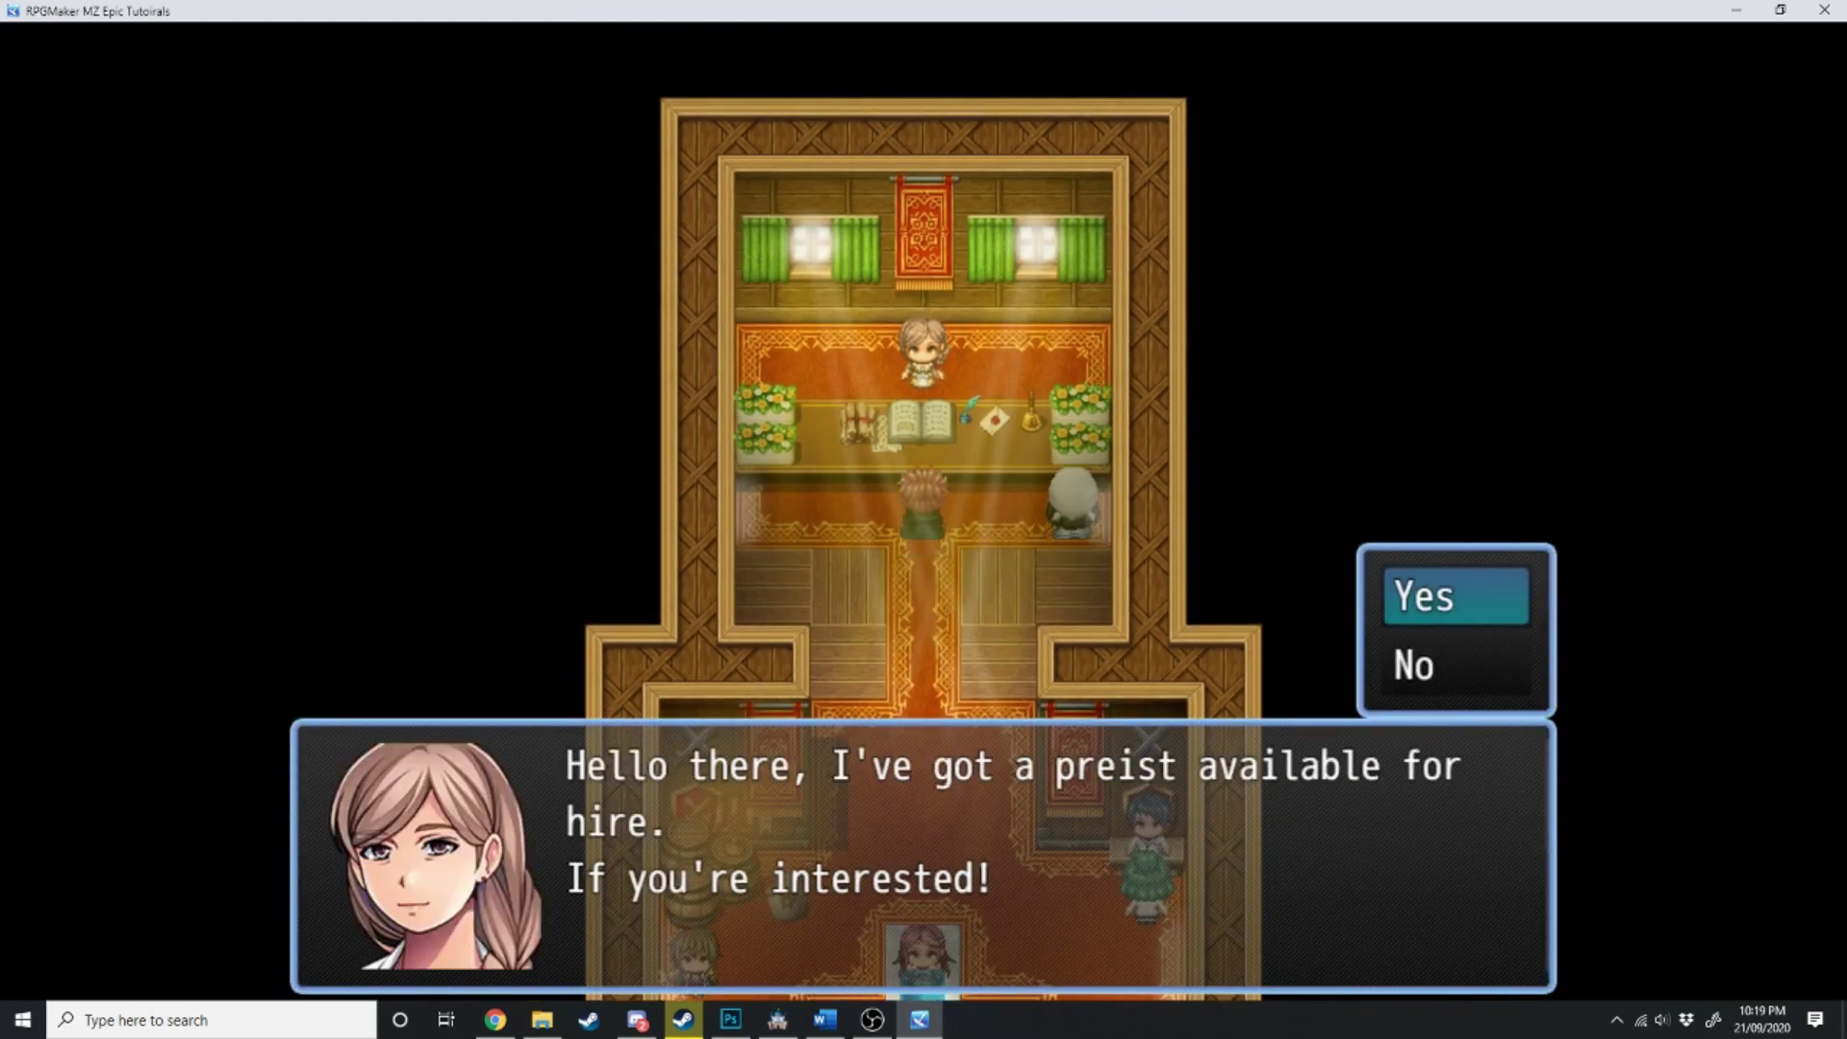
{"action": "key", "text": "Return"}
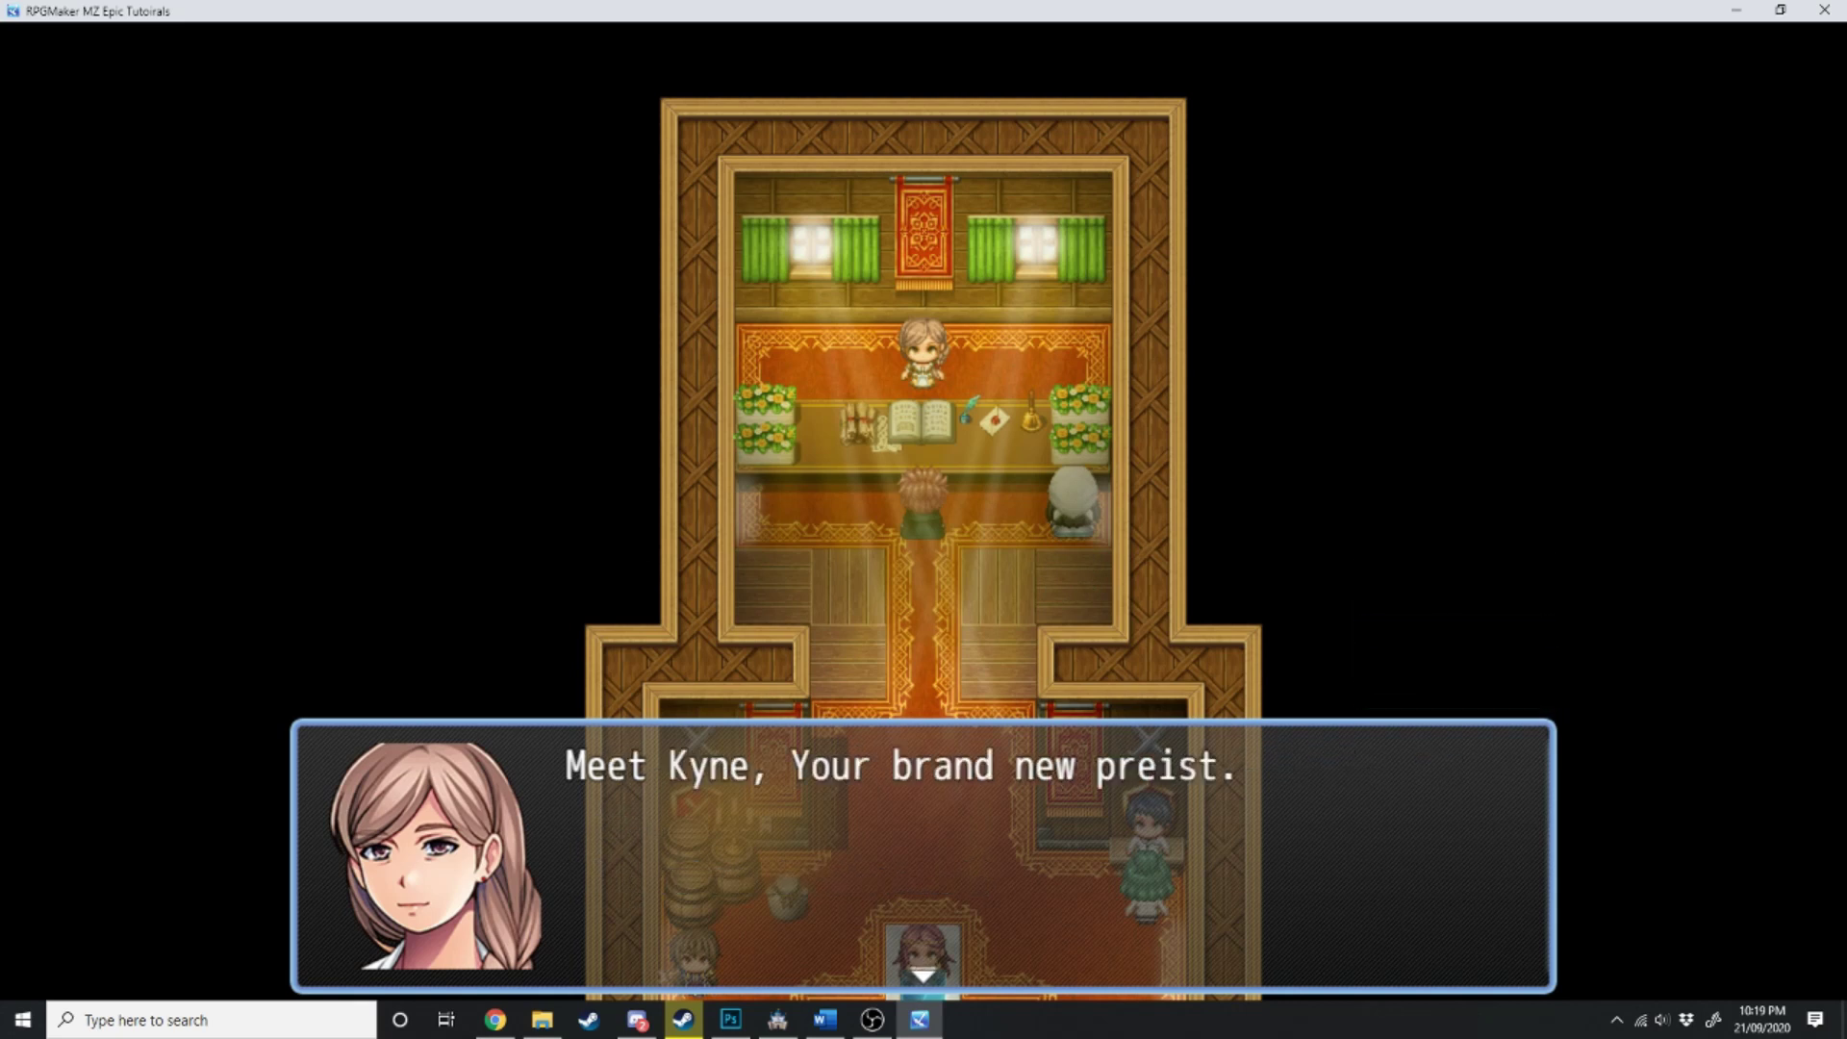
{"action": "key", "text": "Return"}
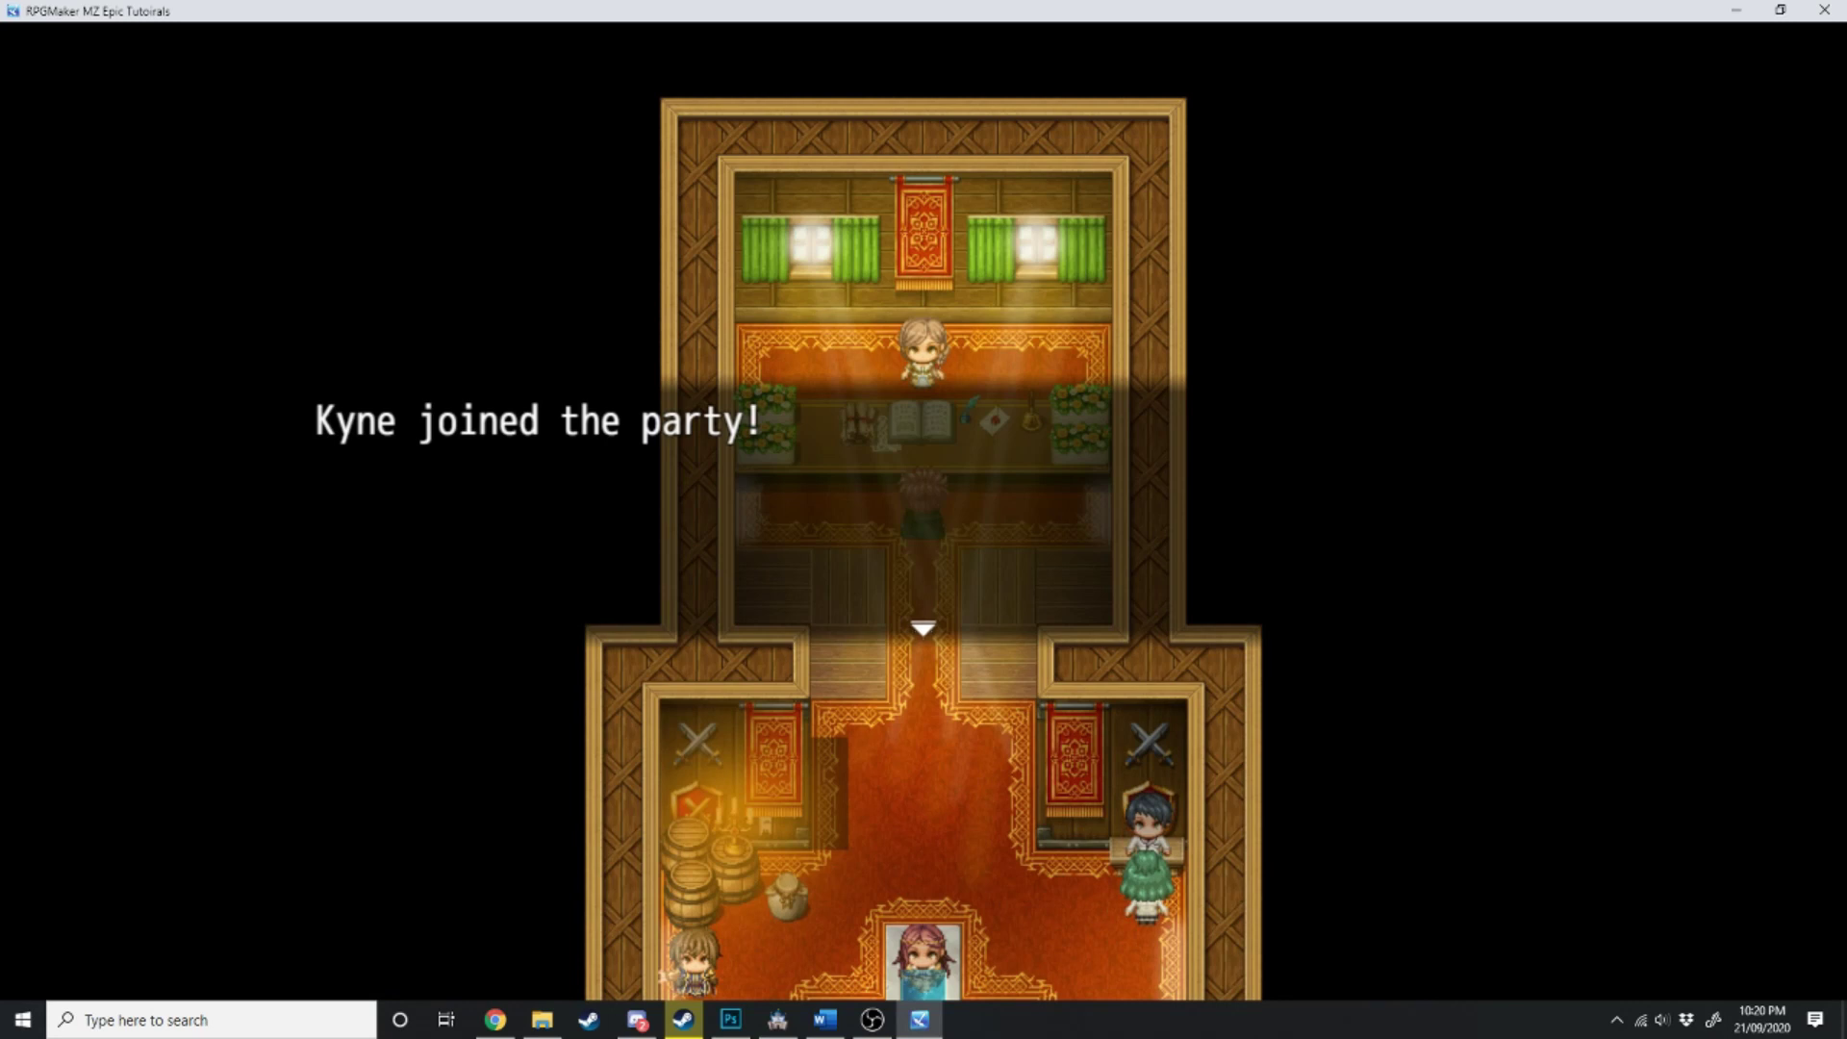
{"action": "key", "text": "Return"}
{"action": "key", "text": "Down"}
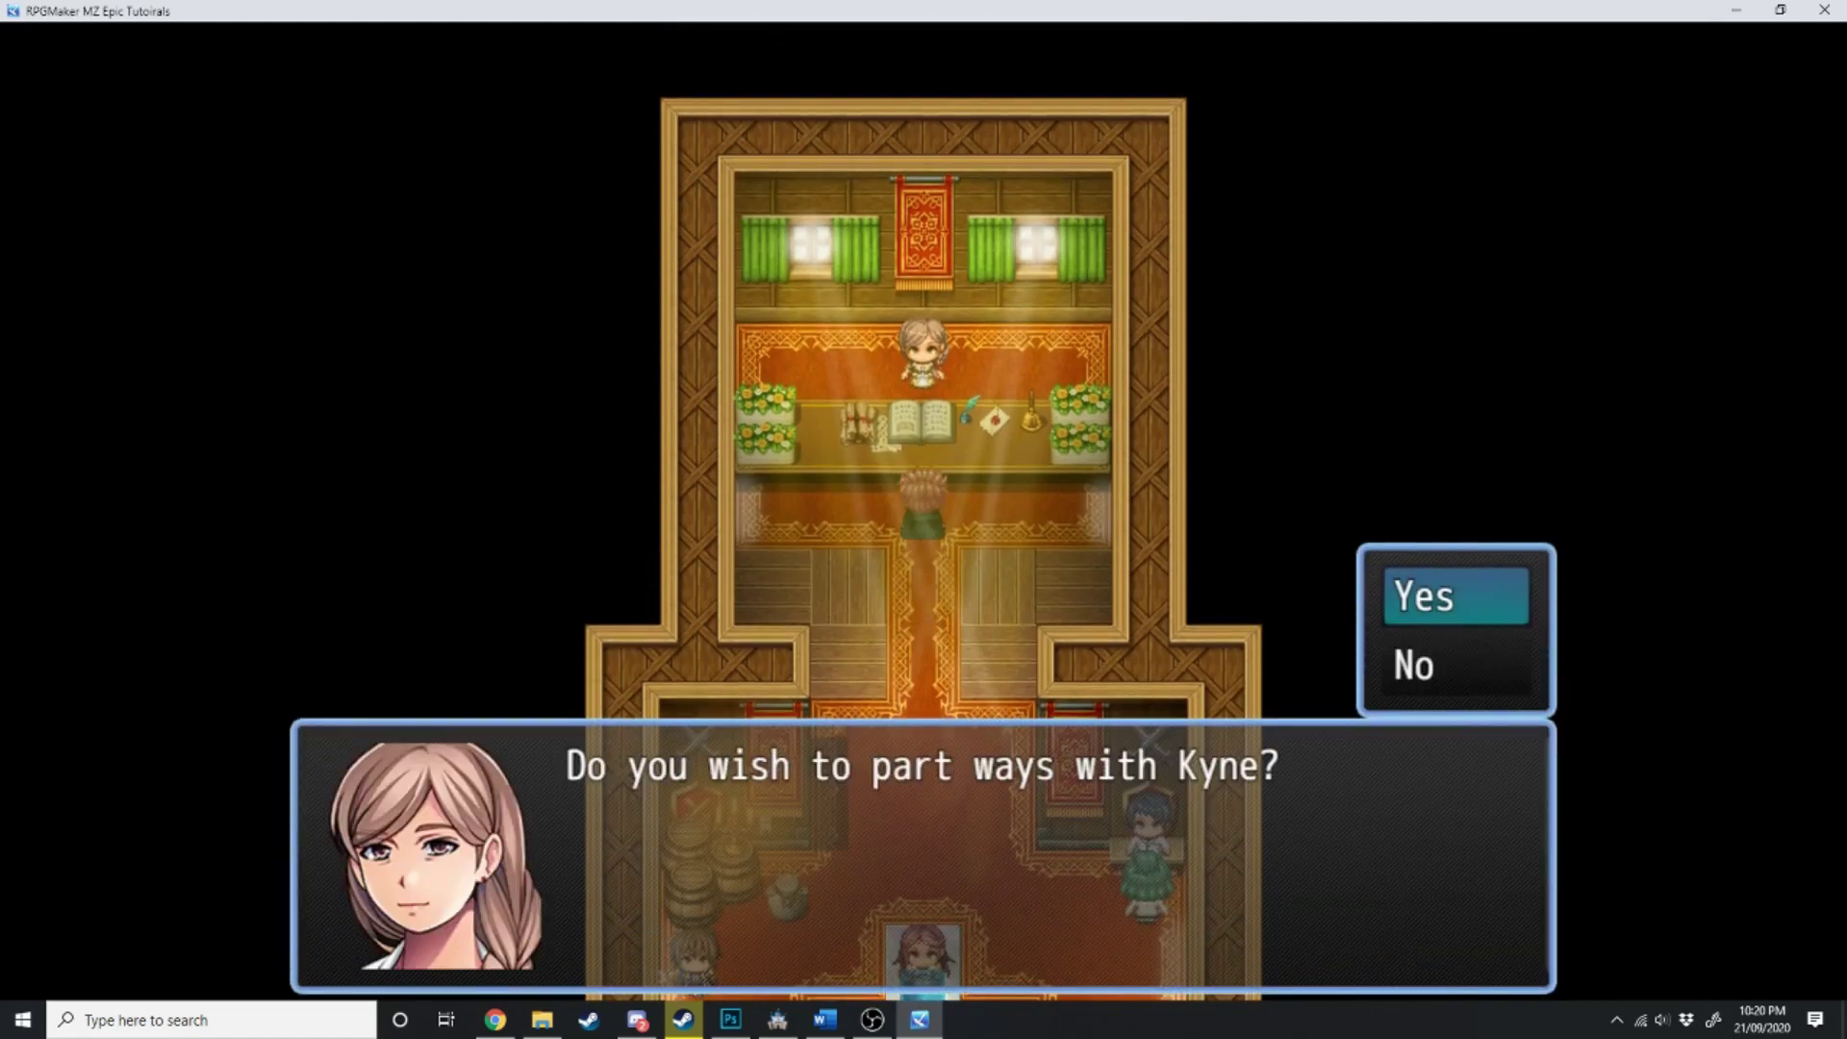
{"action": "key", "text": "Return"}
{"action": "key", "text": "Return"}
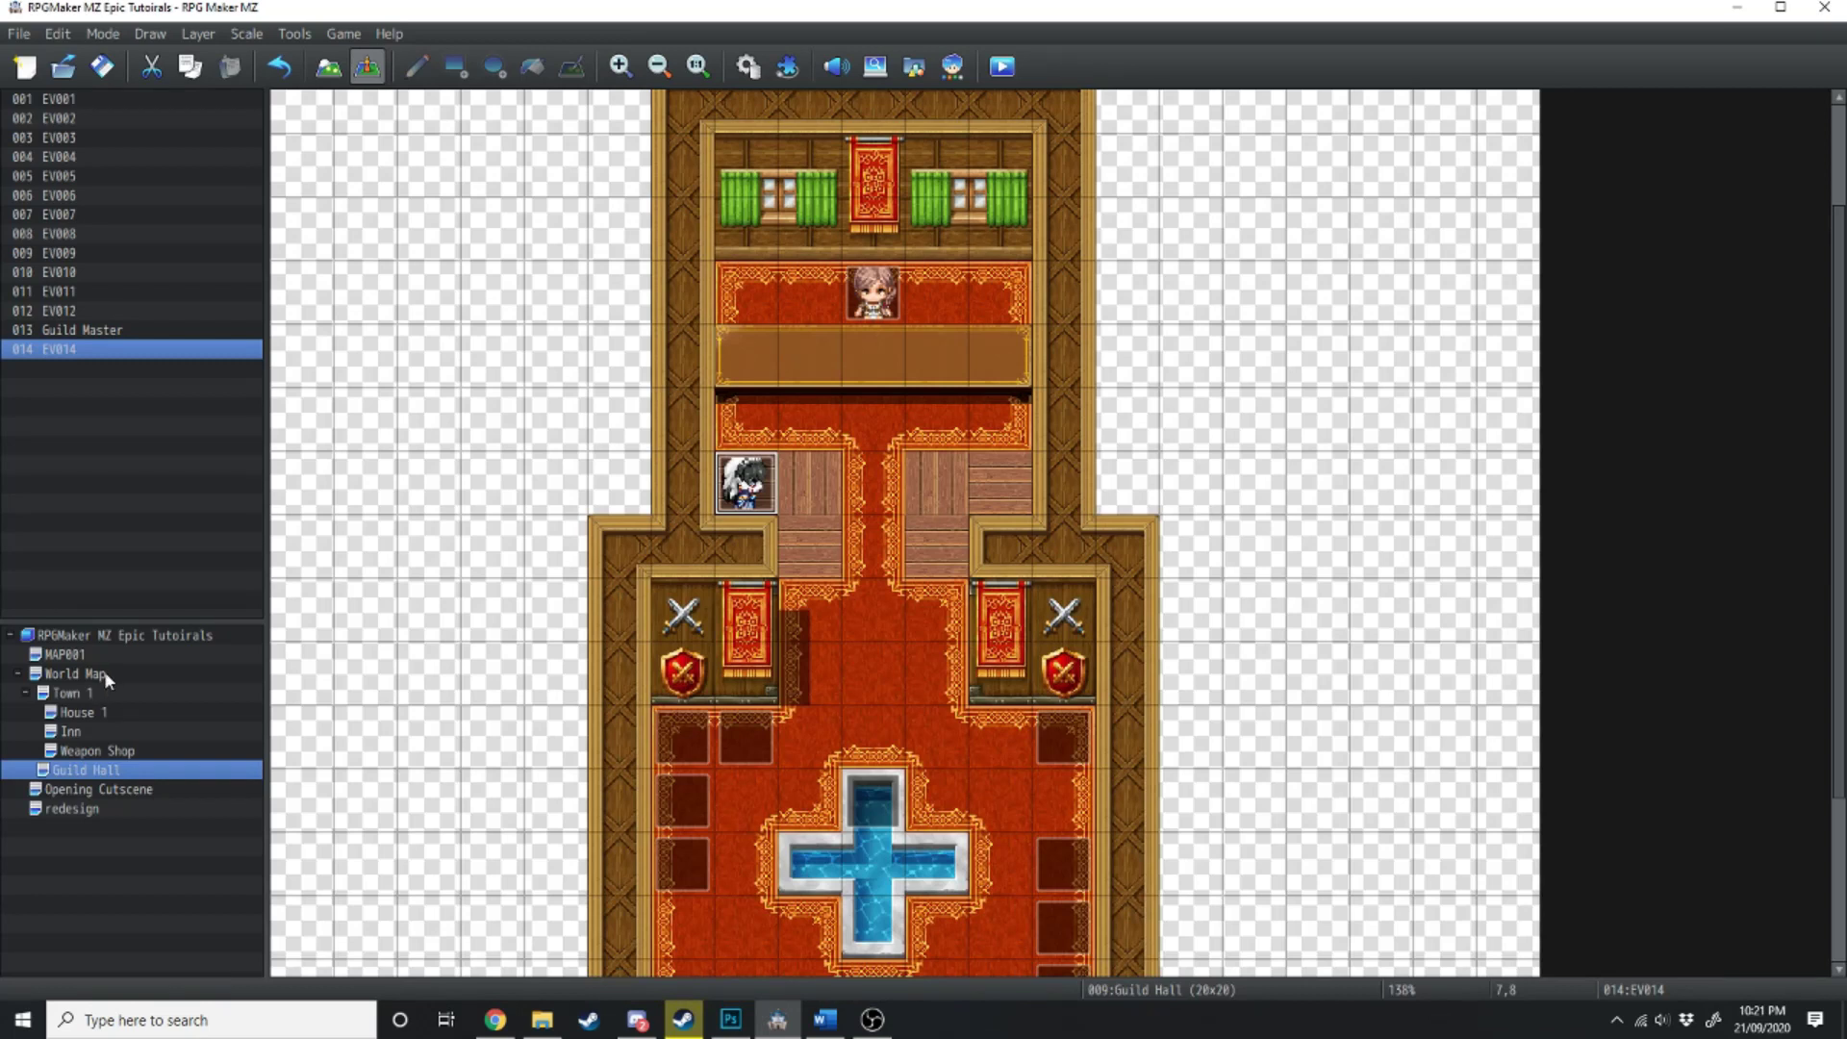
- On the zoomed-out World Map, create new event EV004 on the top-left tile
{"action": "left_click", "coordinate": [106, 673]}
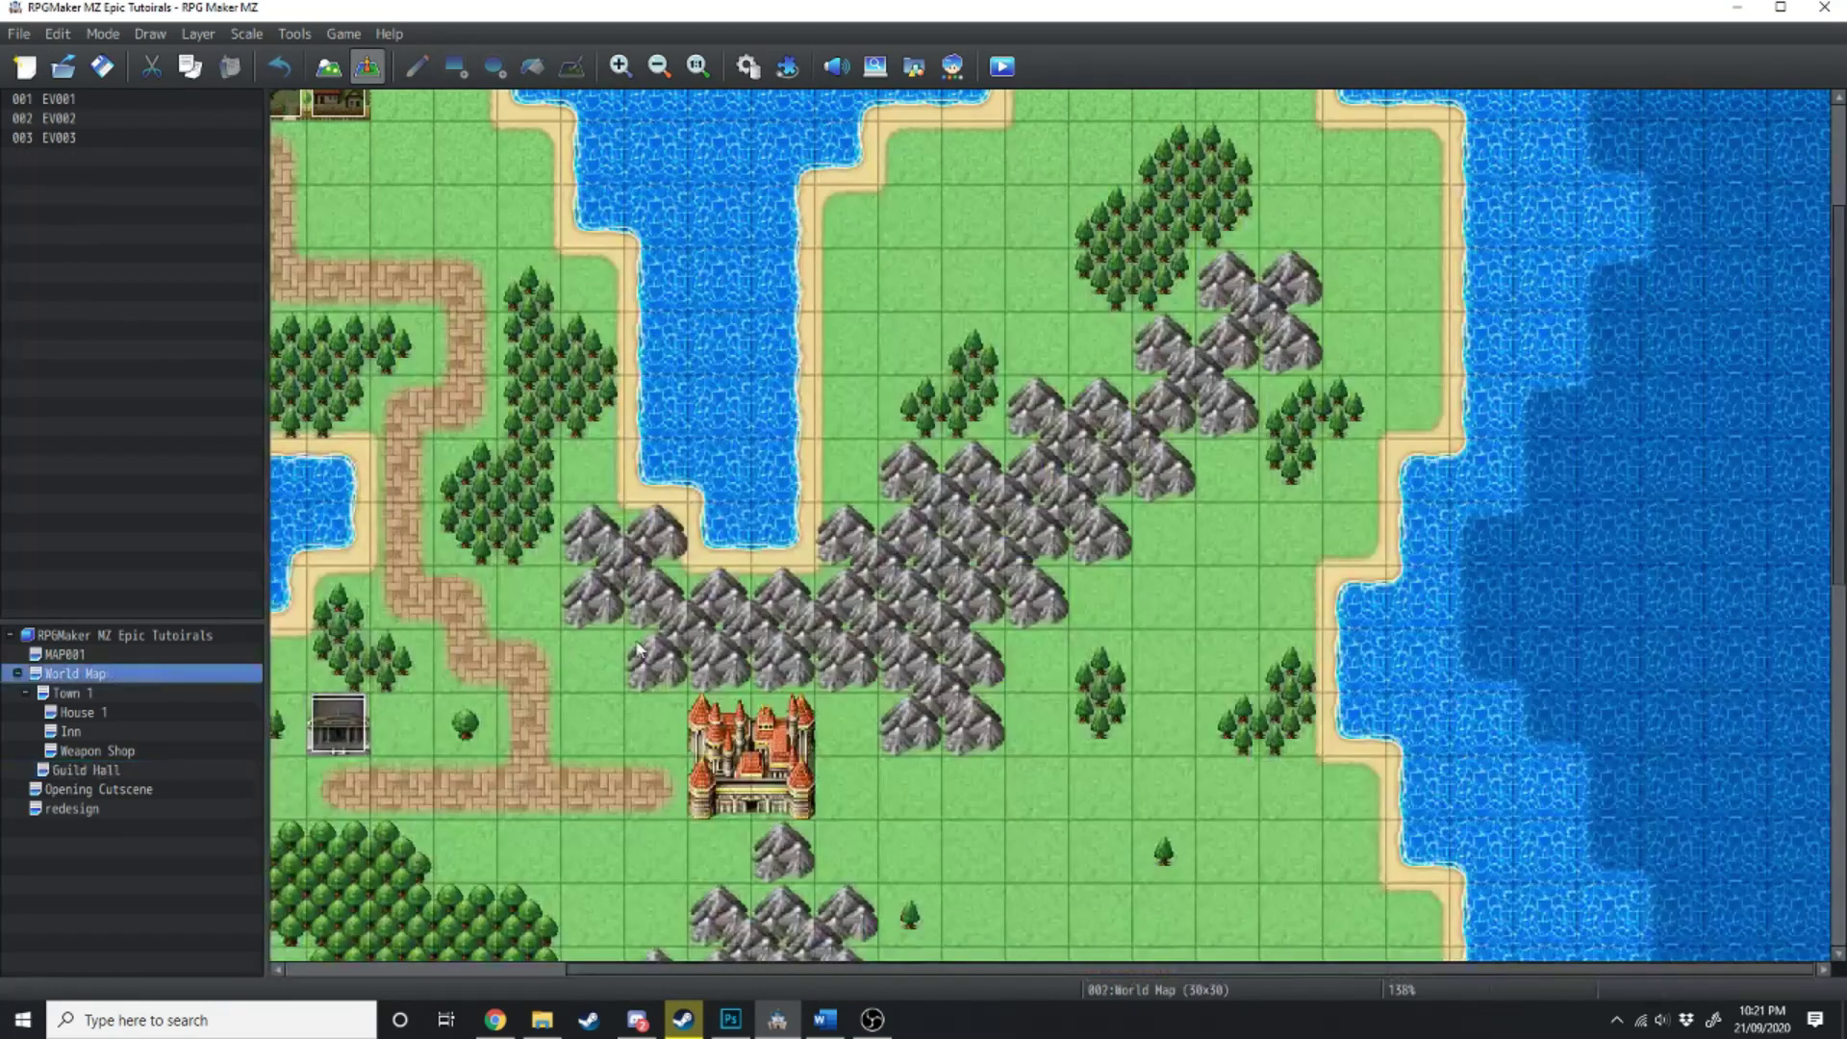
{"action": "scroll", "coordinate": [272, 926], "scroll_direction": "down", "scroll_amount": 4, "text": "ctrl"}
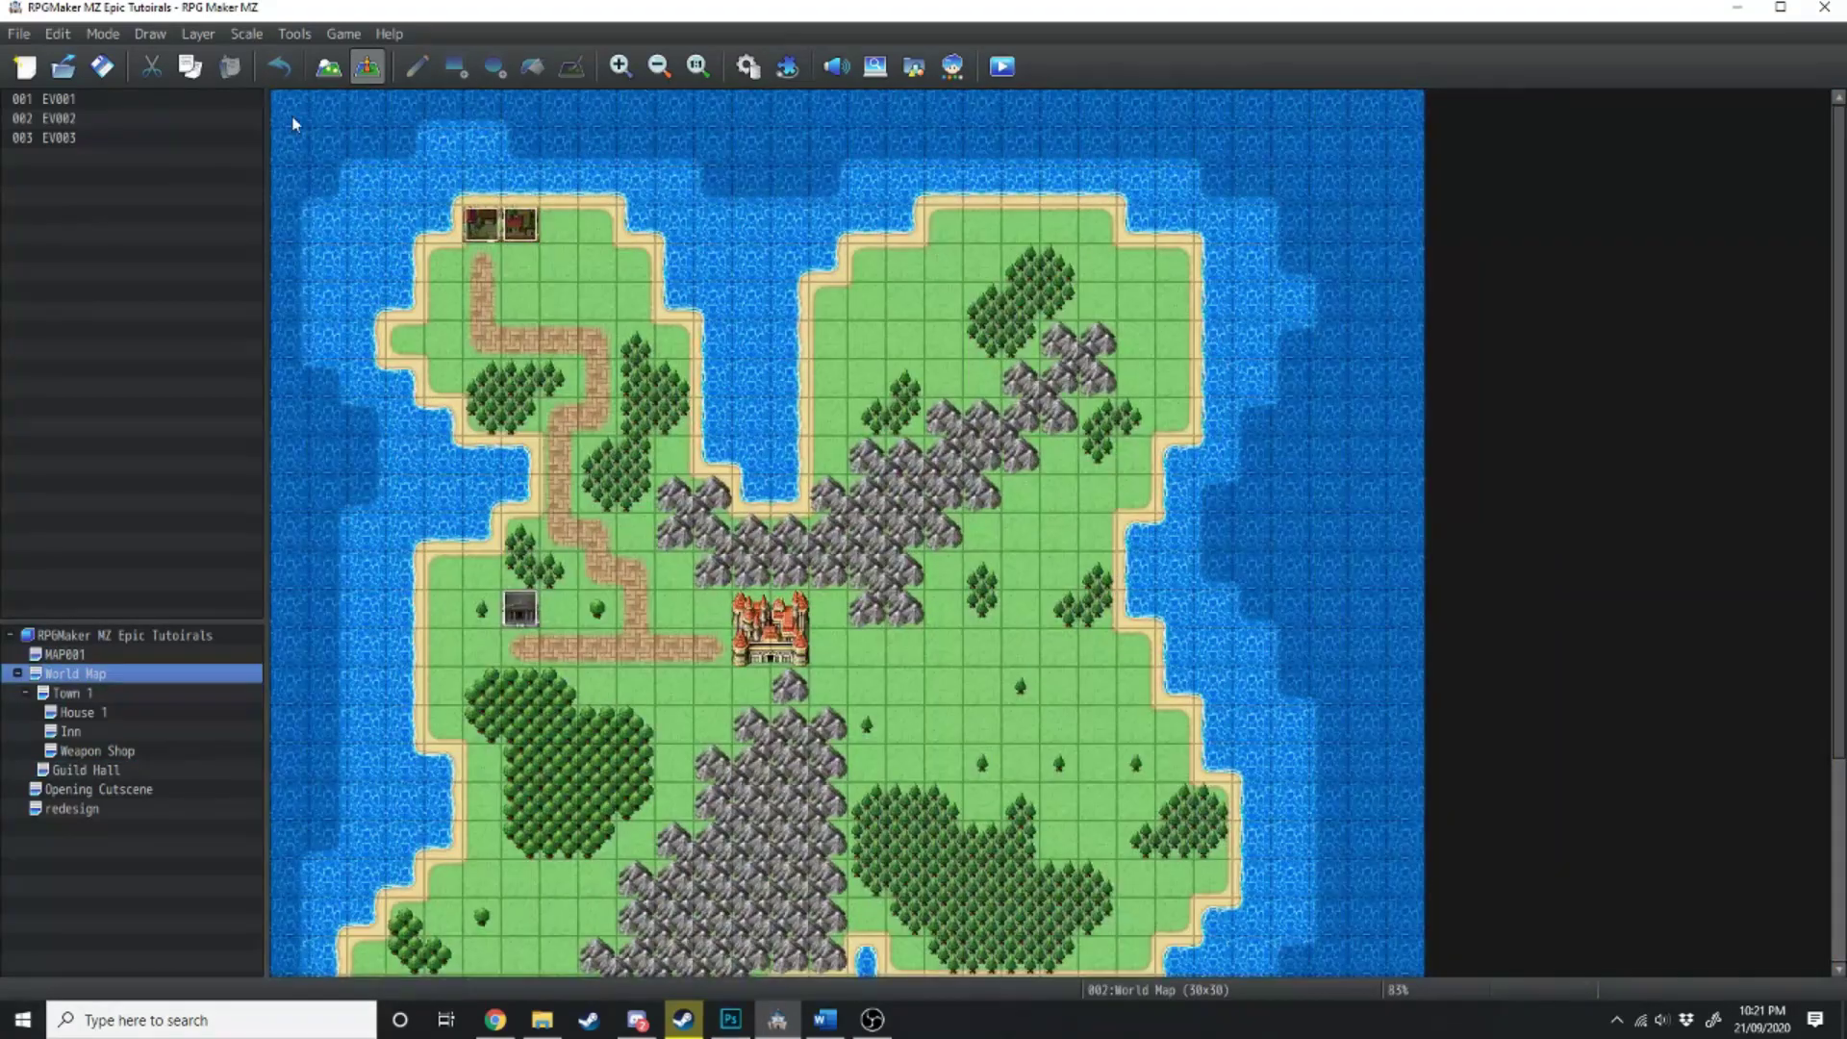
{"action": "double_click", "coordinate": [295, 123]}
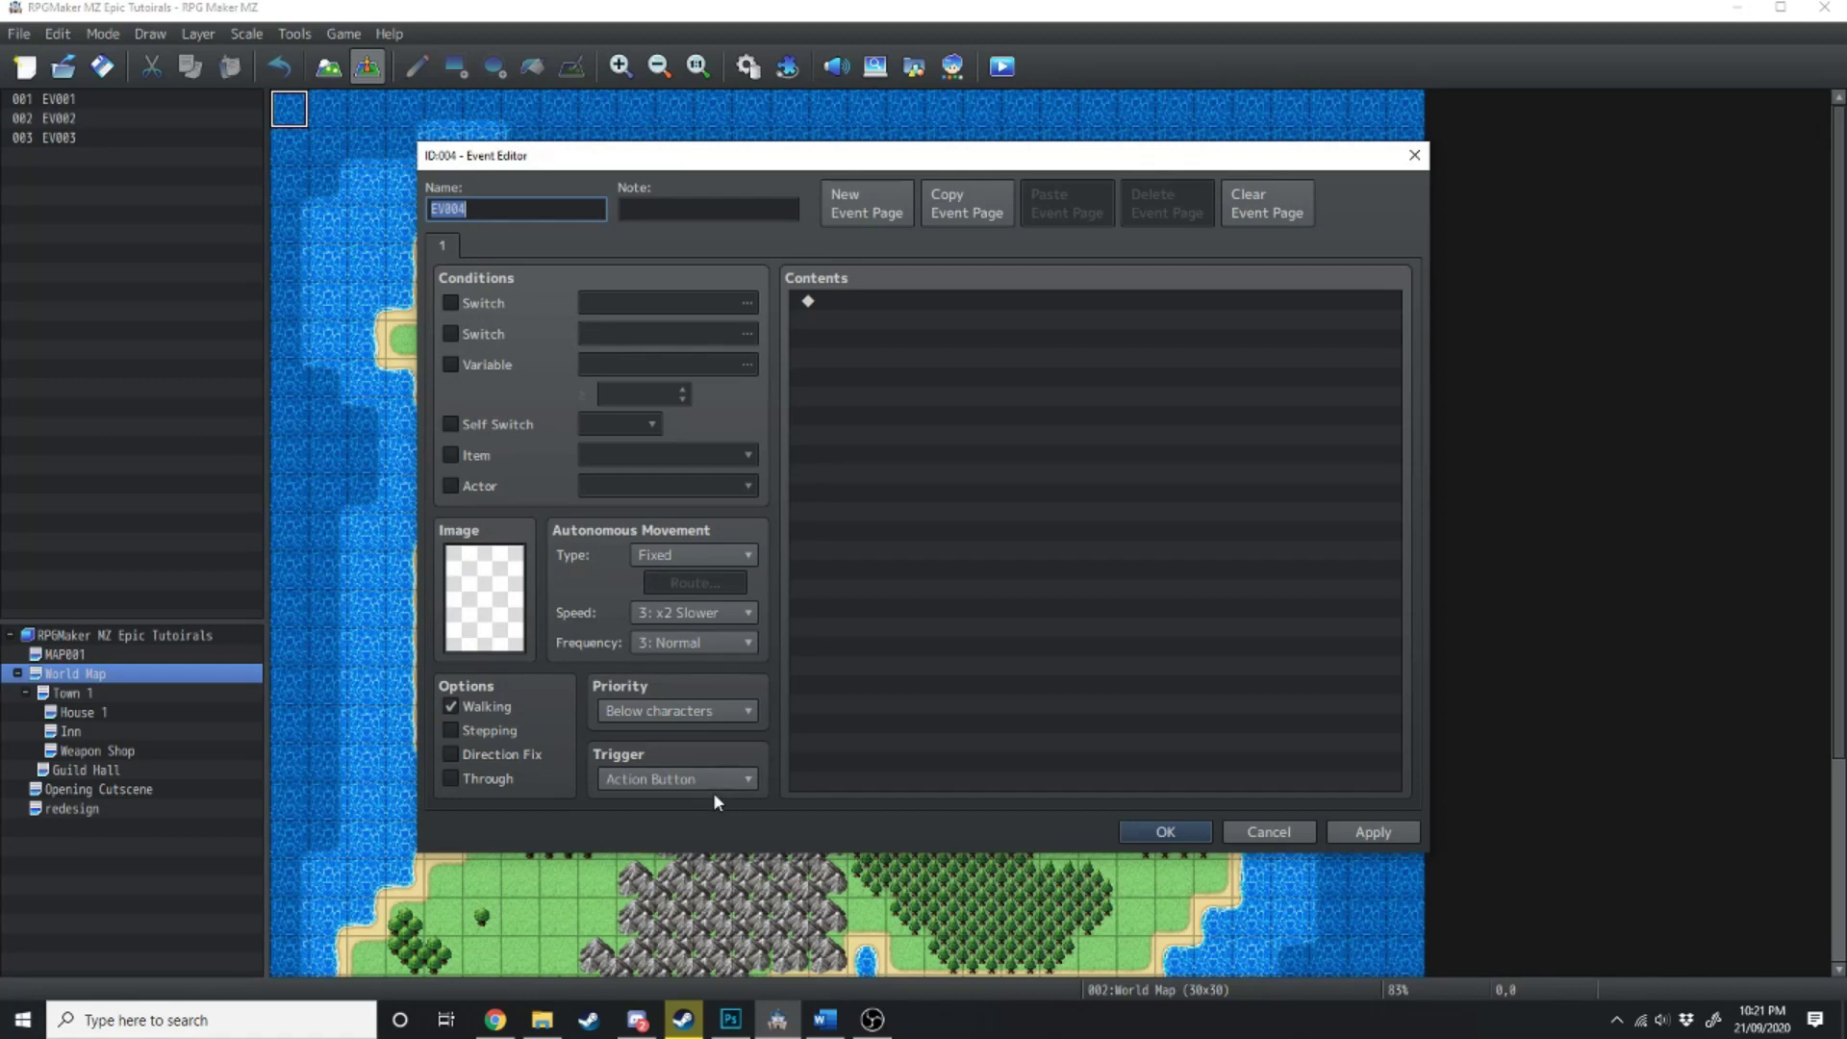
- Set the event trigger to Parallel, name it Send Kyne Home, and require actor Kyne
{"action": "left_click", "coordinate": [643, 778]}
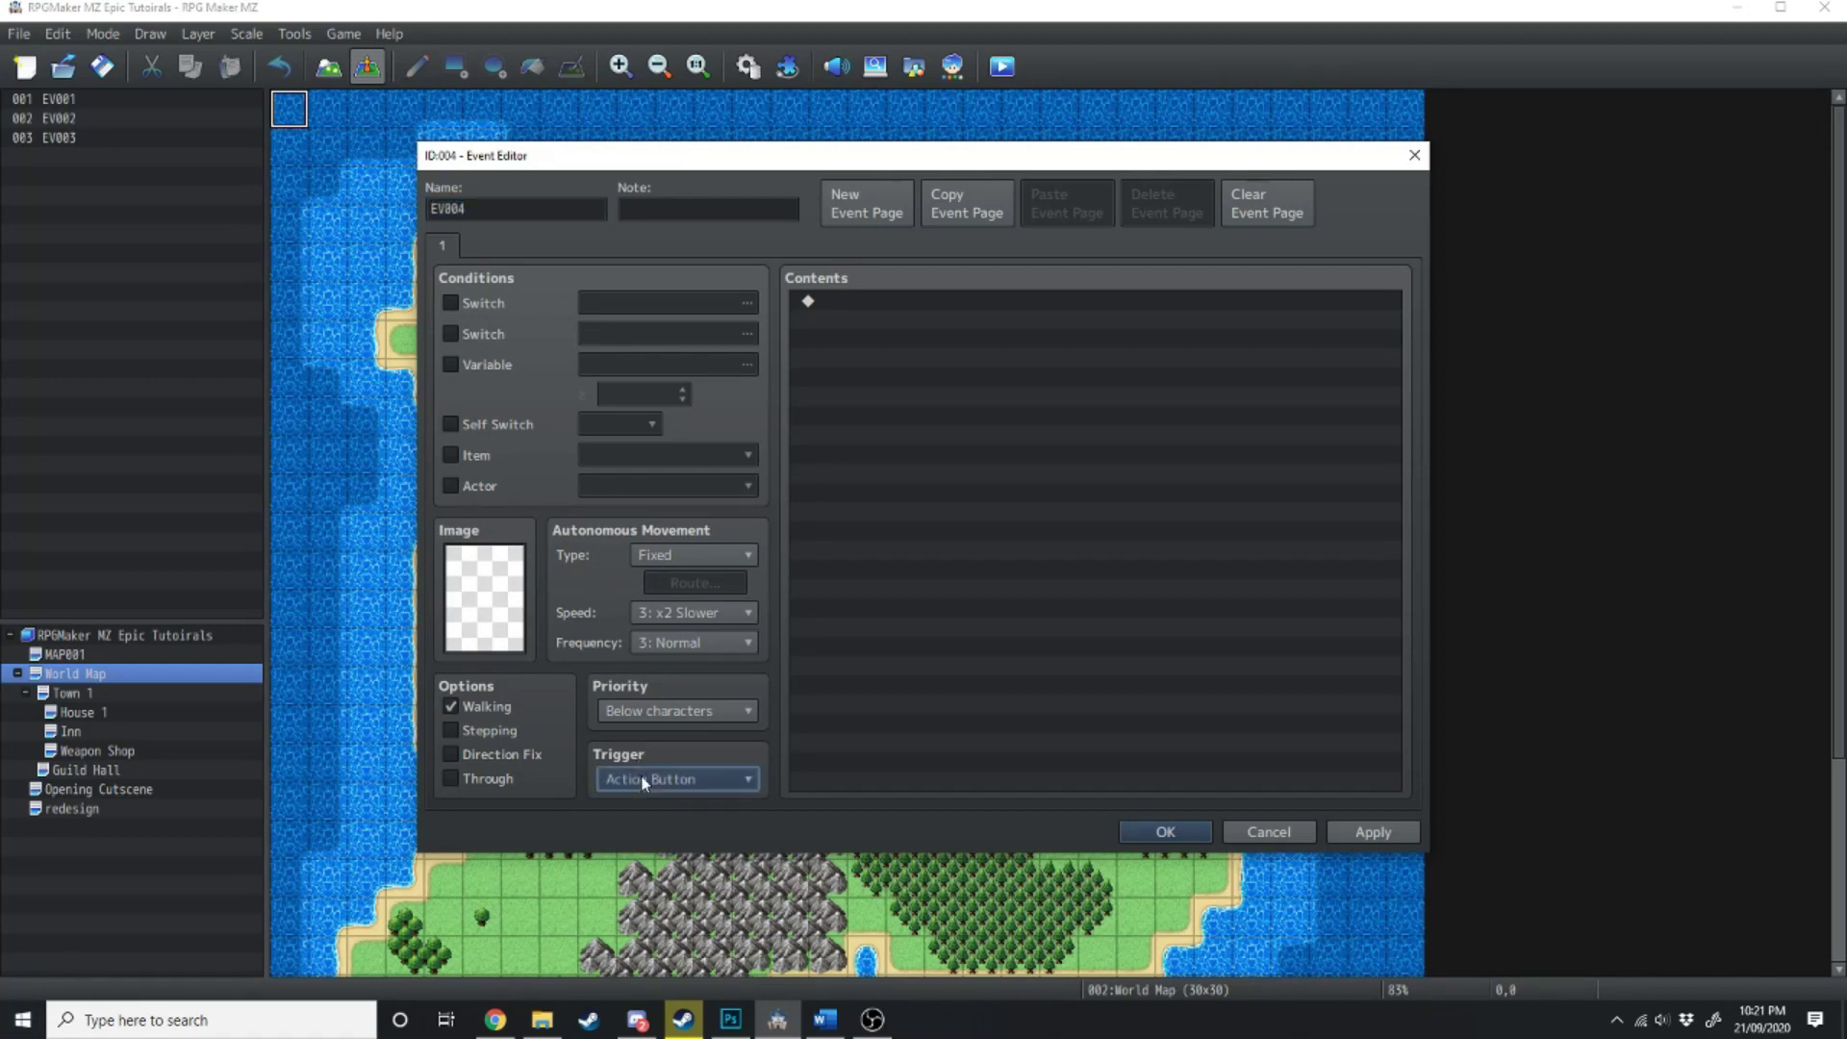
{"action": "left_click", "coordinate": [640, 891]}
{"action": "double_click", "coordinate": [507, 212]}
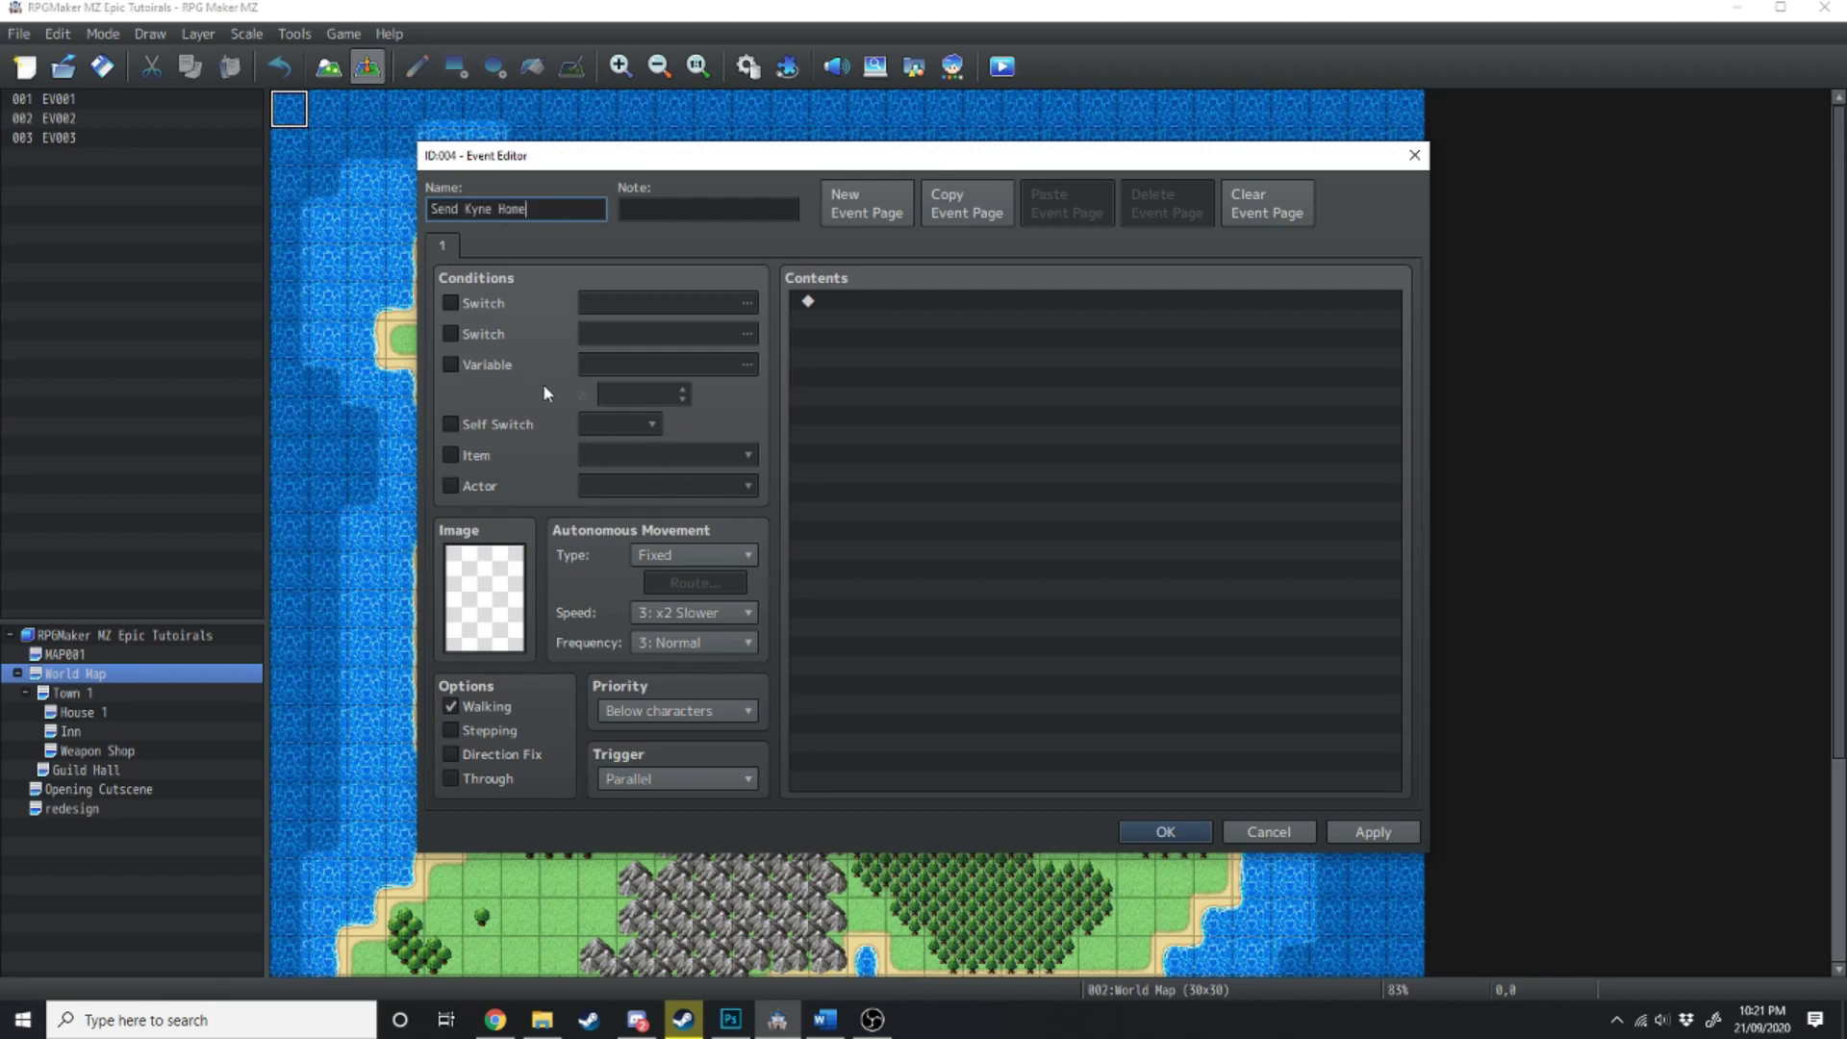
{"action": "left_click", "coordinate": [452, 488]}
{"action": "left_click", "coordinate": [746, 485]}
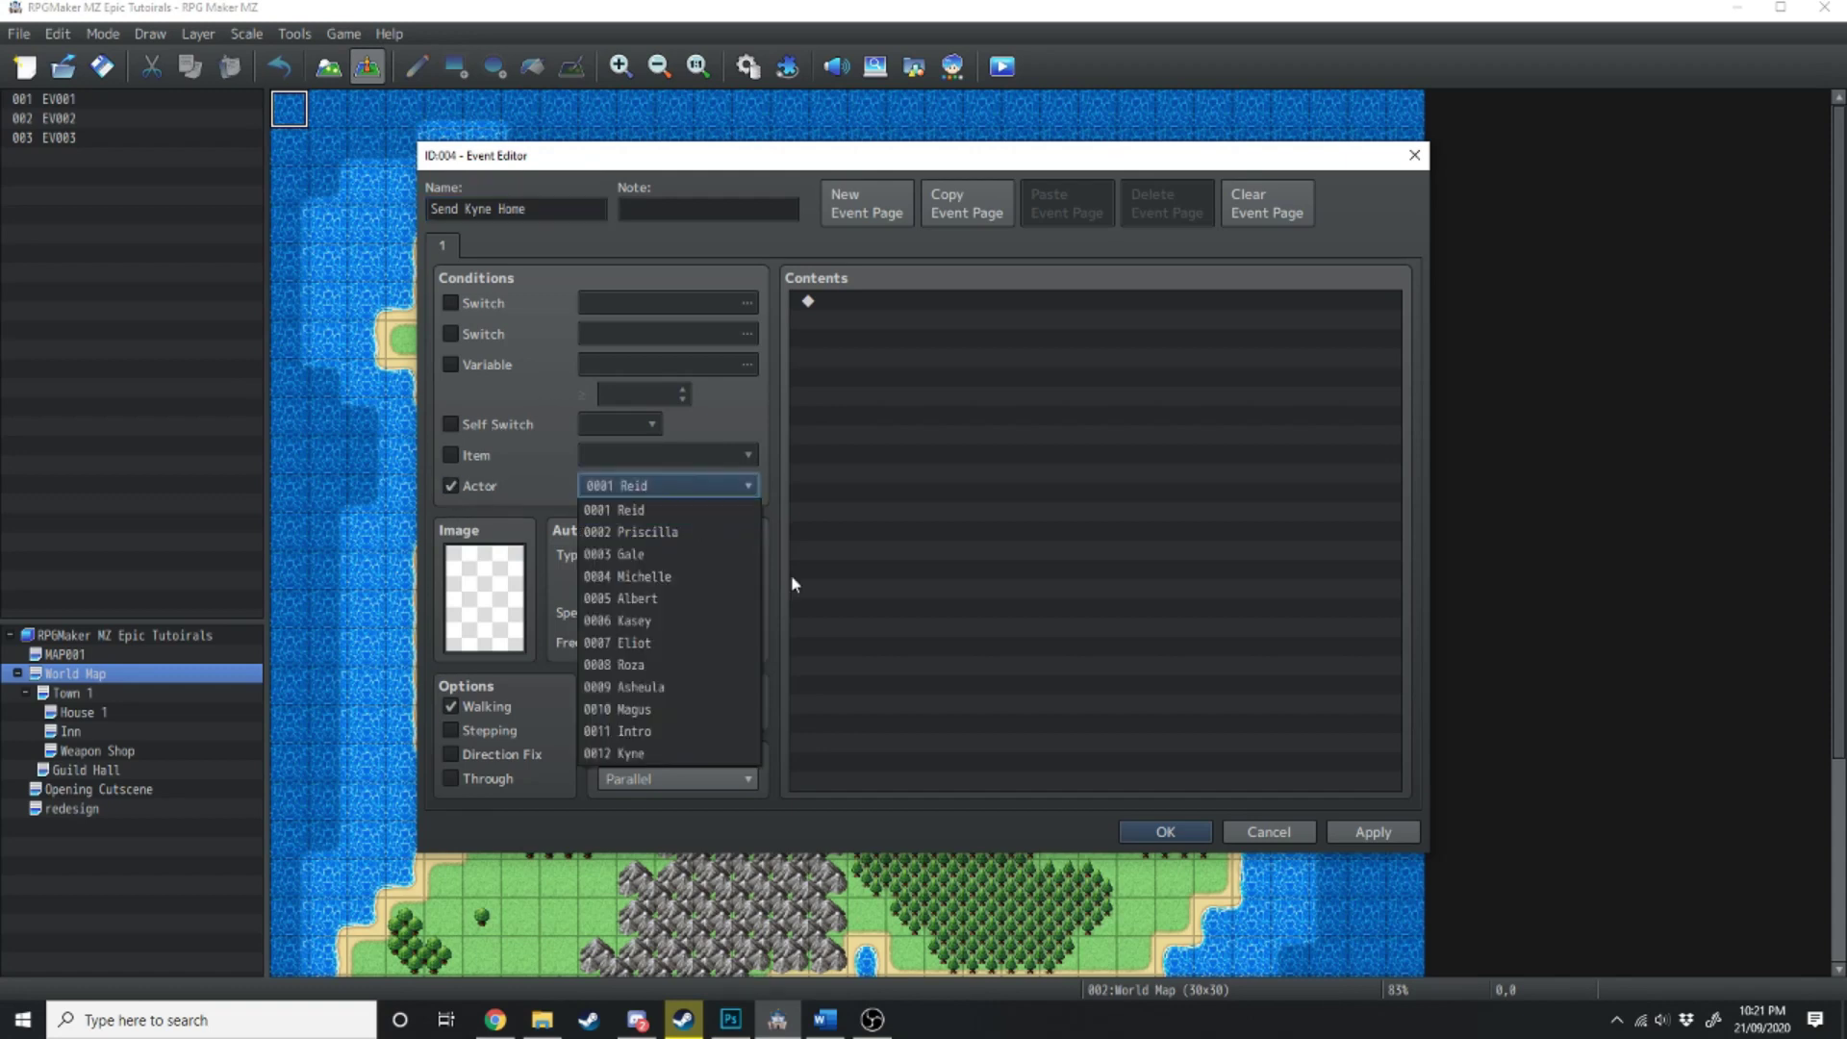
{"action": "left_click", "coordinate": [635, 753]}
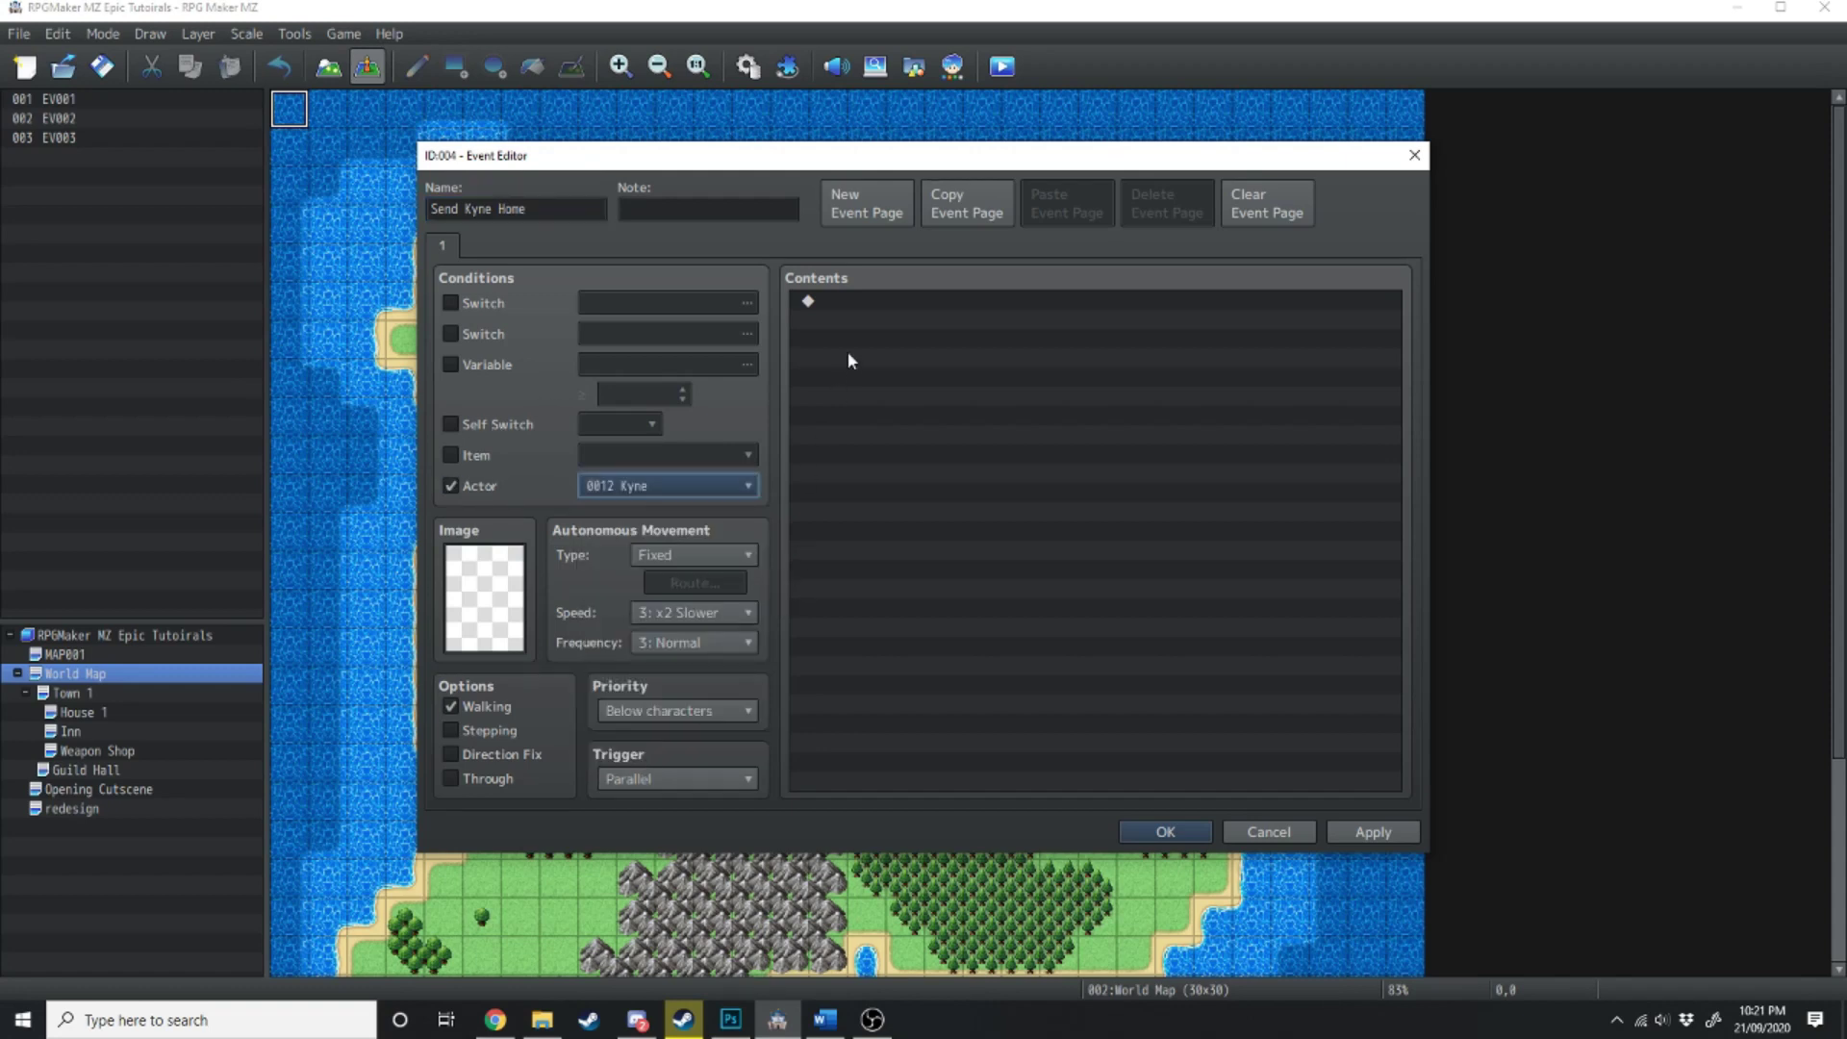
- Add a Conditional Branch that checks whether the Pageup button is being pressed
{"action": "double_click", "coordinate": [852, 308]}
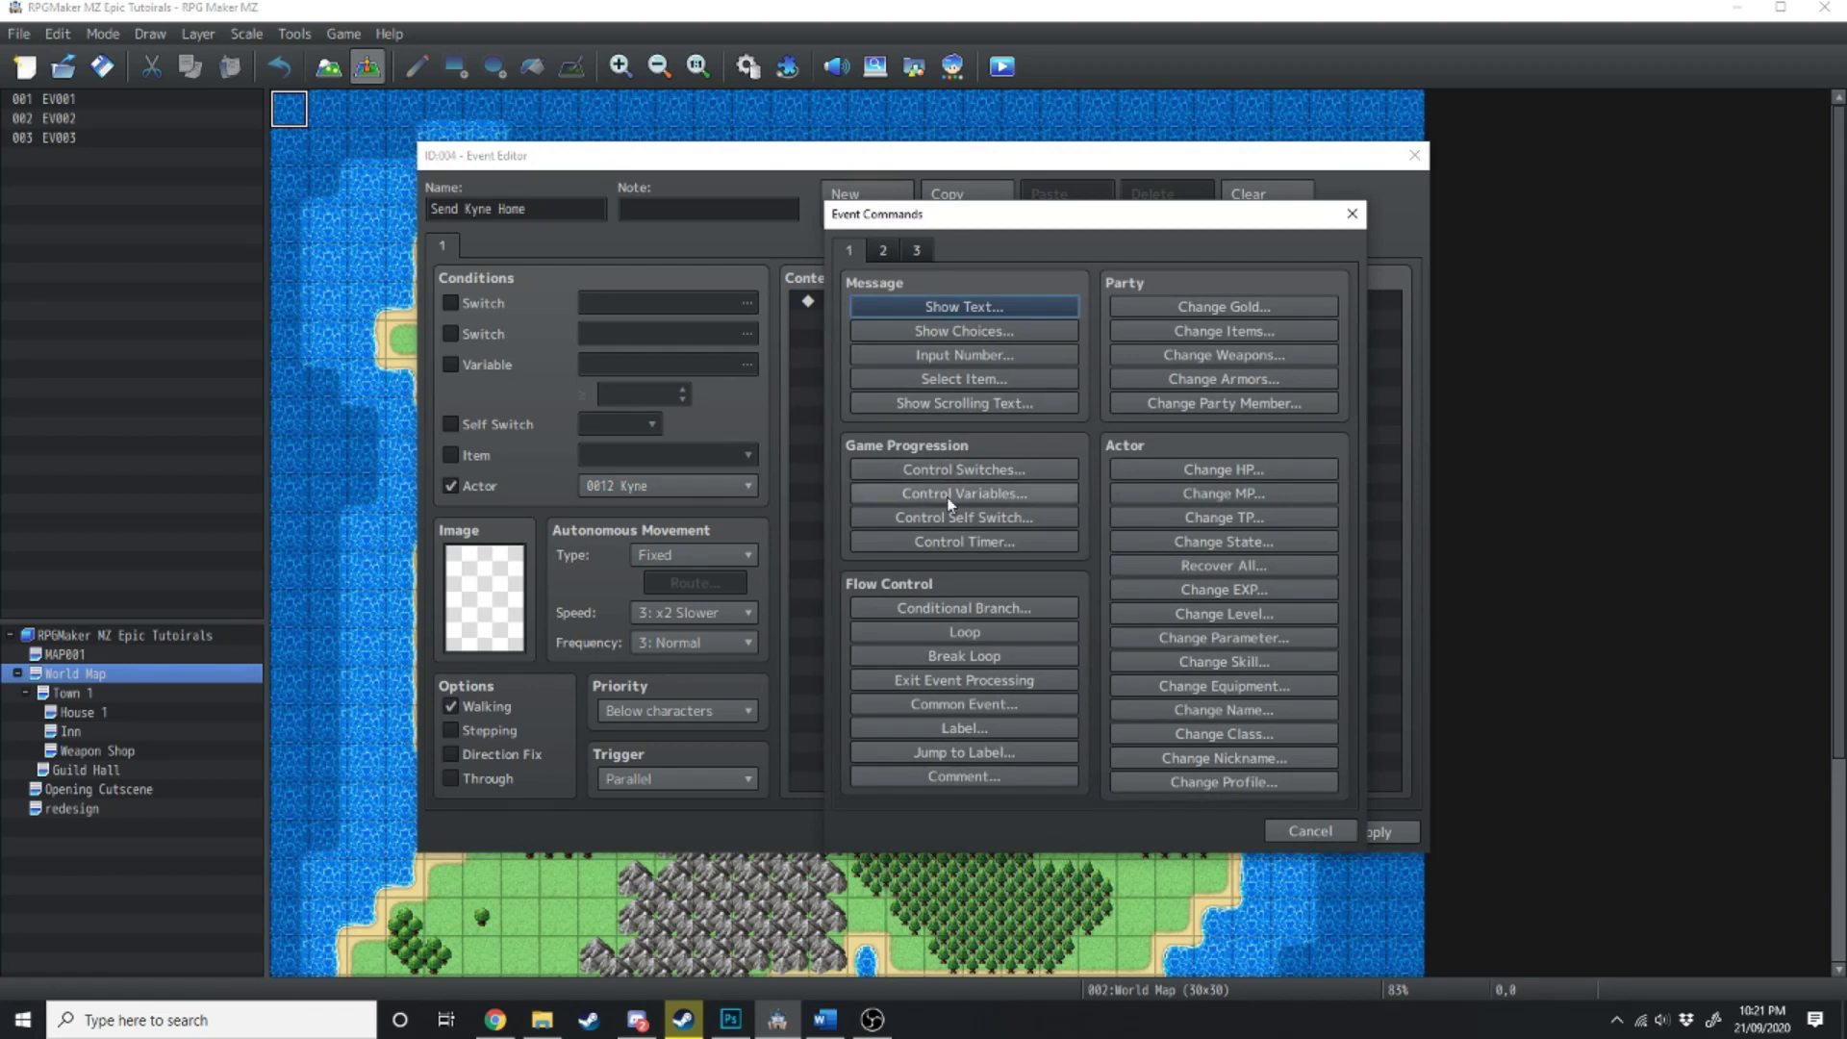
{"action": "left_click", "coordinate": [939, 606]}
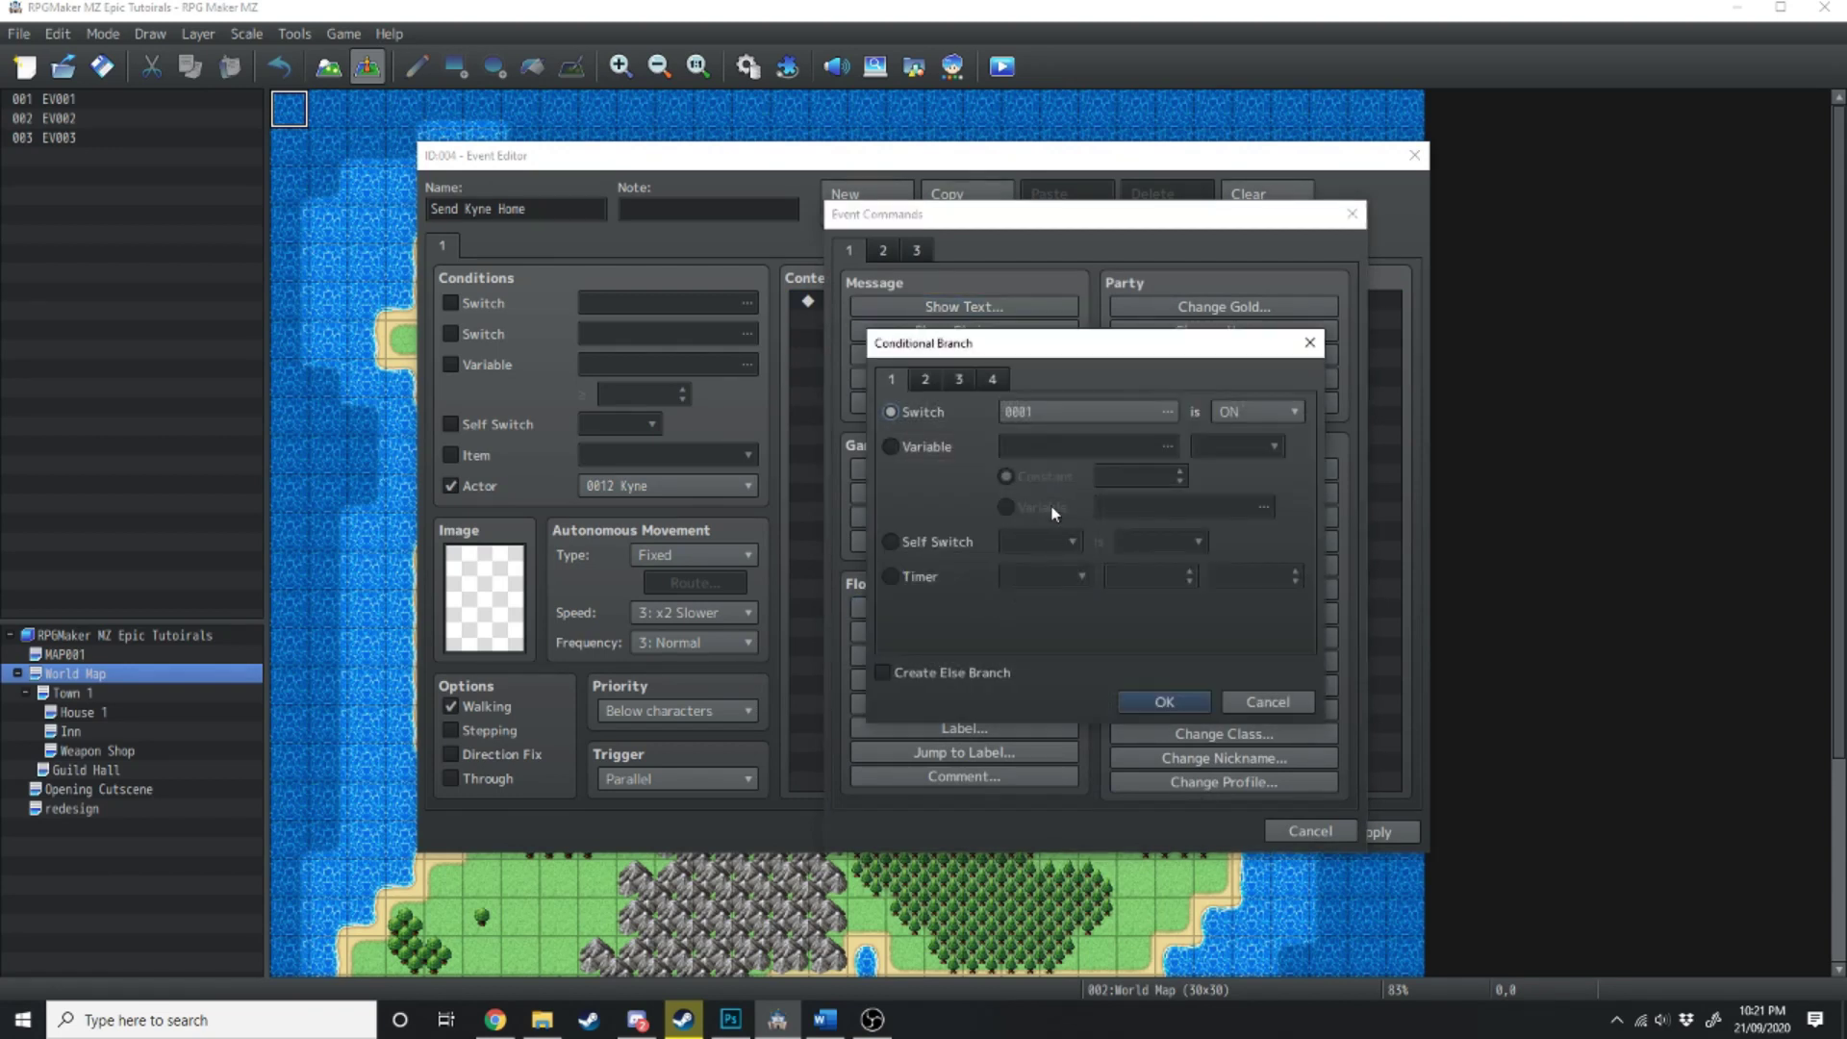
{"action": "left_click", "coordinate": [926, 377]}
{"action": "left_click", "coordinate": [959, 380]}
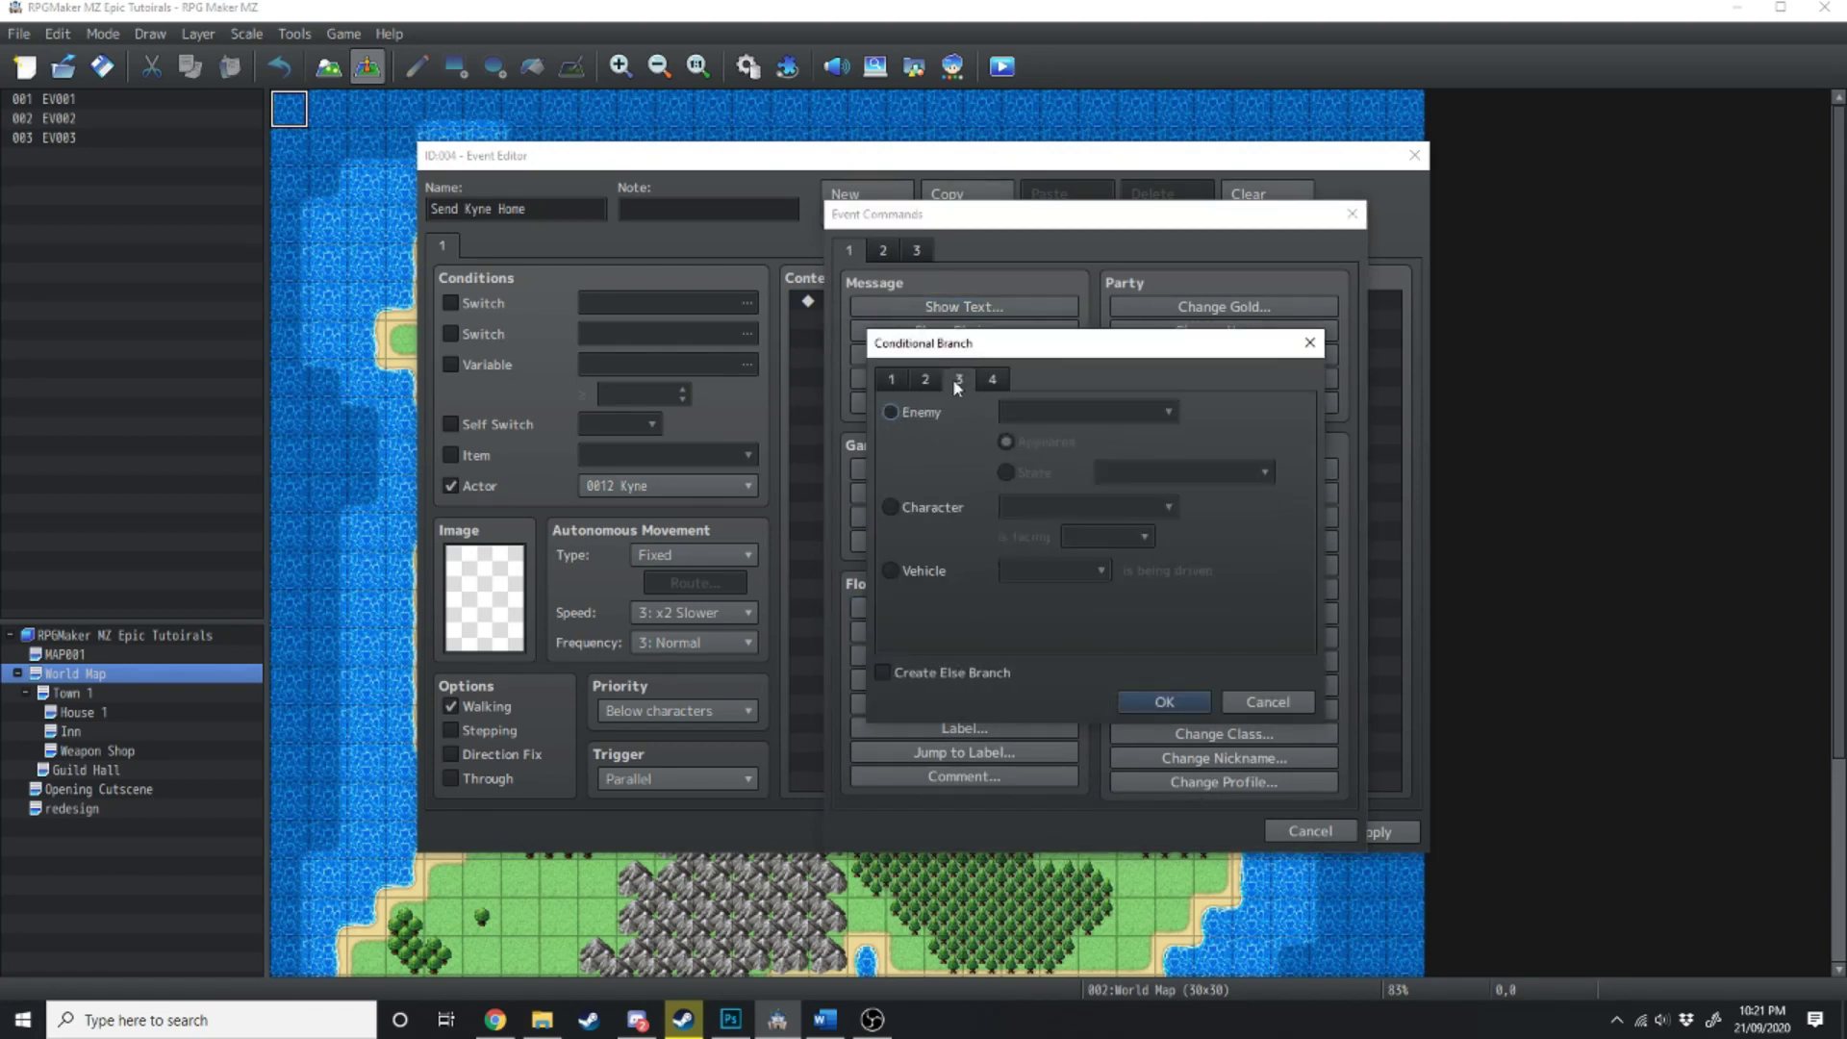
{"action": "left_click", "coordinate": [993, 381]}
{"action": "left_click", "coordinate": [891, 591]}
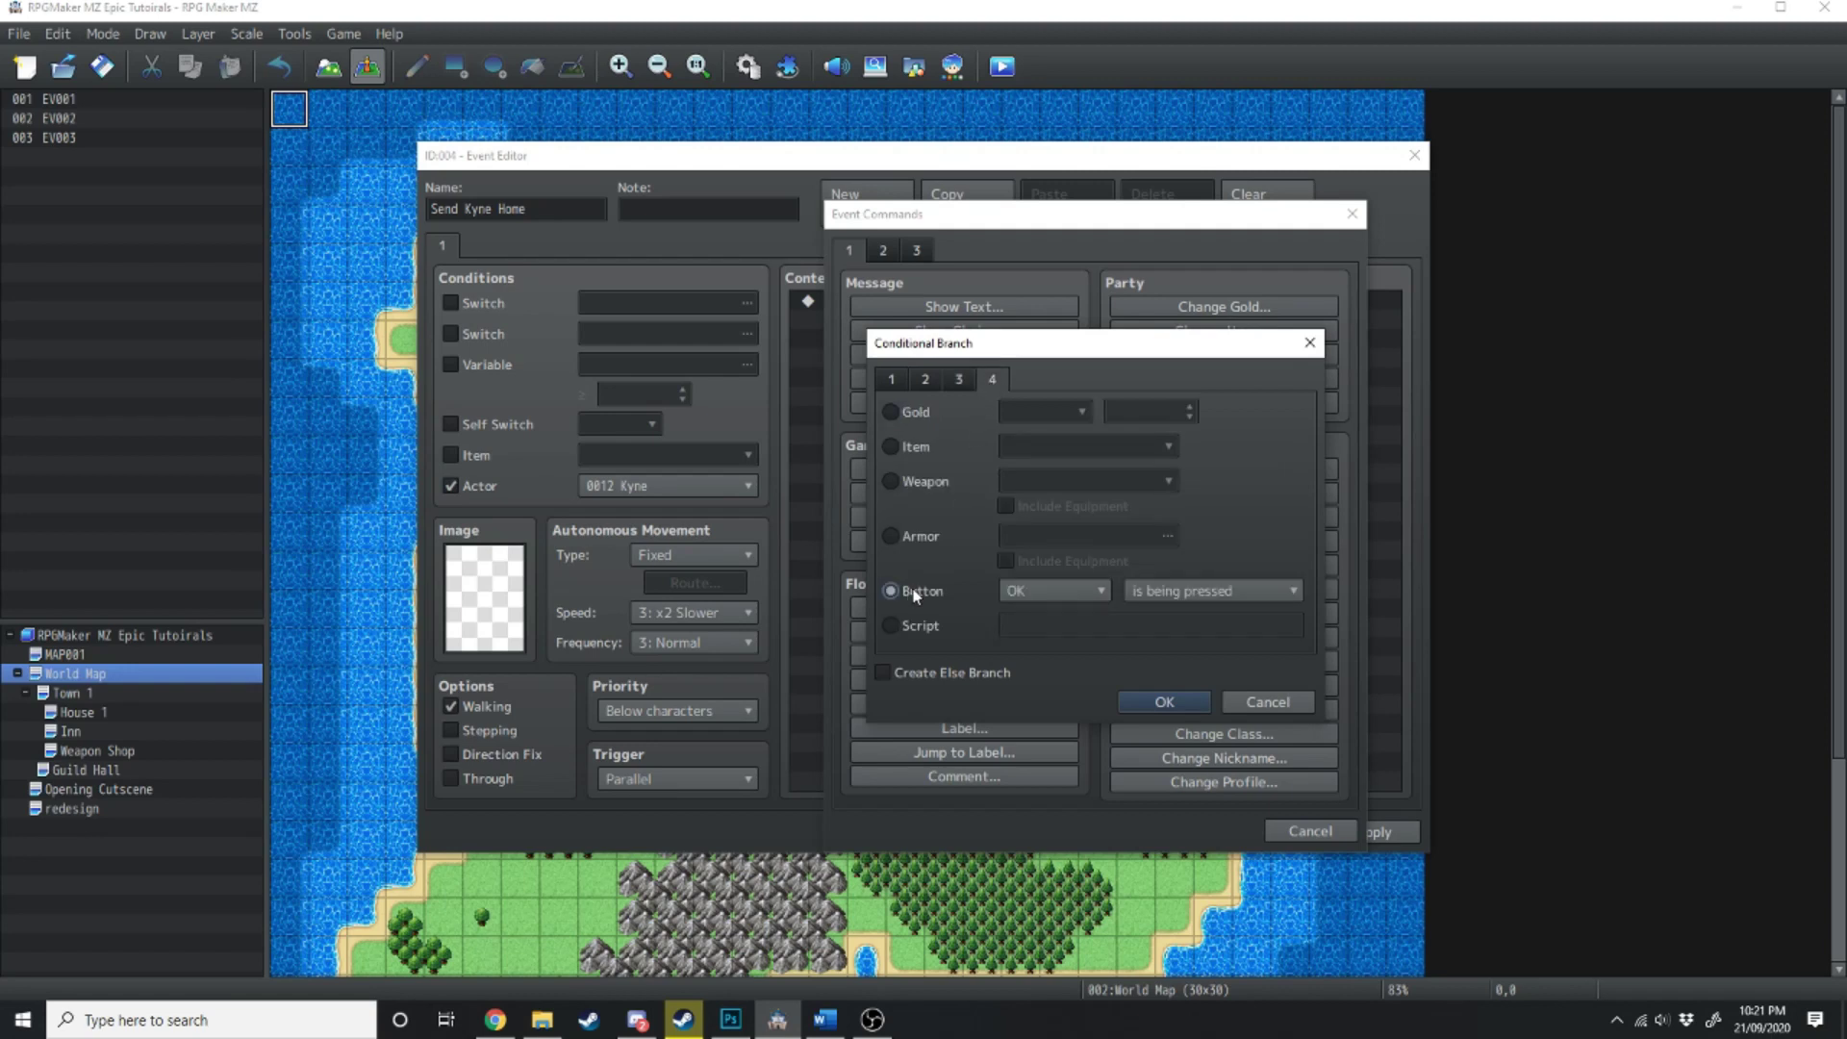
{"action": "left_click", "coordinate": [1064, 591]}
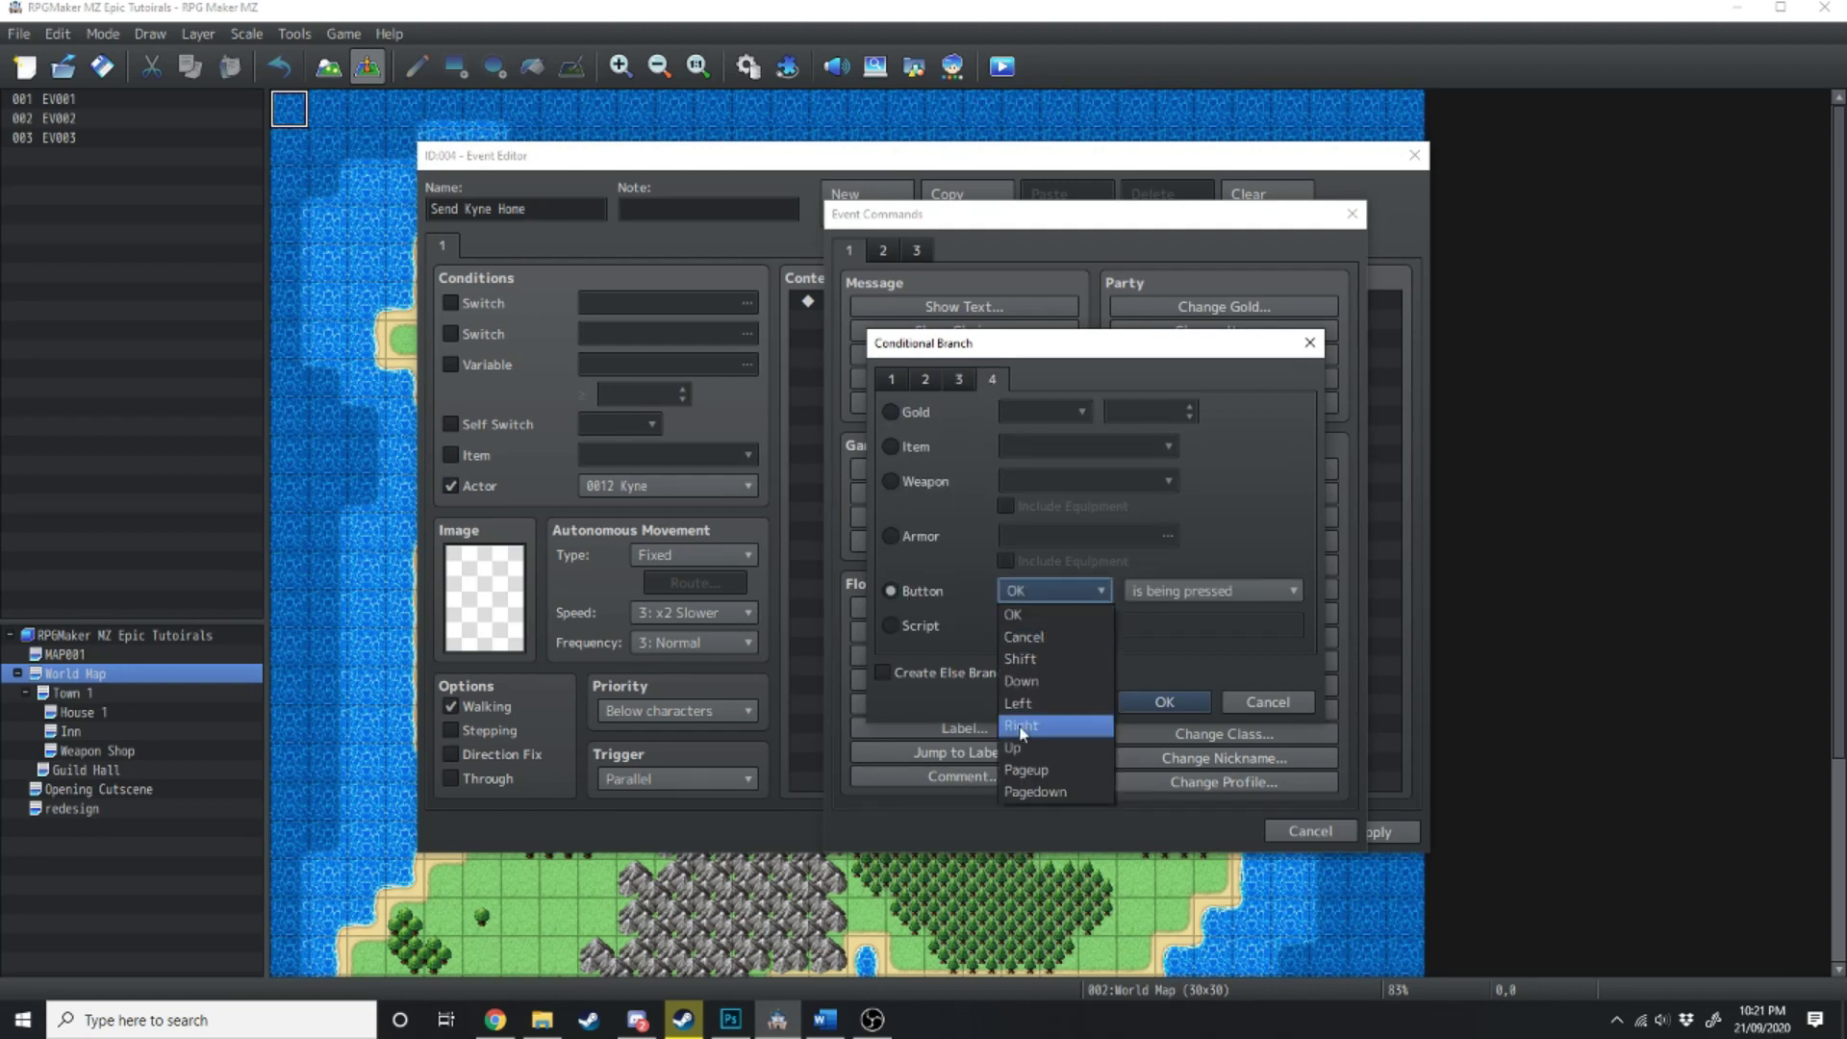
{"action": "left_click", "coordinate": [1027, 769]}
{"action": "key", "text": "Return"}
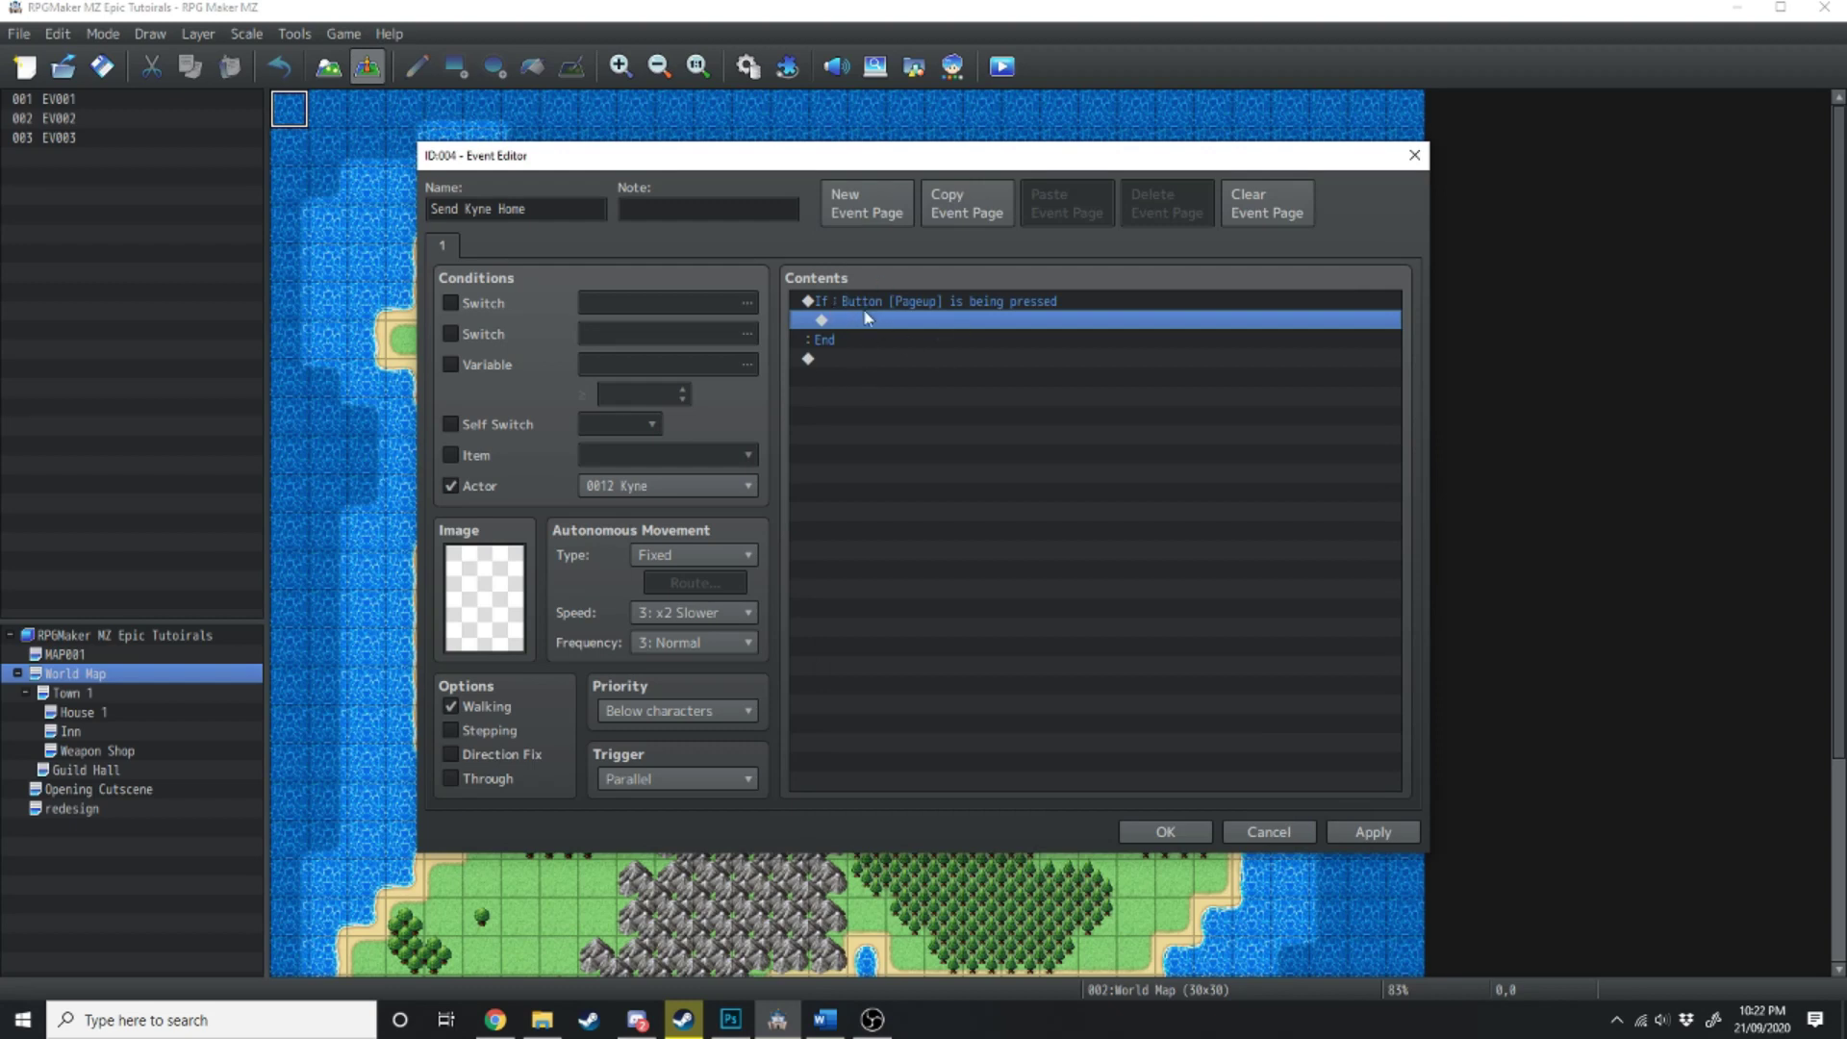
- Inside the Pageup branch, add Kyne's going-home question with her face, followed by Yes/No choices
{"action": "double_click", "coordinate": [851, 327]}
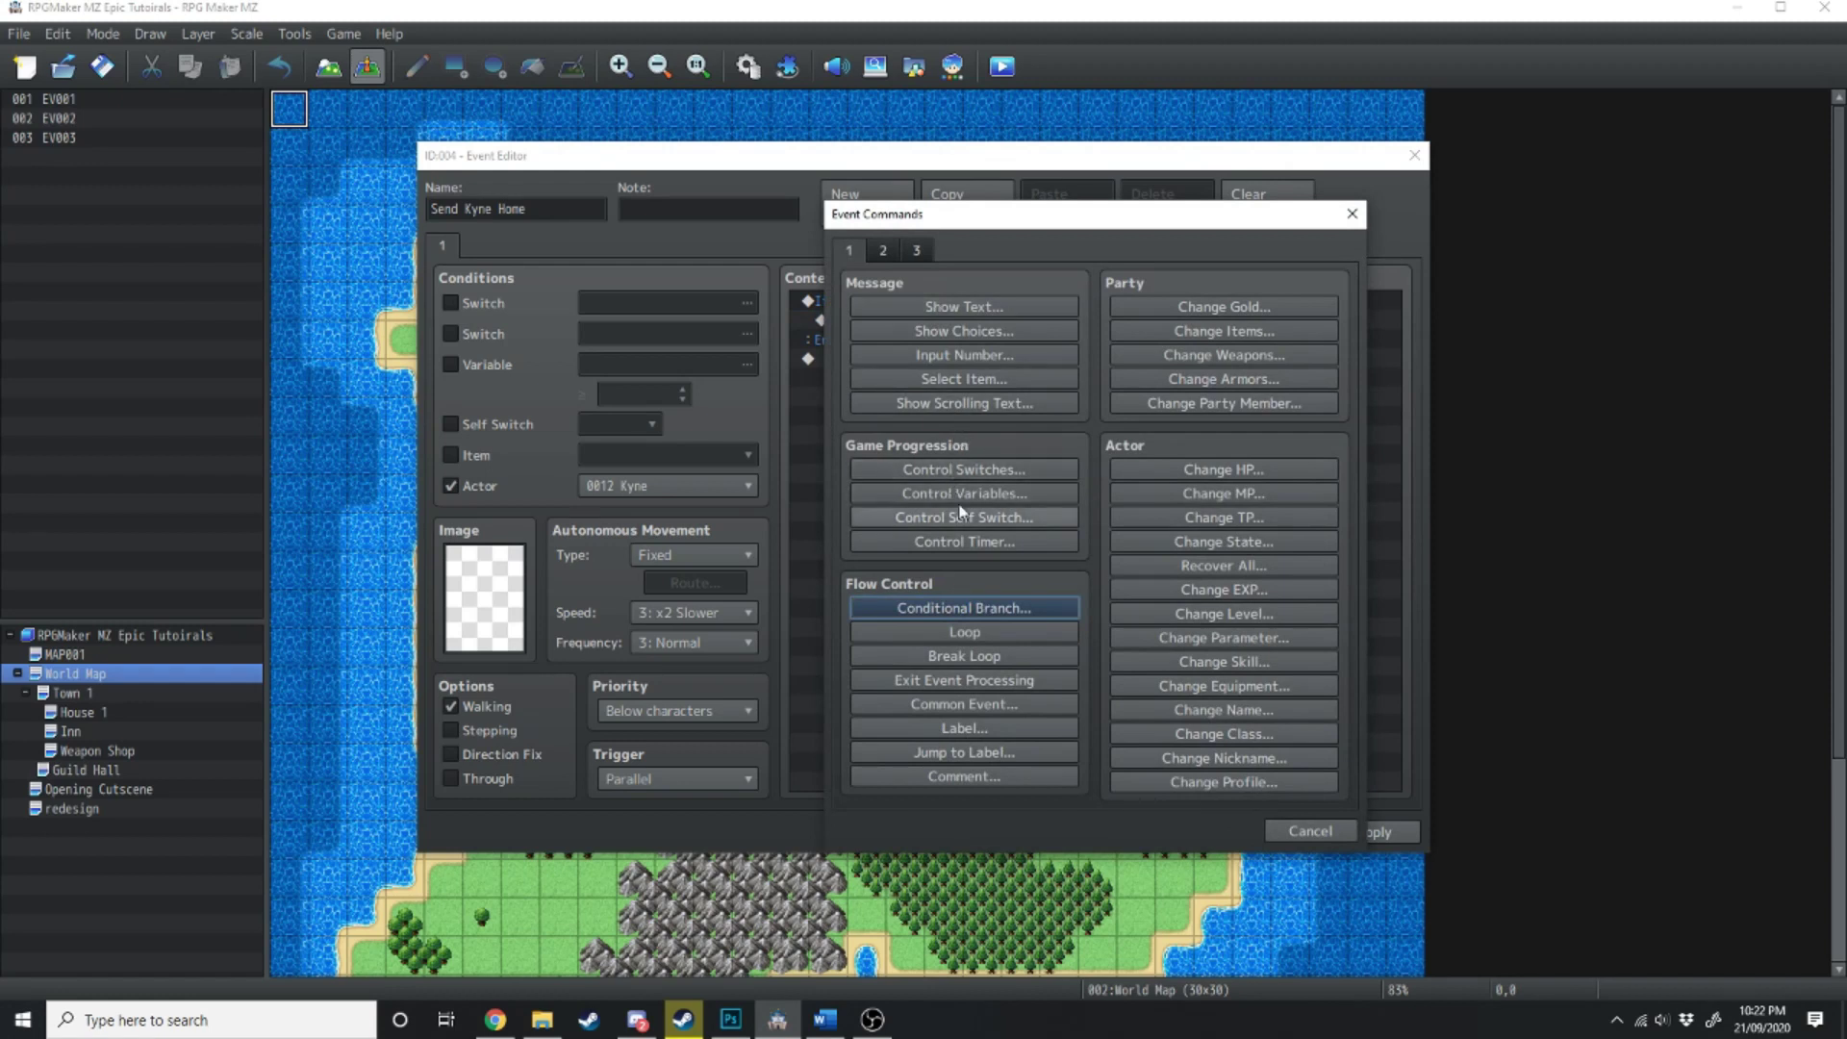
{"action": "left_click", "coordinate": [962, 306]}
{"action": "double_click", "coordinate": [899, 497]}
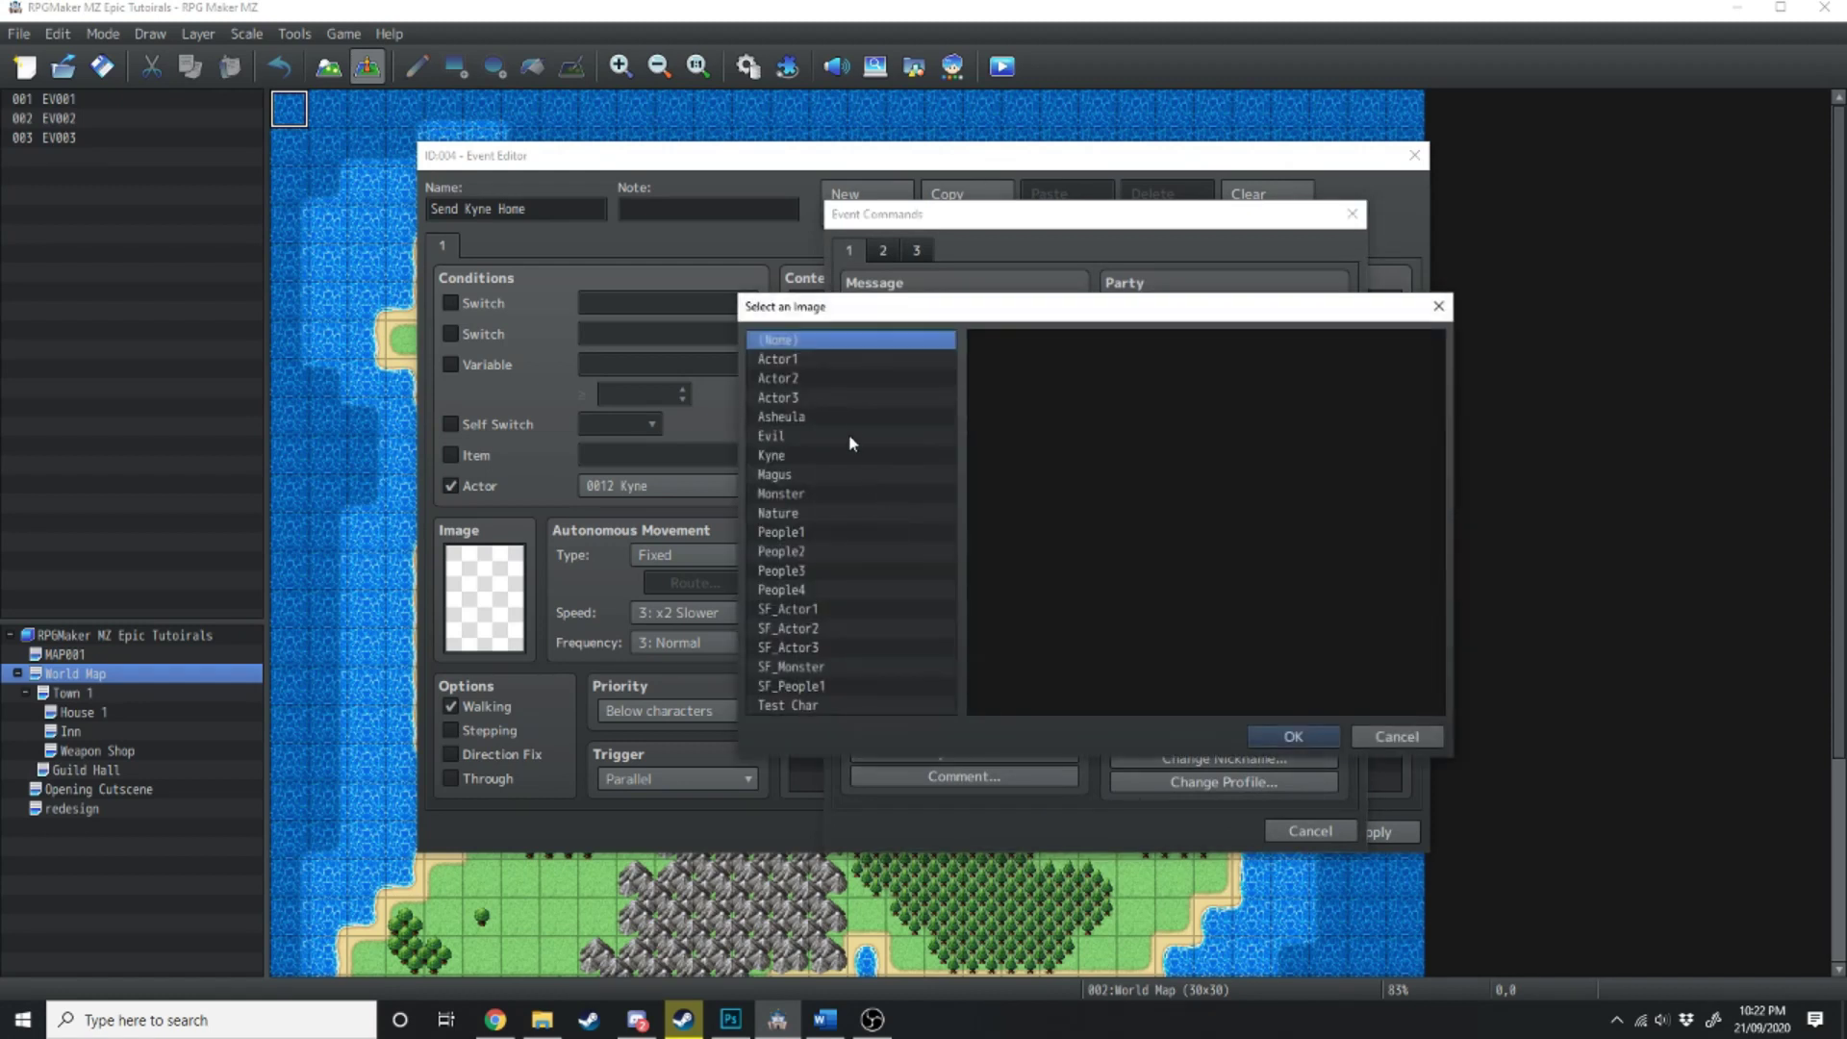
{"action": "double_click", "coordinate": [804, 455]}
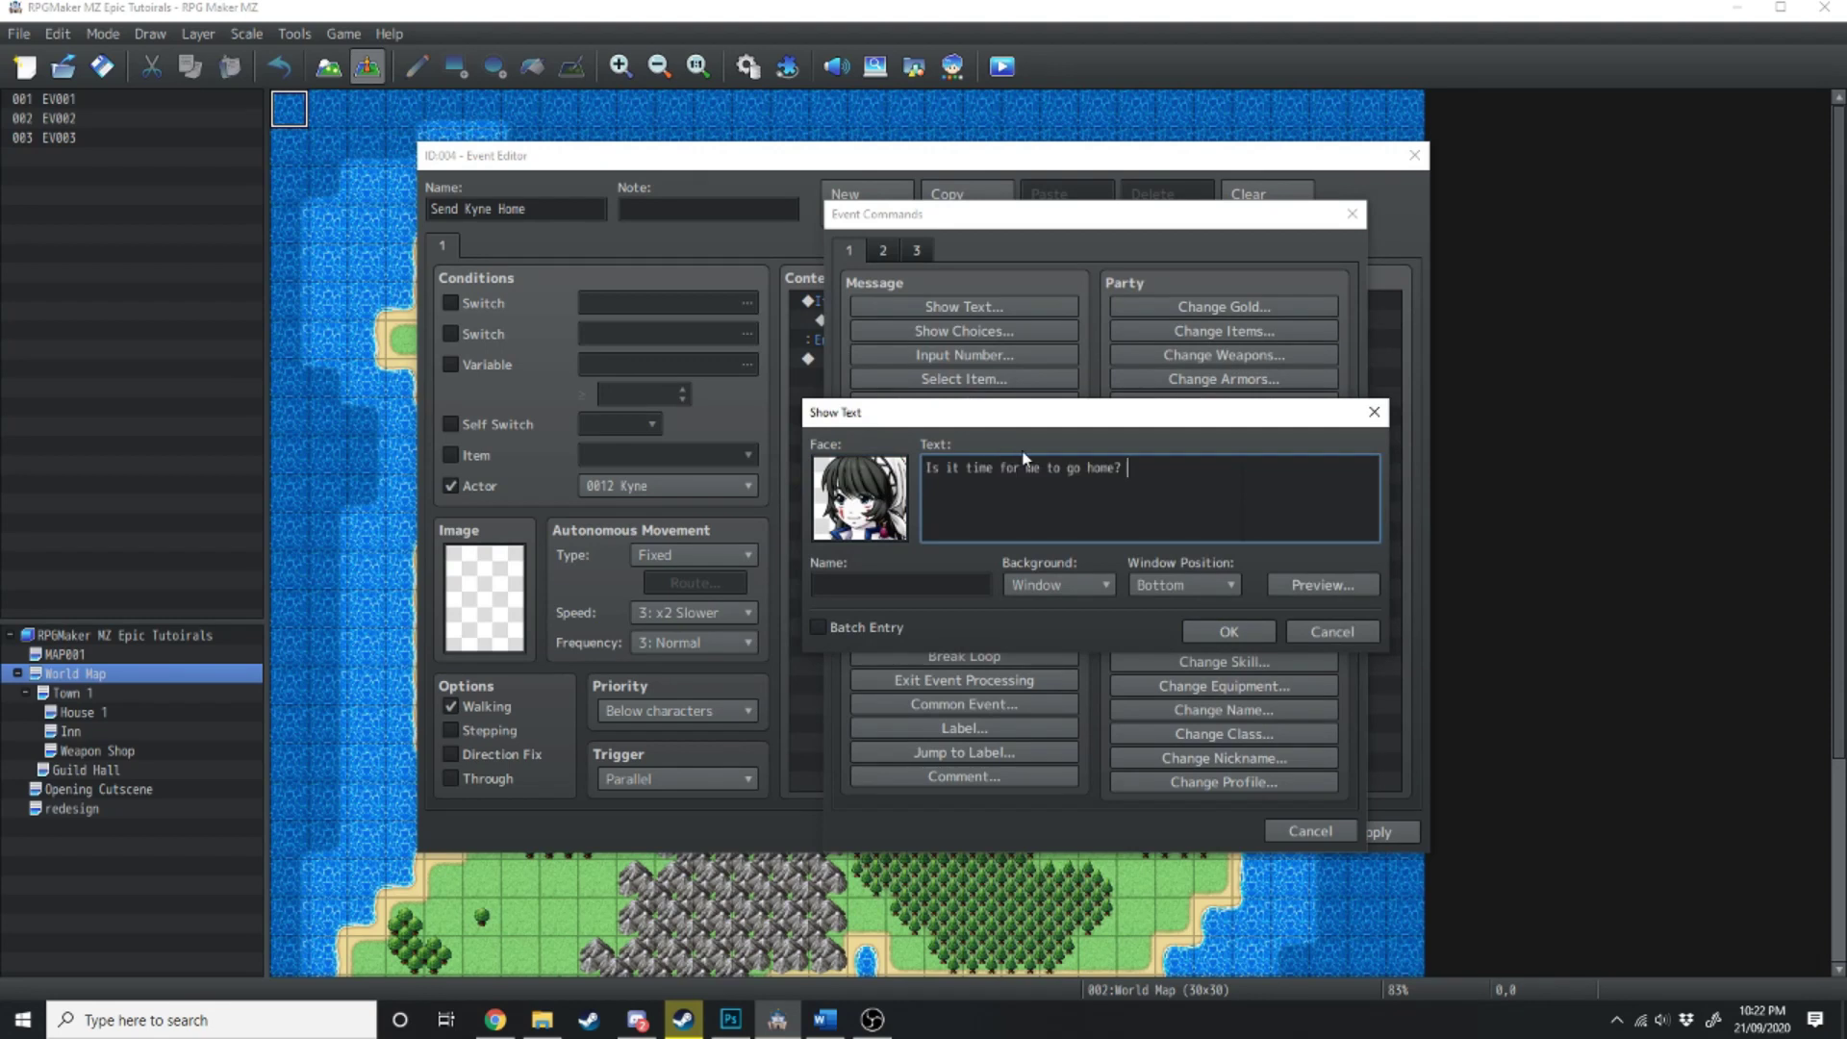
{"action": "left_click", "coordinate": [1229, 631]}
{"action": "left_click", "coordinate": [964, 330]}
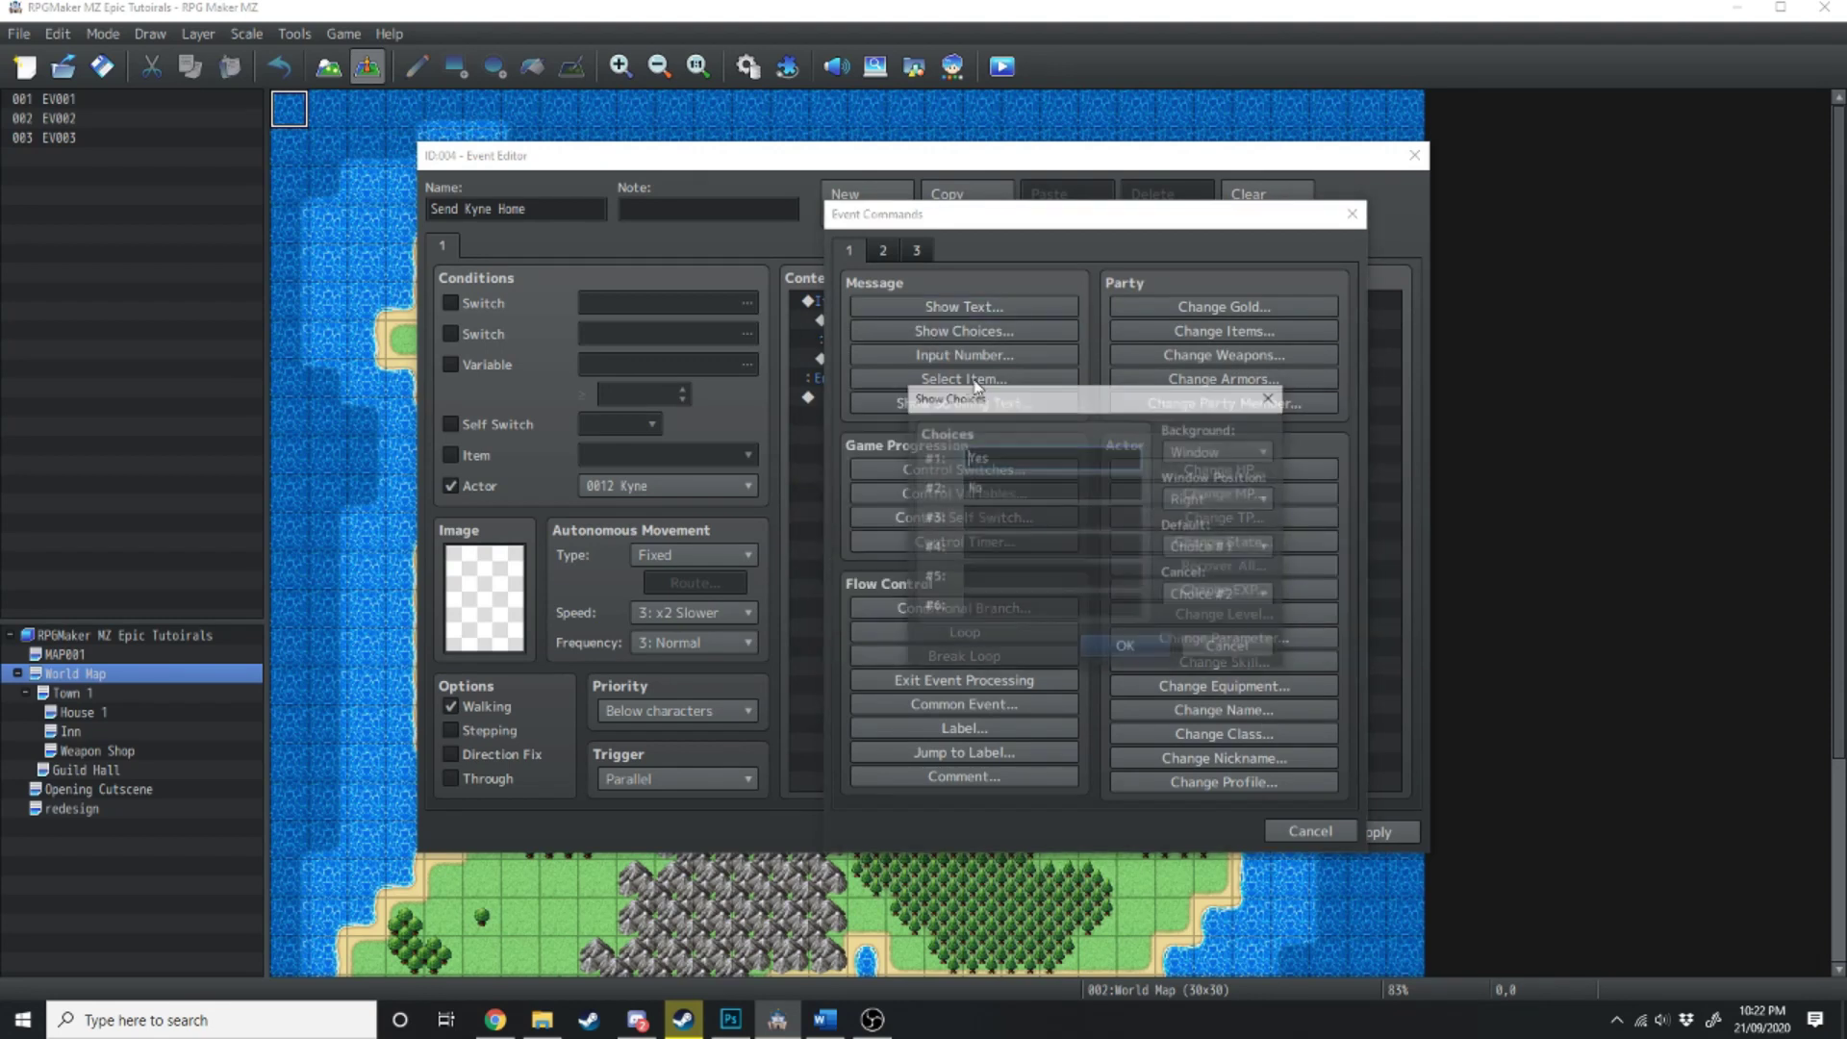
{"action": "left_click", "coordinate": [1107, 648]}
- Add the No reply "Let's carry on then" and the Yes reply about the guild hall
{"action": "double_click", "coordinate": [891, 435]}
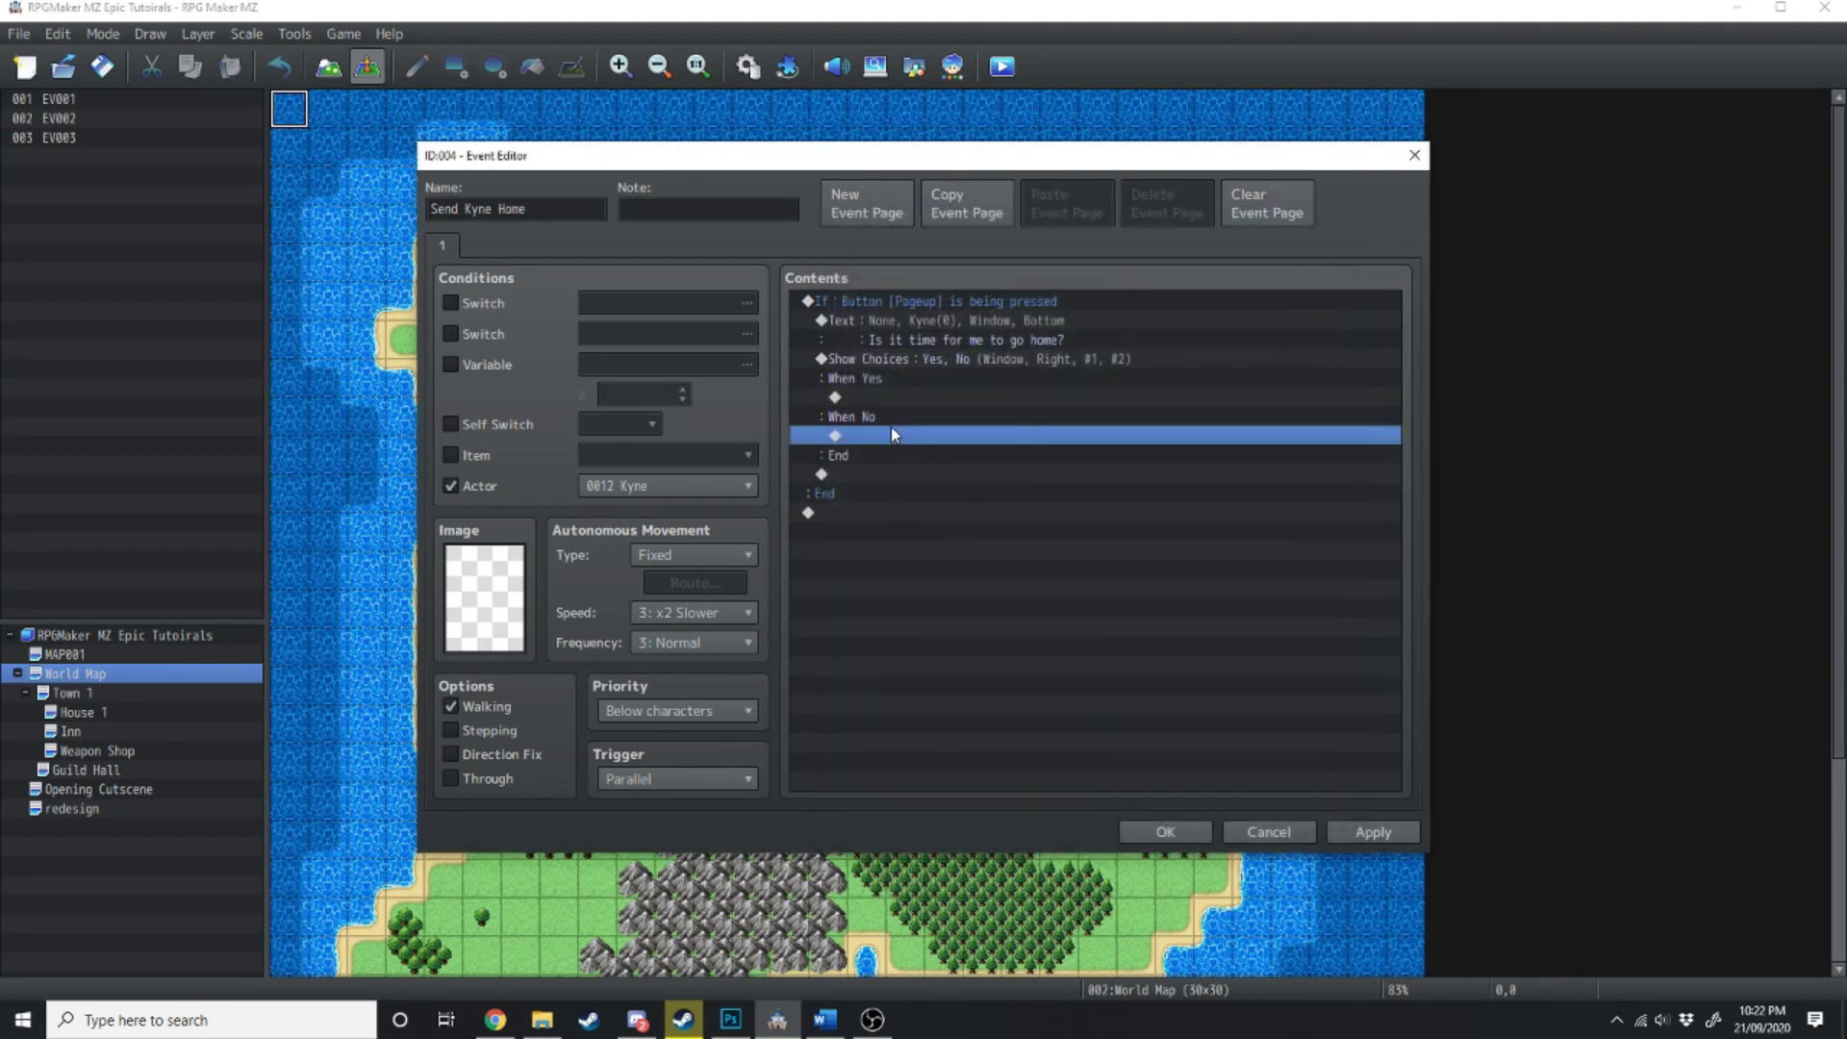
{"action": "left_click", "coordinate": [964, 306]}
{"action": "type", "text": "Let's carry on then."}
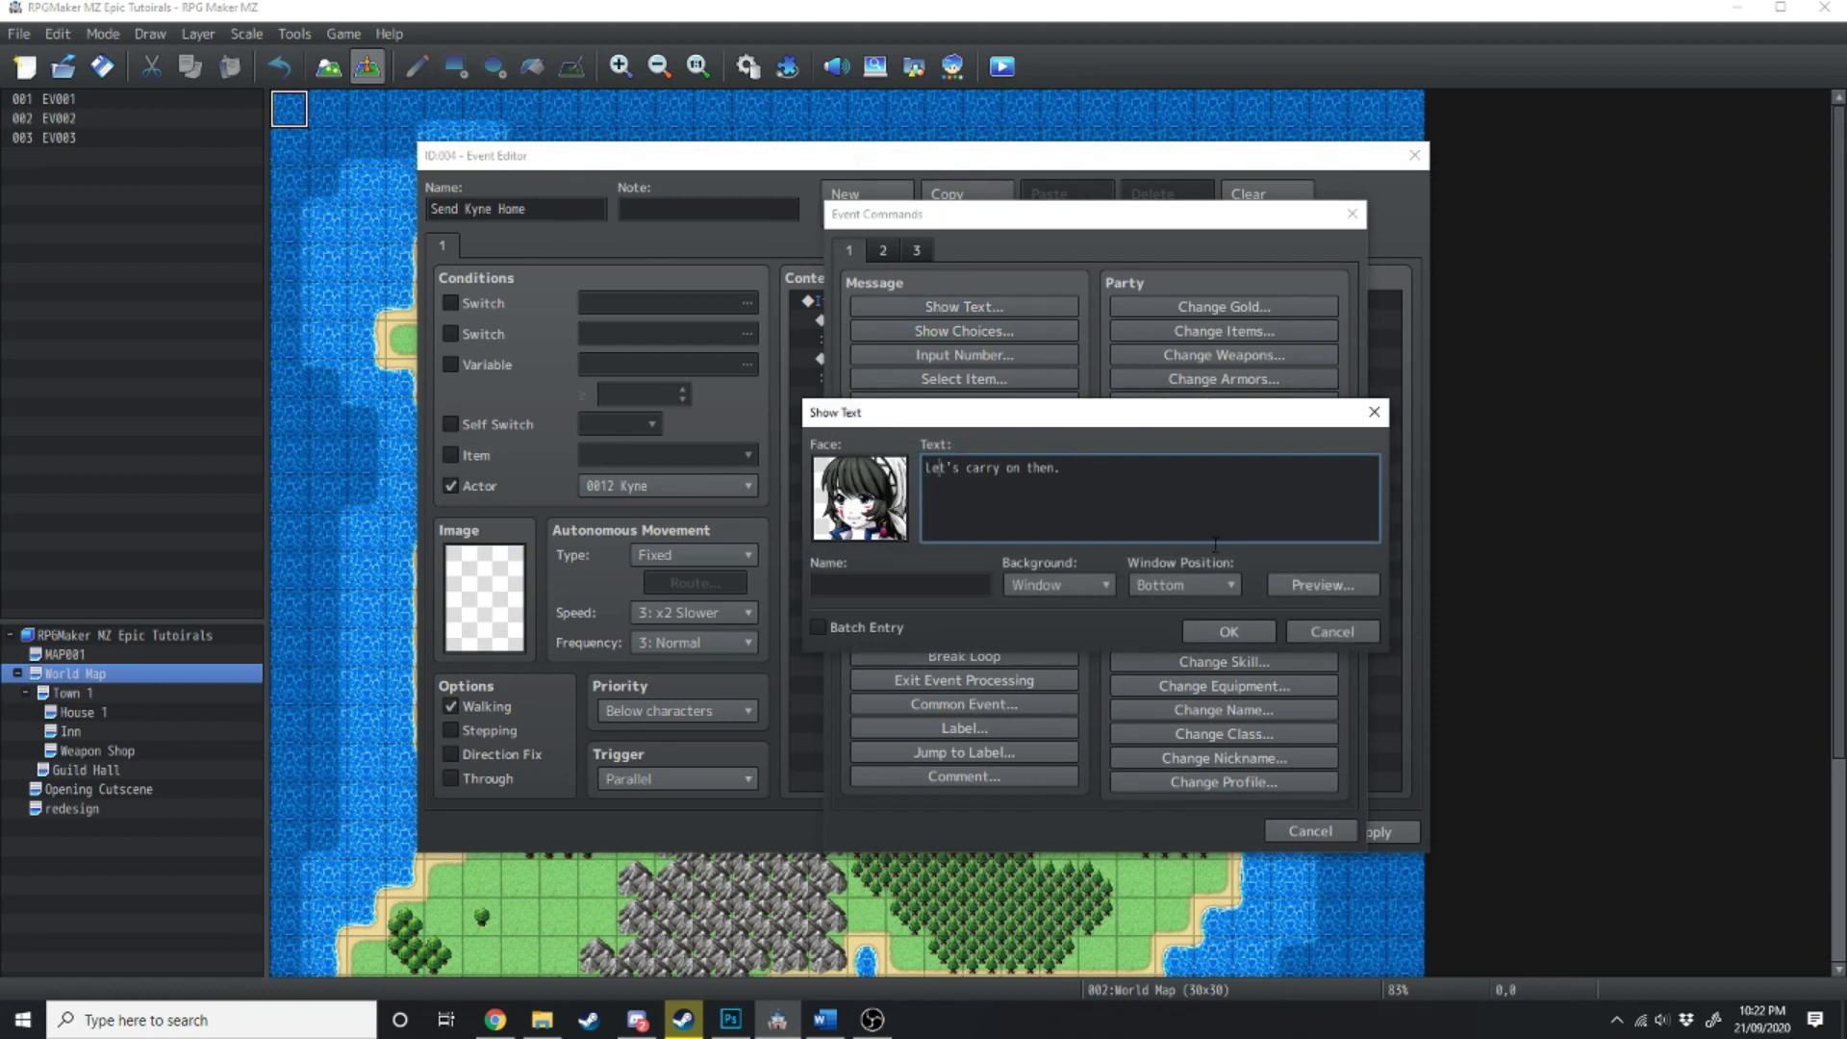
{"action": "left_click", "coordinate": [1241, 635]}
{"action": "double_click", "coordinate": [918, 402]}
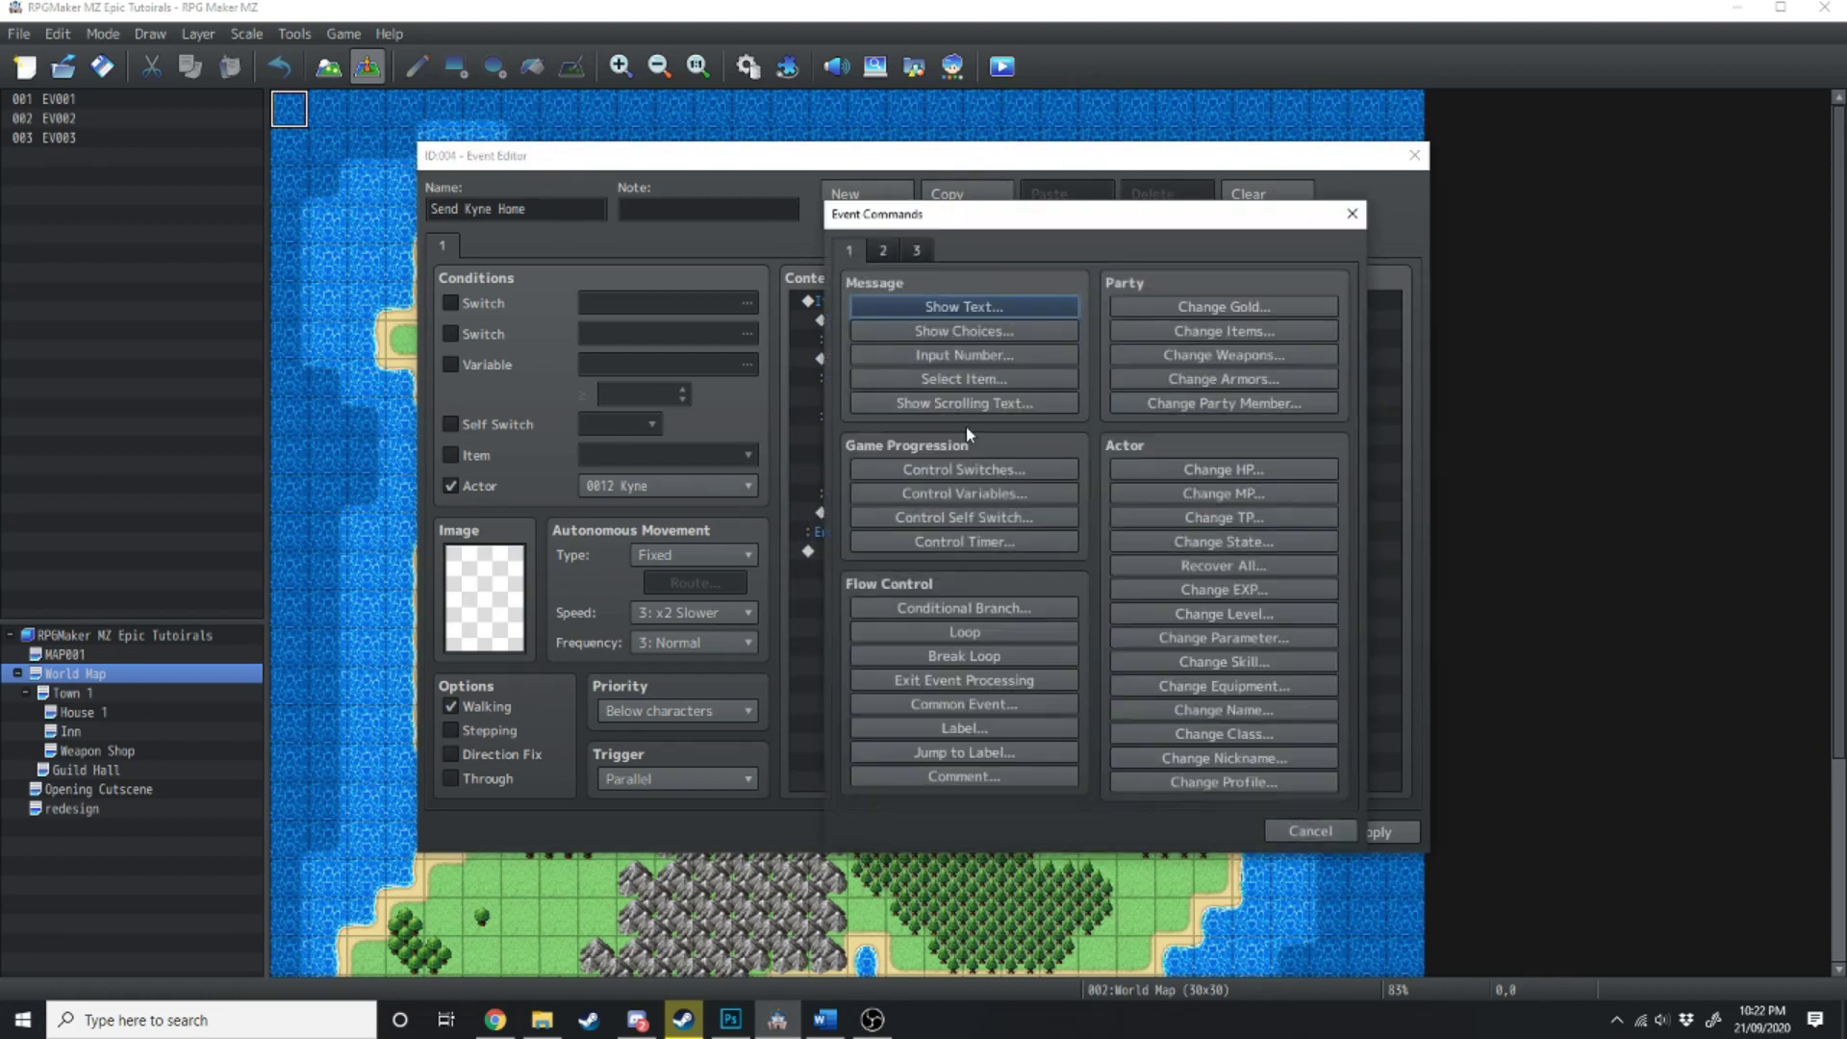
{"action": "left_click", "coordinate": [965, 306]}
{"action": "type", "text": "I'll be at the guild hall if you ever need me."}
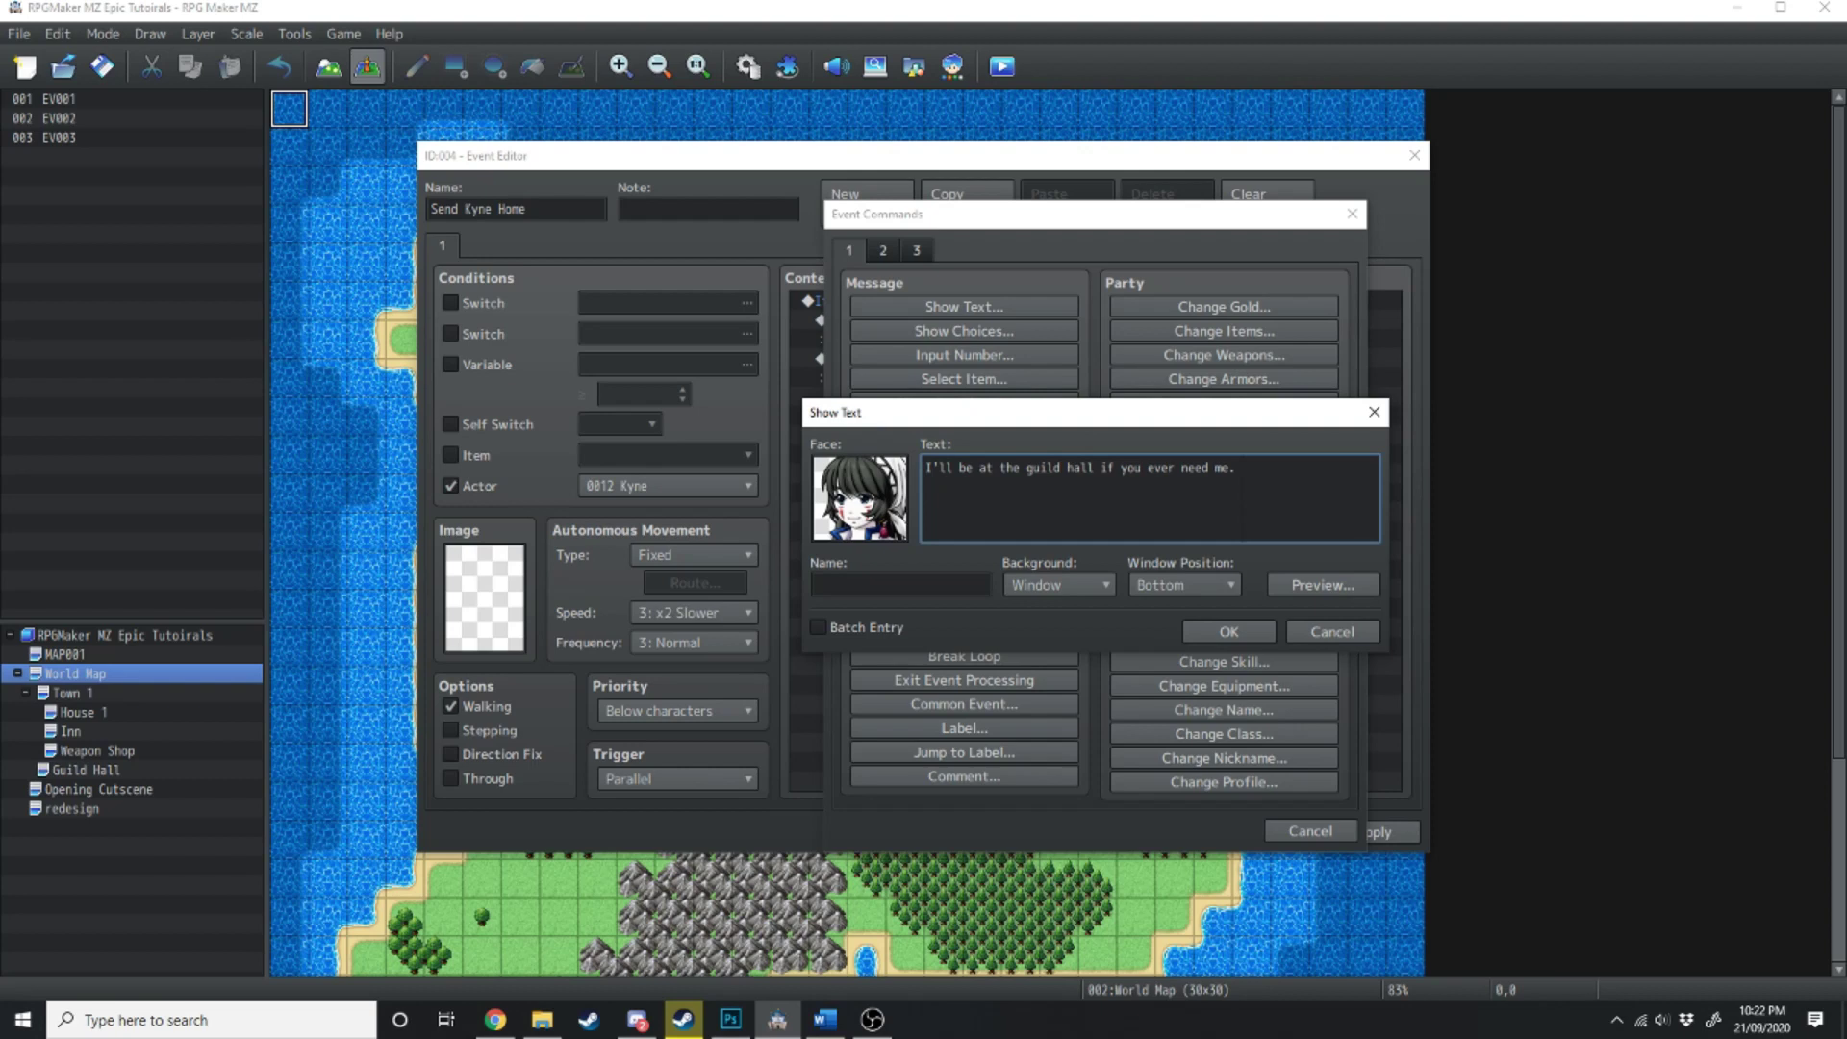
{"action": "left_click", "coordinate": [1258, 635]}
- Under Yes, add Change Party Member to remove Kyne, then apply and save the event
{"action": "double_click", "coordinate": [990, 443]}
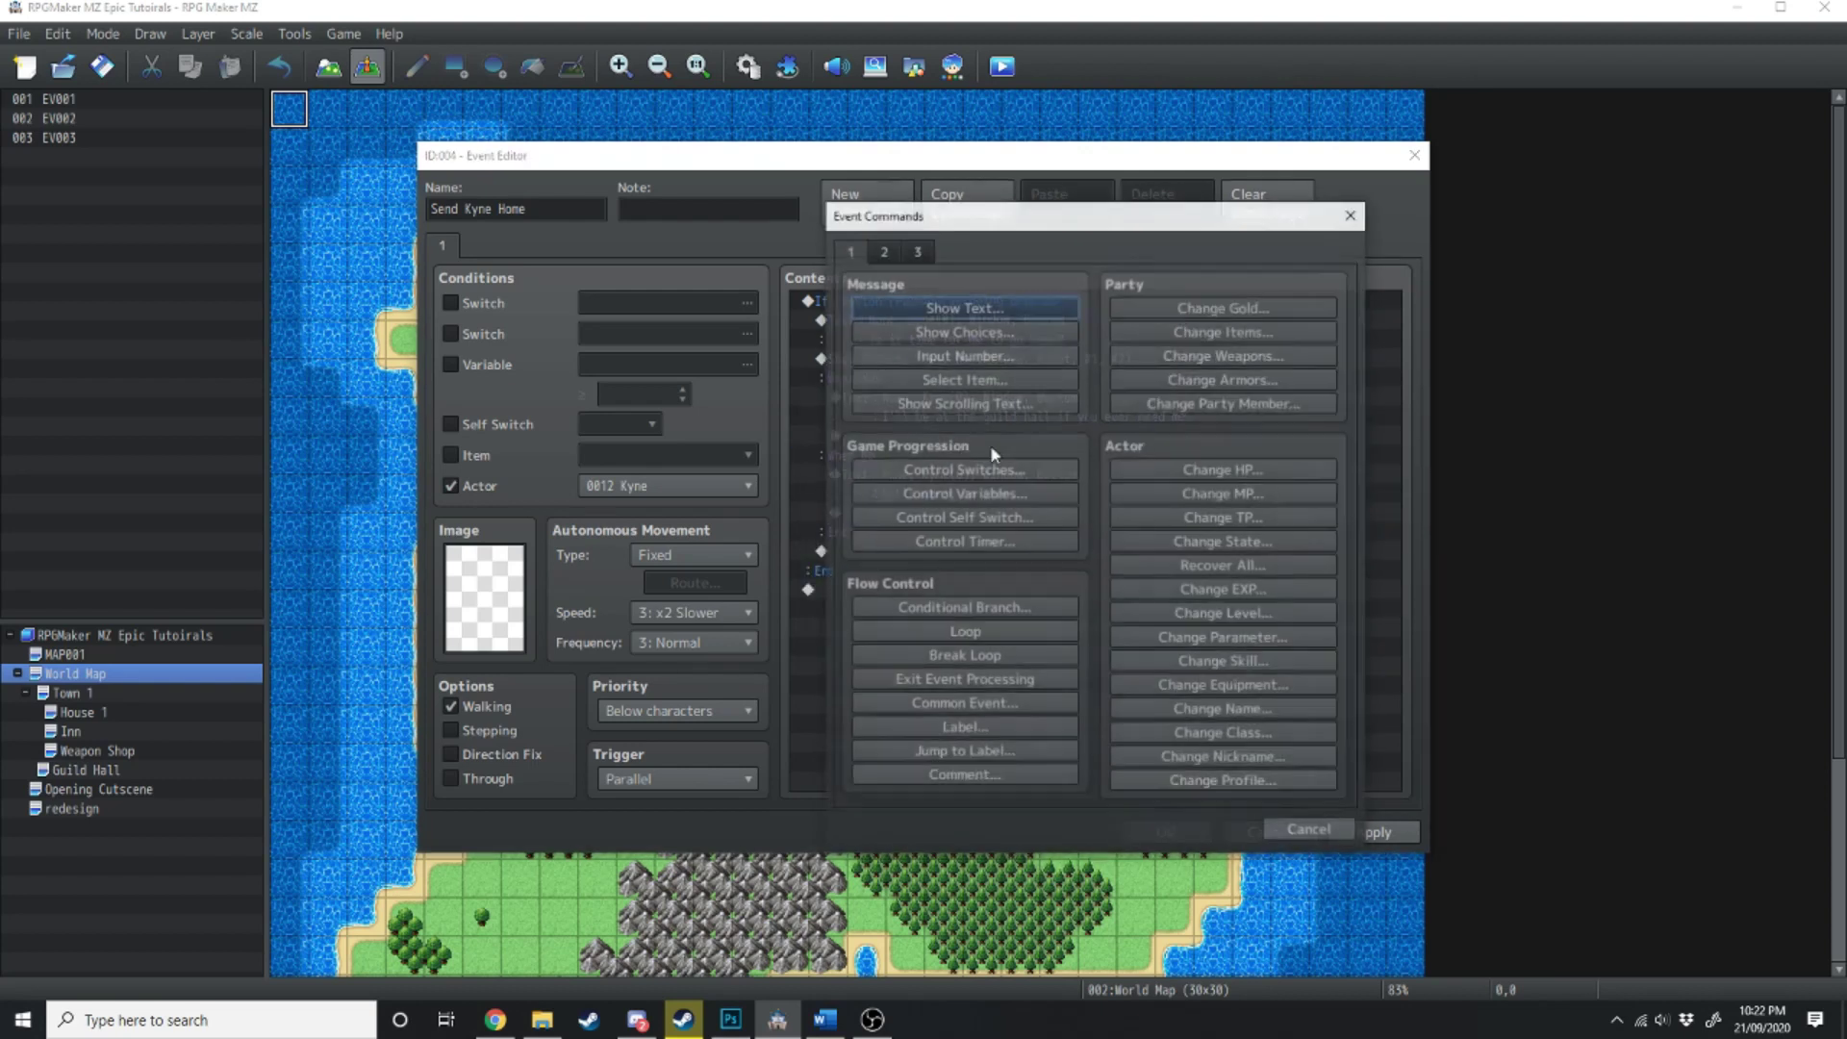
{"action": "left_click", "coordinate": [1227, 404]}
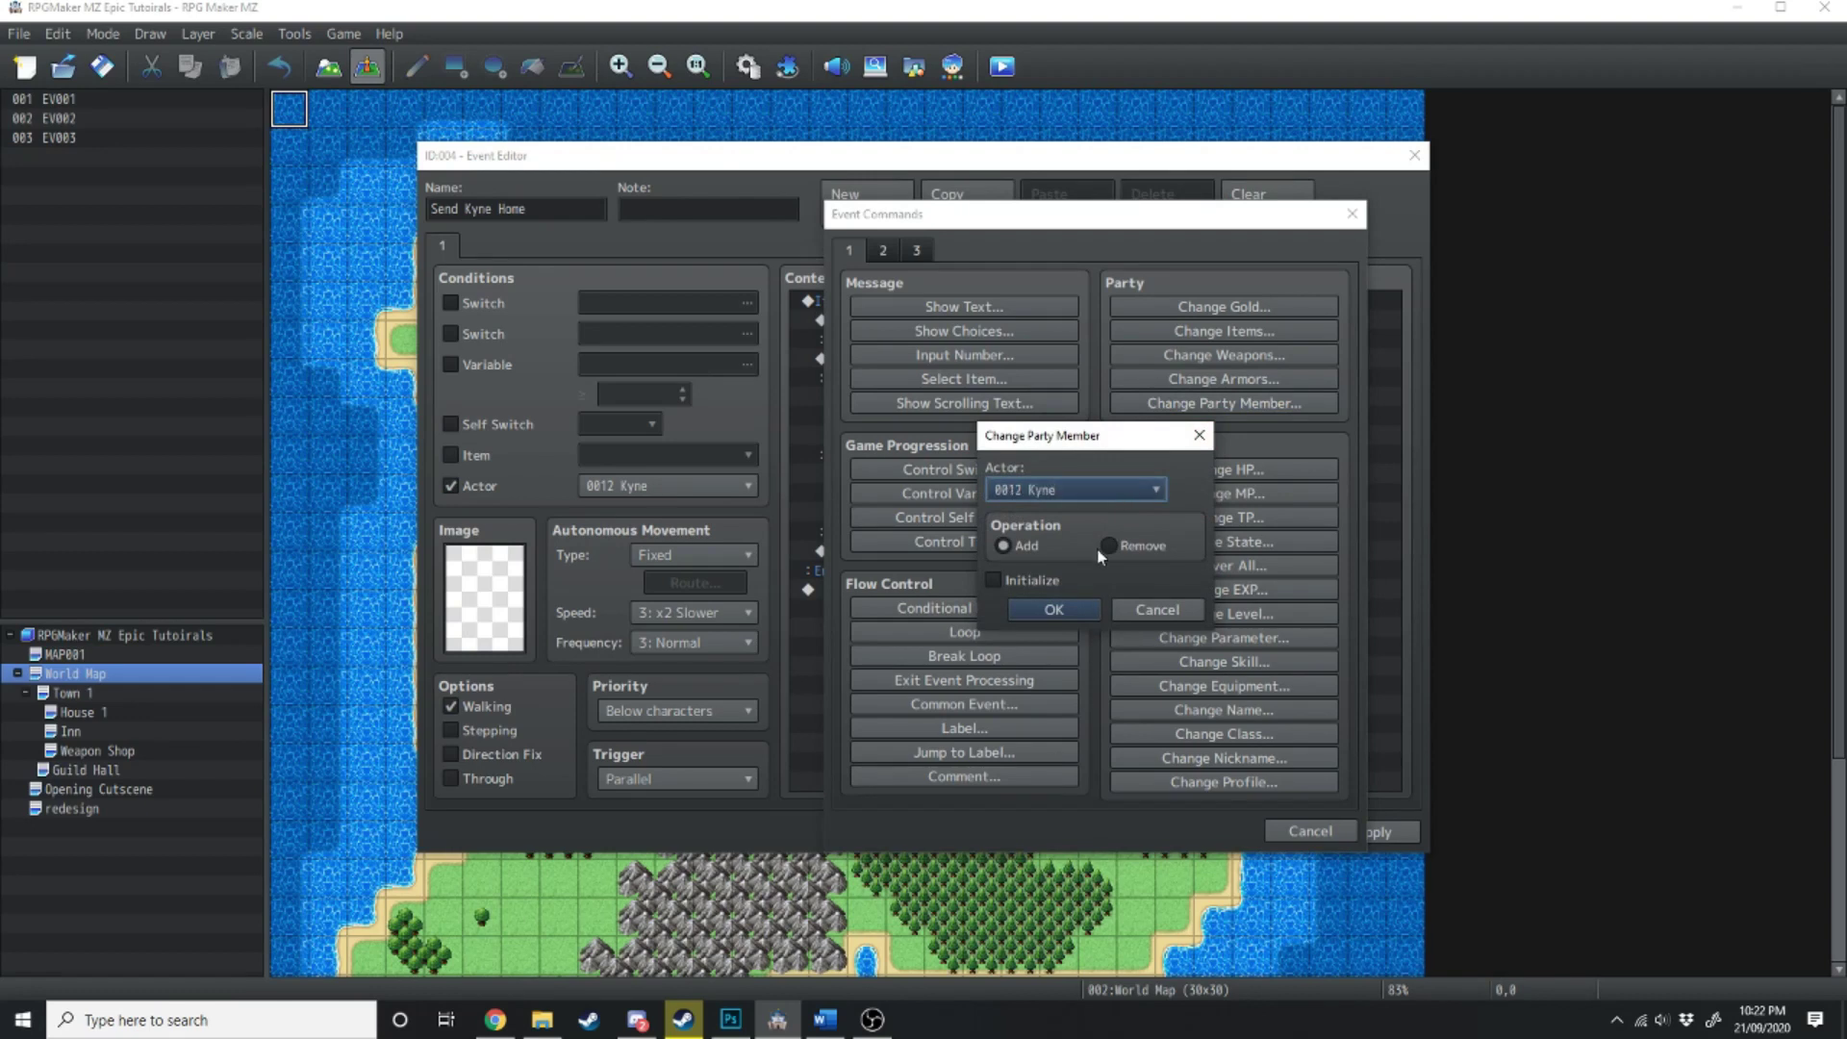
{"action": "left_click", "coordinate": [1108, 547]}
{"action": "left_click", "coordinate": [1054, 610]}
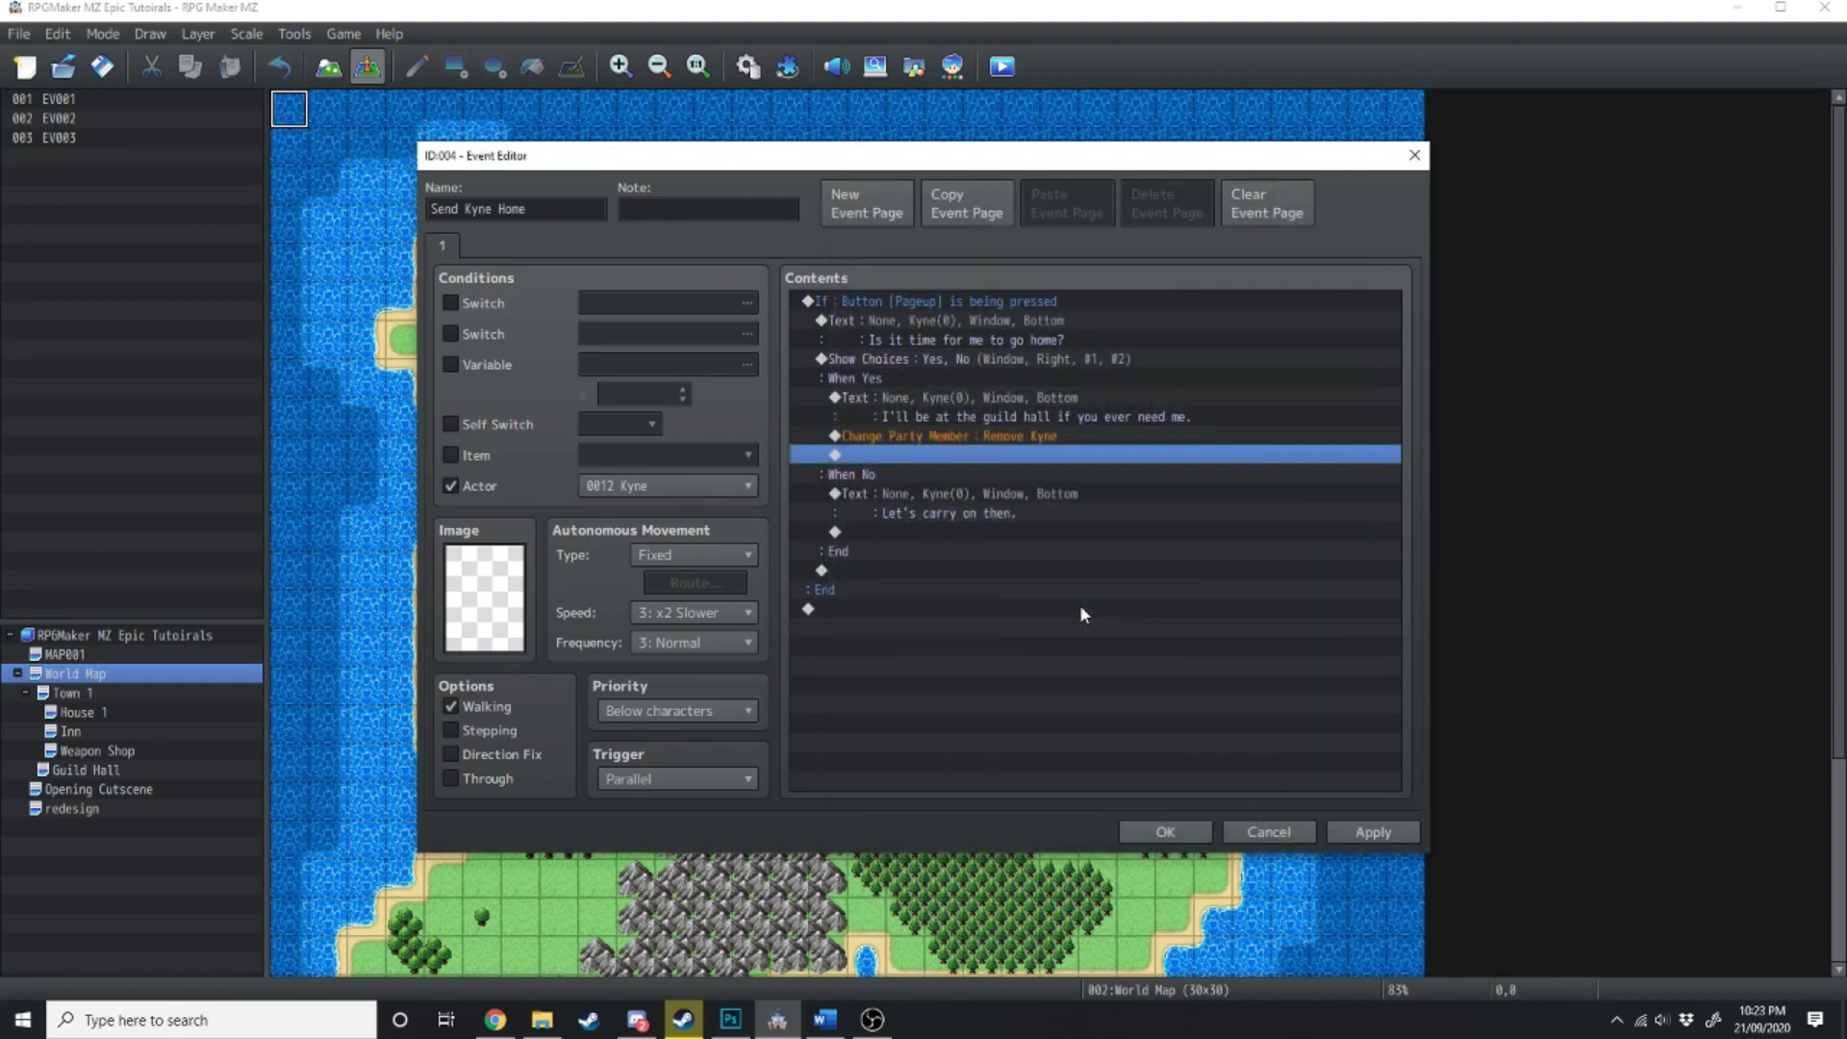
{"action": "left_click", "coordinate": [1376, 834]}
{"action": "left_click", "coordinate": [1187, 833]}
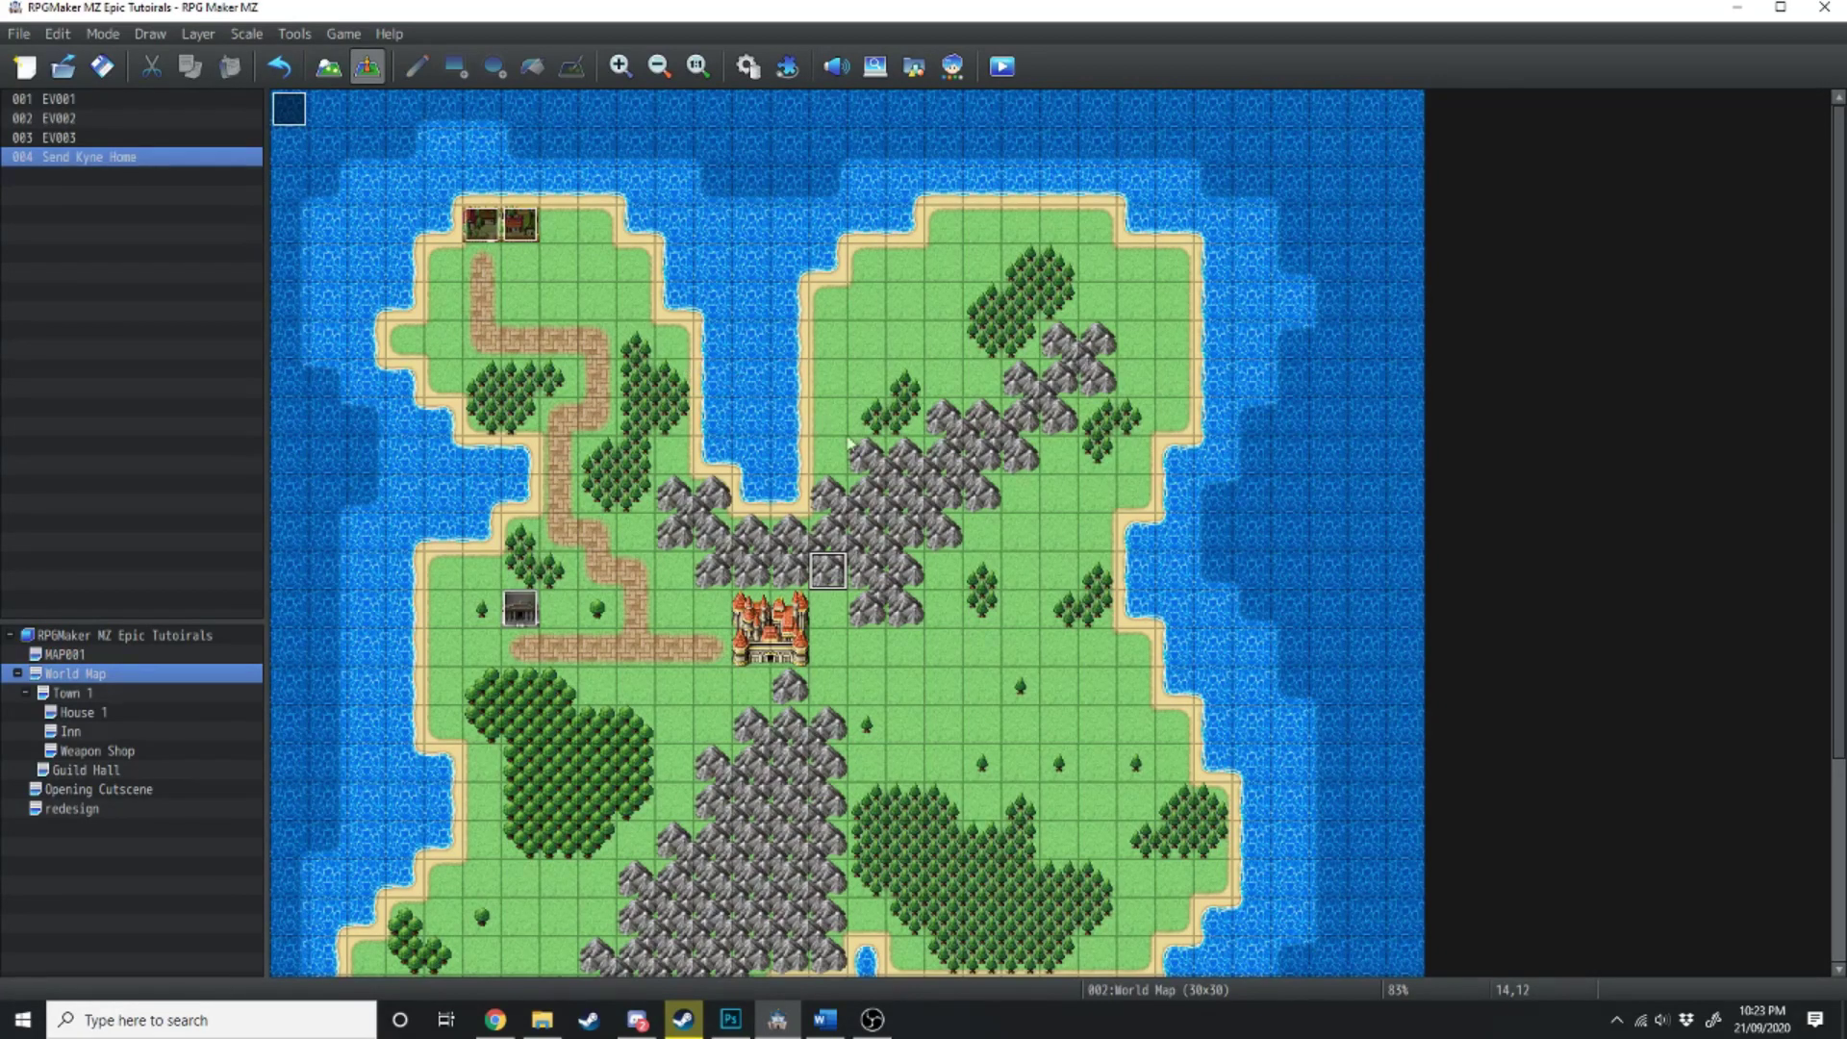
- Save and start a playtest, then walk the party across the world map into the guild hall
{"action": "left_click", "coordinate": [1002, 68]}
{"action": "key", "text": "Return"}
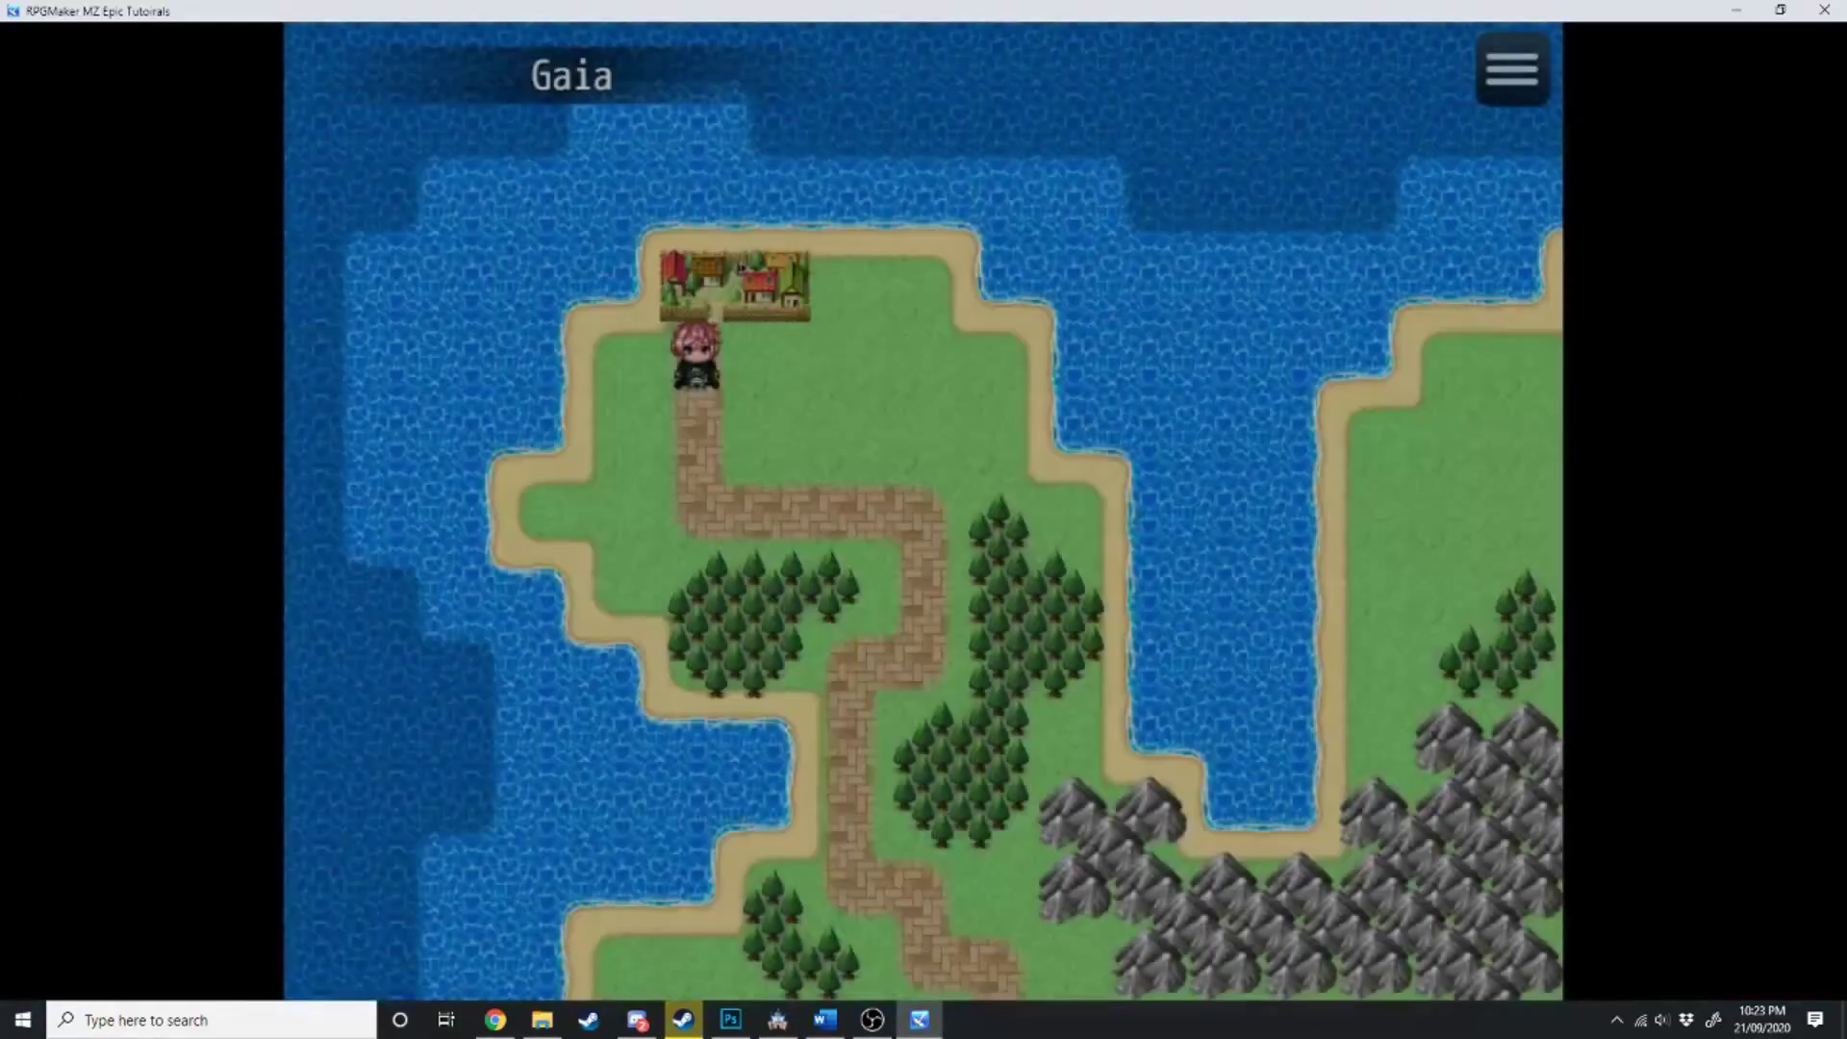
{"action": "key", "text": "Down"}
{"action": "key", "text": "Down"}
{"action": "key", "text": "Down"}
{"action": "key", "text": "Right"}
{"action": "key", "text": "Right"}
{"action": "key", "text": "Right"}
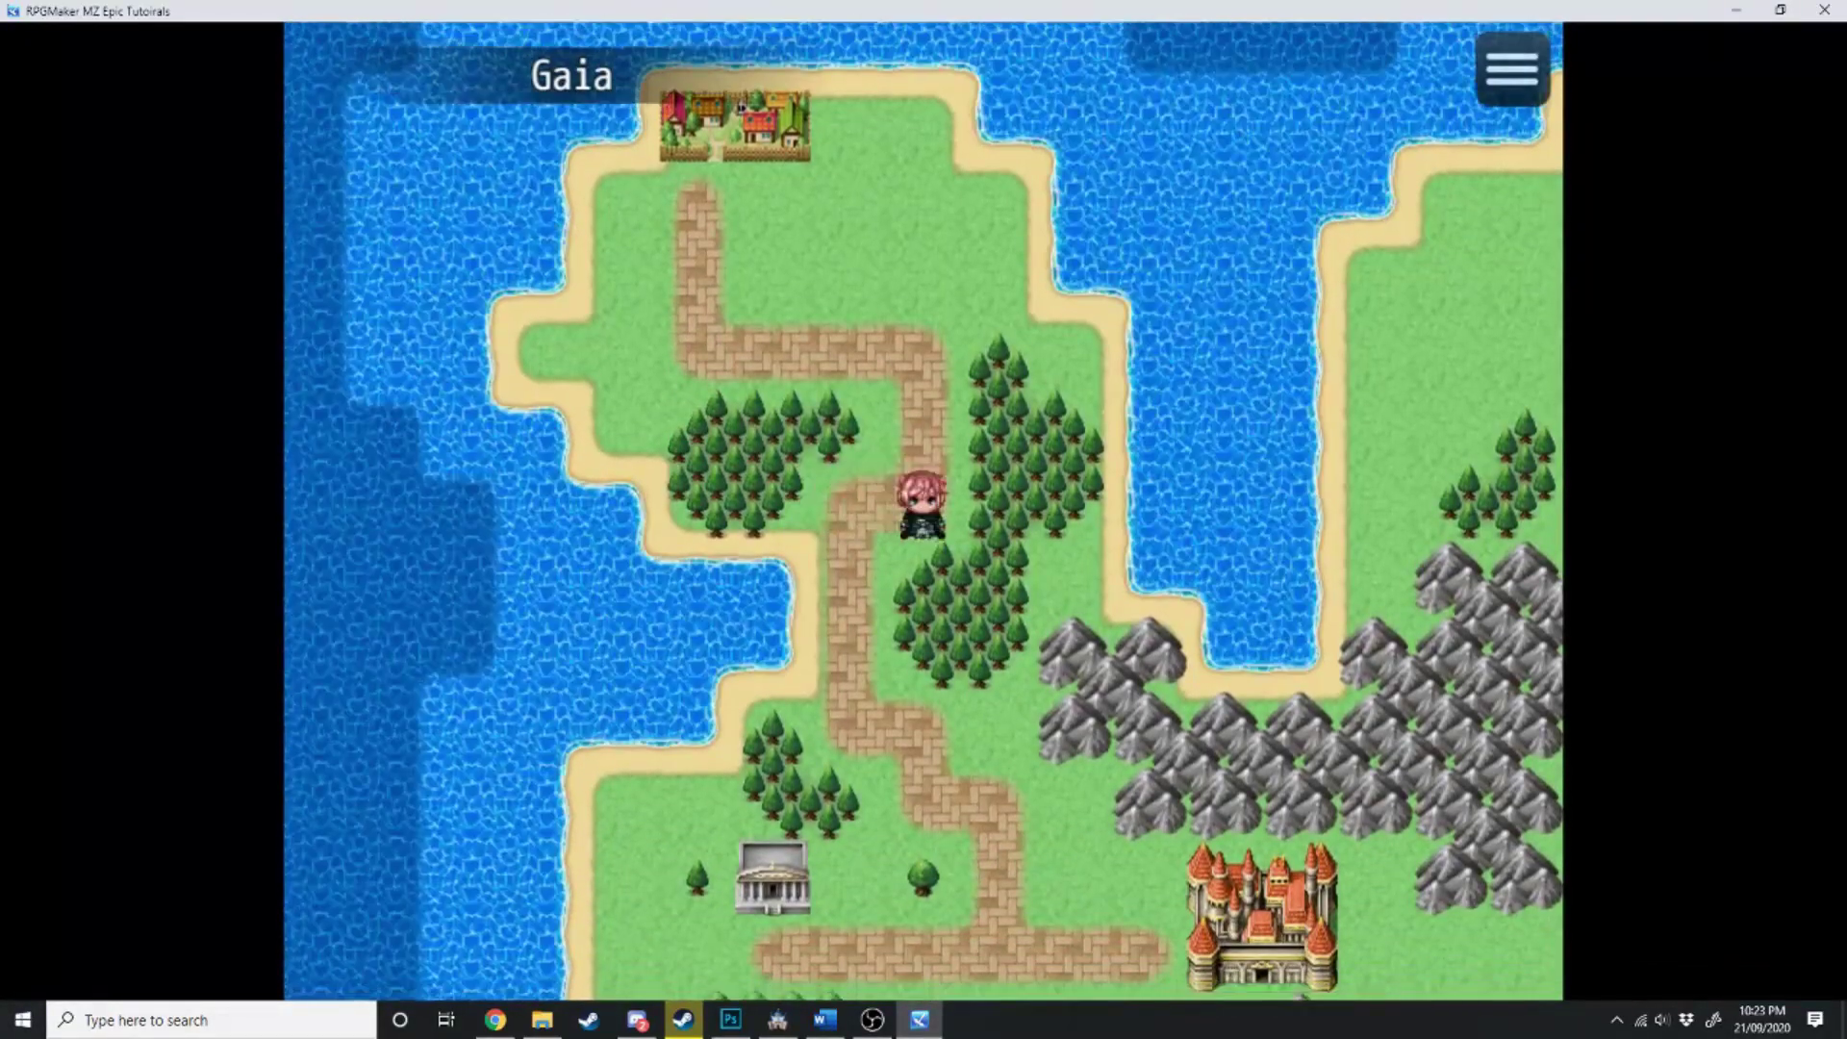
{"action": "key", "text": "Down"}
{"action": "key", "text": "Down"}
{"action": "key", "text": "Down"}
{"action": "key", "text": "Down"}
{"action": "key", "text": "Down"}
{"action": "key", "text": "Down"}
{"action": "key", "text": "Left"}
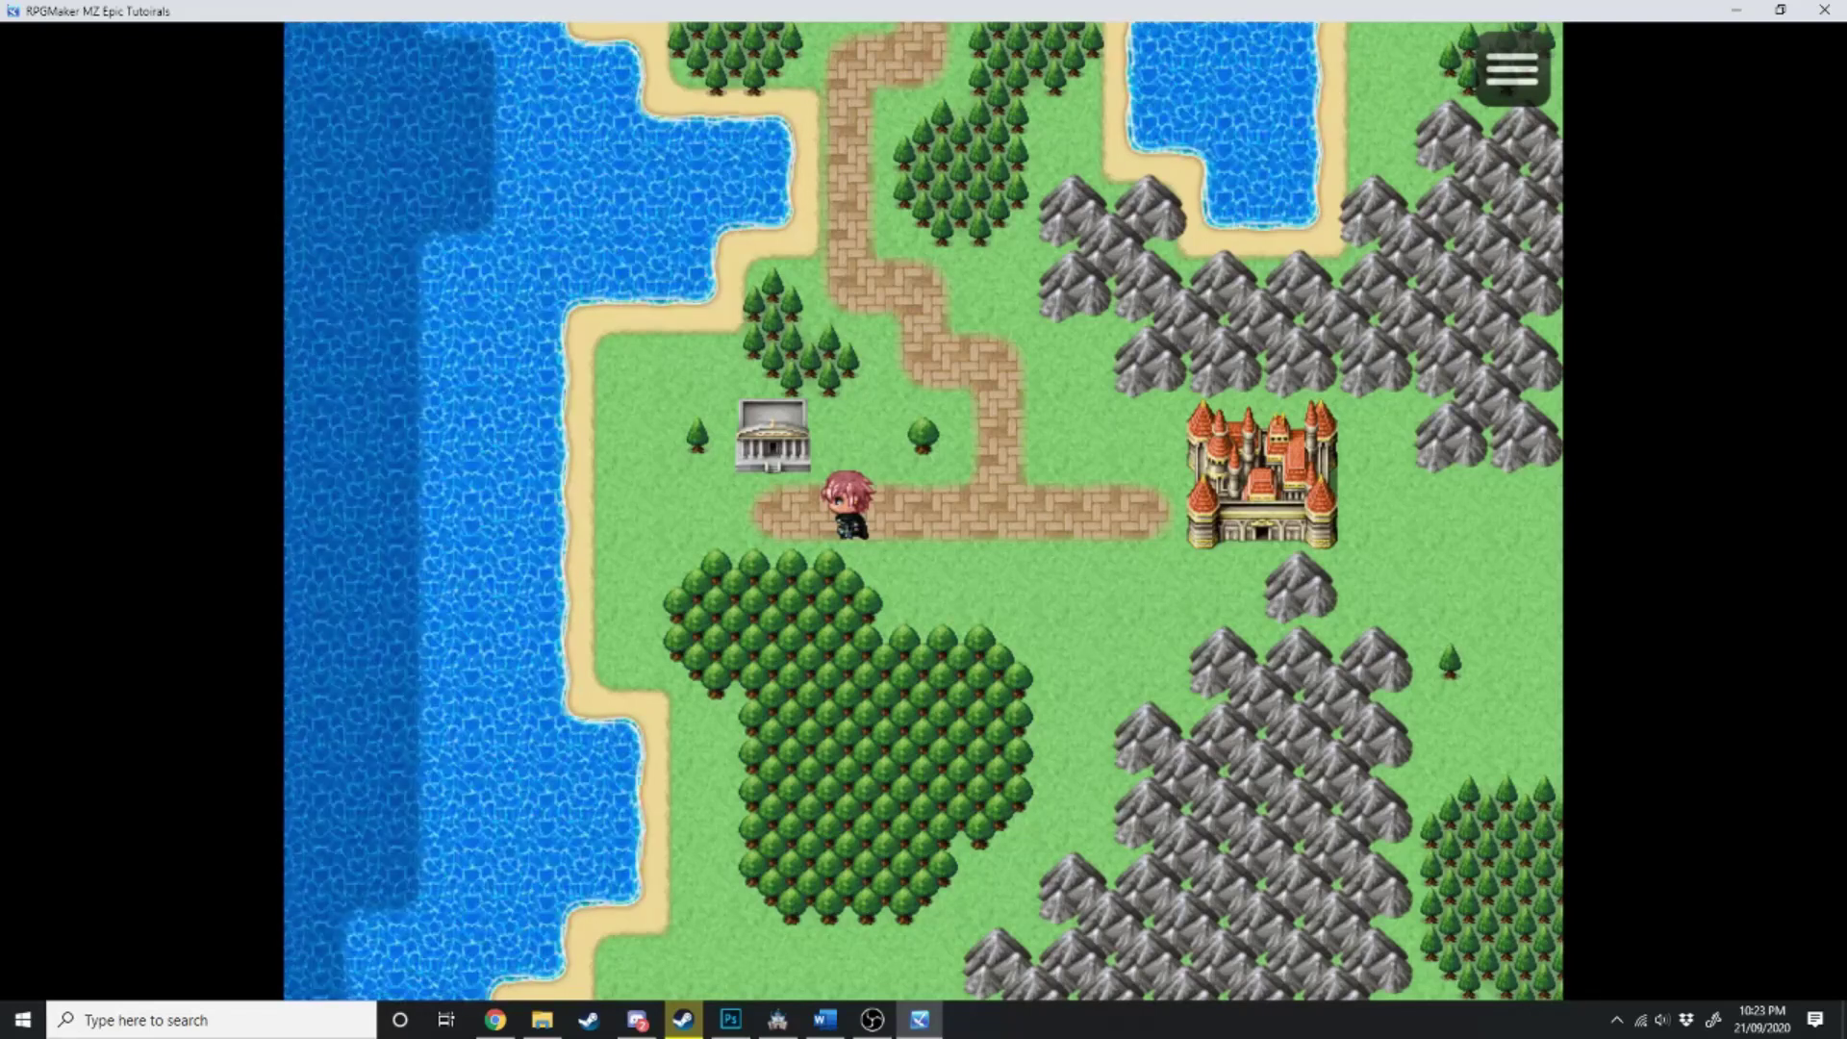
{"action": "key", "text": "Left"}
{"action": "key", "text": "Up"}
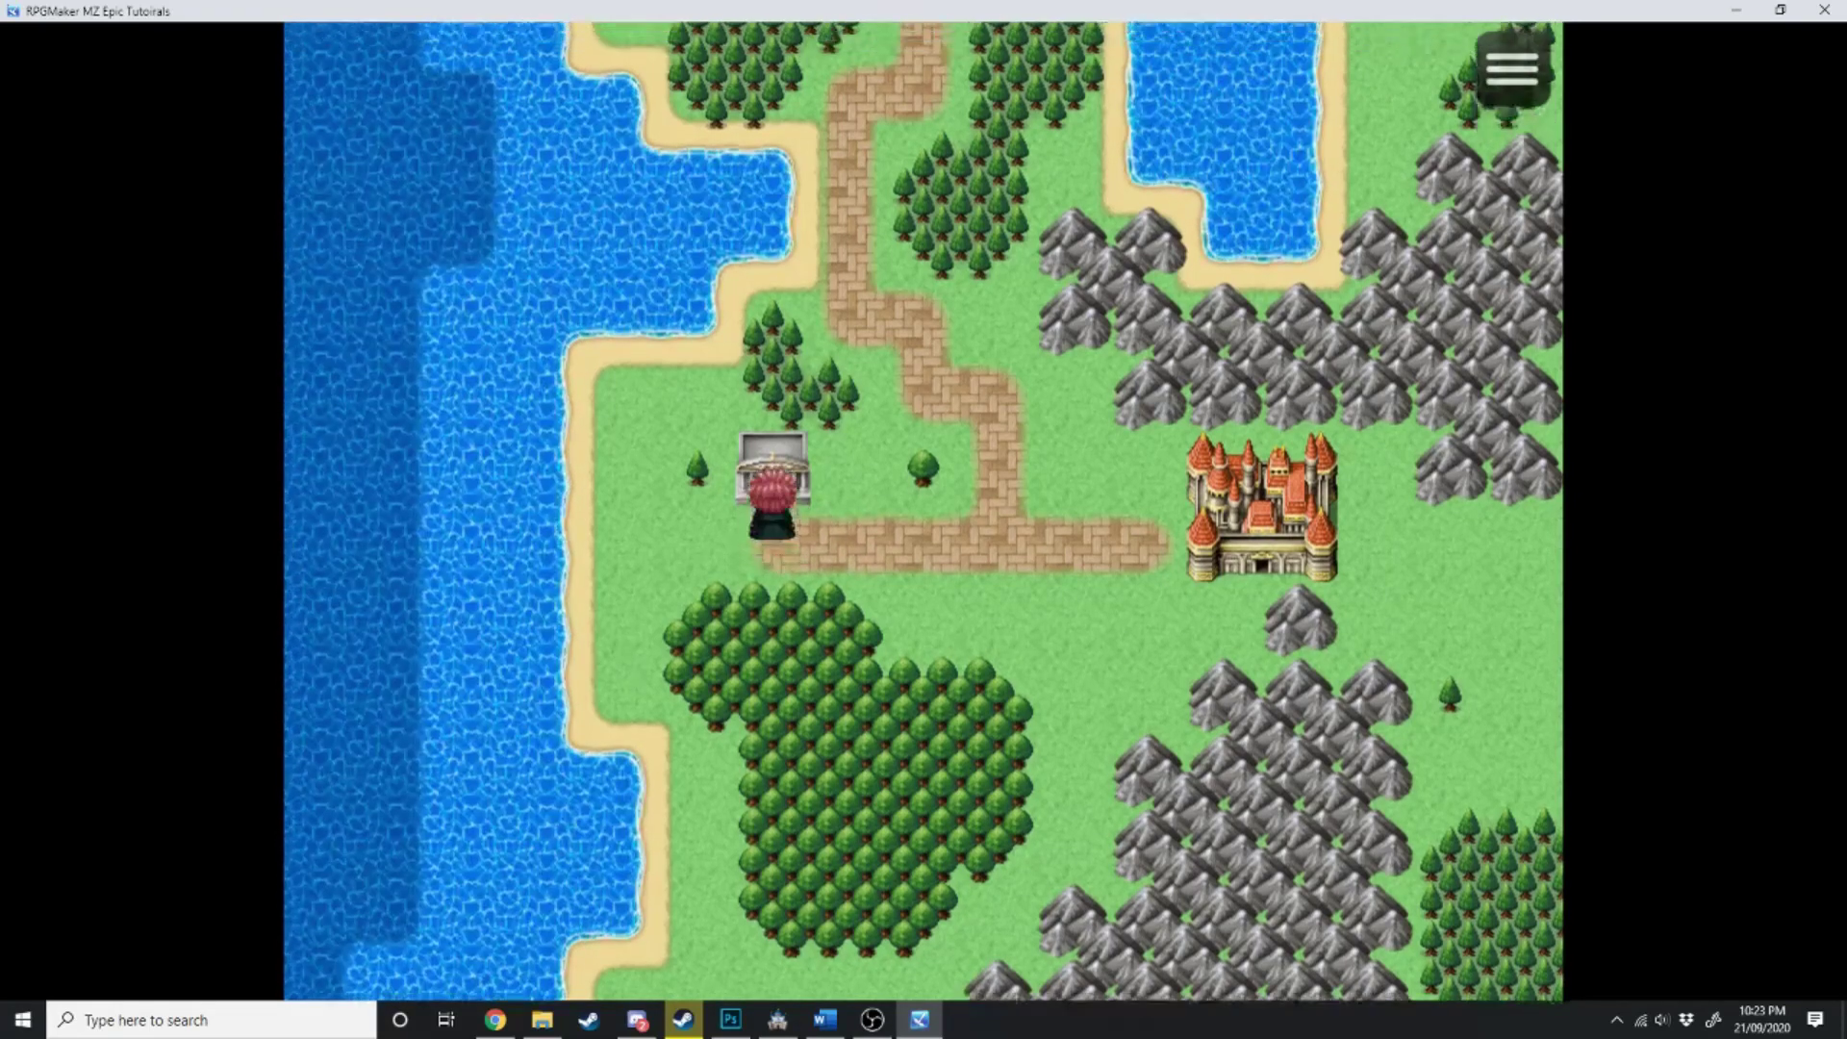
{"action": "key", "text": "Up"}
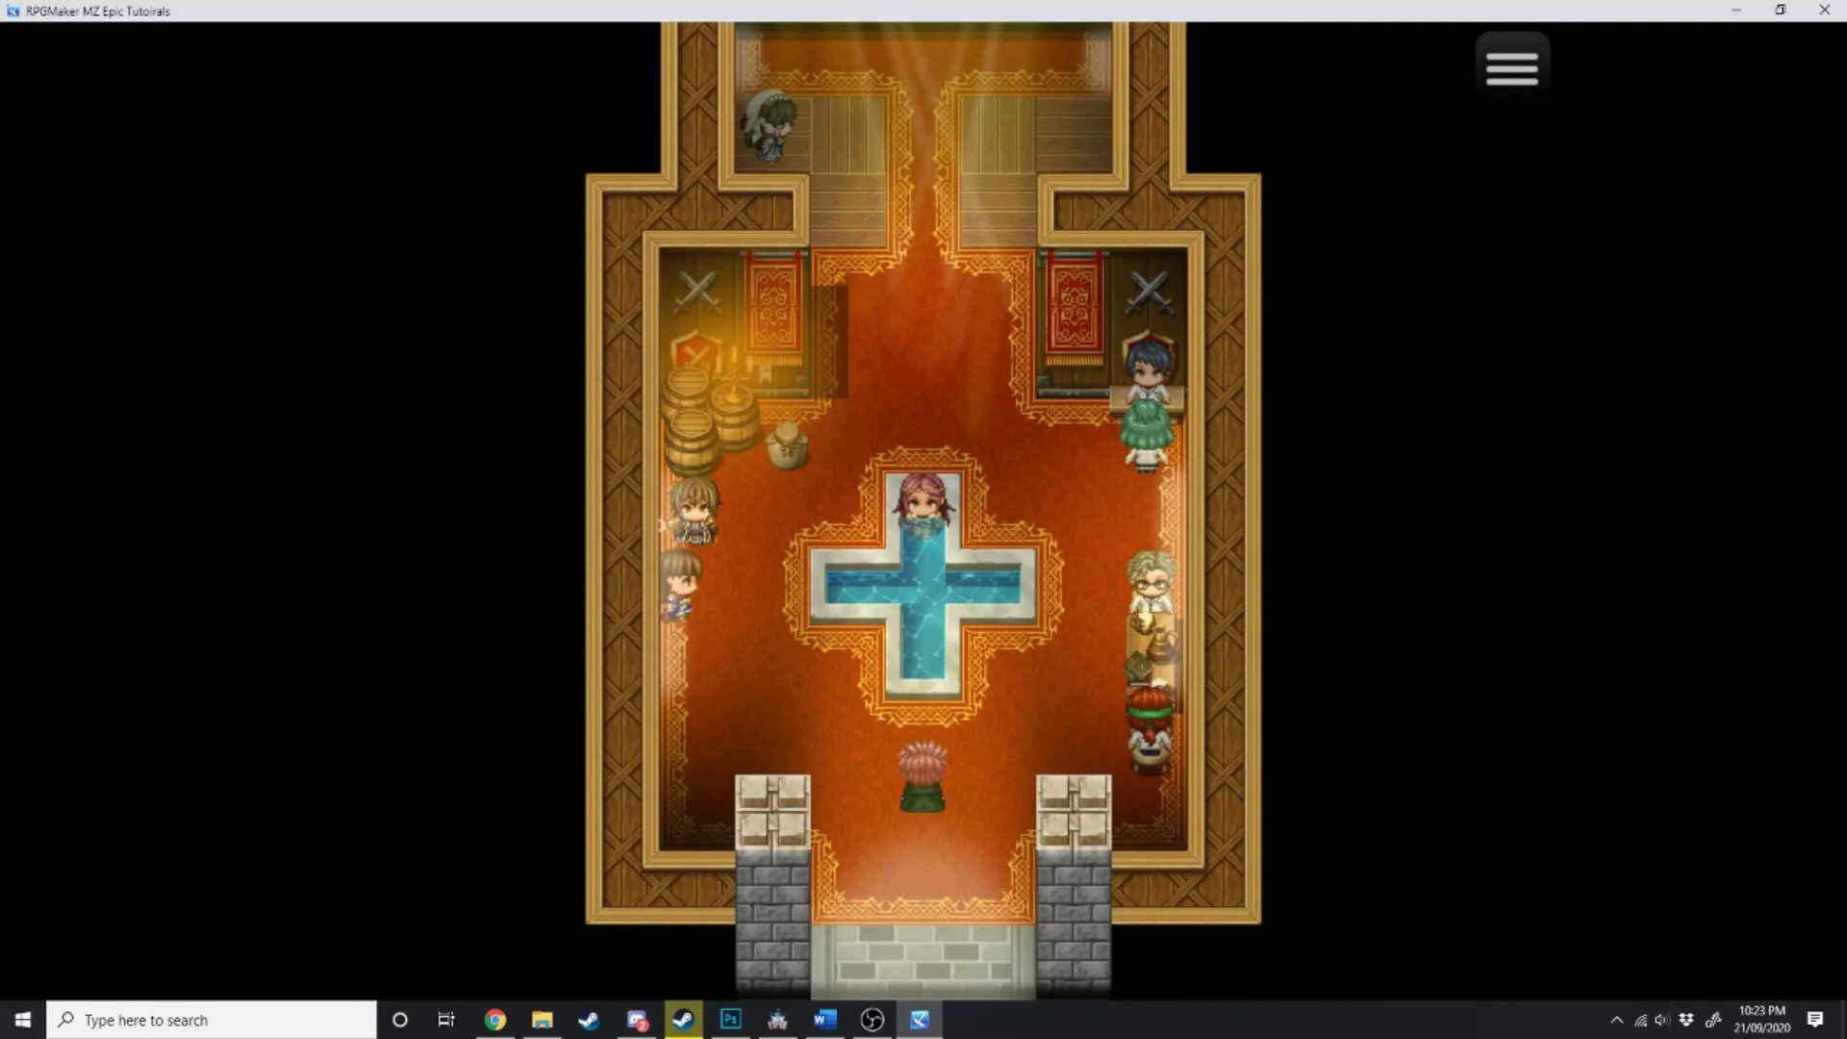
{"action": "key", "text": "Left"}
- Walk beside the fountain and talk to the brown-haired adventurer about questing
{"action": "key", "text": "Up"}
{"action": "key", "text": "Up"}
{"action": "key", "text": "Right"}
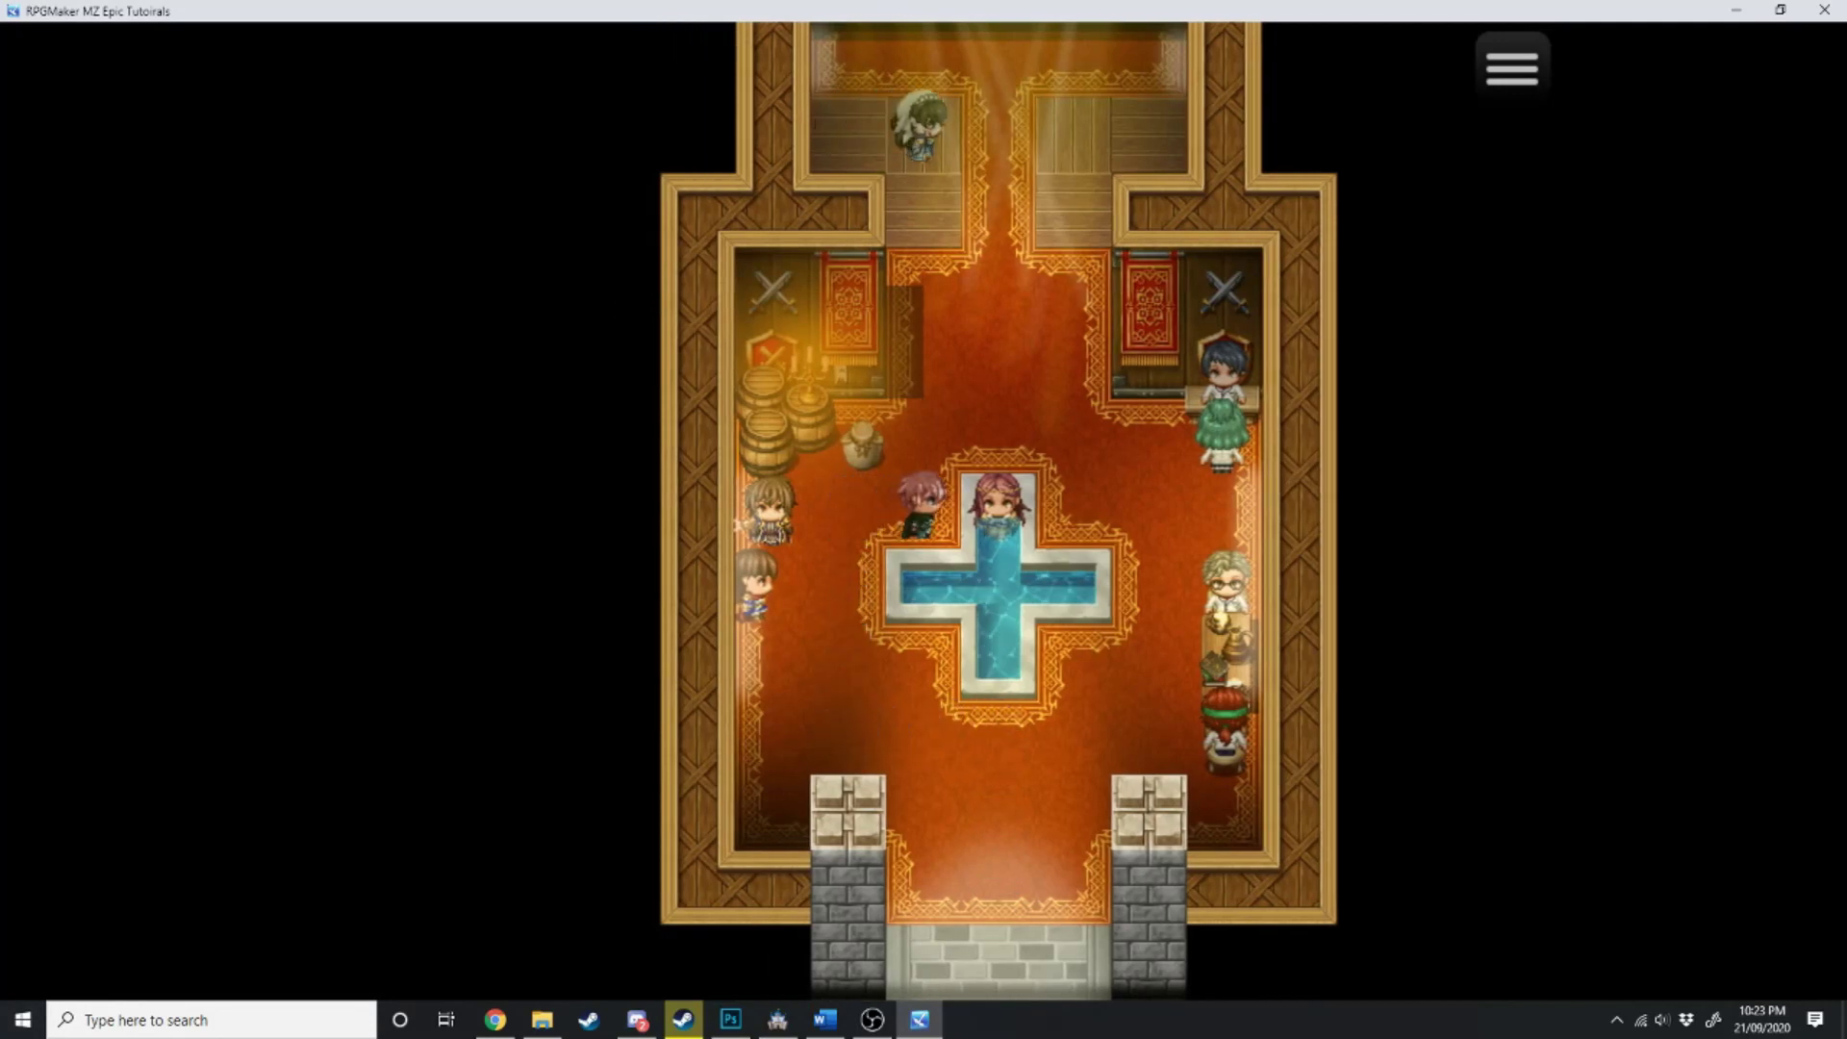
{"action": "key", "text": "Left"}
{"action": "key", "text": "Down"}
{"action": "key", "text": "Left"}
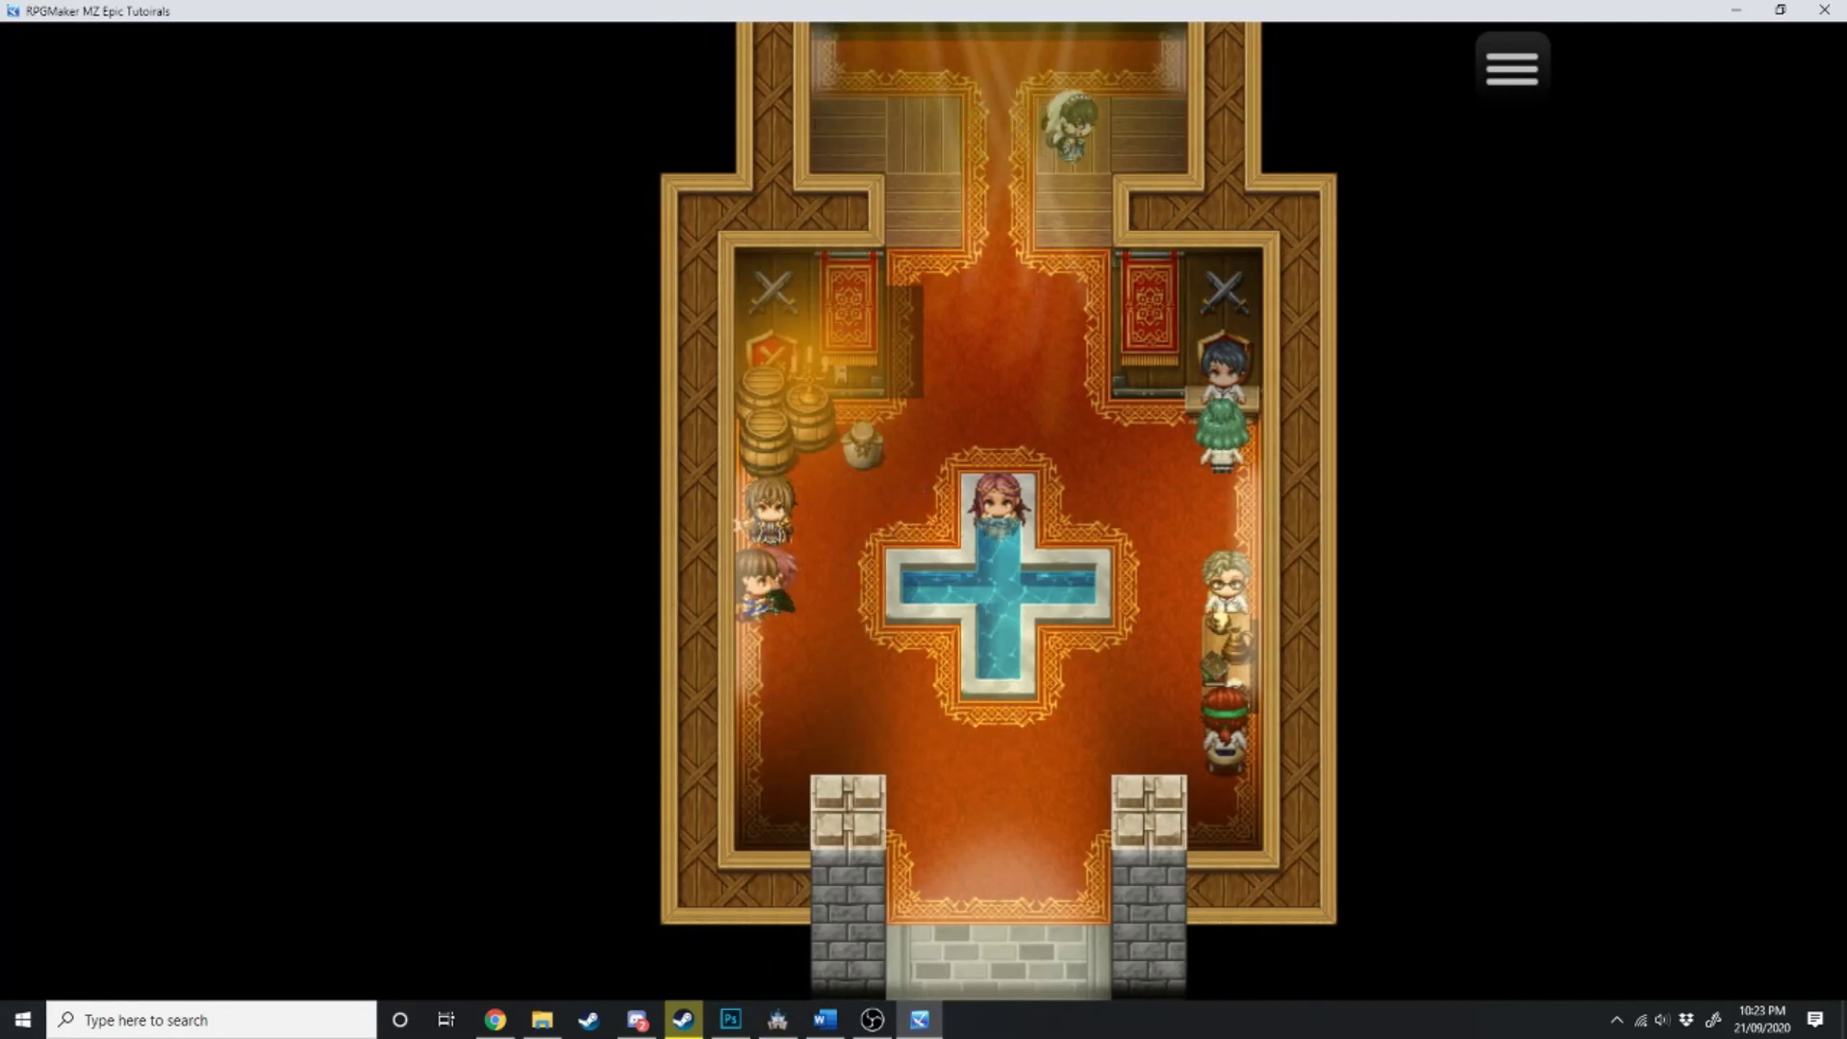
{"action": "key", "text": "Right"}
{"action": "key", "text": "Up"}
{"action": "key", "text": "Left"}
{"action": "key", "text": "Return"}
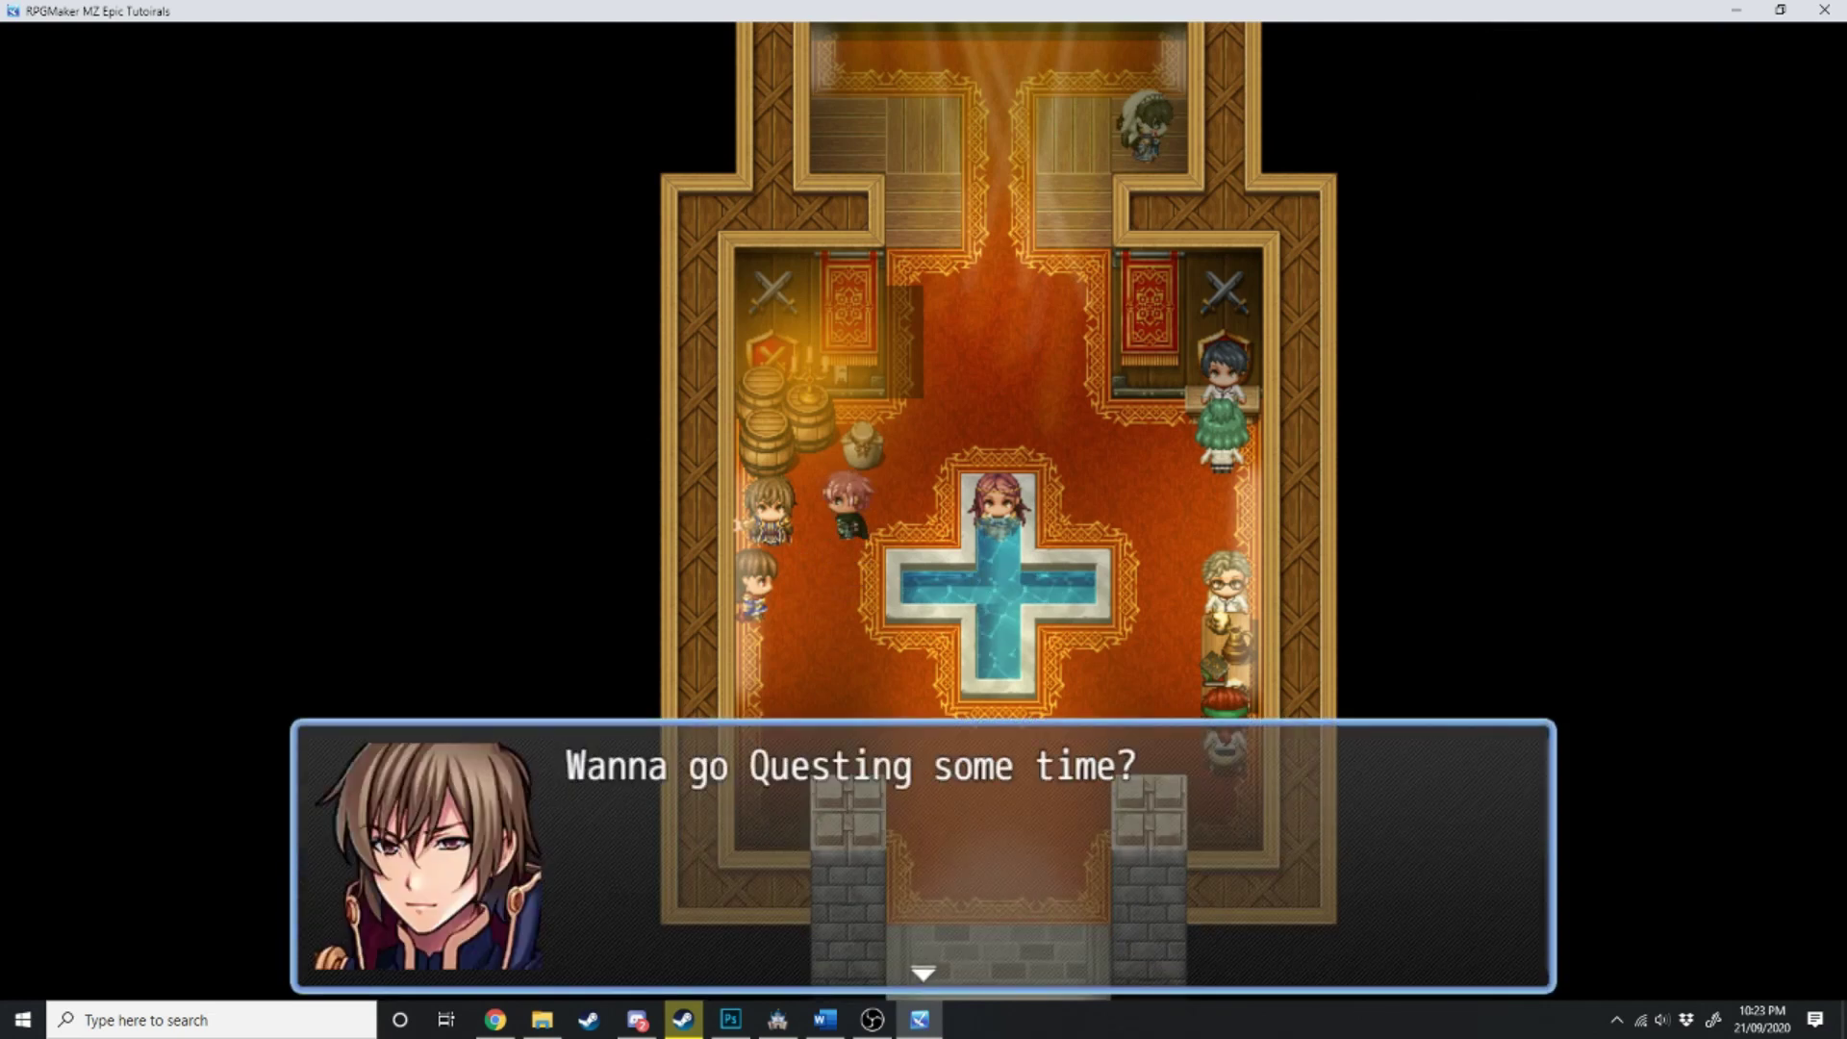
{"action": "key", "text": "Return"}
- Talk to the brown-haired girl, then head up toward the recruiting counter
{"action": "key", "text": "Down"}
{"action": "key", "text": "Left"}
{"action": "key", "text": "Right"}
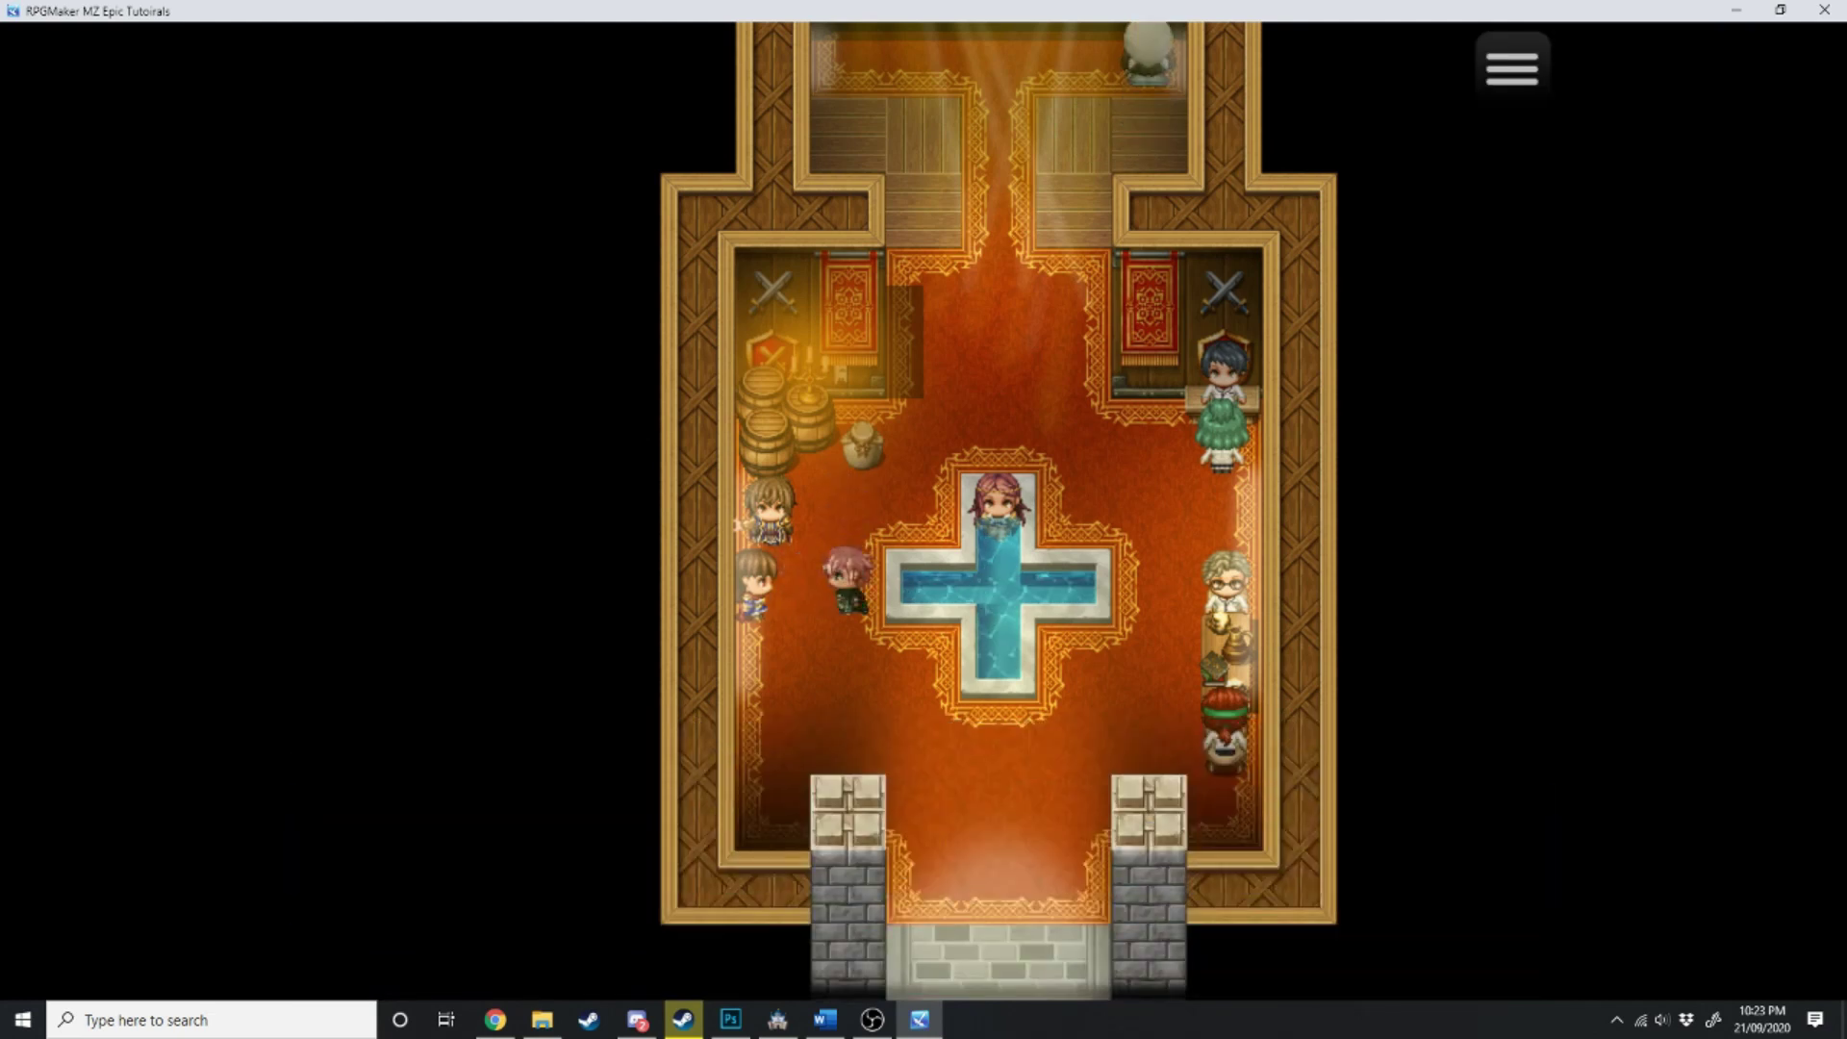
{"action": "key", "text": "Return"}
{"action": "key", "text": "Return"}
{"action": "key", "text": "Up"}
{"action": "key", "text": "Up"}
{"action": "key", "text": "Right"}
{"action": "key", "text": "Up"}
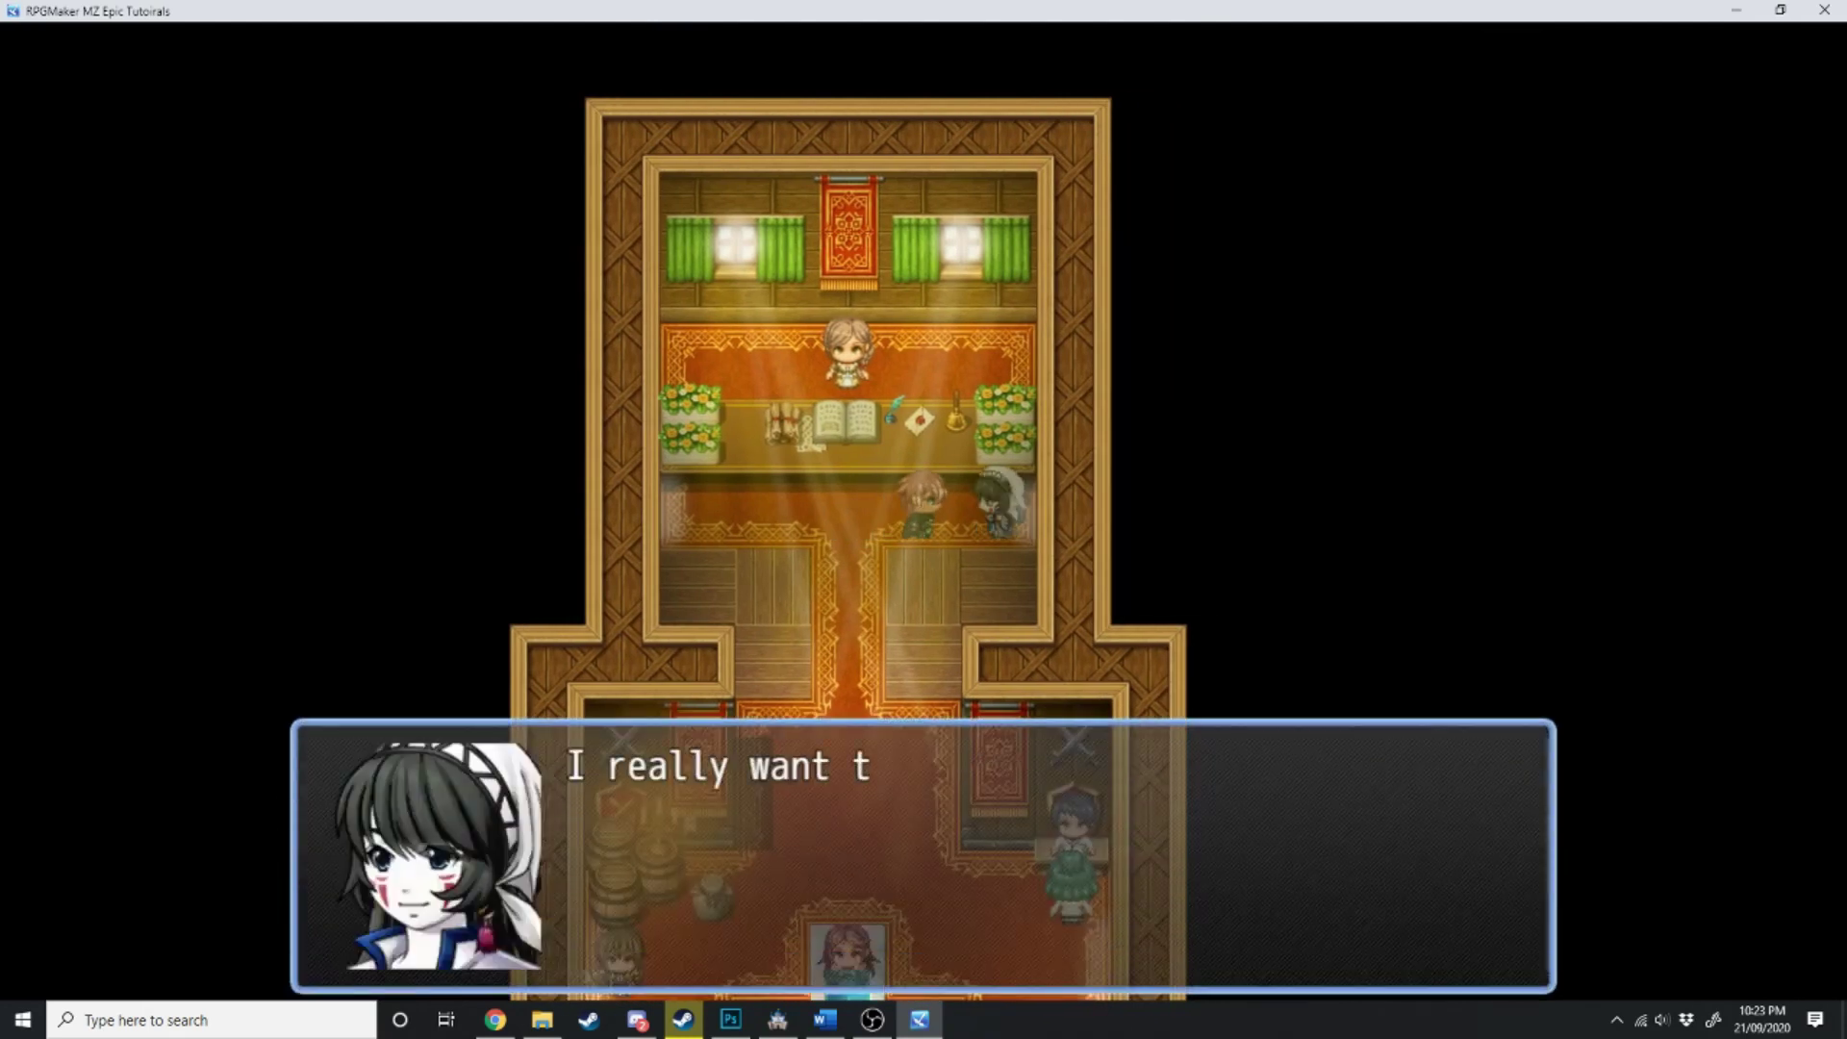
- Talk to the receptionist and hire Kyne, the Lv 2 Priest, into the party
{"action": "key", "text": "Return"}
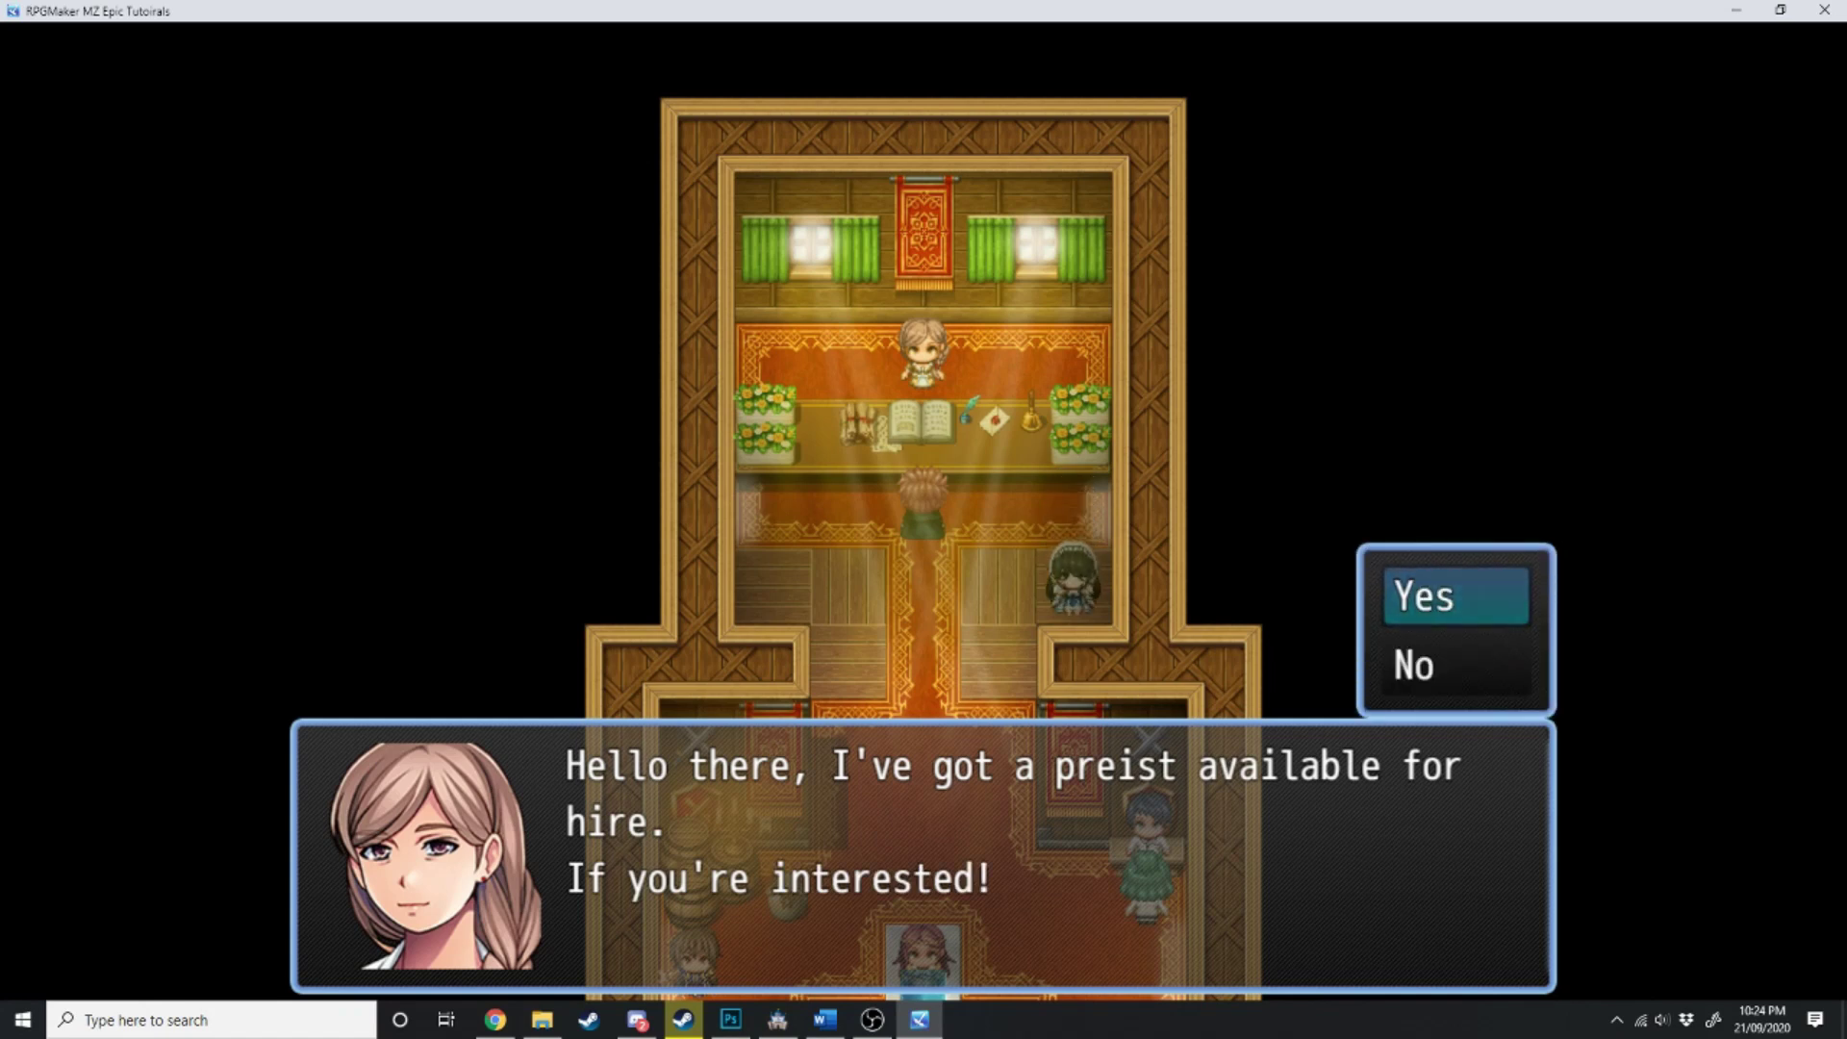
{"action": "key", "text": "Return"}
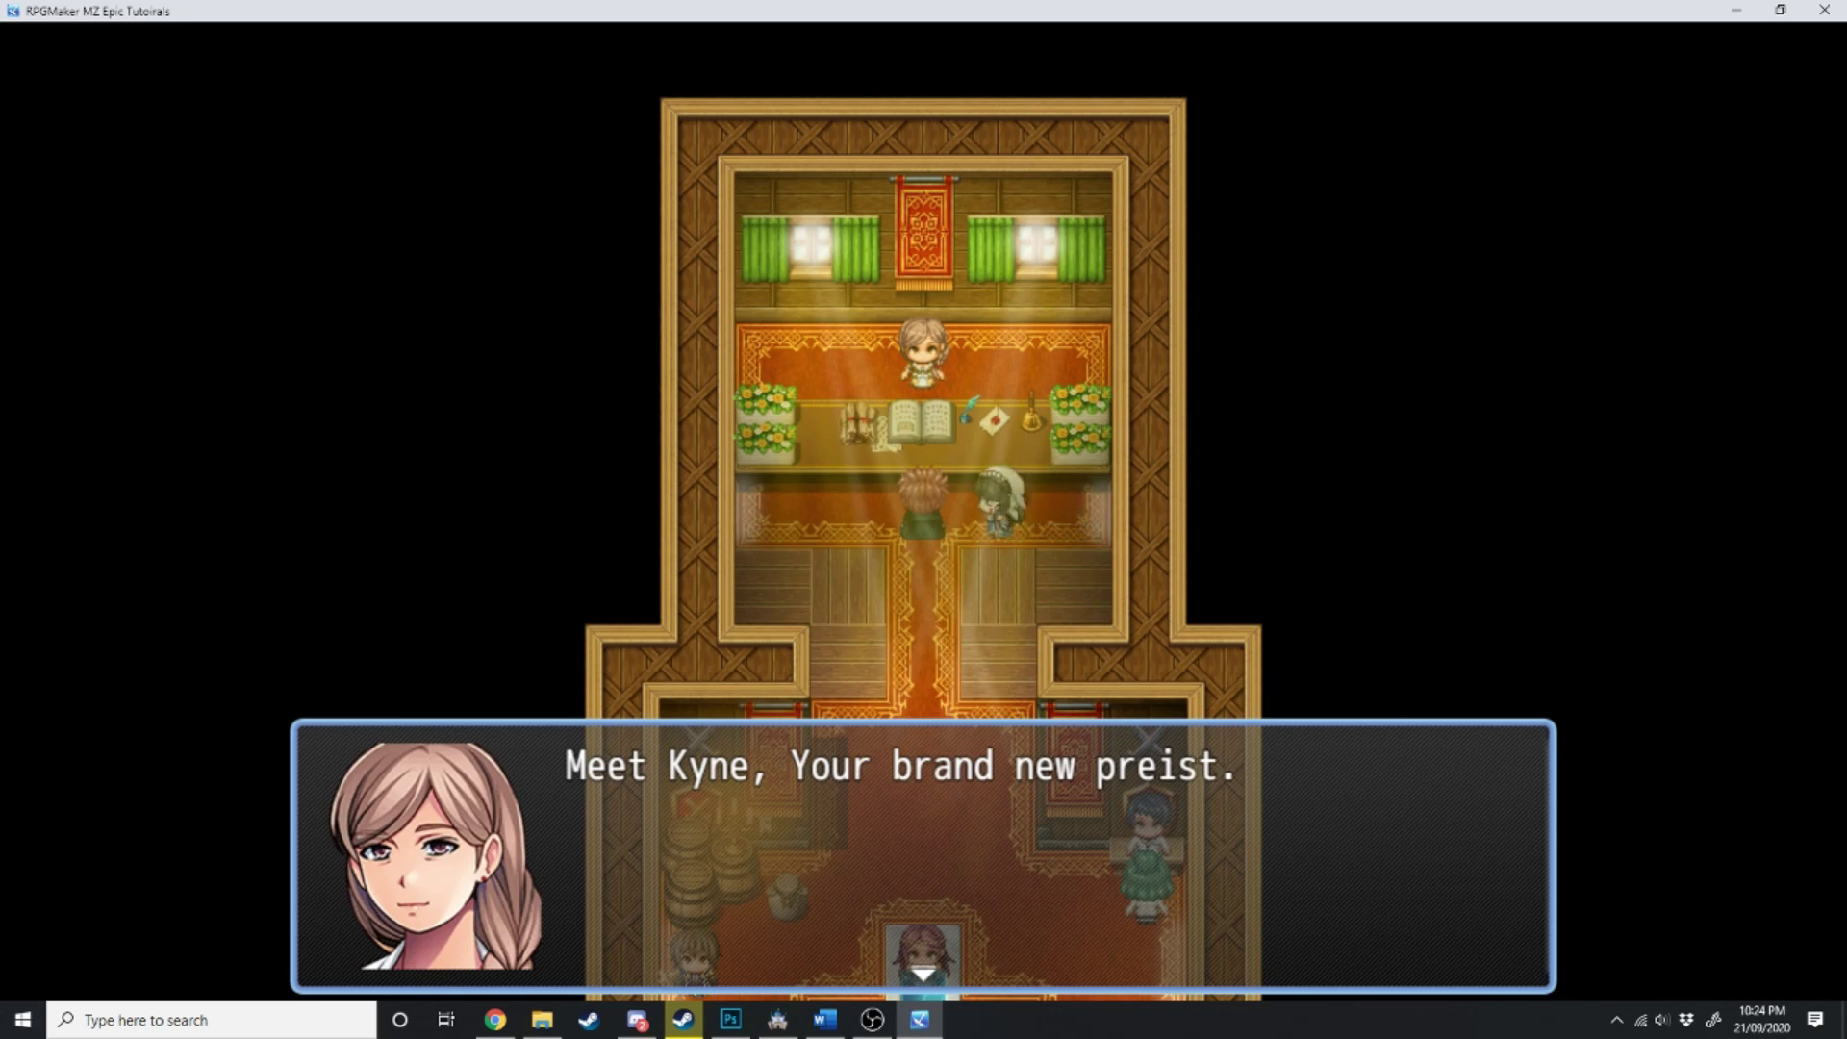
{"action": "key", "text": "Return"}
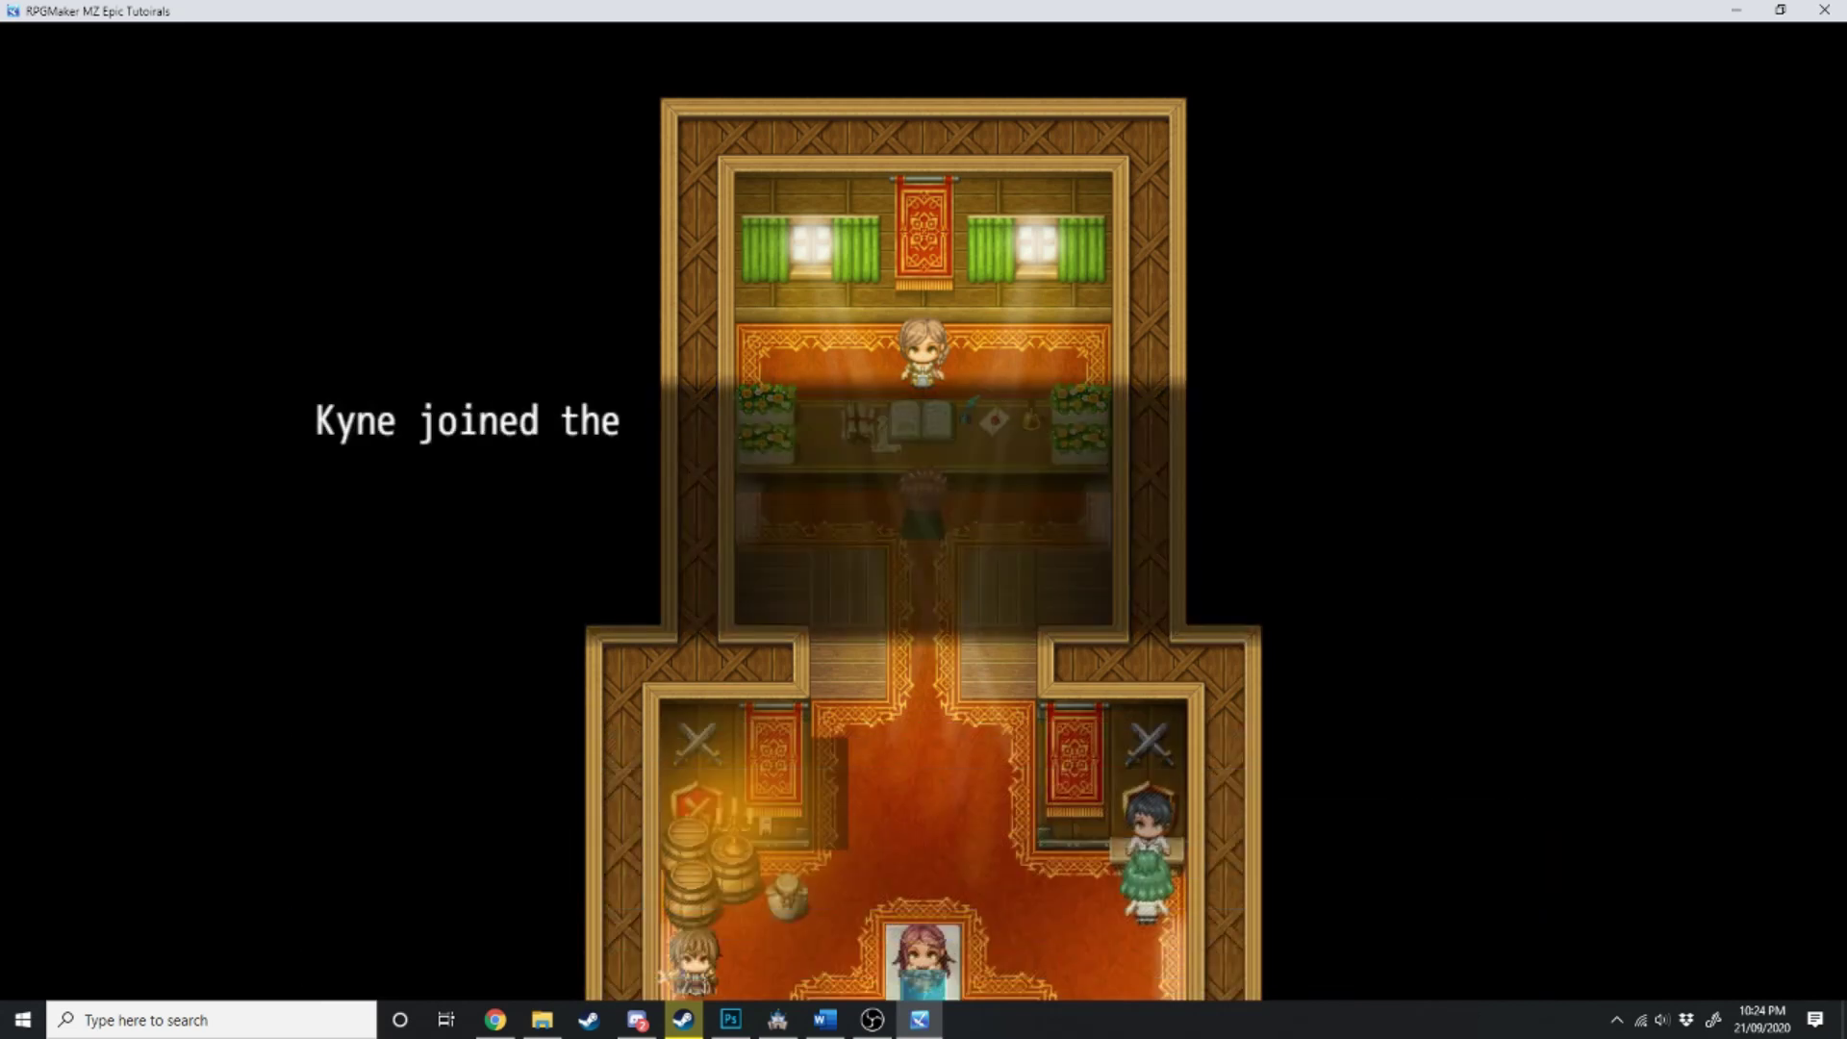
{"action": "key", "text": "Return"}
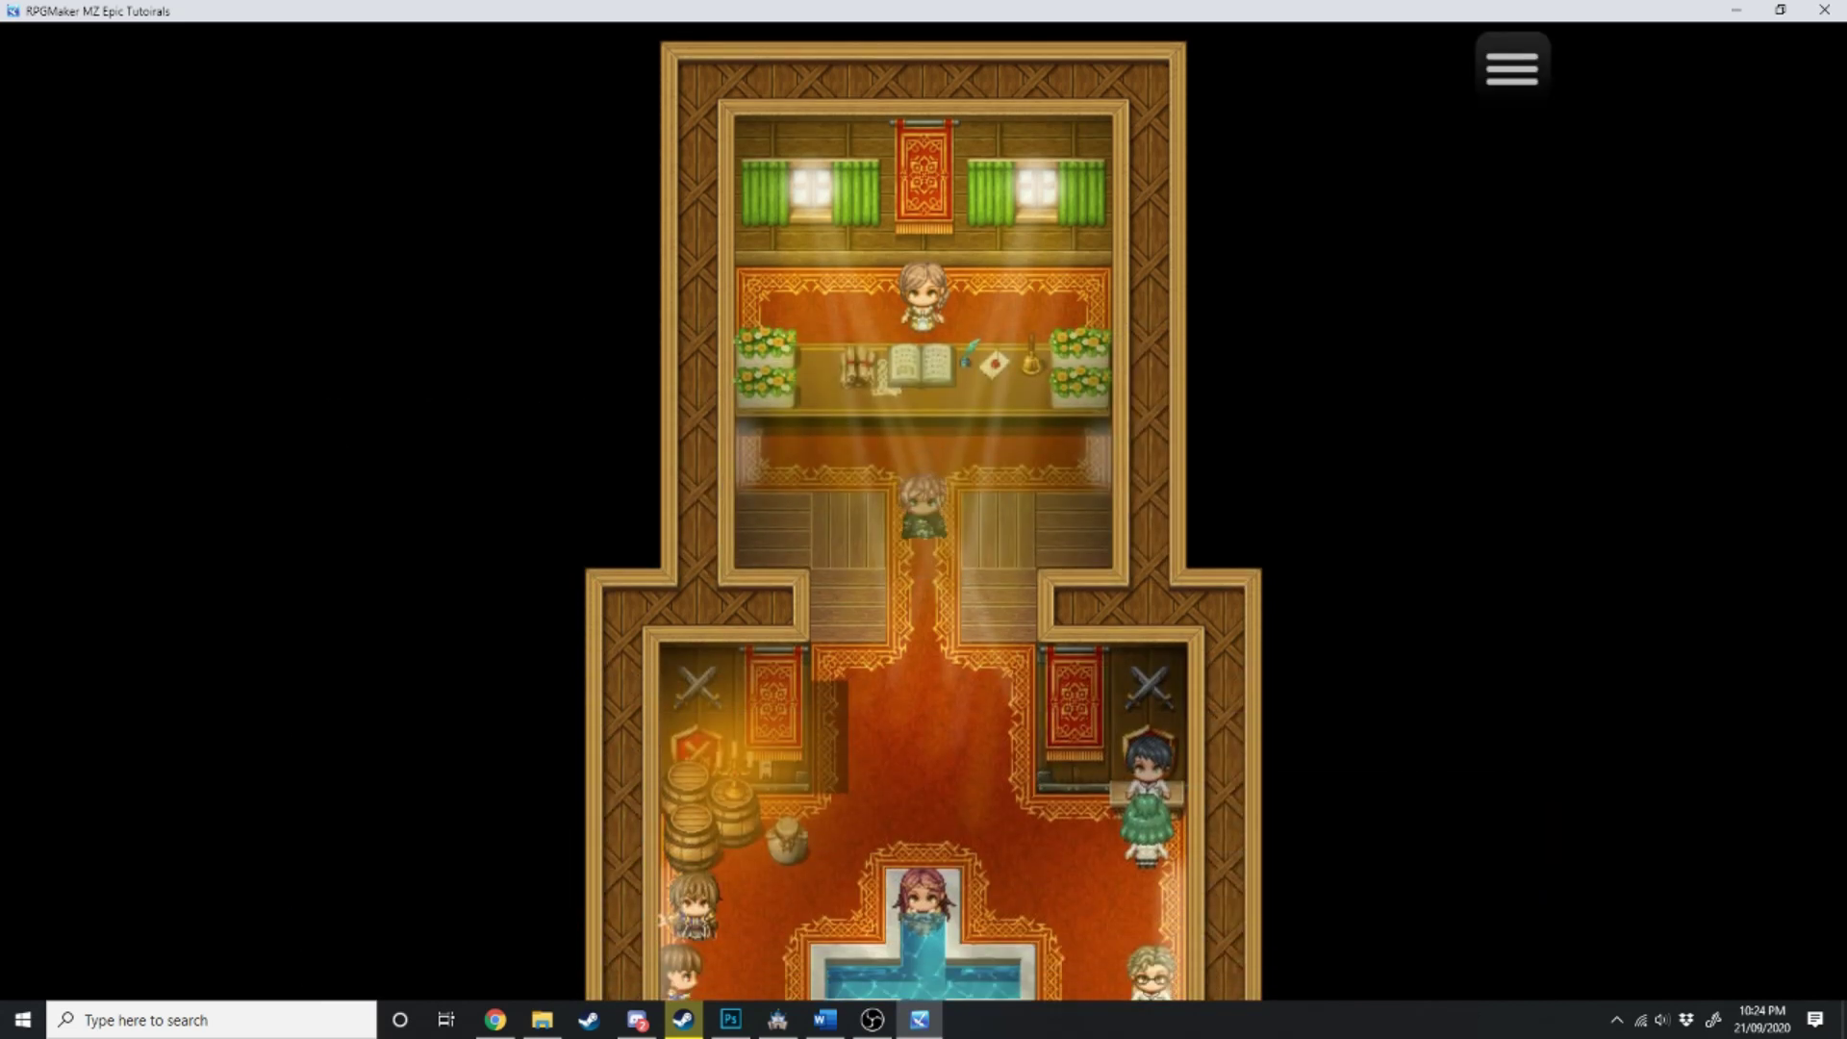
- Check the party menu for Kyne, then walk out of the guild hall
{"action": "key", "text": "Escape"}
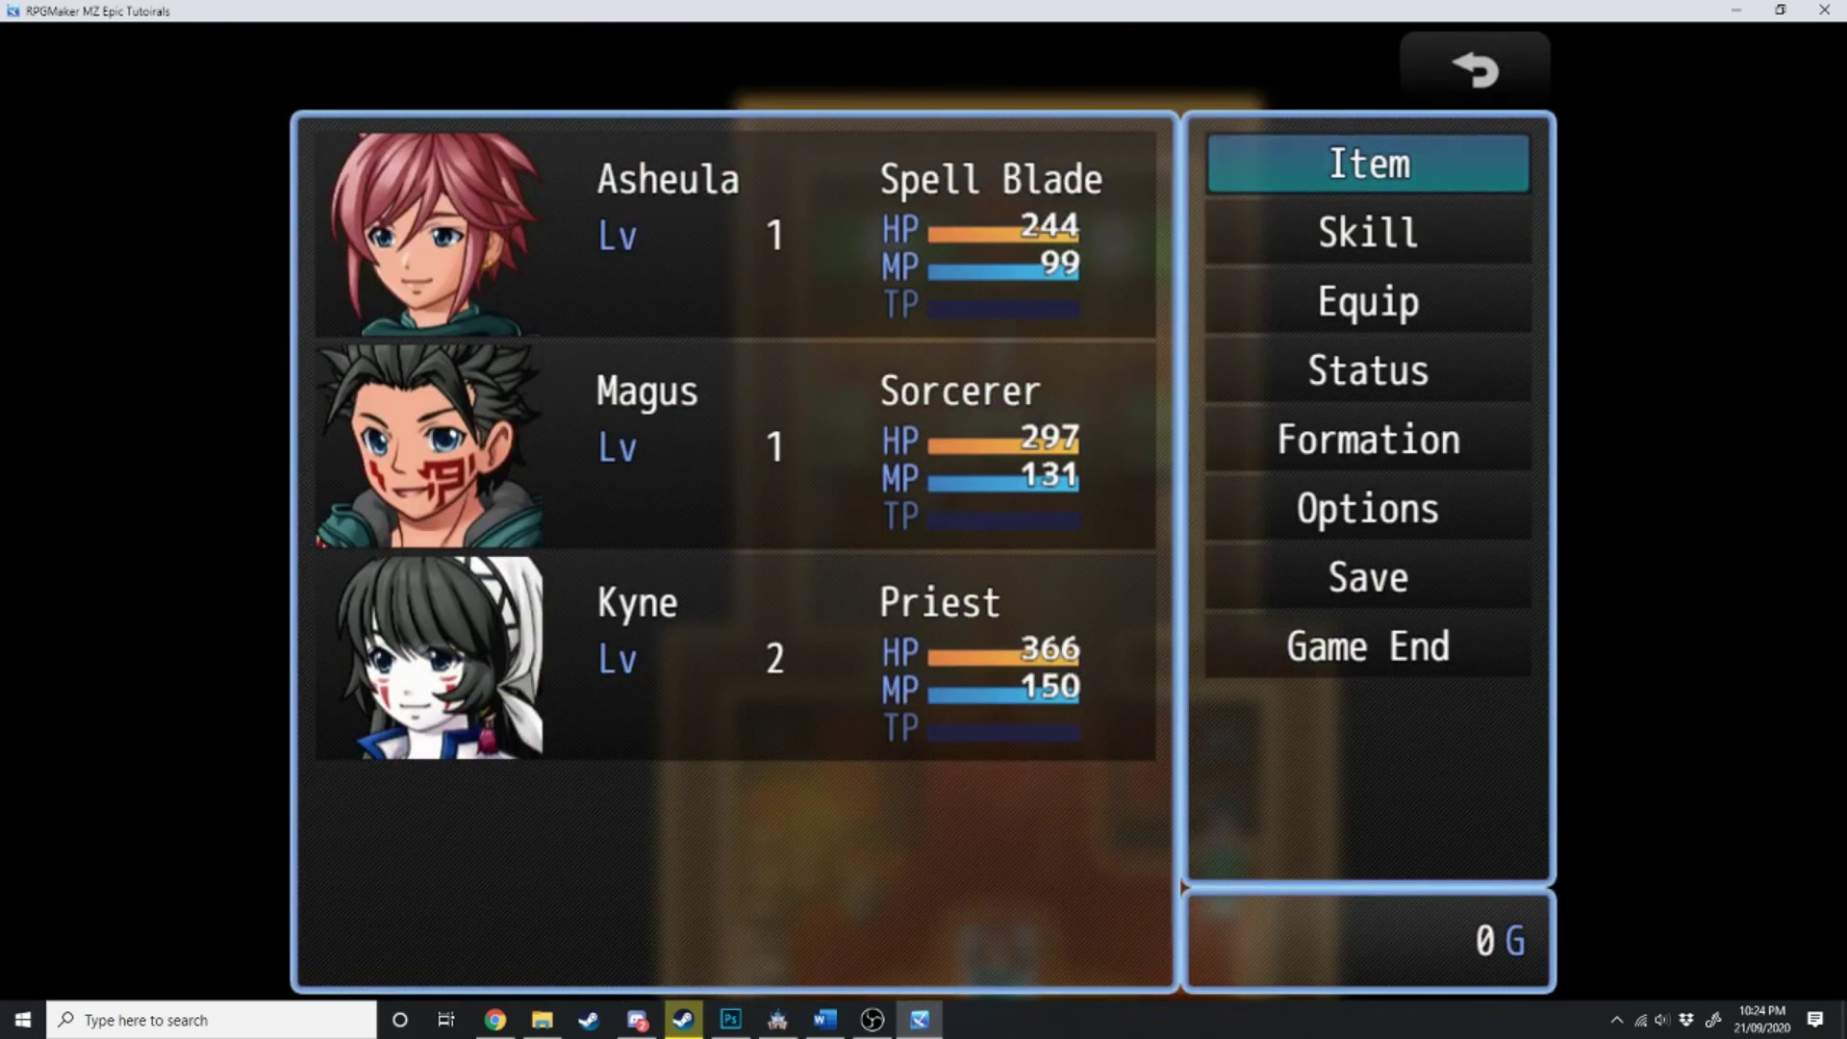
{"action": "key", "text": "Escape"}
{"action": "key", "text": "Down"}
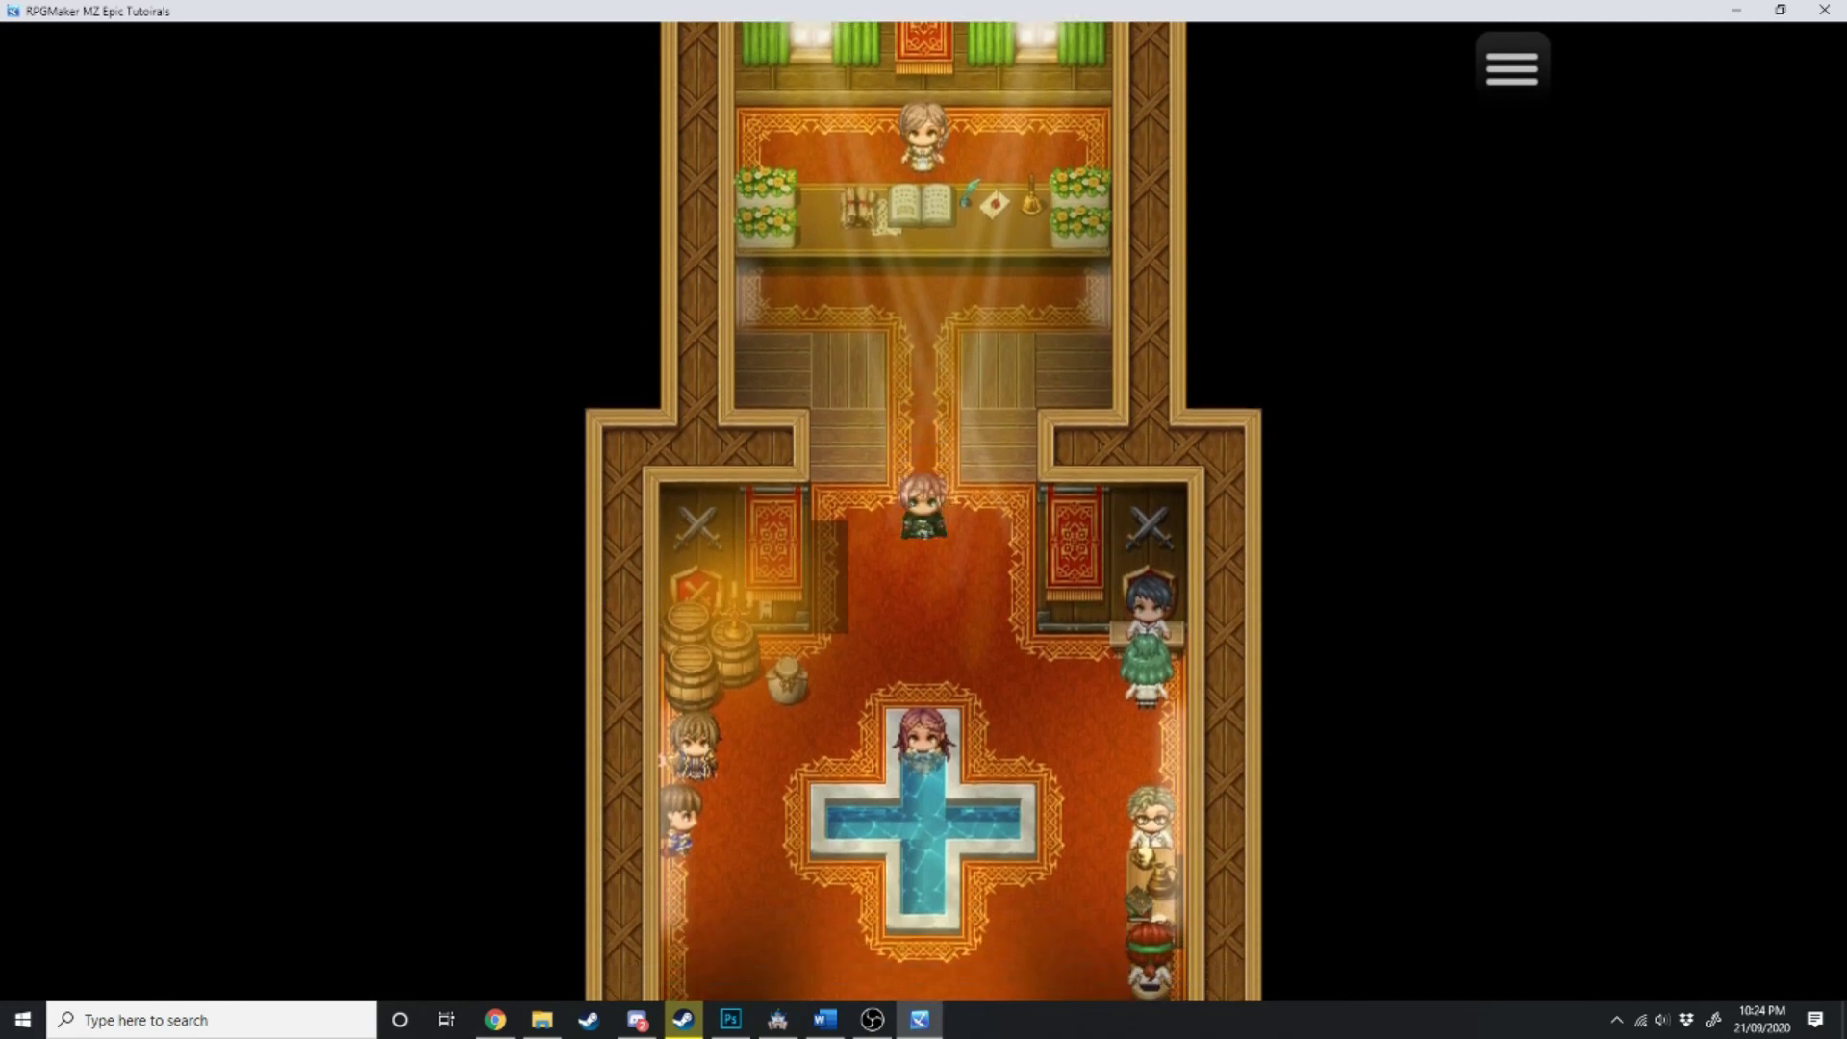
{"action": "key", "text": "Left"}
{"action": "key", "text": "Down"}
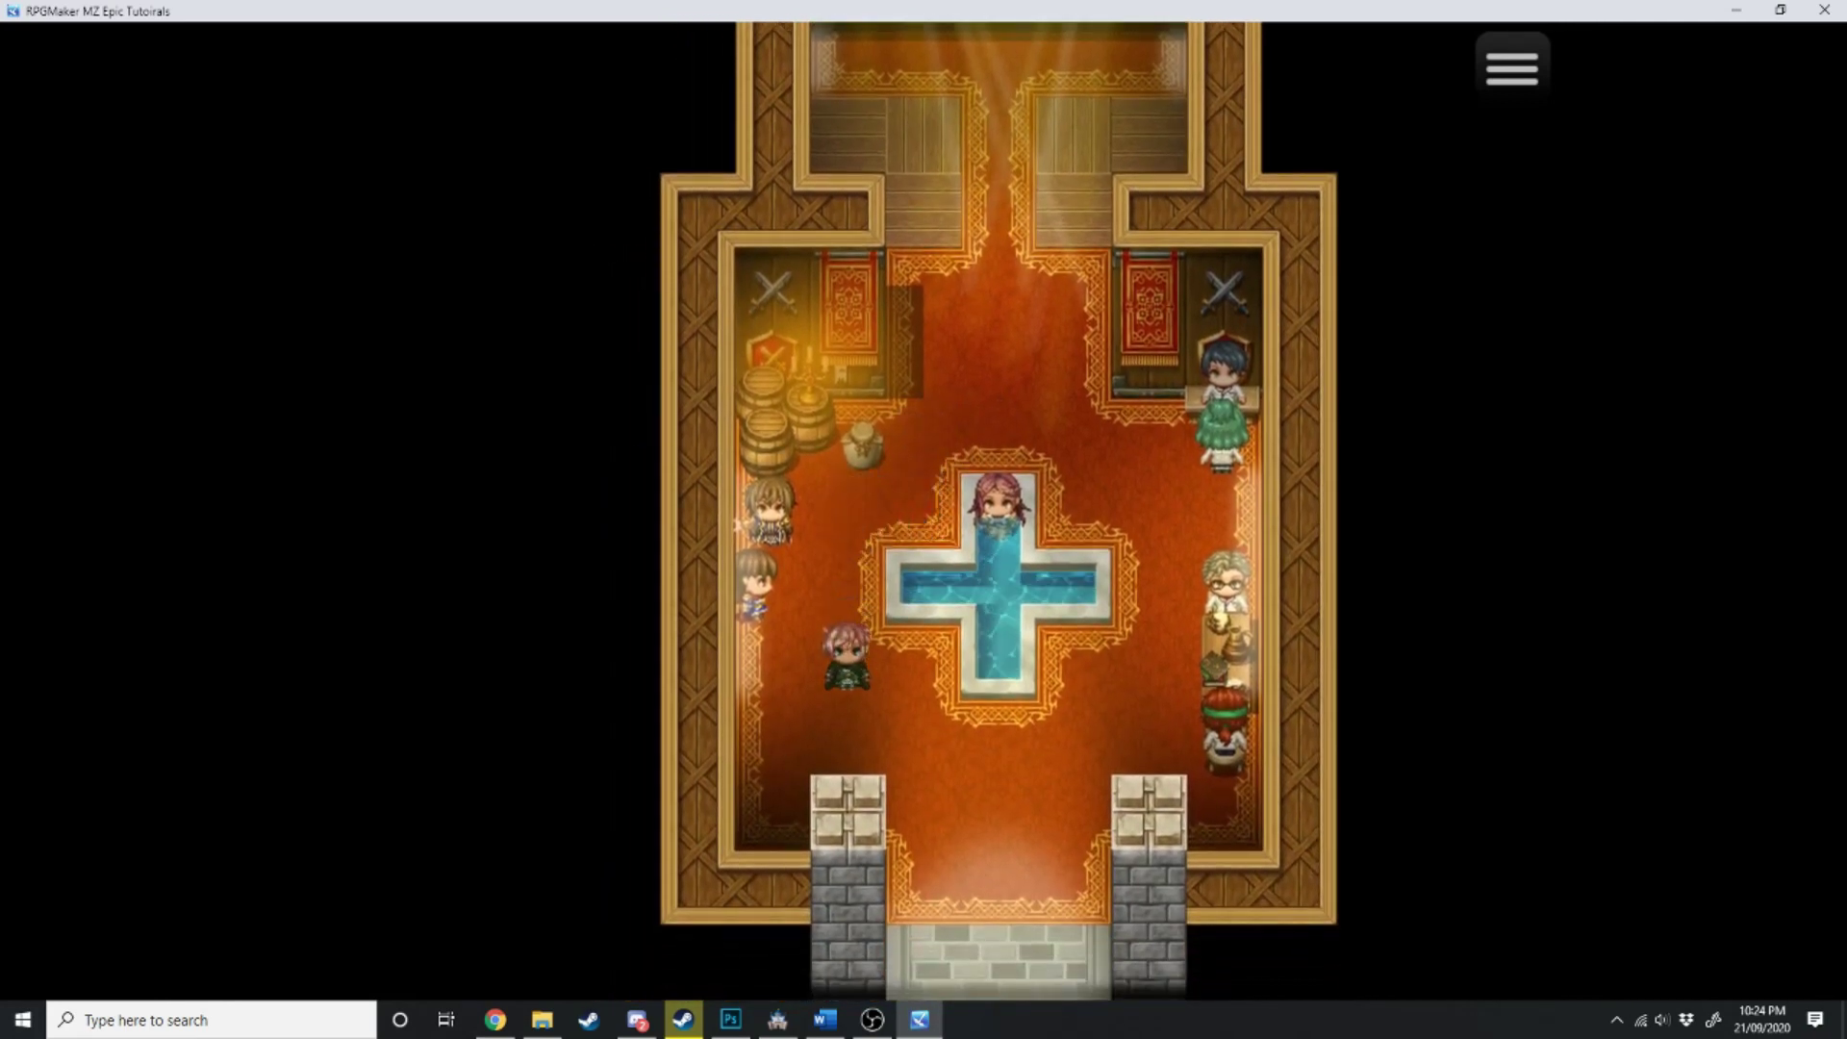
{"action": "key", "text": "Right"}
{"action": "key", "text": "Down"}
{"action": "key", "text": "Down"}
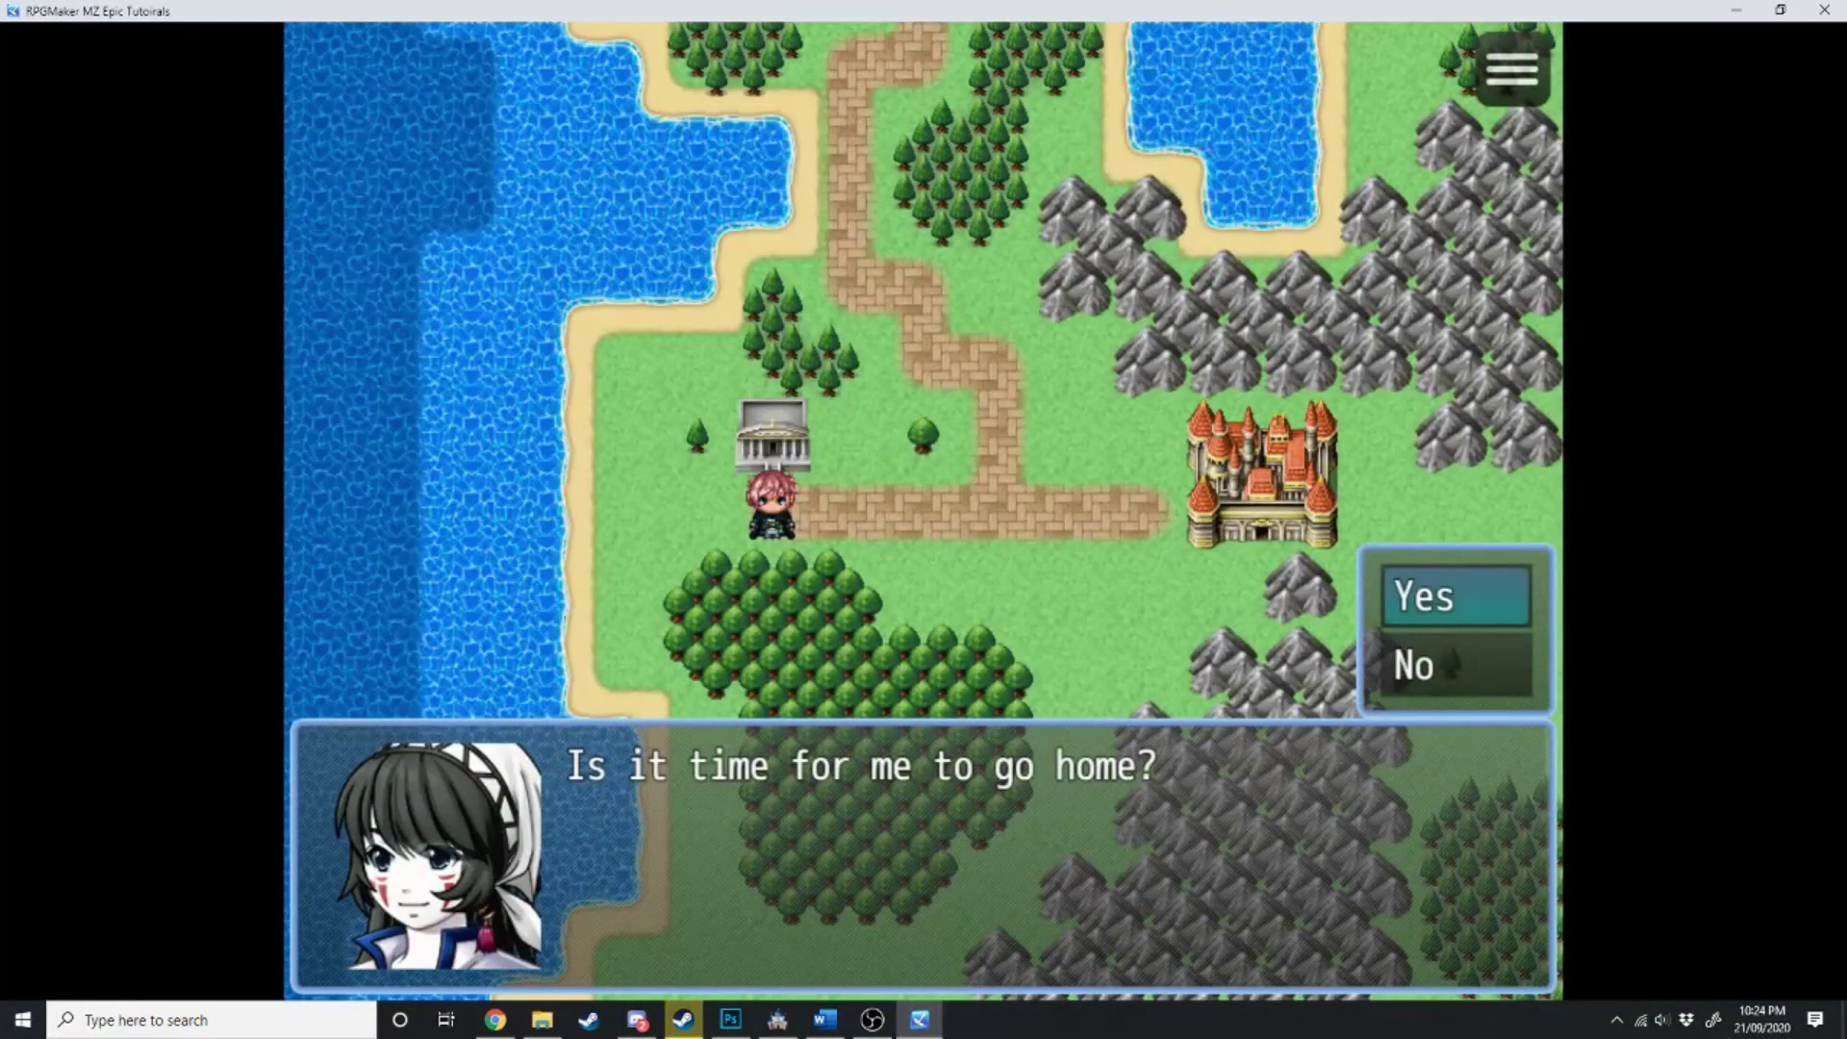
- Decline sending Kyne home once, then ask again, accept, and verify Kyne left the party
{"action": "key", "text": "Down"}
{"action": "key", "text": "Return"}
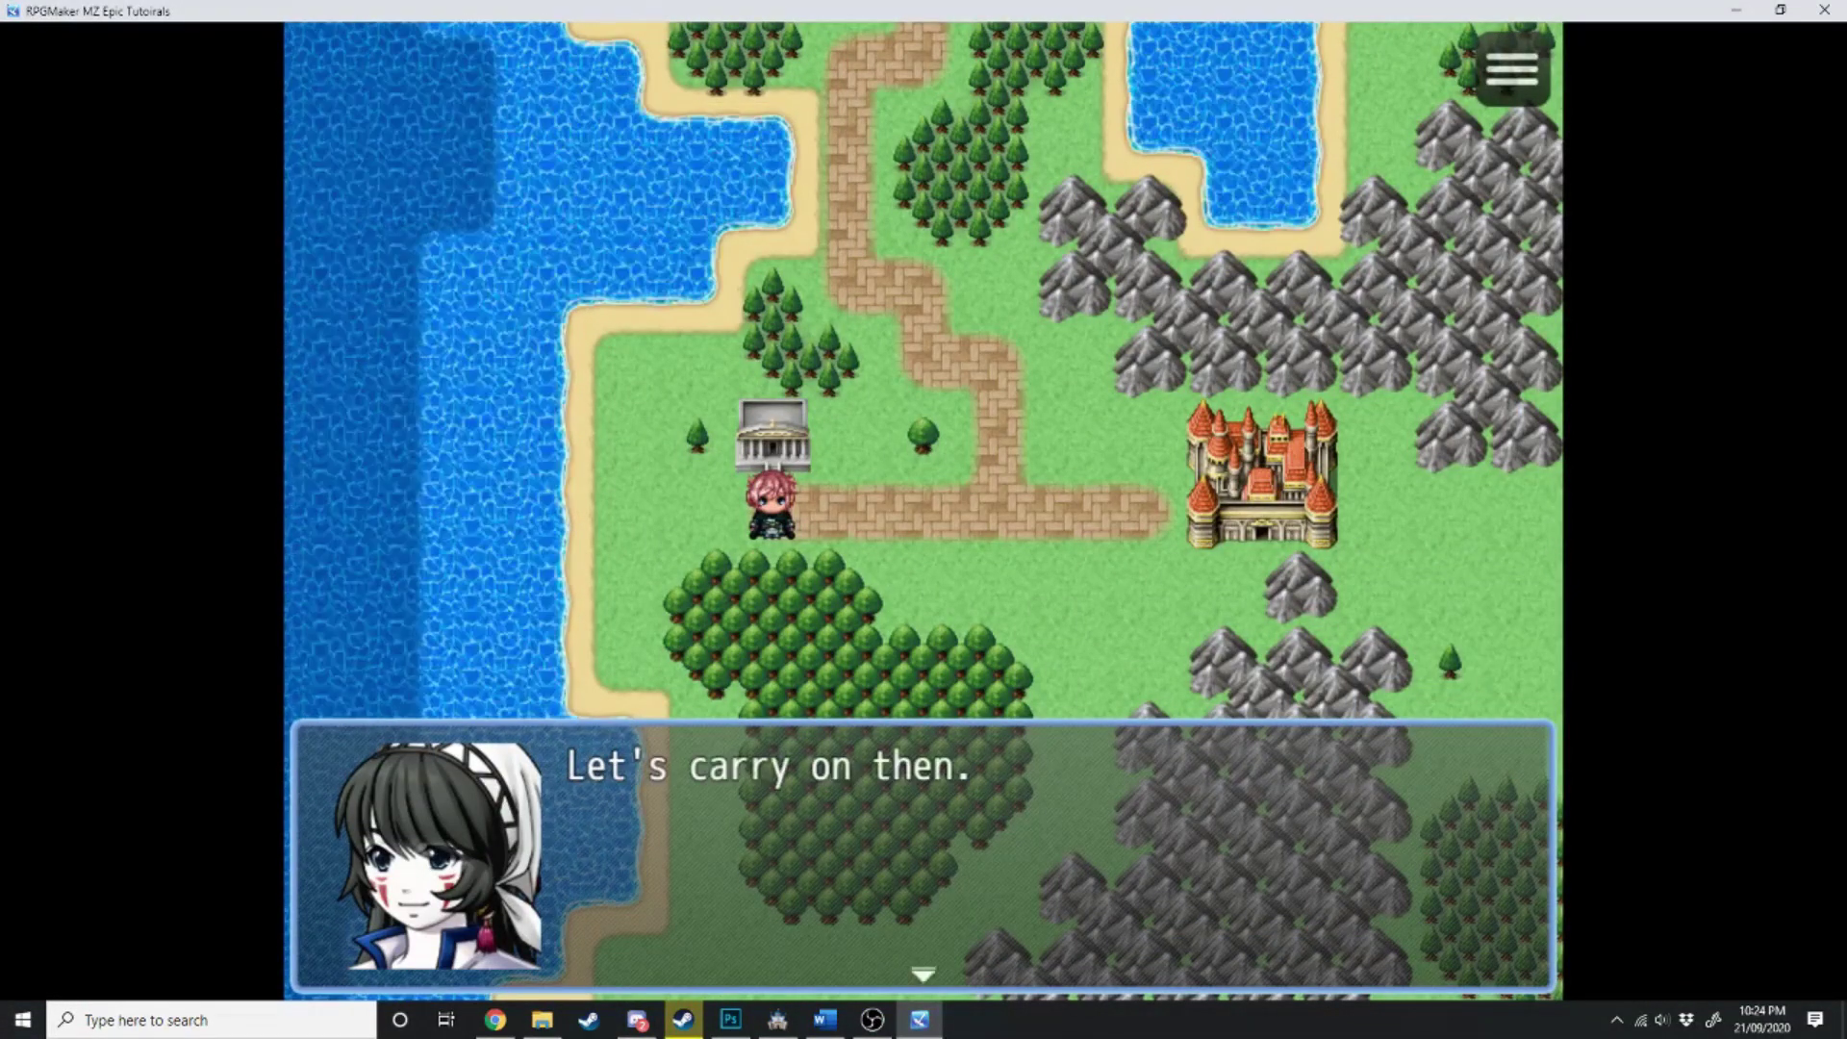
{"action": "key", "text": "Return"}
{"action": "key", "text": "Escape"}
{"action": "key", "text": "Escape"}
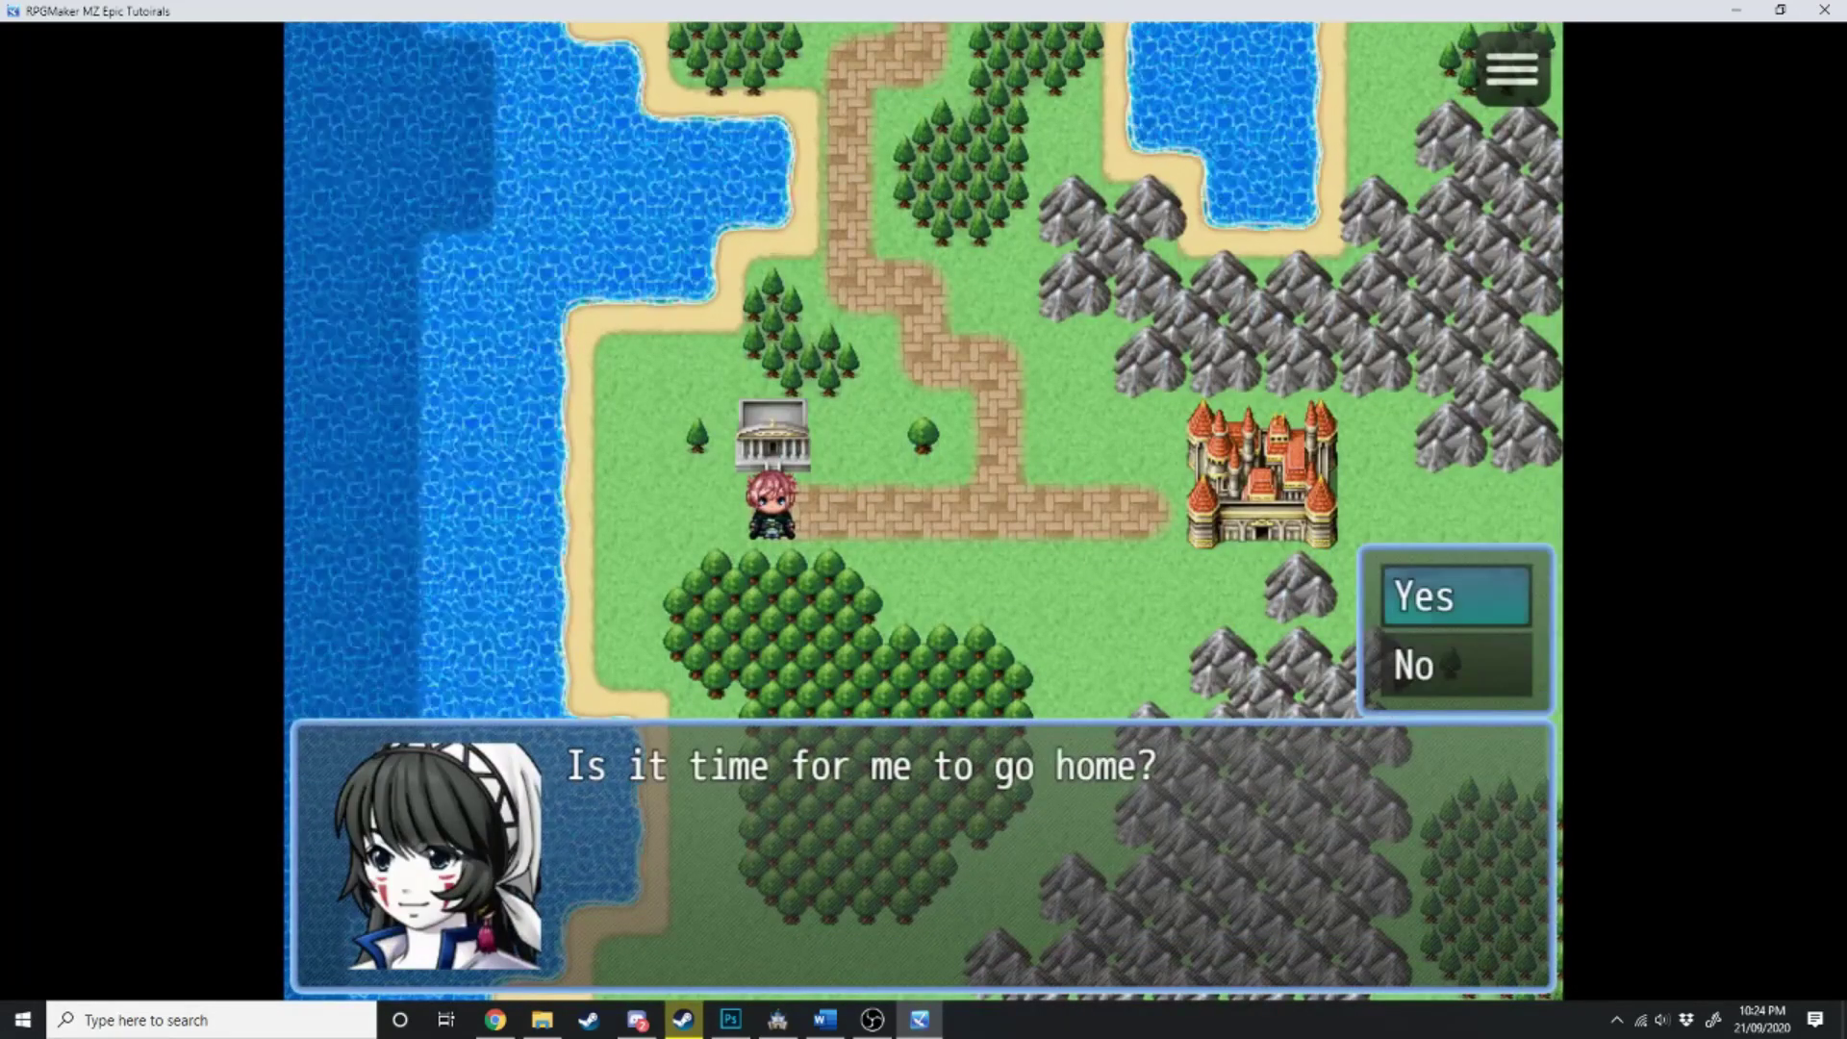
{"action": "key", "text": "Return"}
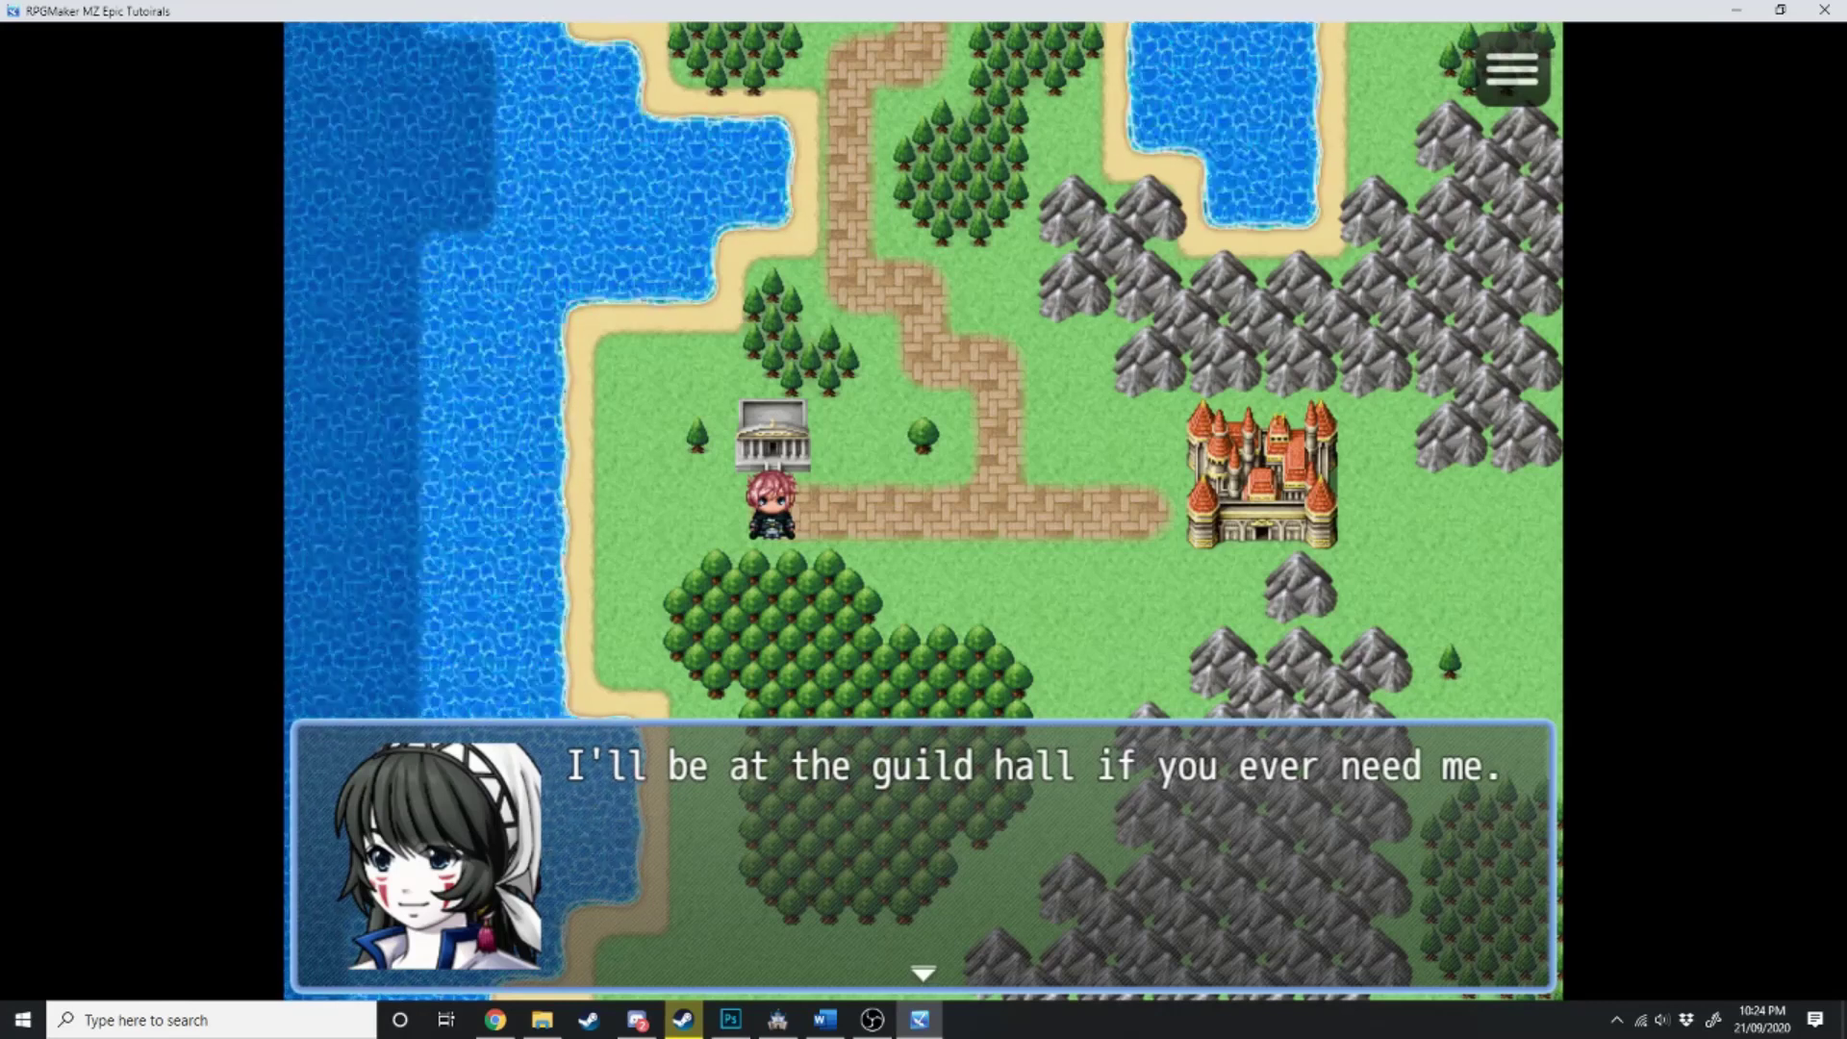
{"action": "key", "text": "Return"}
{"action": "key", "text": "Escape"}
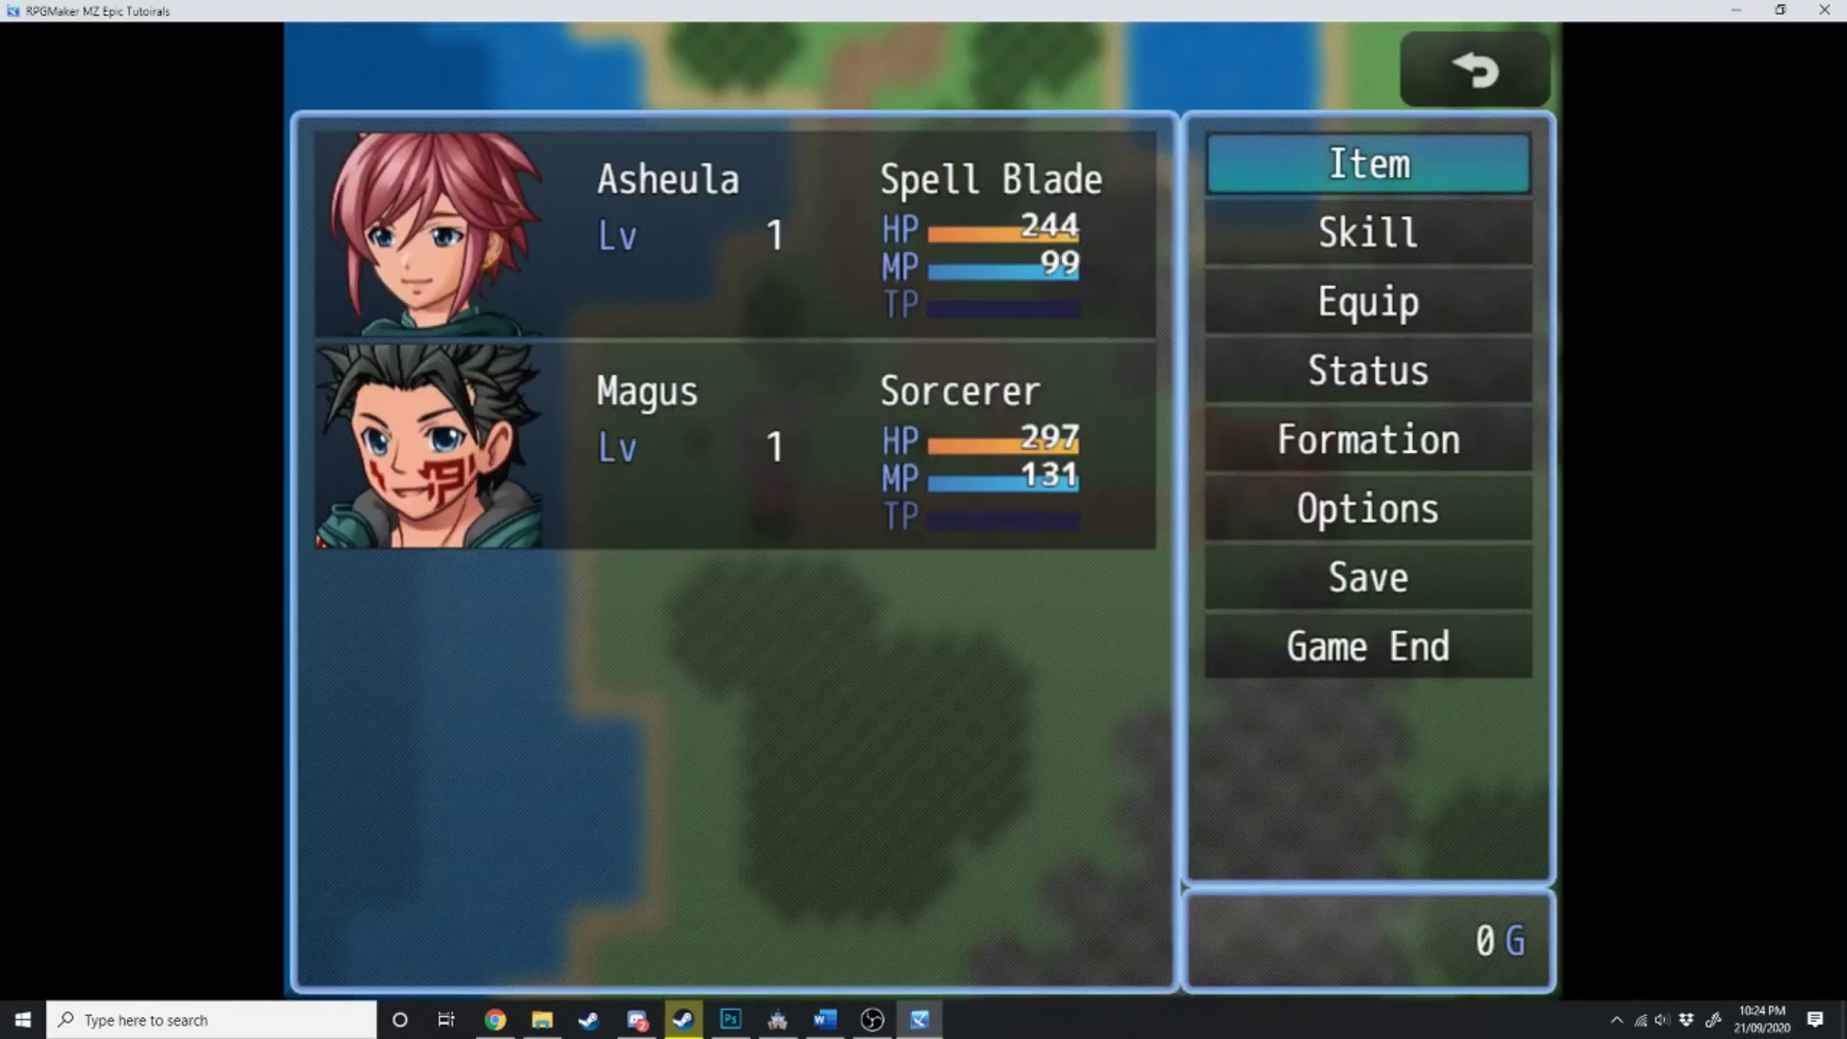
{"action": "key", "text": "Escape"}
- Walk the party back into the guild hall toward the counter where Kyne stands
{"action": "key", "text": "Up"}
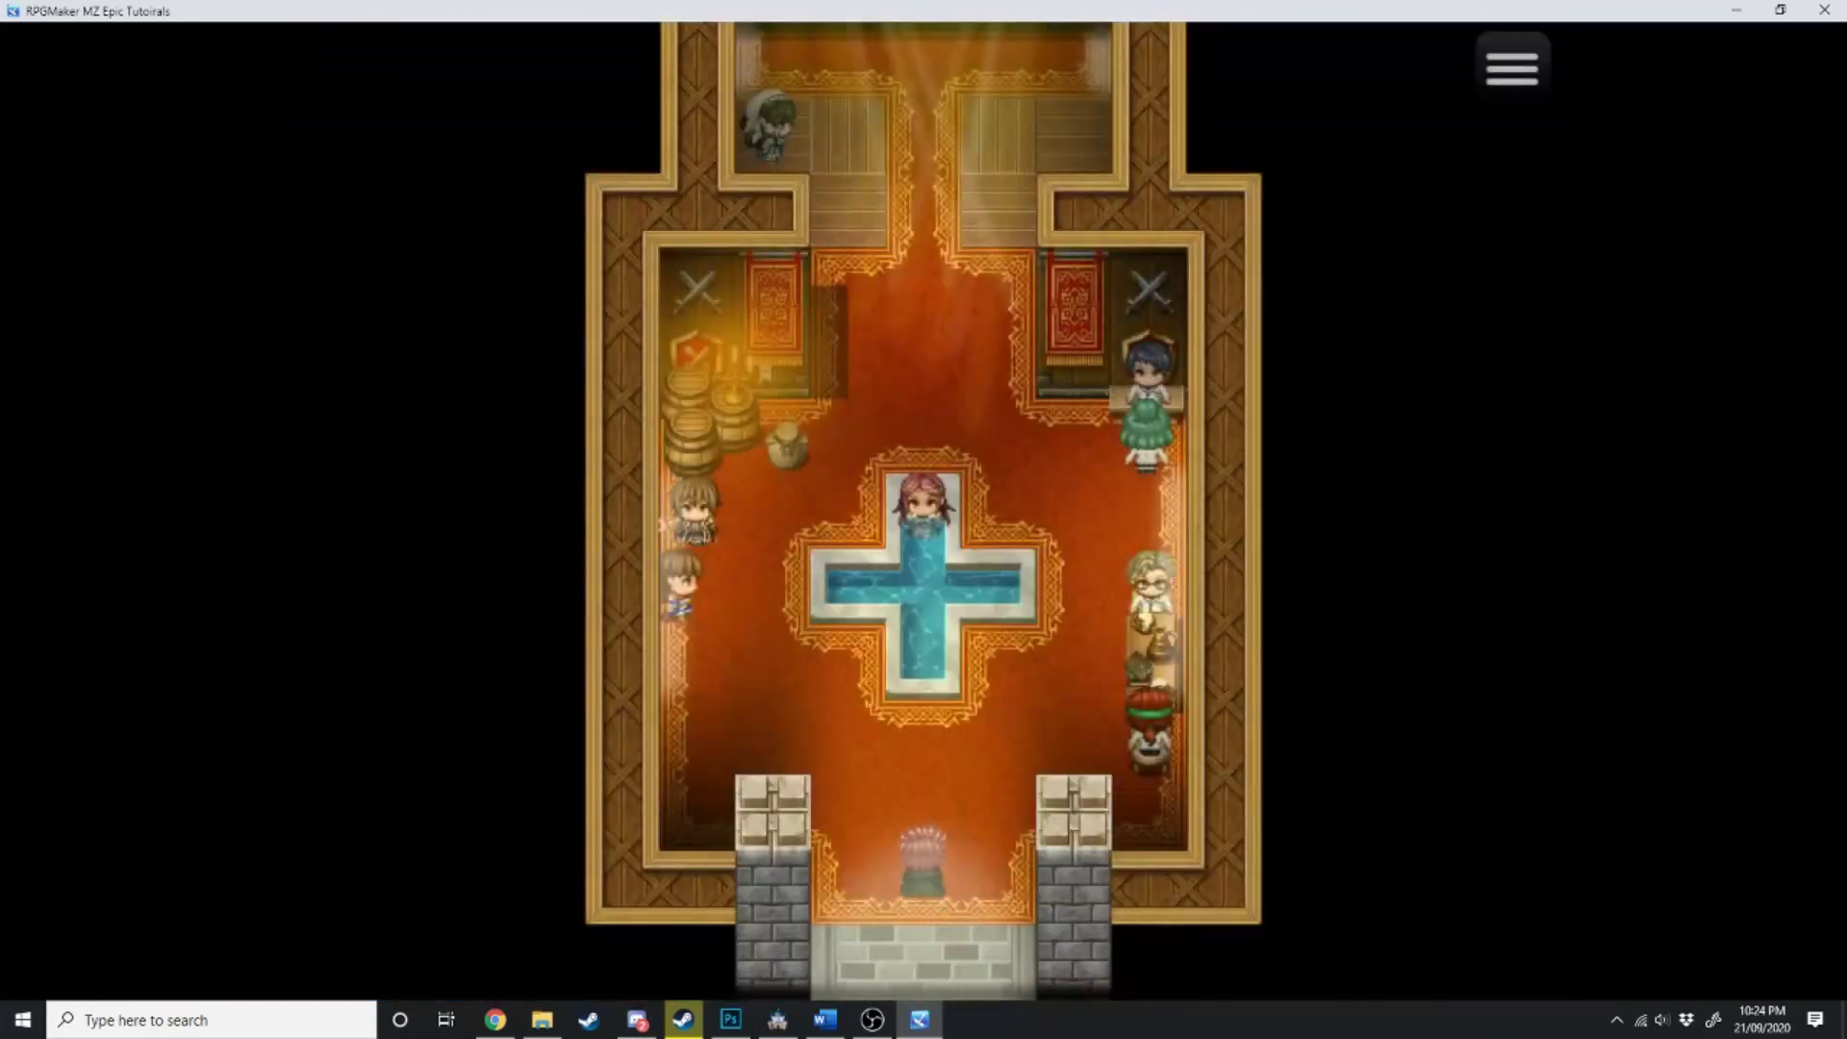
{"action": "key", "text": "Right"}
{"action": "key", "text": "Up"}
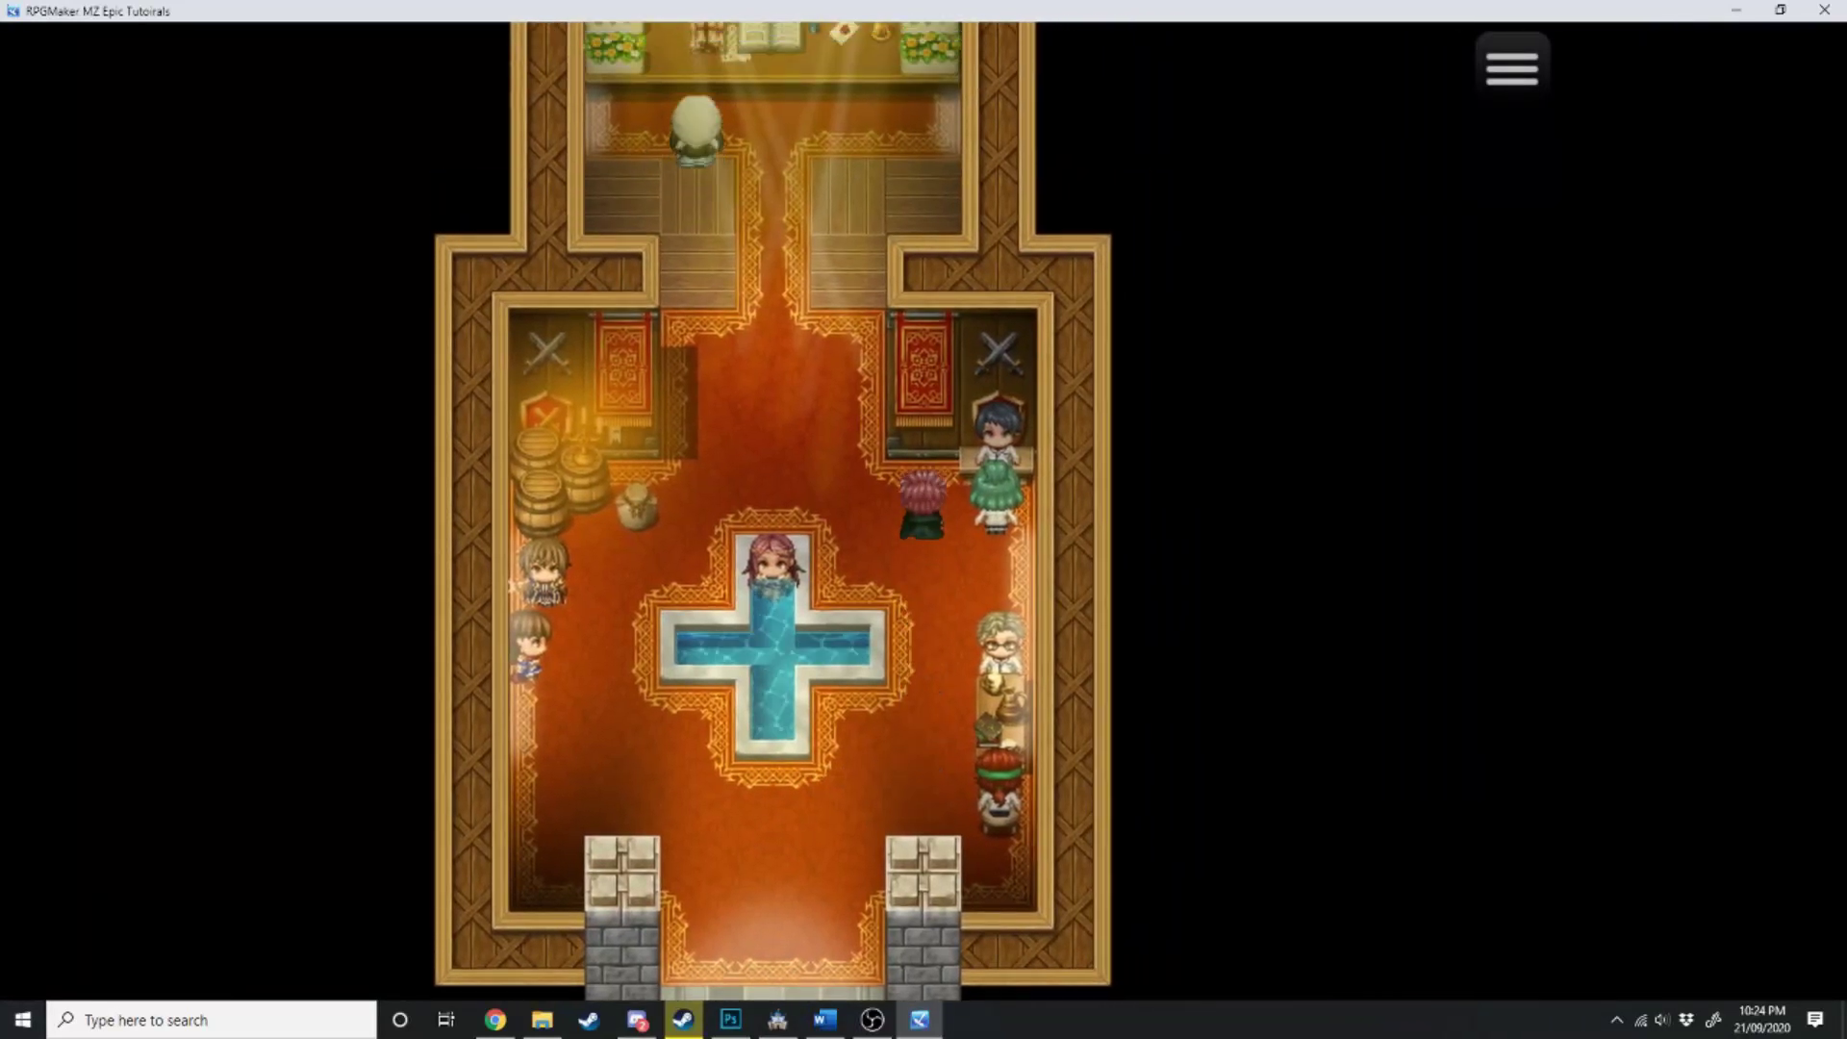
{"action": "key", "text": "Left"}
{"action": "key", "text": "Up"}
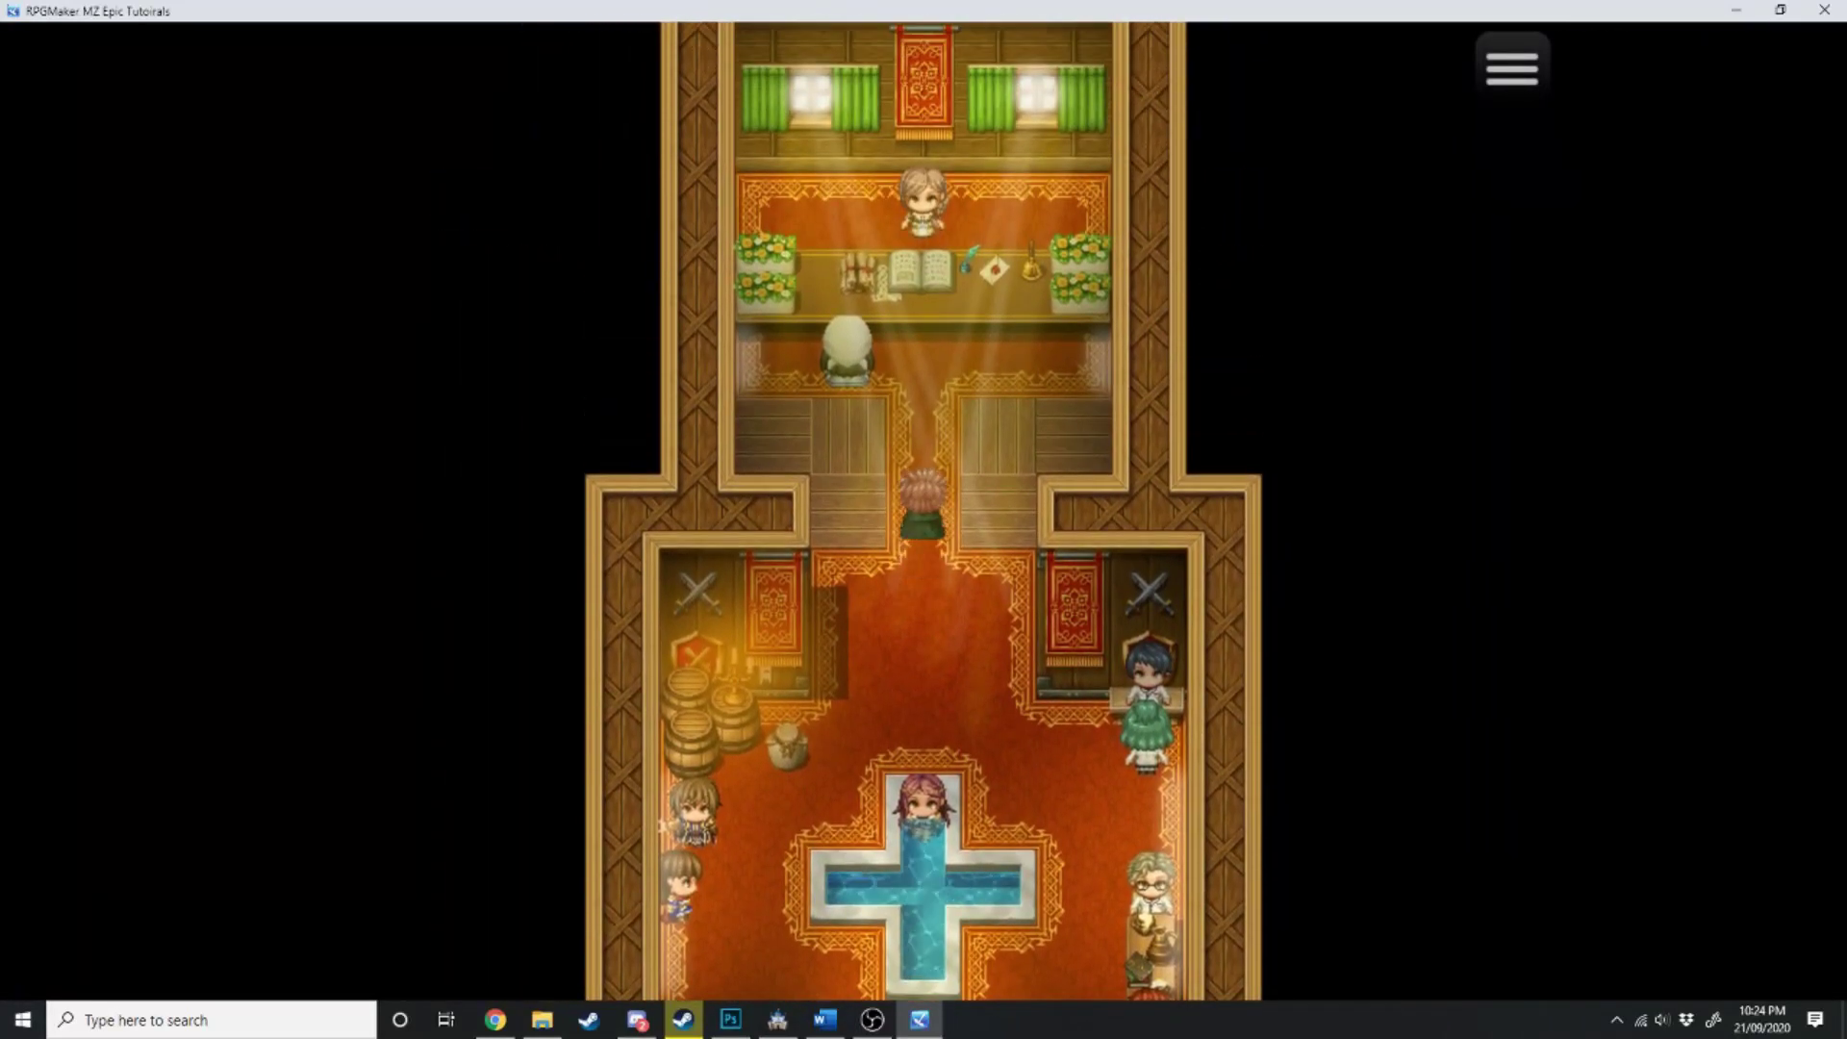
{"action": "key", "text": "Down"}
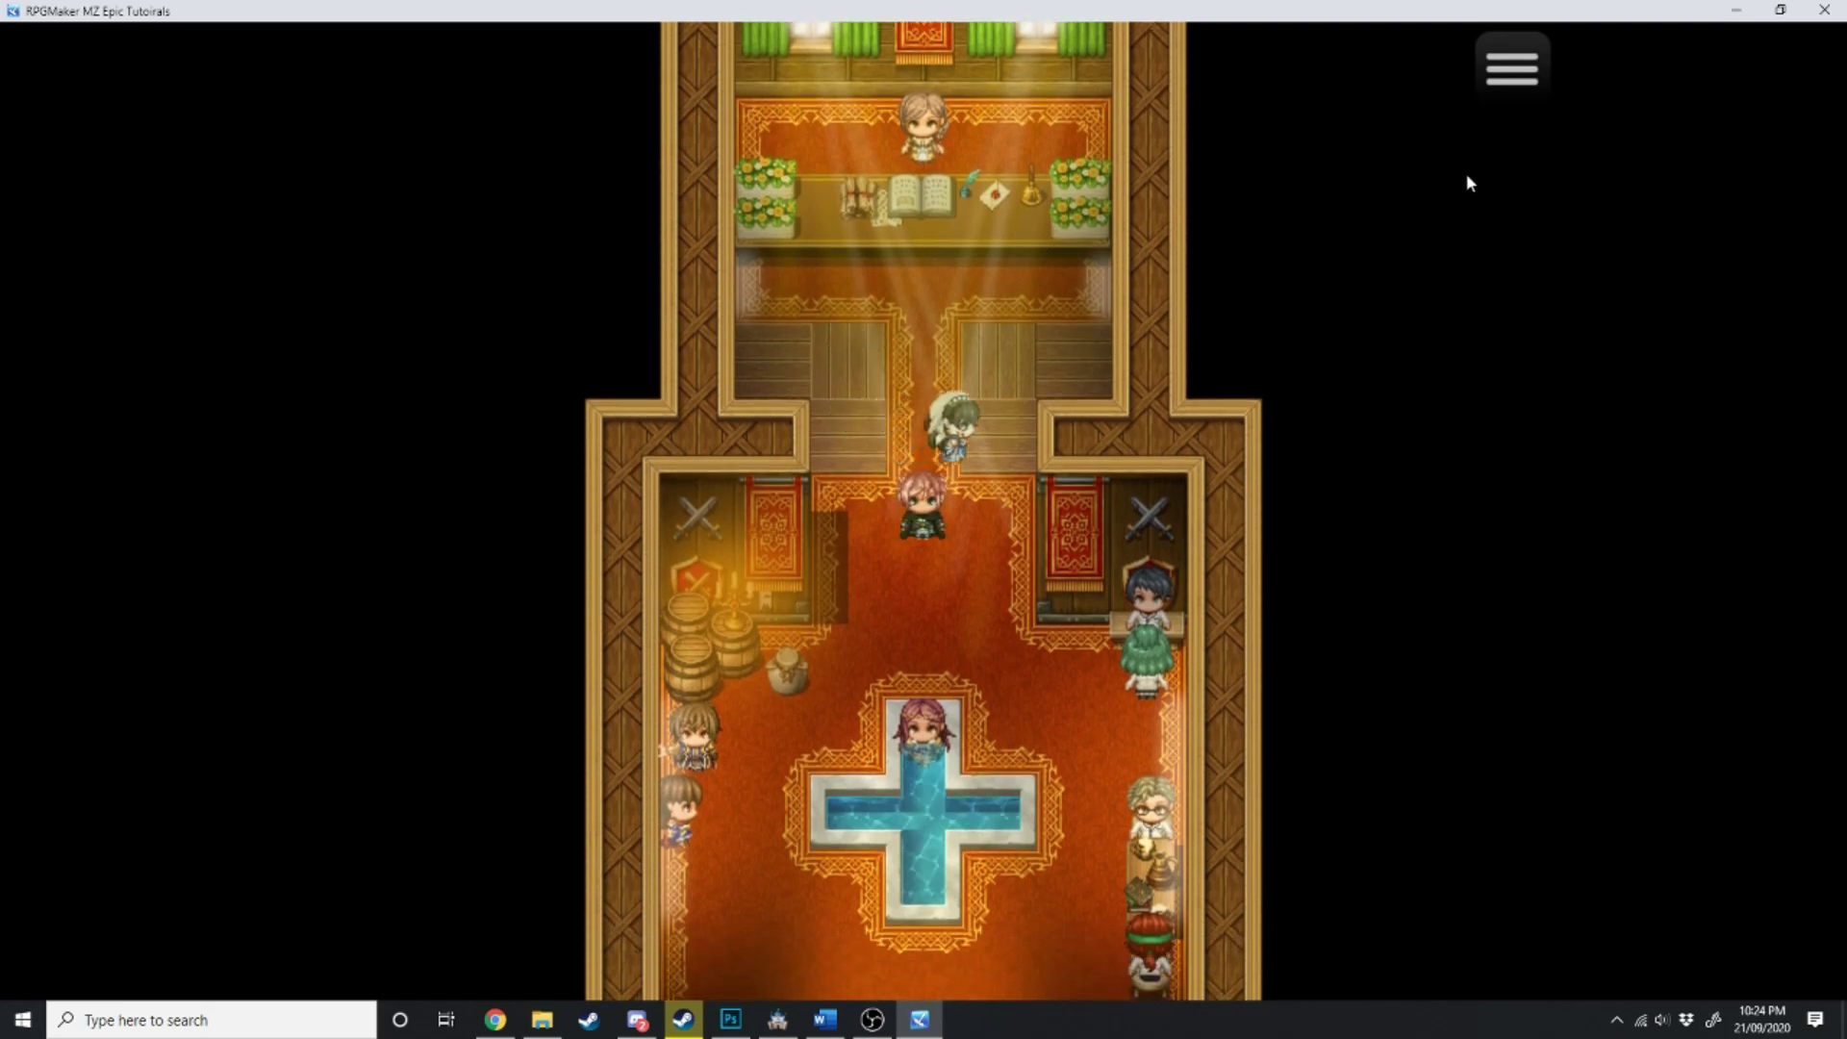
{"action": "key", "text": "Down"}
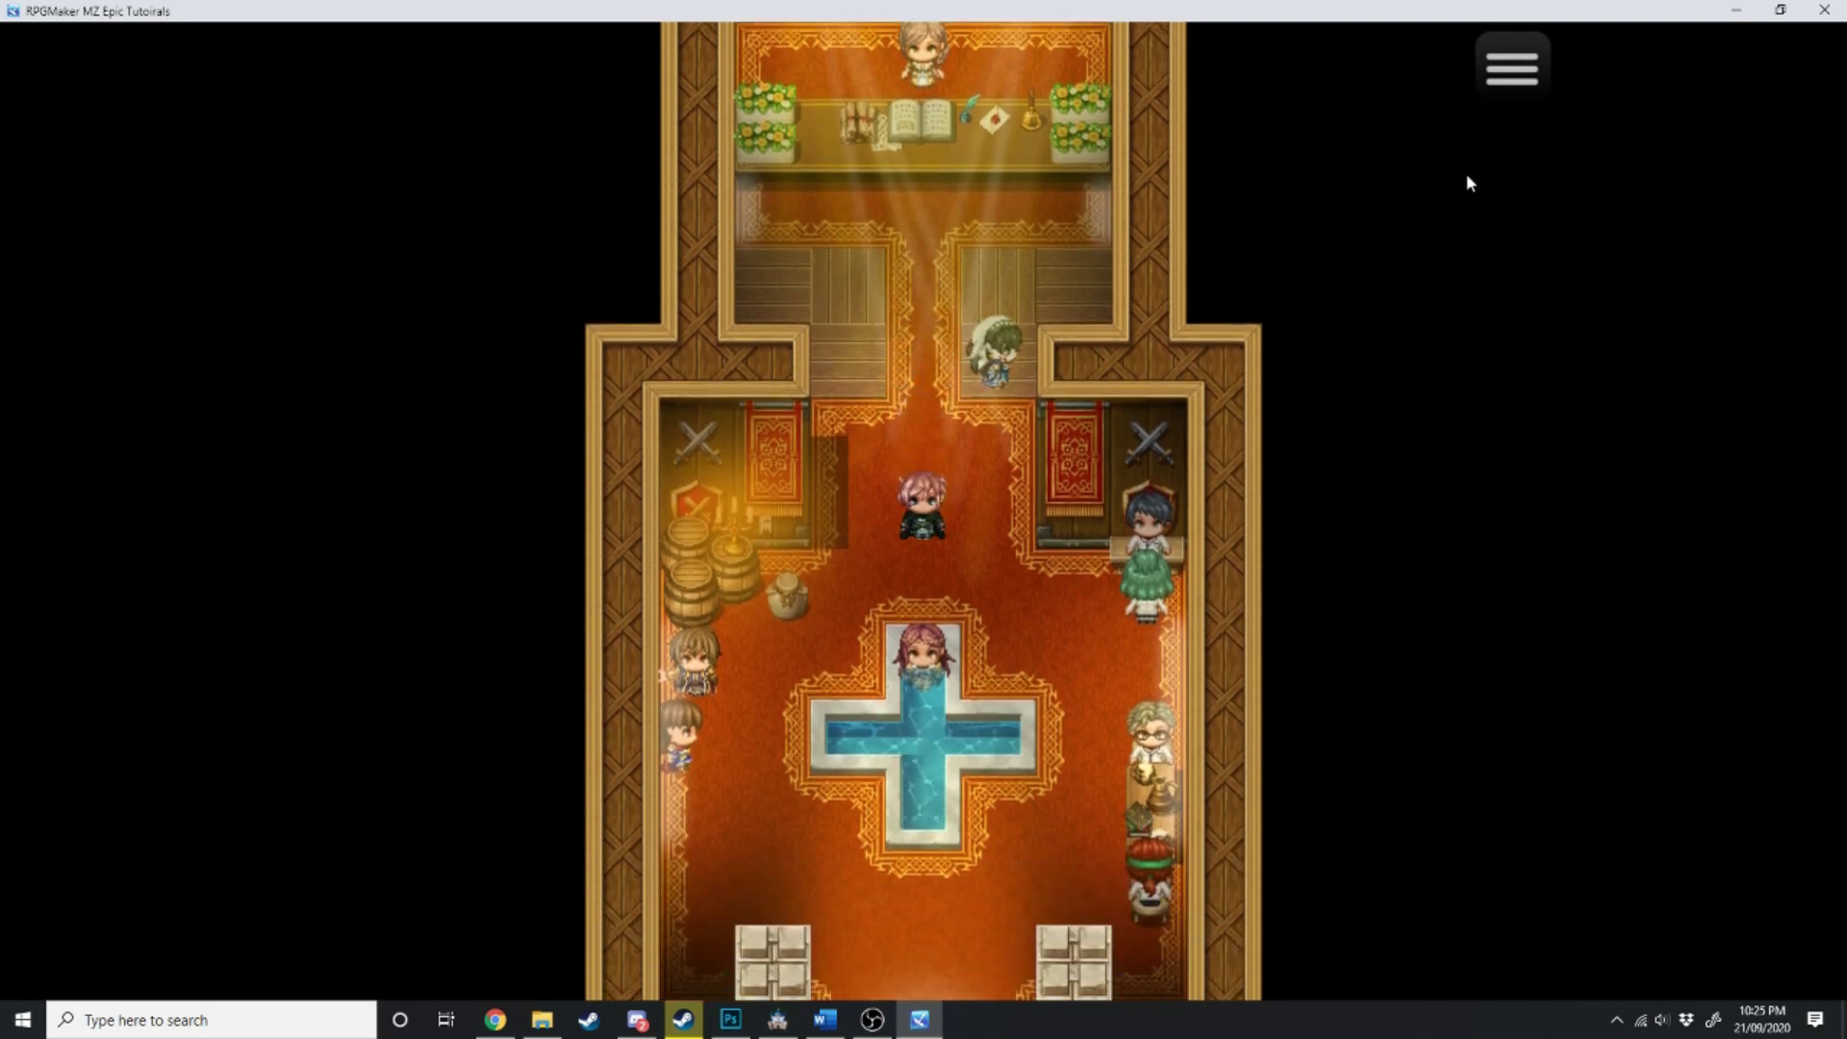